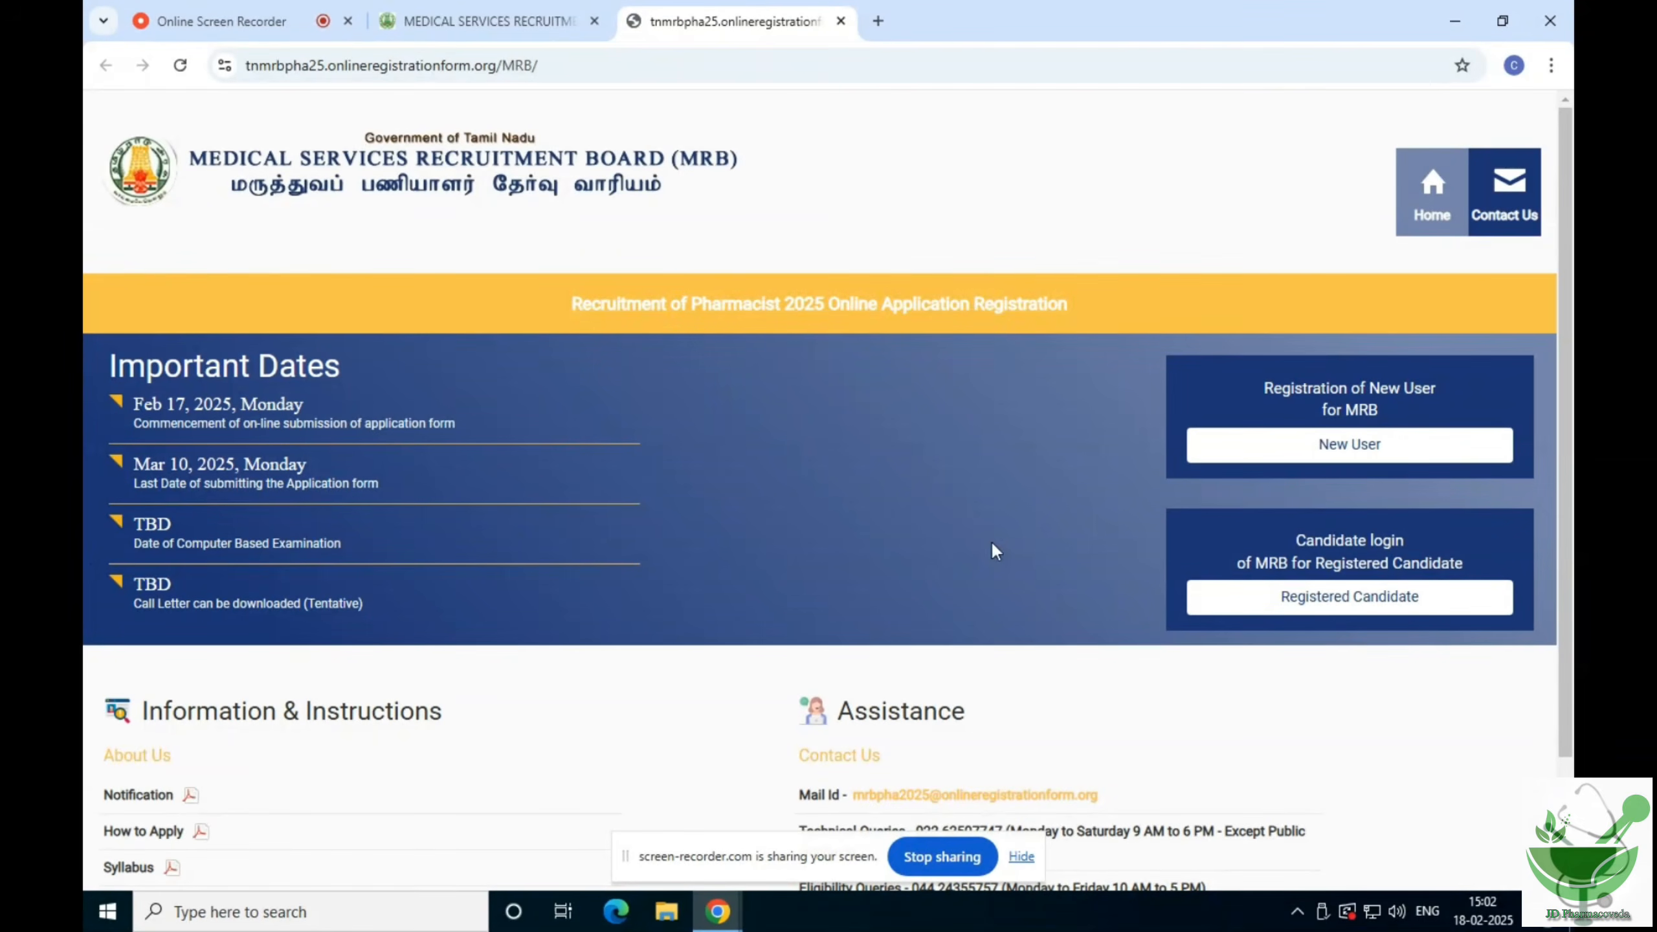
# Step: Start a new-user registration, accept the instructions declaration and continue to the Pharmacist 2025 sign-up form
pyautogui.click(1282, 453)
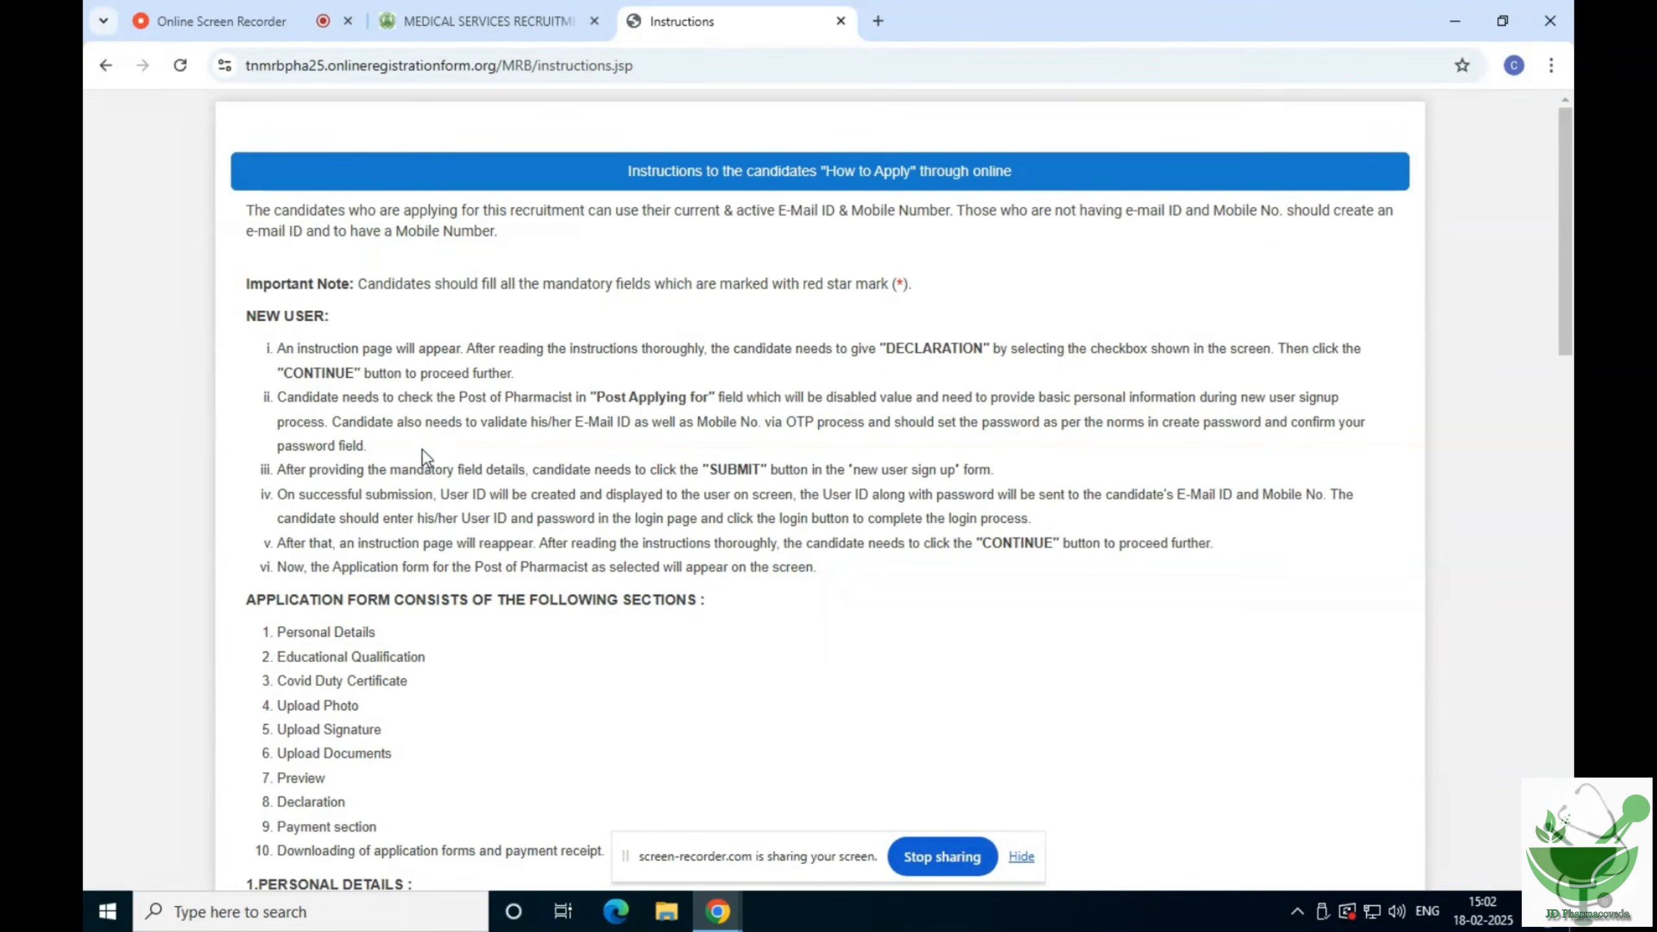
pyautogui.scroll(-2, 418, 483)
pyautogui.scroll(-9, 411, 508)
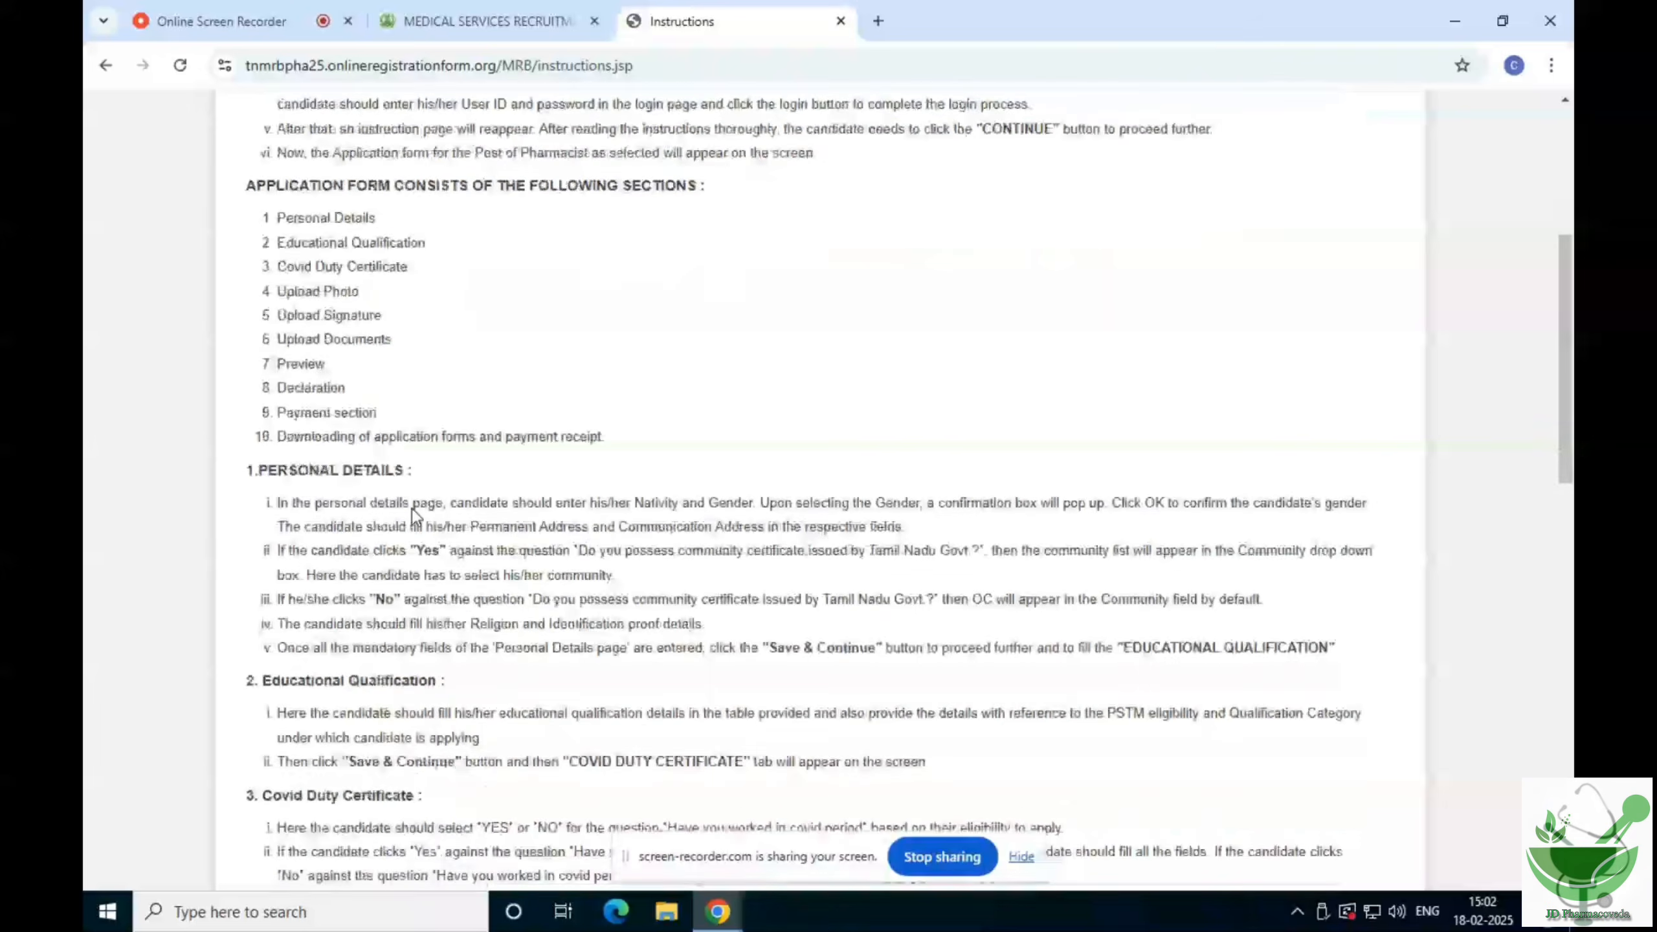
pyautogui.scroll(-10, 414, 508)
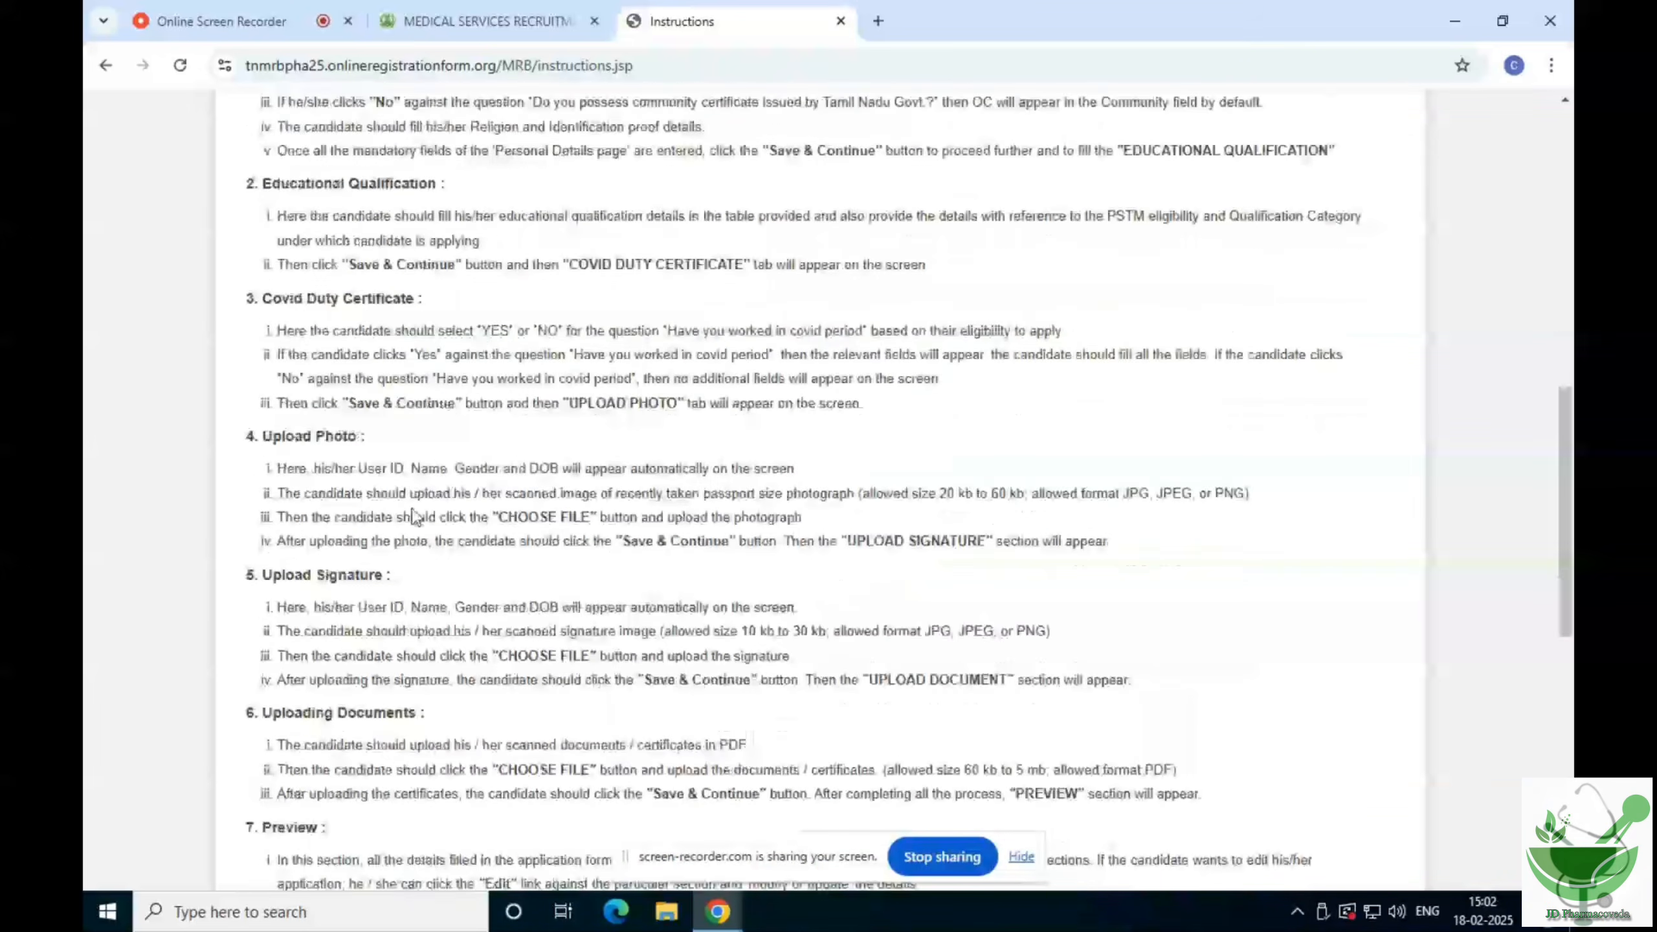
pyautogui.scroll(-8, 412, 508)
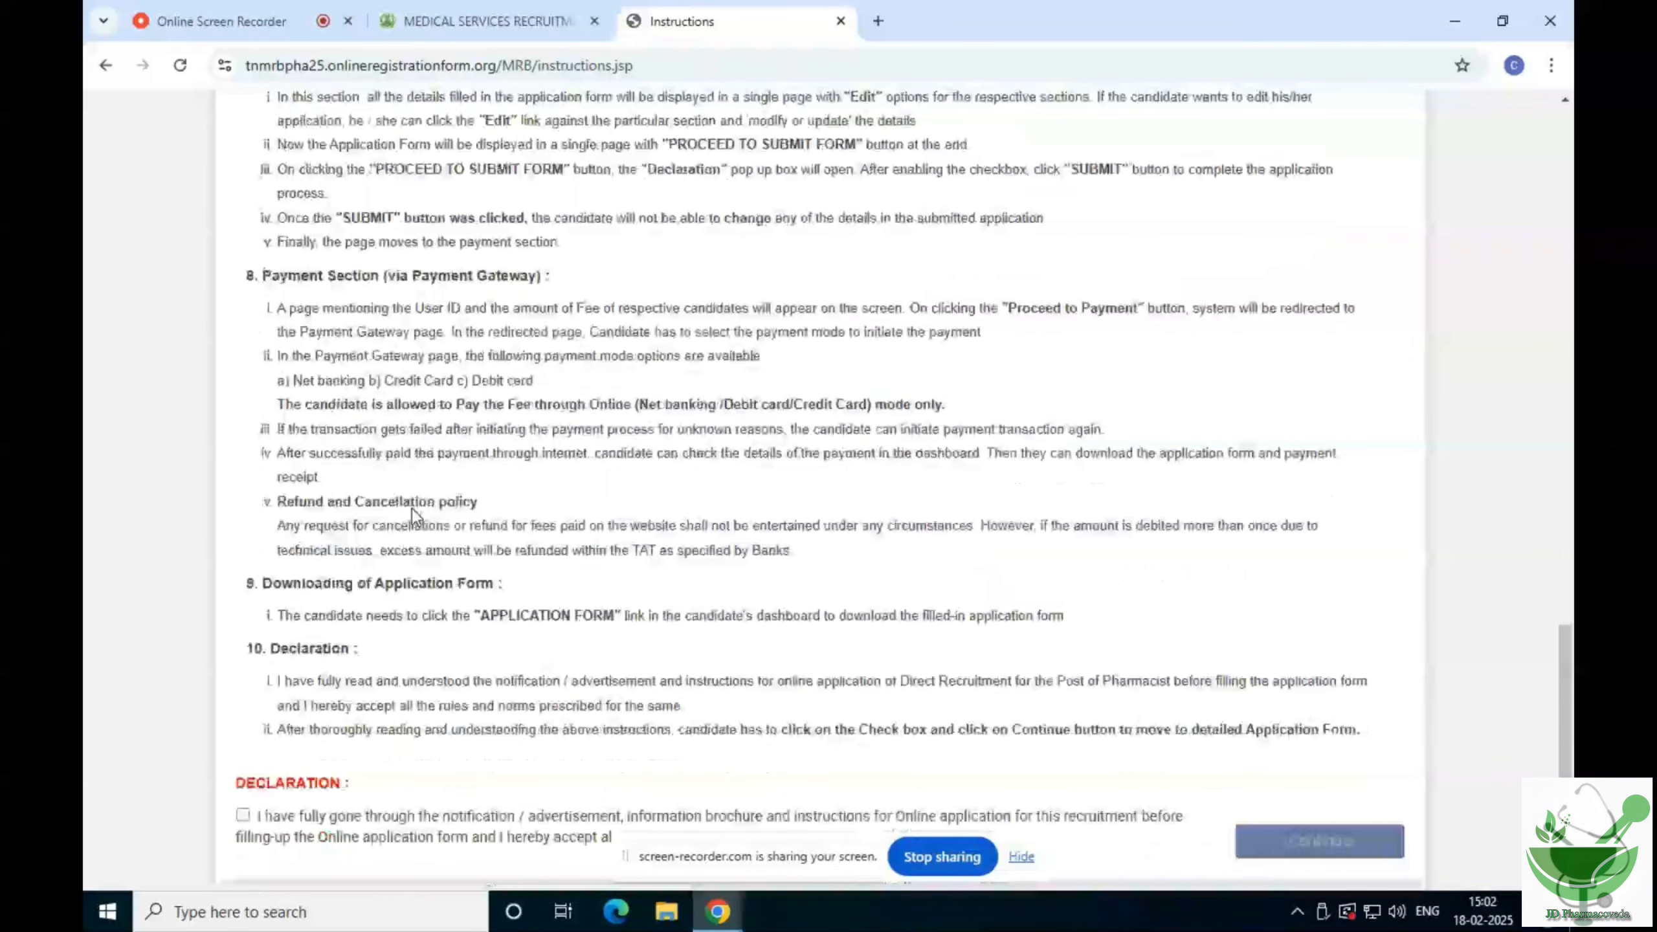
pyautogui.click(243, 816)
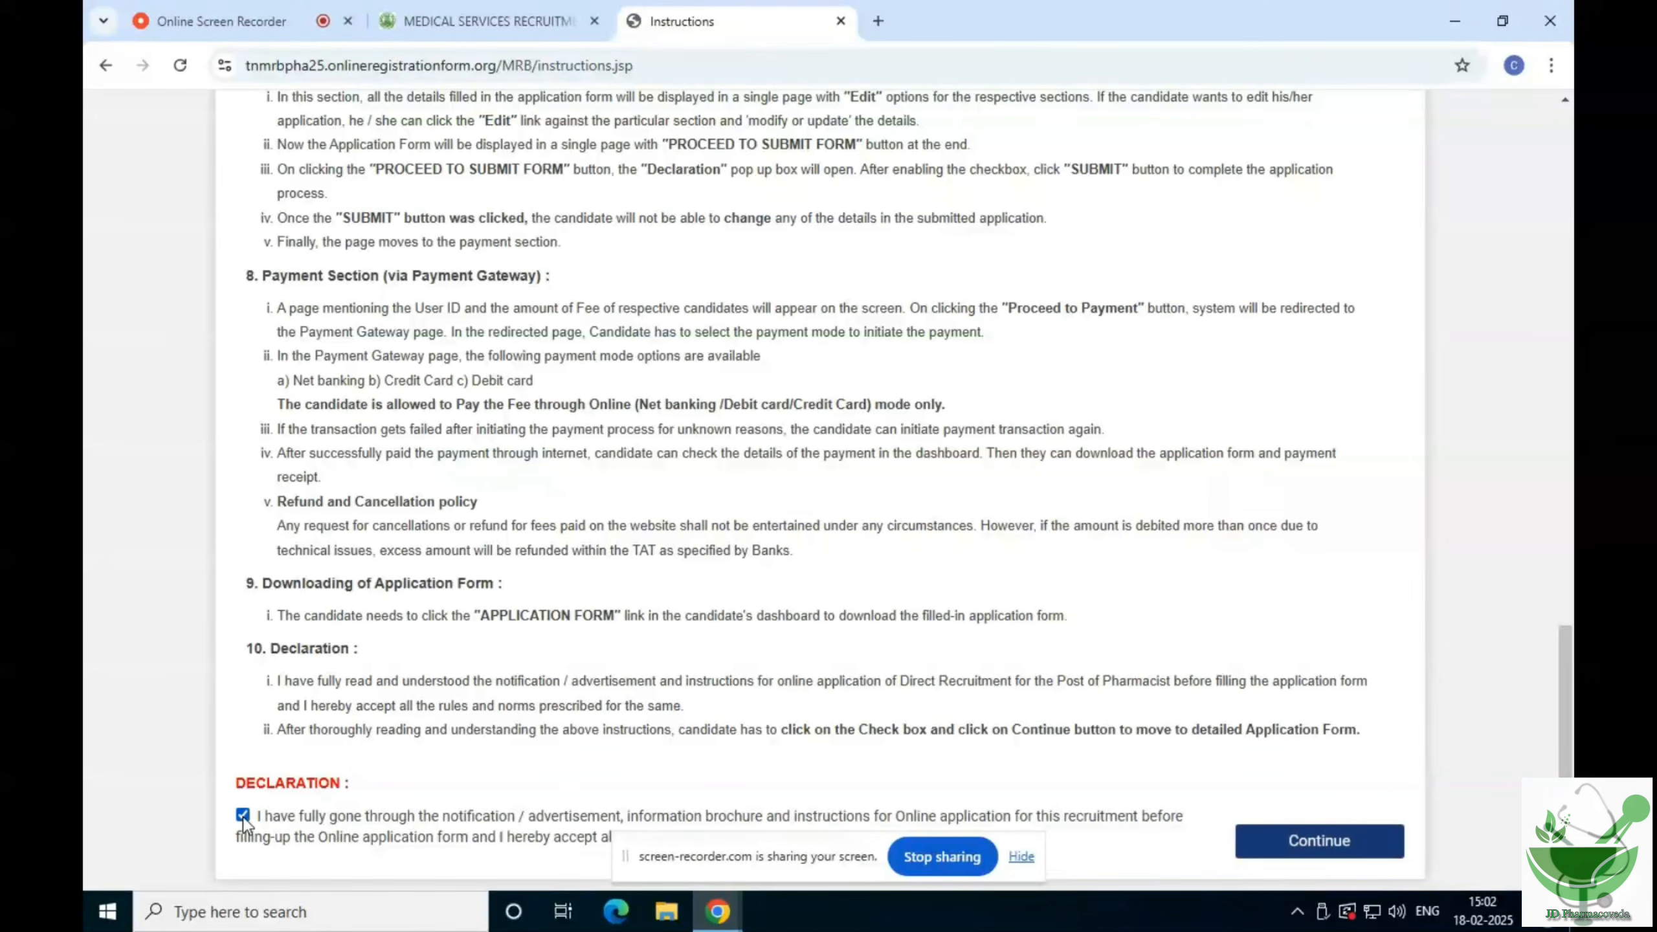
pyautogui.click(1281, 842)
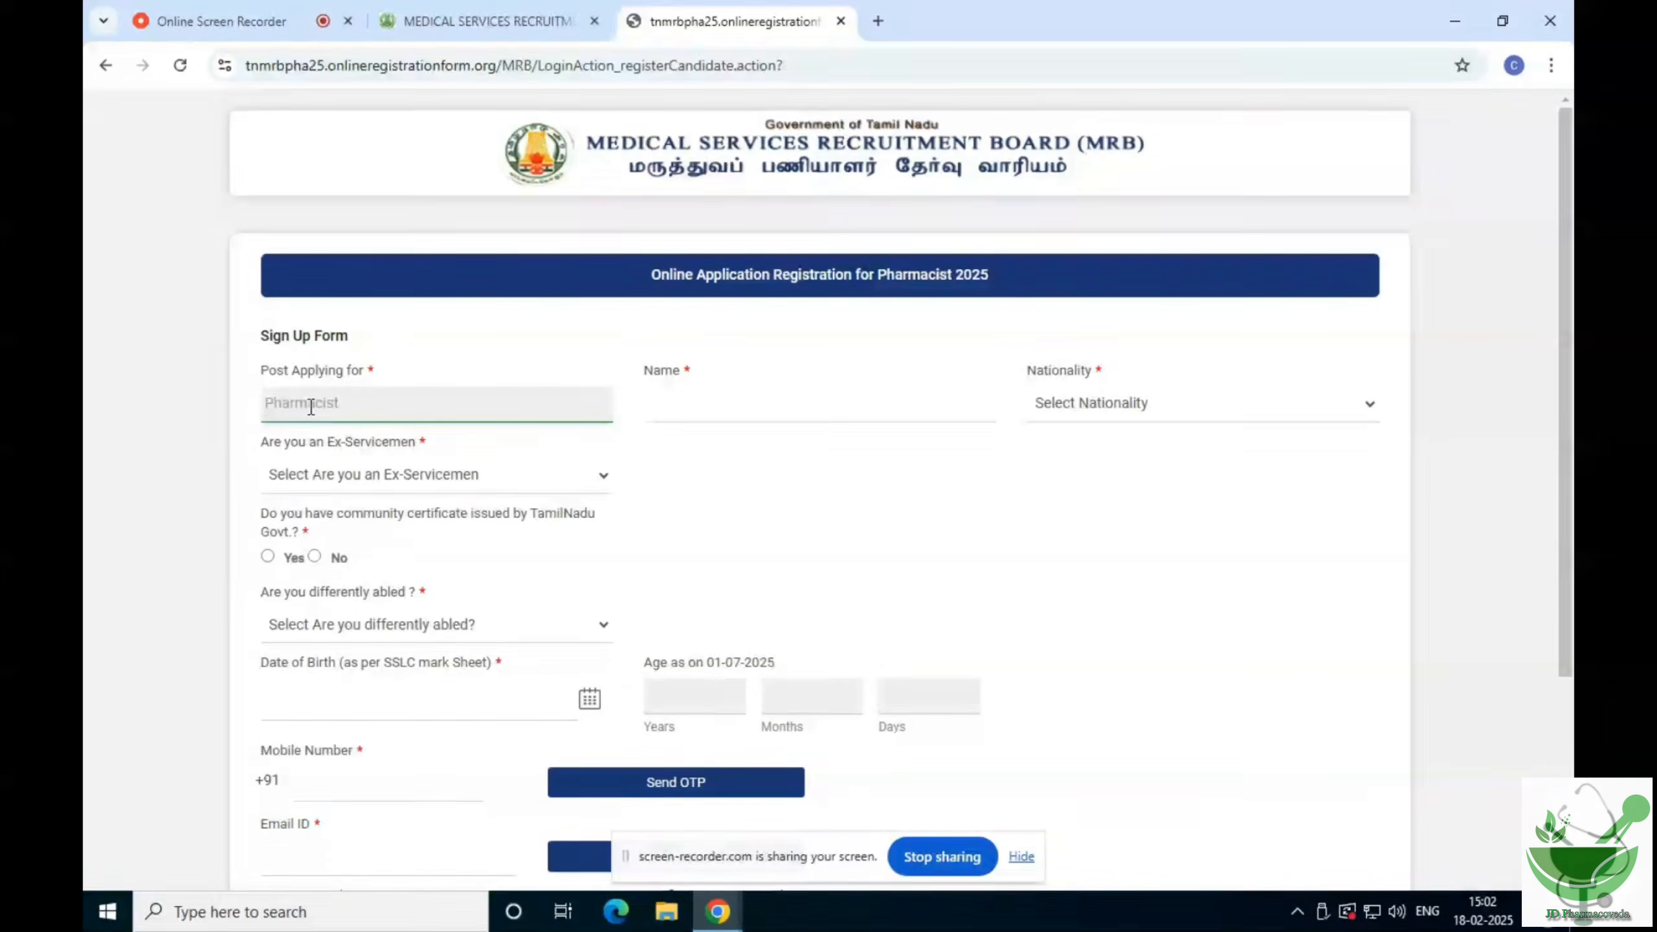
# Step: Enter the candidate's name, set nationality to Indian and answer No to ex-serviceman
pyautogui.click(659, 405)
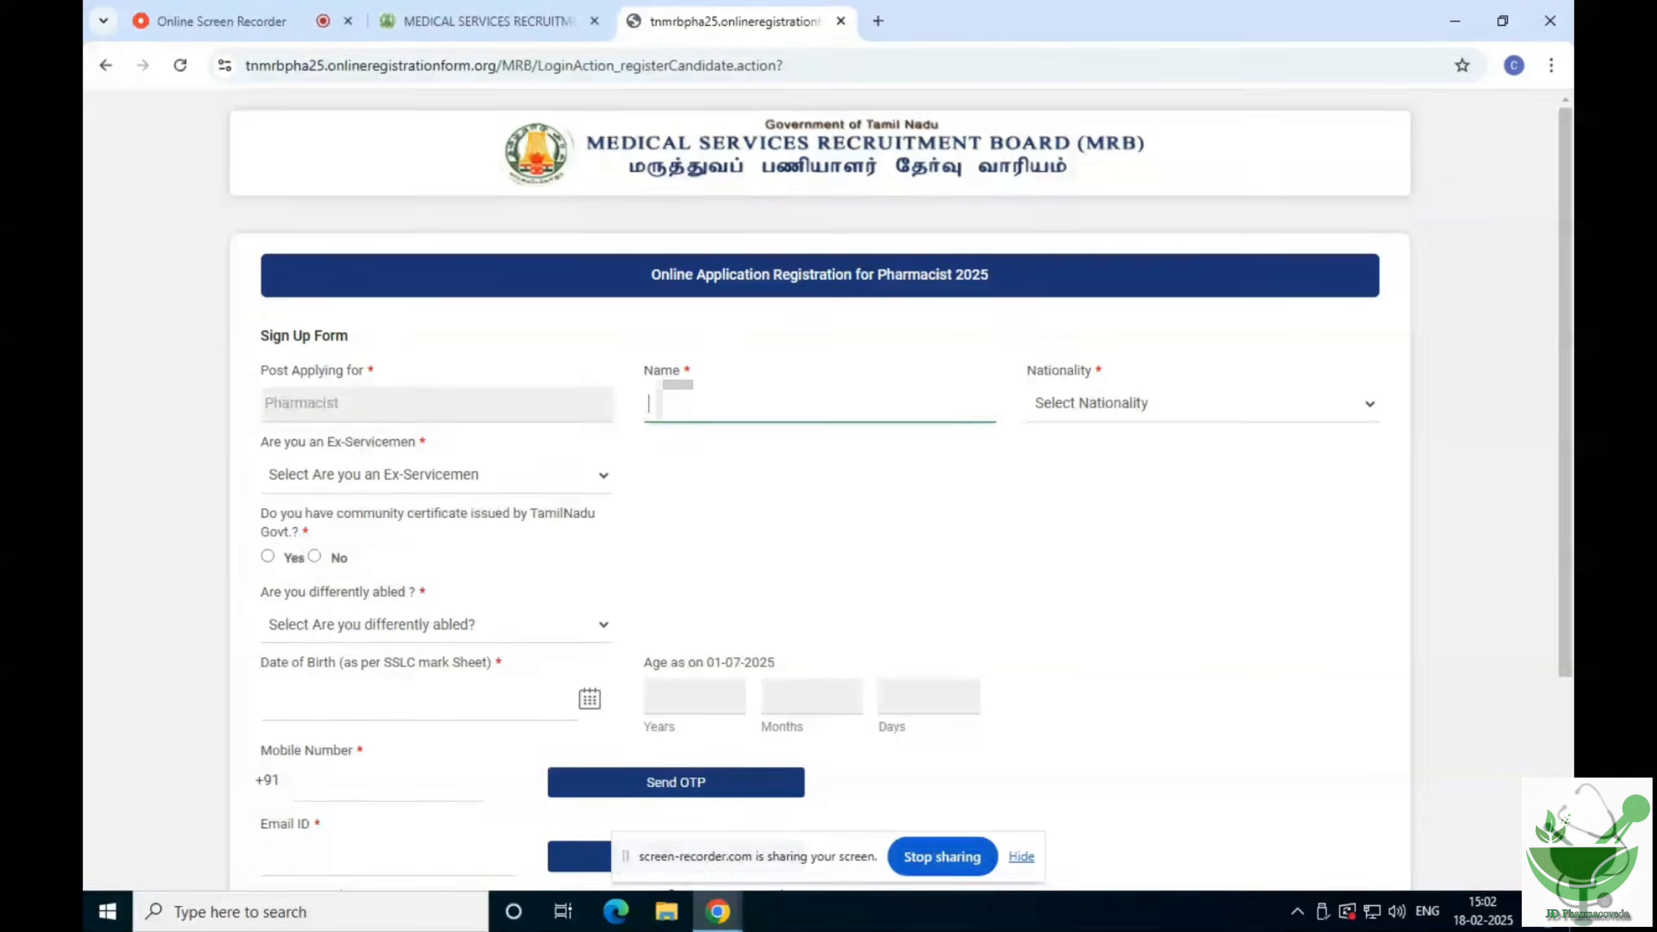
pyautogui.write('j')
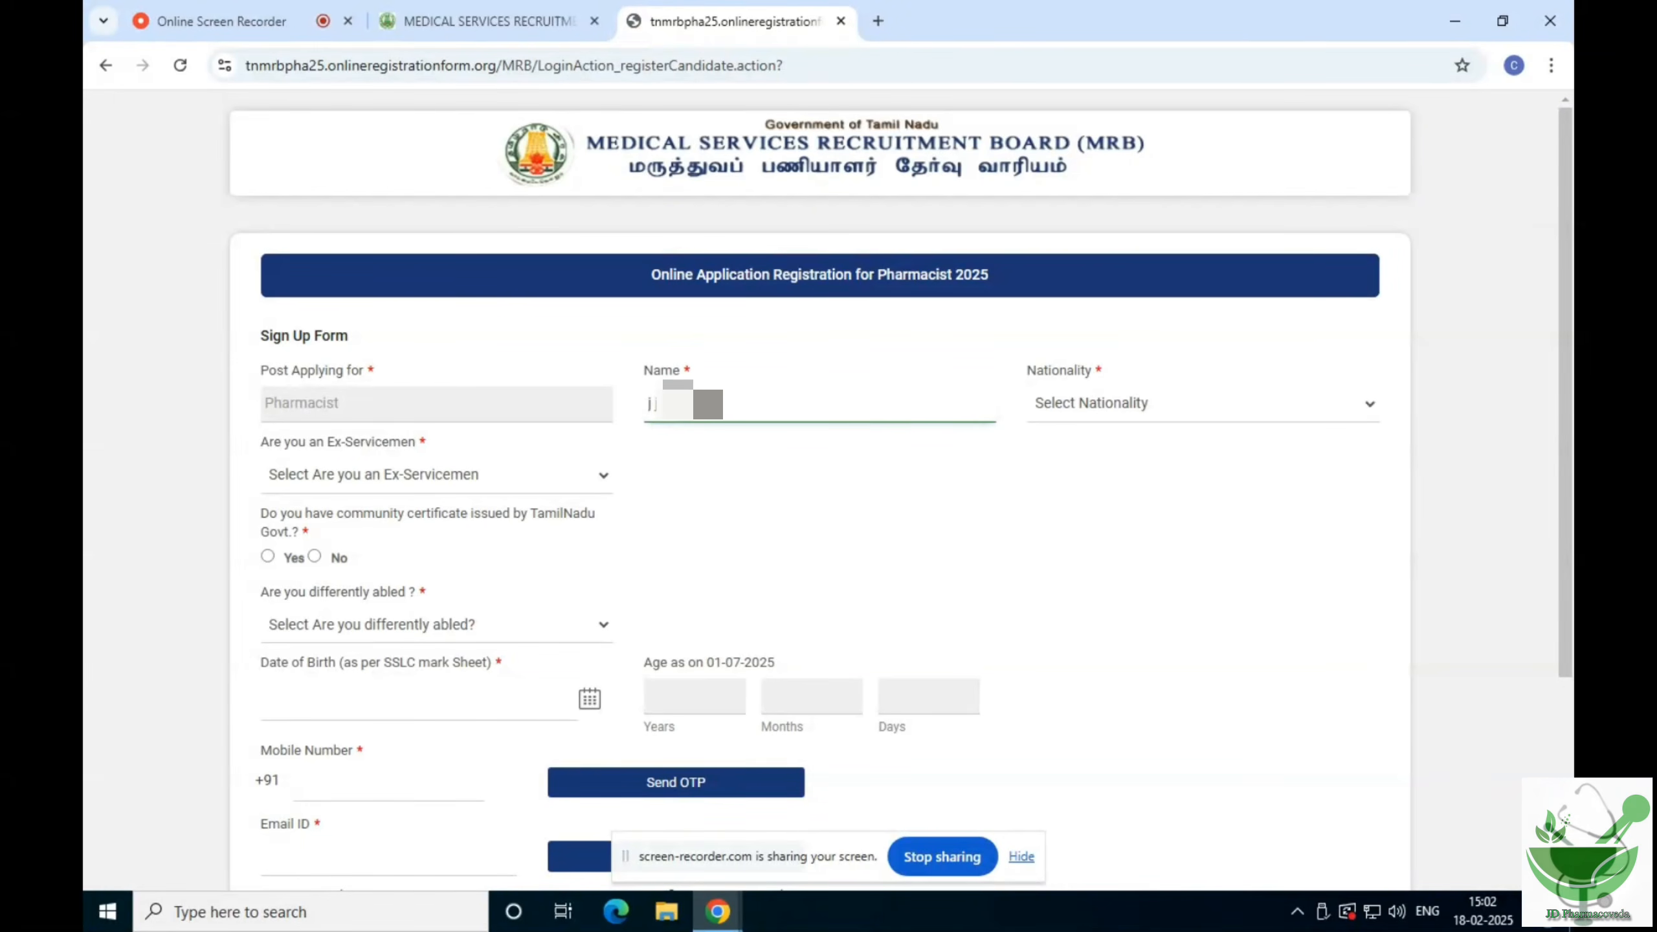
pyautogui.click(1073, 414)
pyautogui.click(1080, 464)
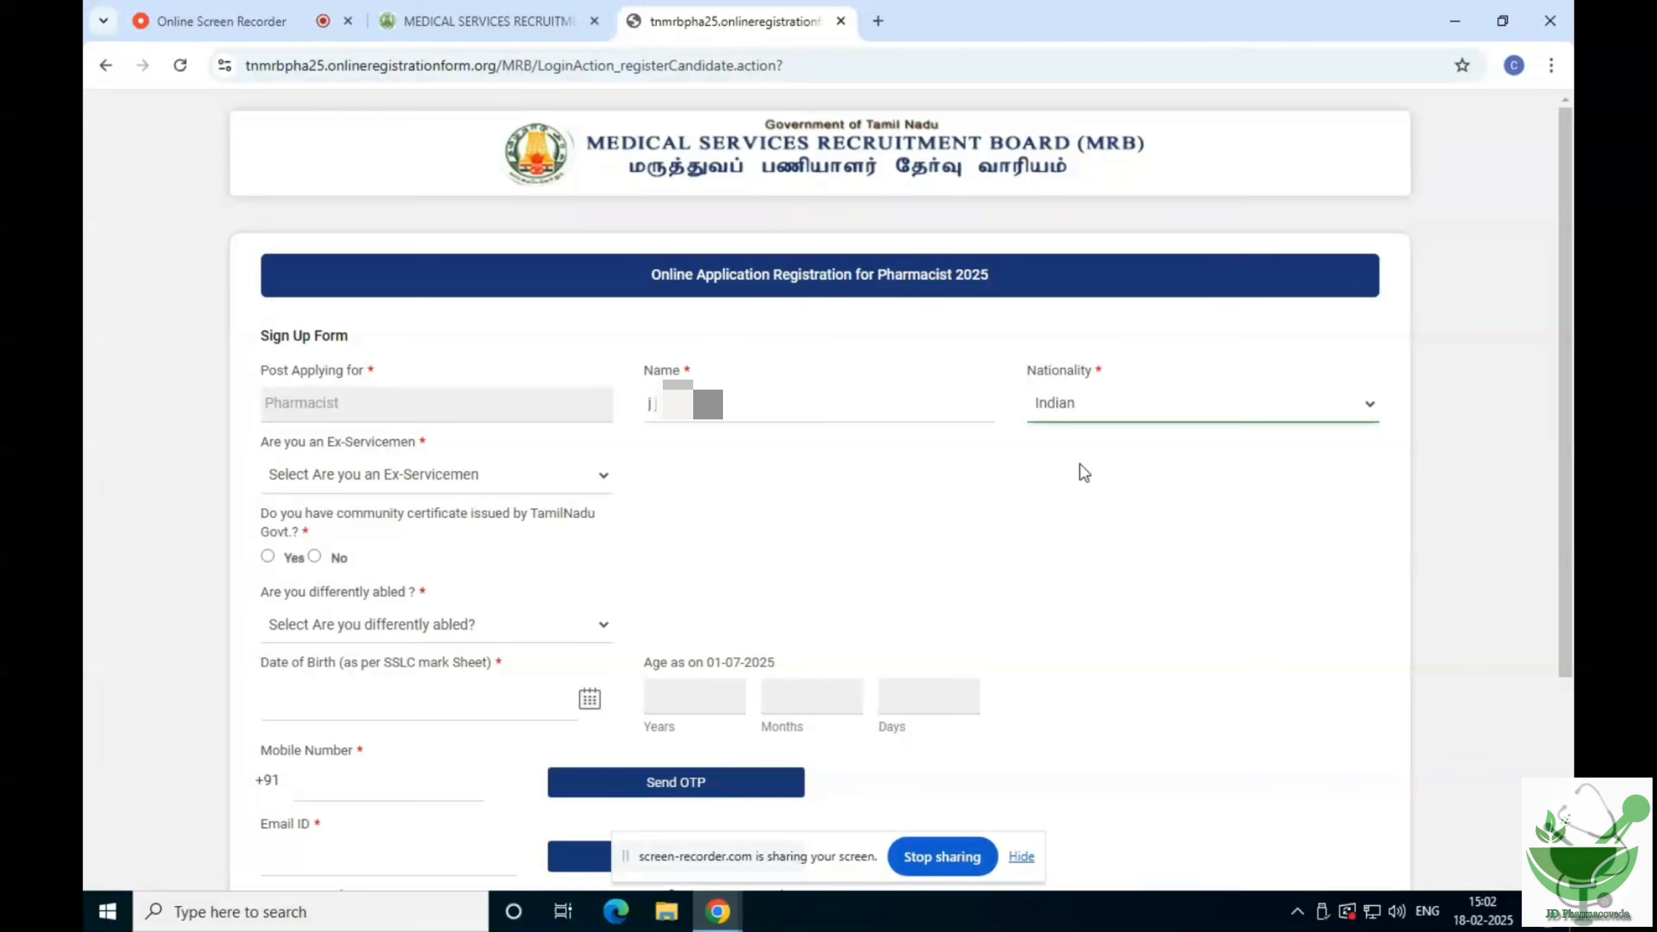
pyautogui.click(499, 478)
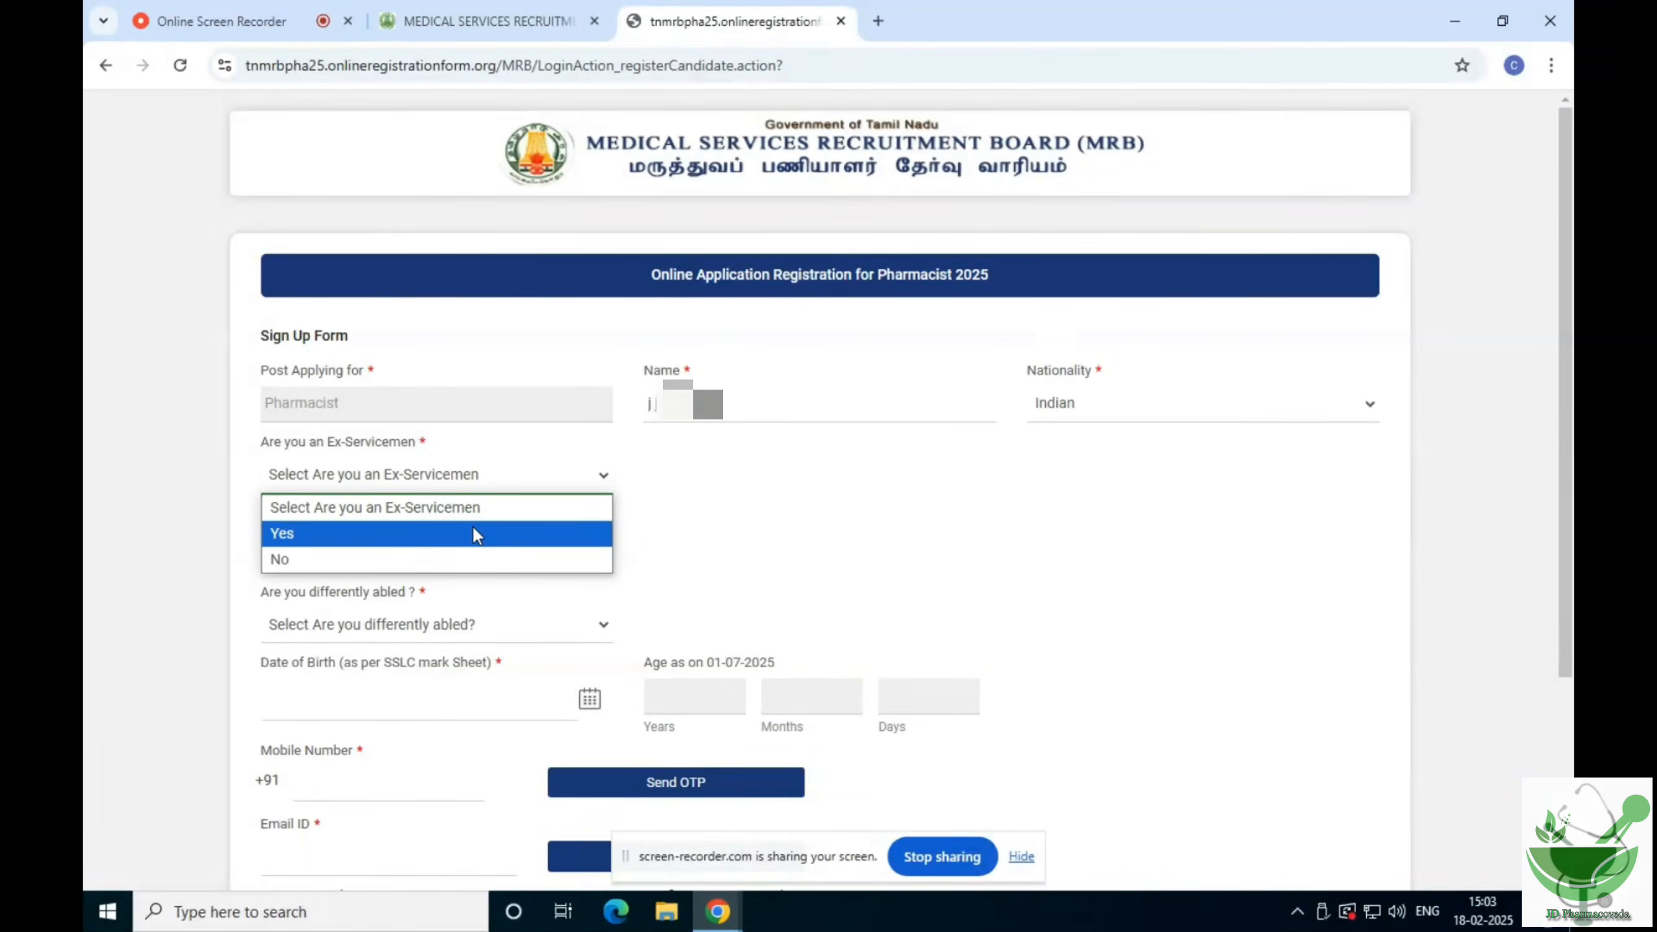
pyautogui.click(472, 562)
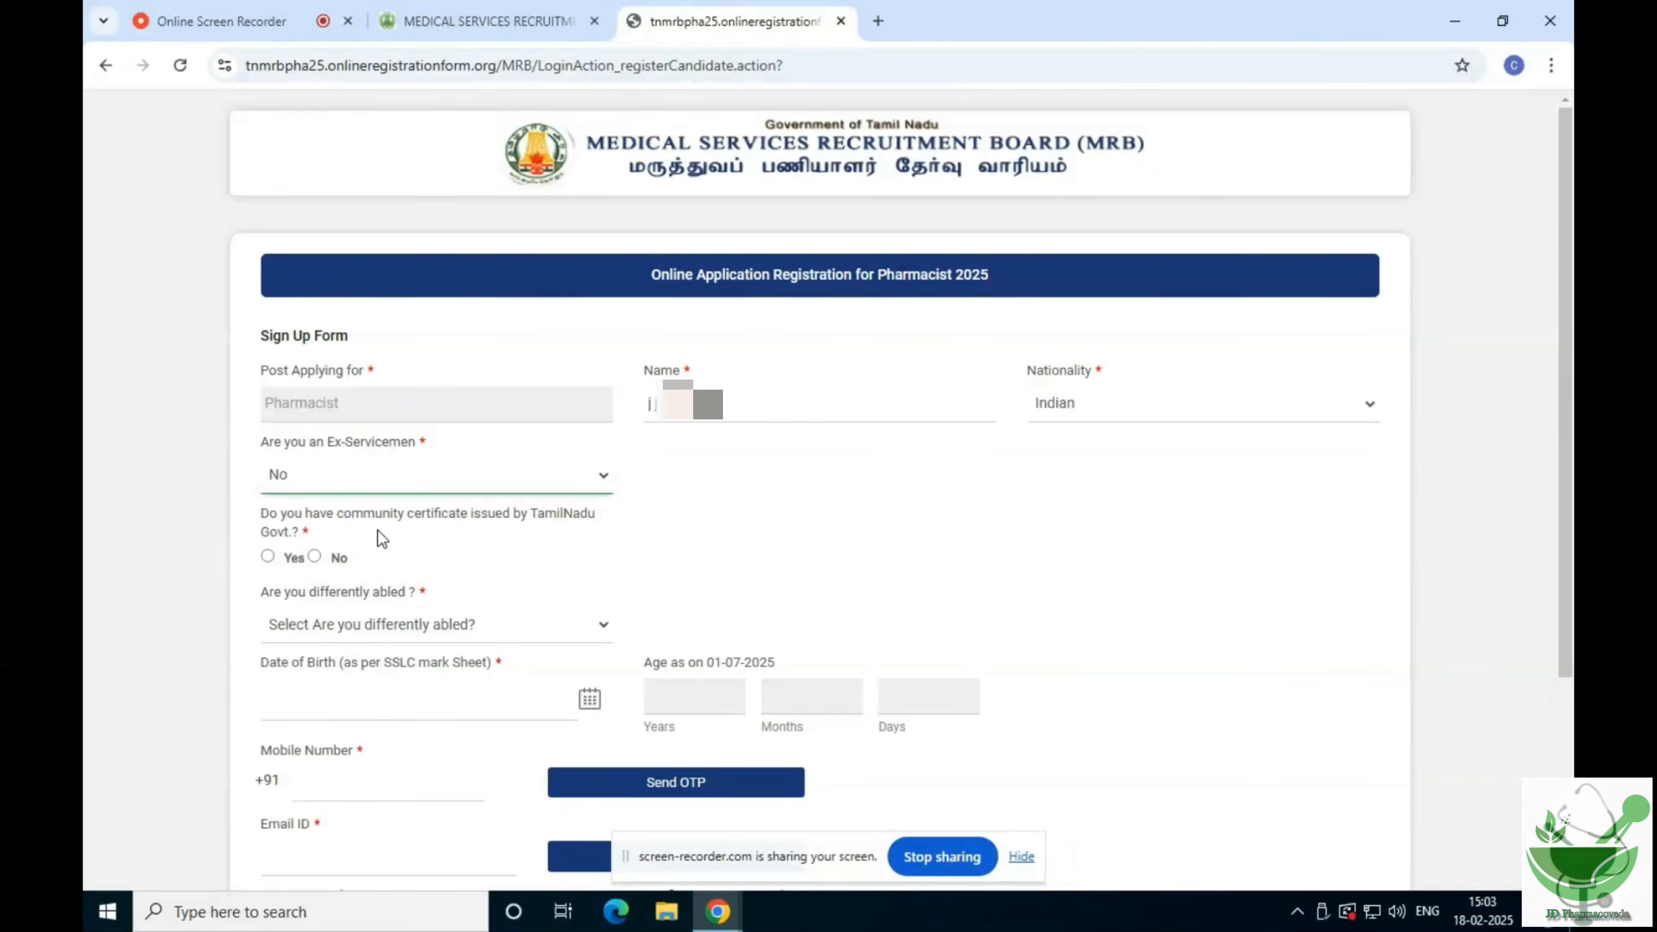
# Step: Confirm holding a Tamil Nadu community certificate, choose community BC and fill in the sub caste
pyautogui.click(267, 556)
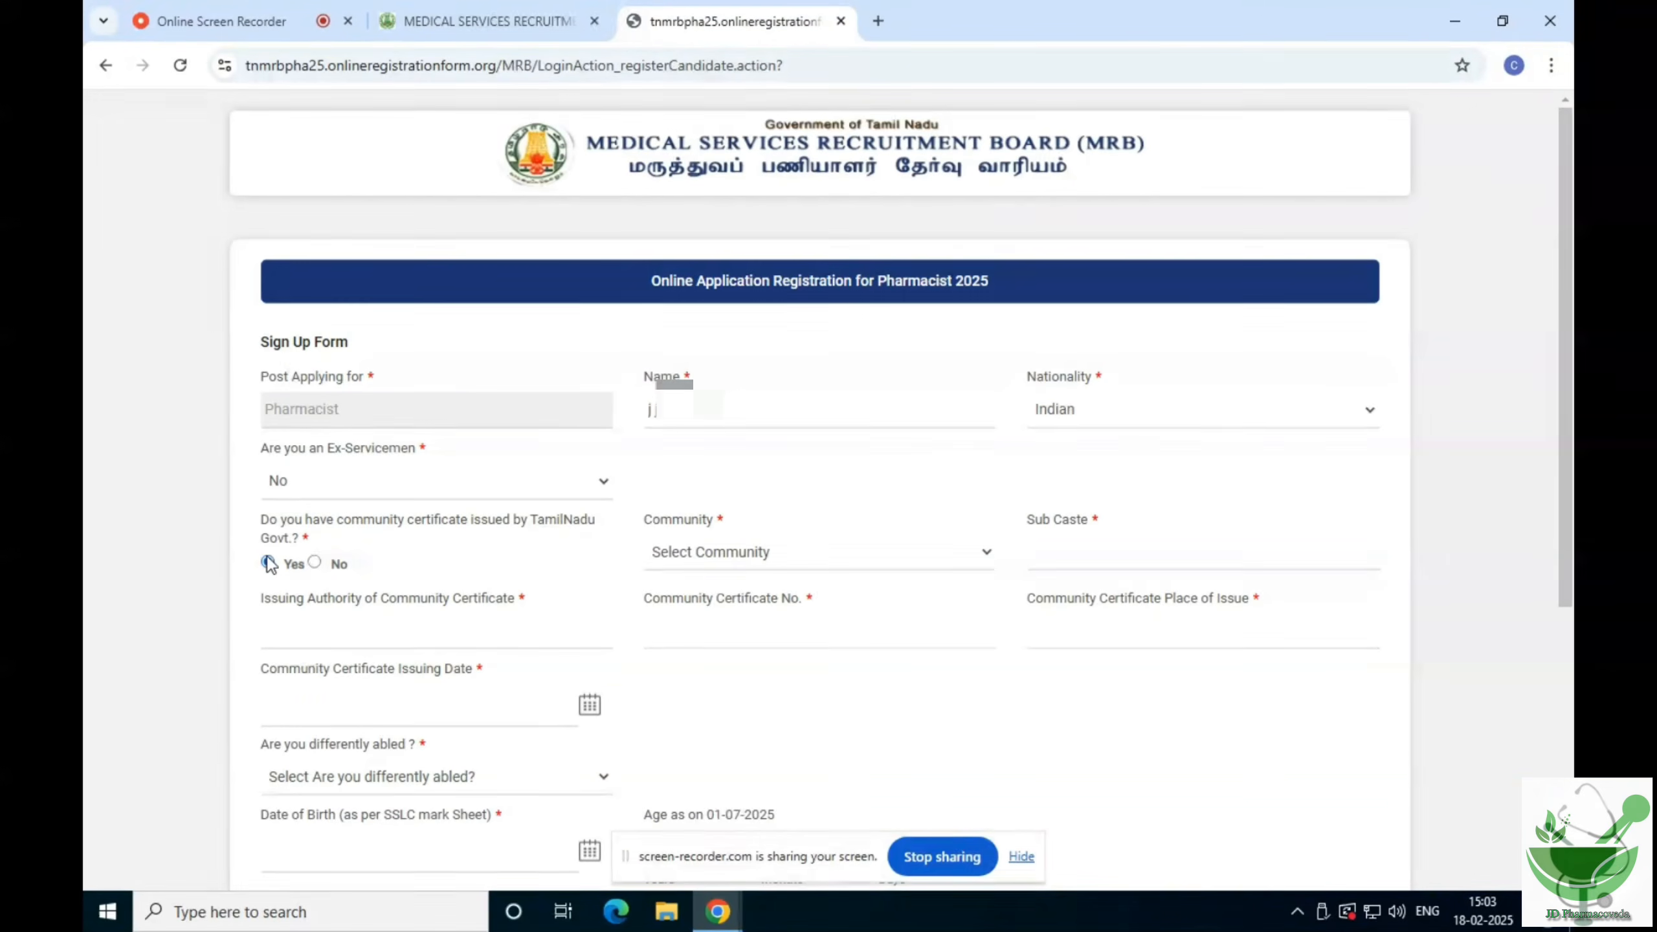
pyautogui.click(685, 555)
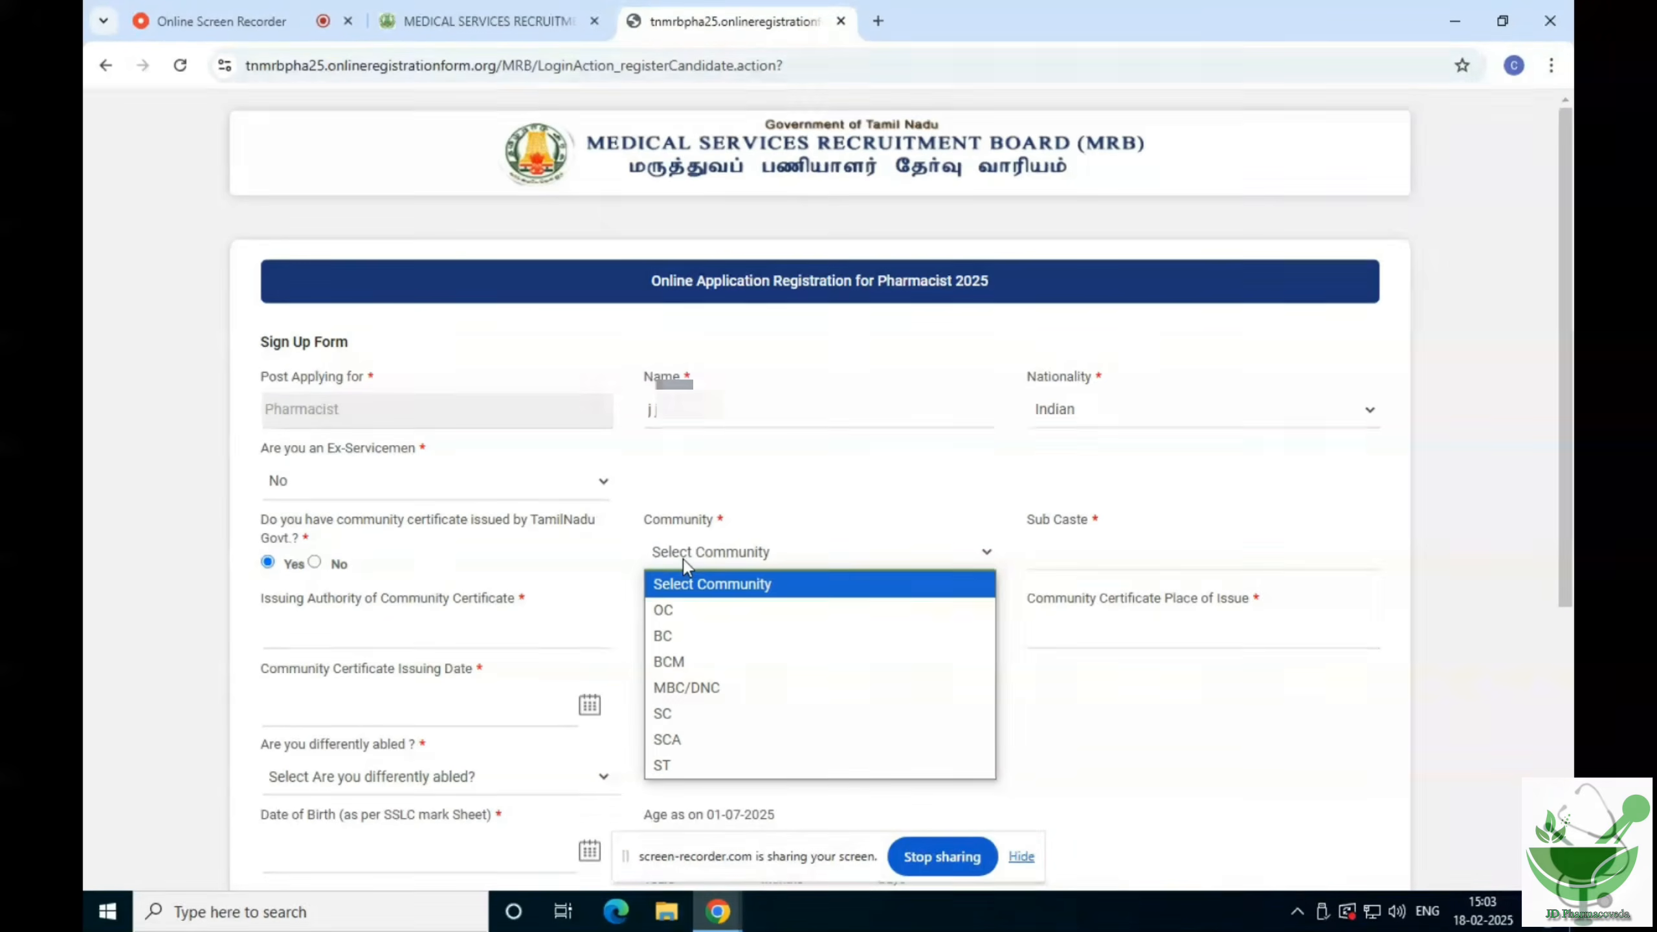
pyautogui.click(691, 636)
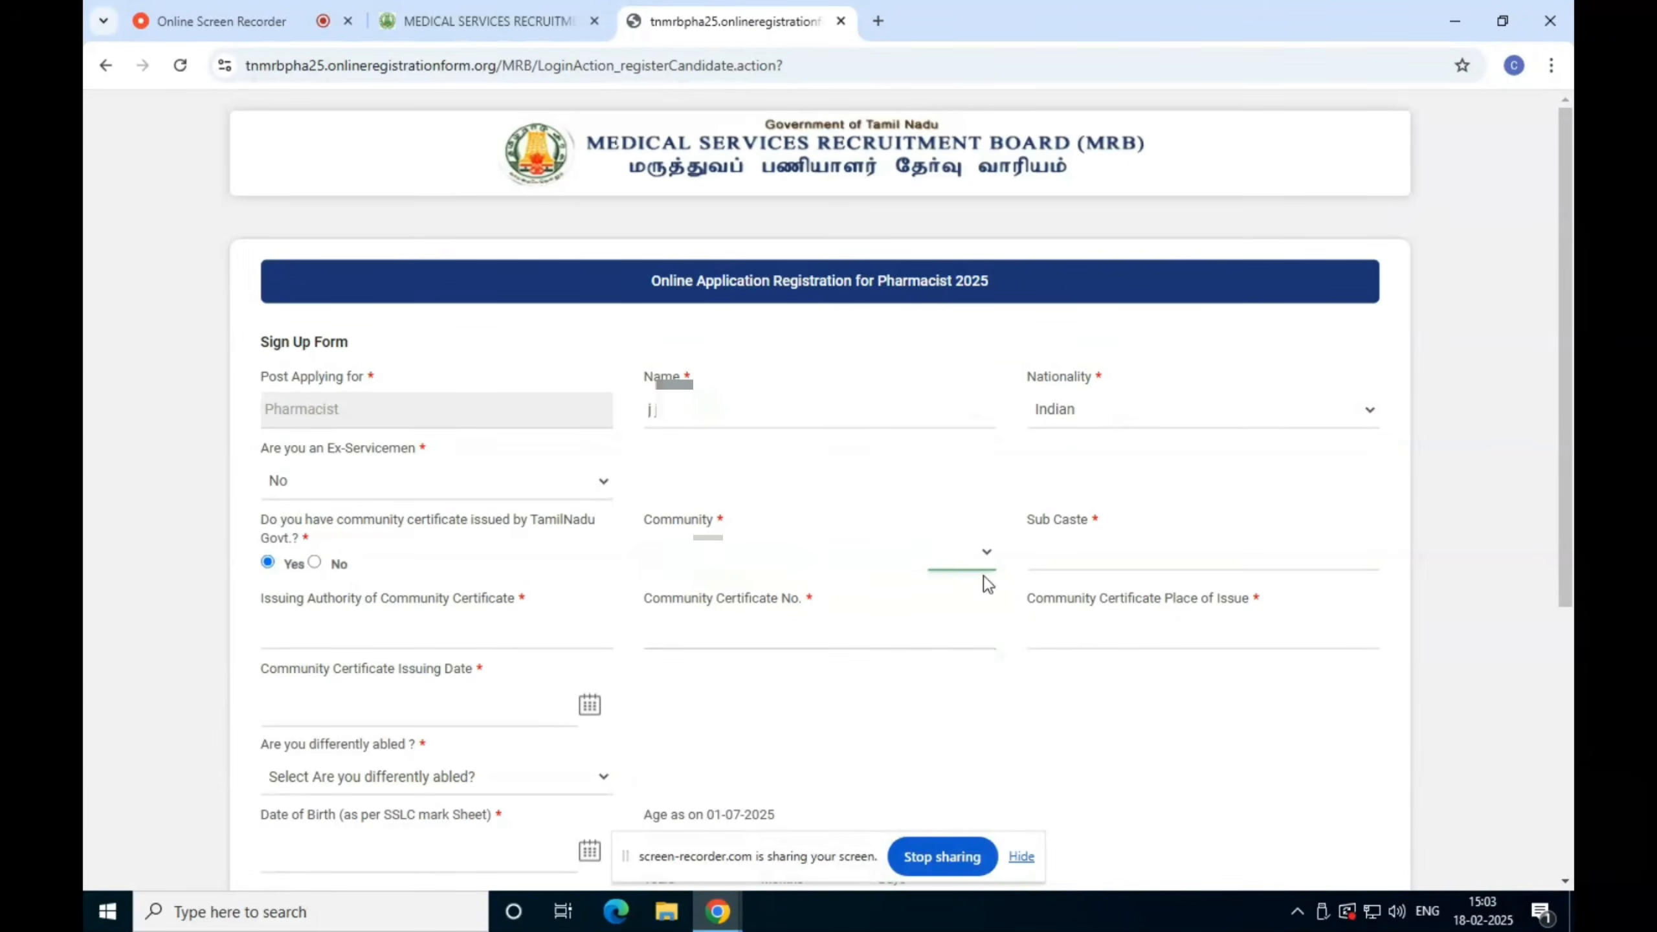
pyautogui.click(1038, 553)
pyautogui.write('C')
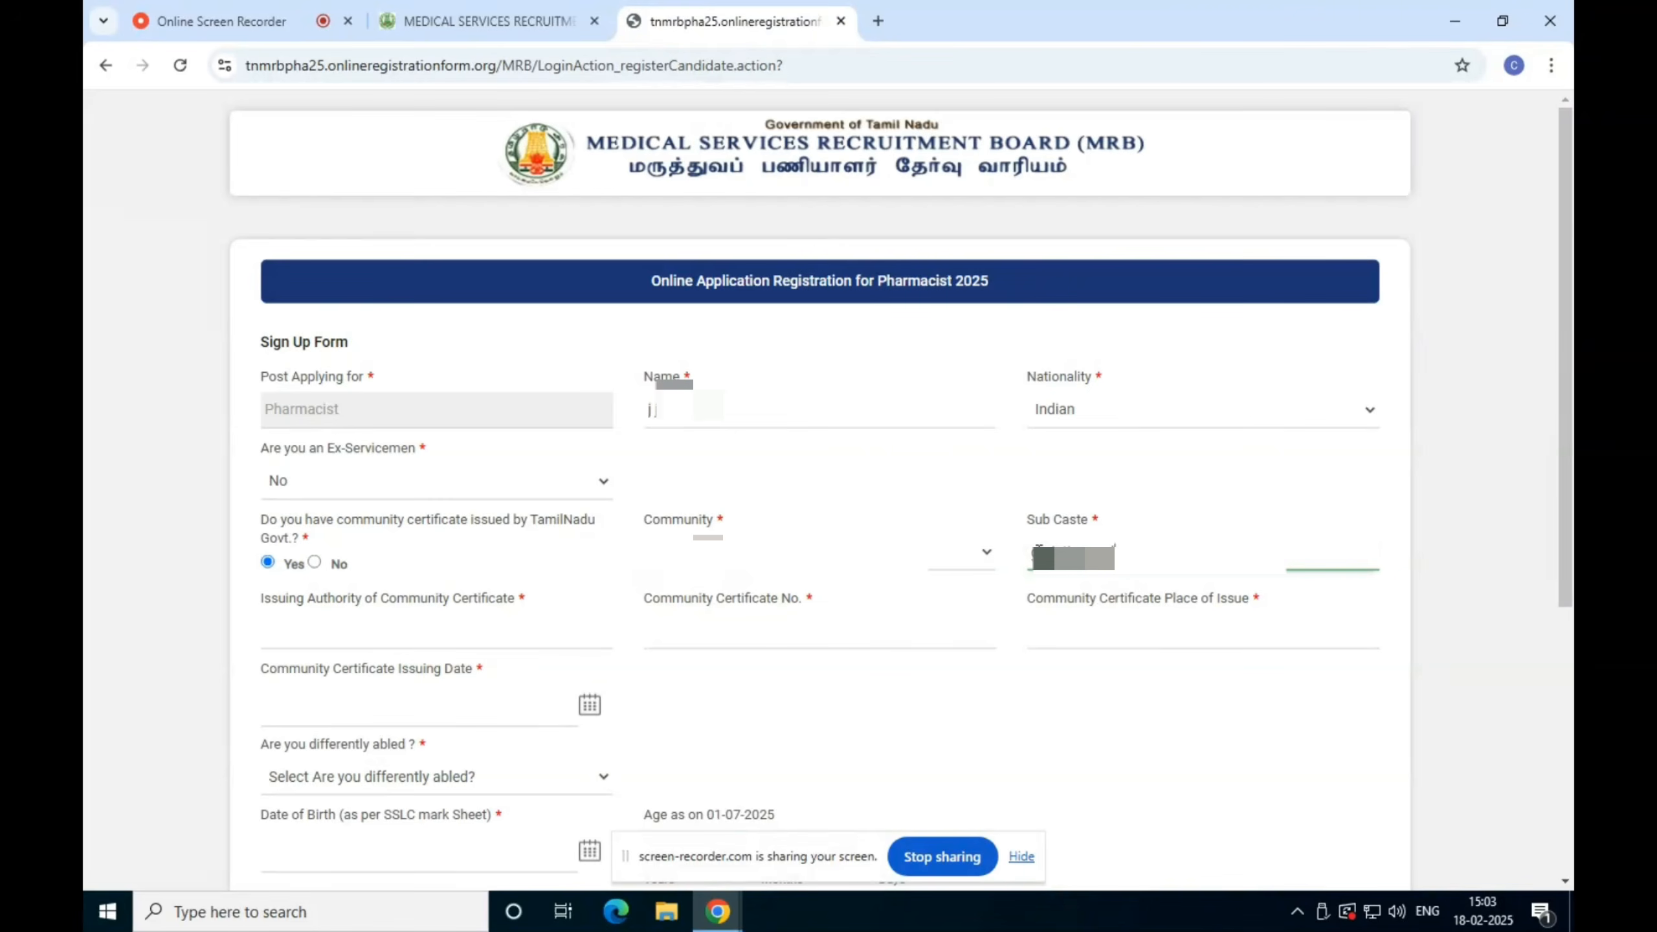
# Step: Enter issuing authority 'zonal deputy tasilthar', the certificate number and the place of issue
pyautogui.click(419, 629)
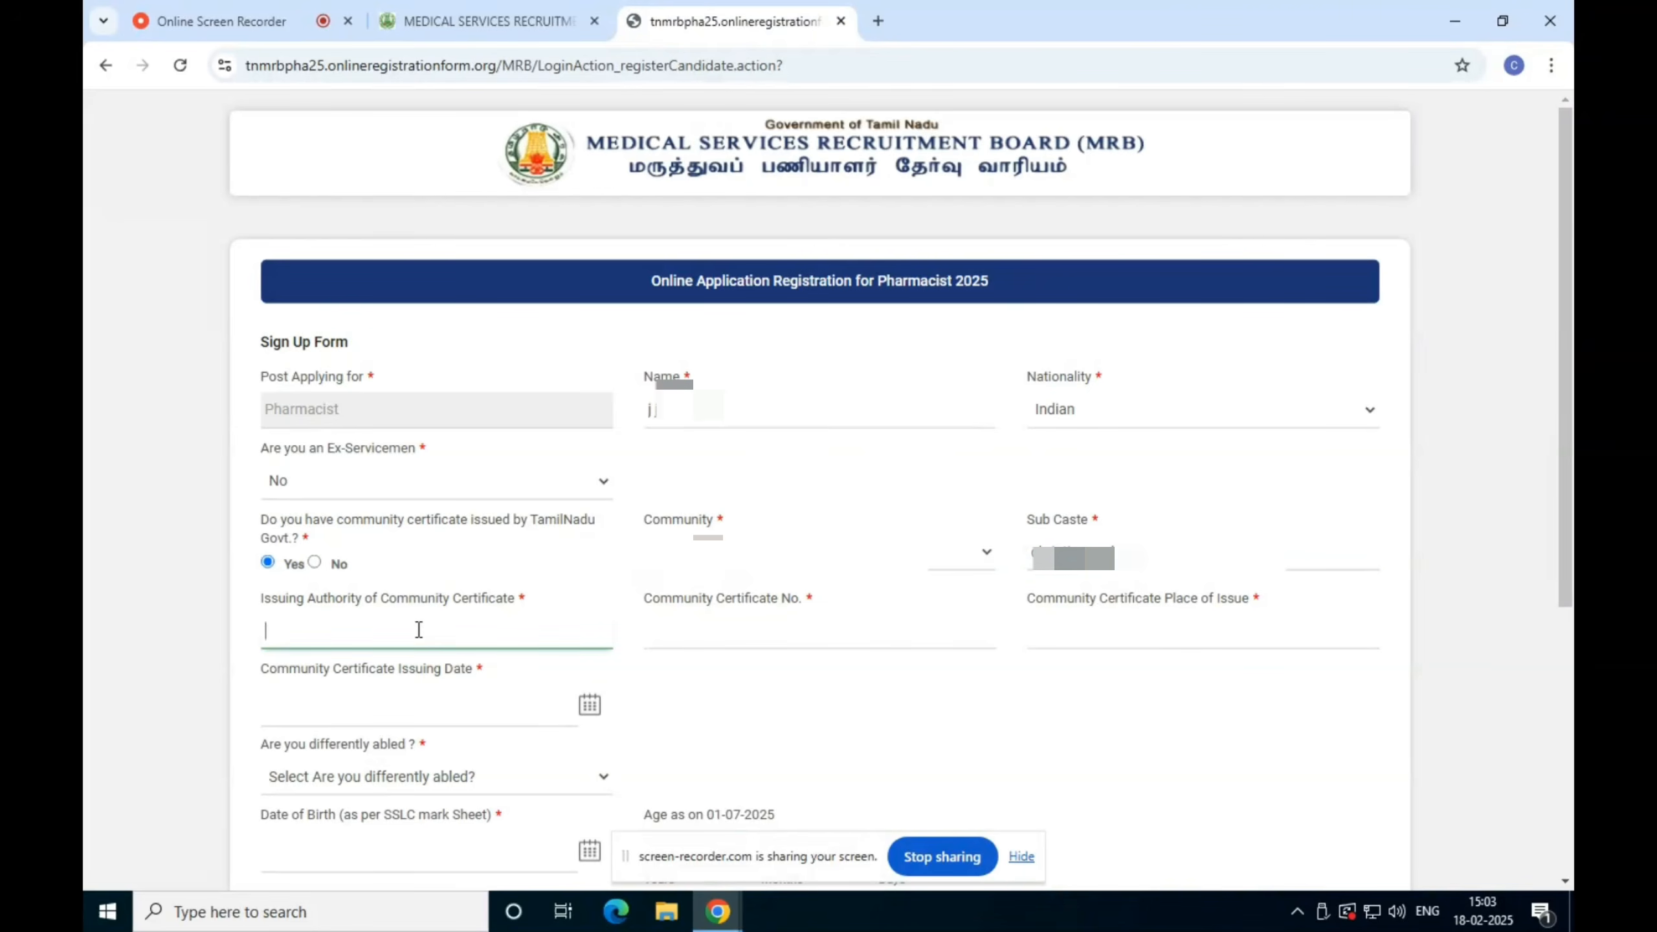
pyautogui.write('zonal deputy tasilthar')
pyautogui.click(664, 628)
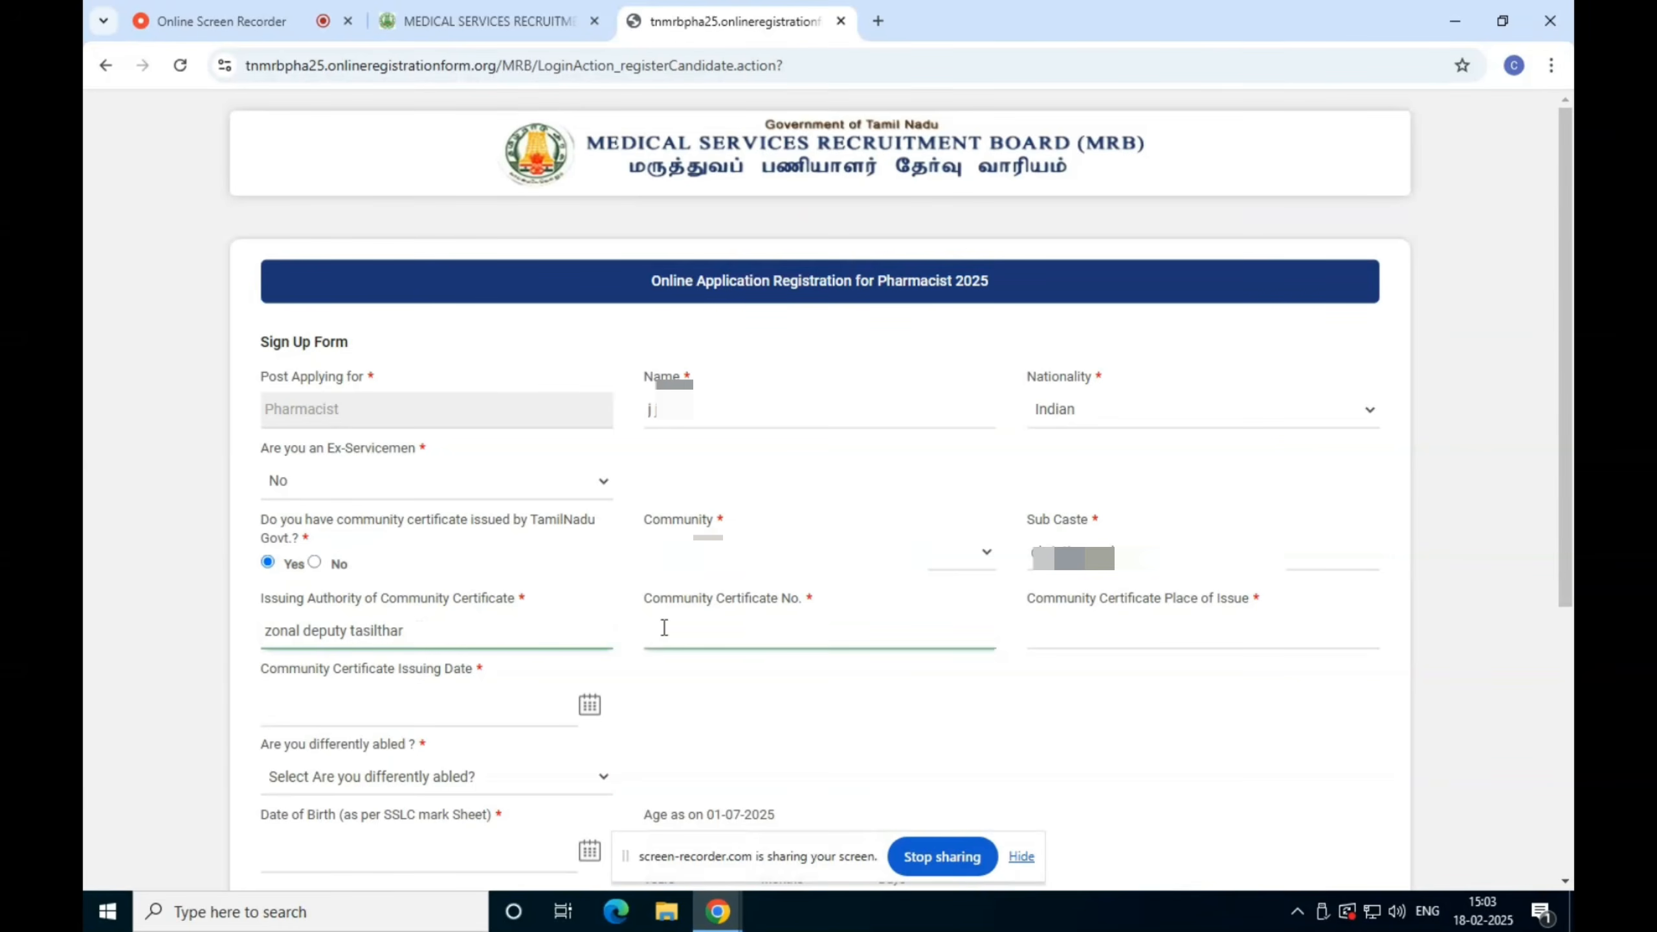
pyautogui.write('21')
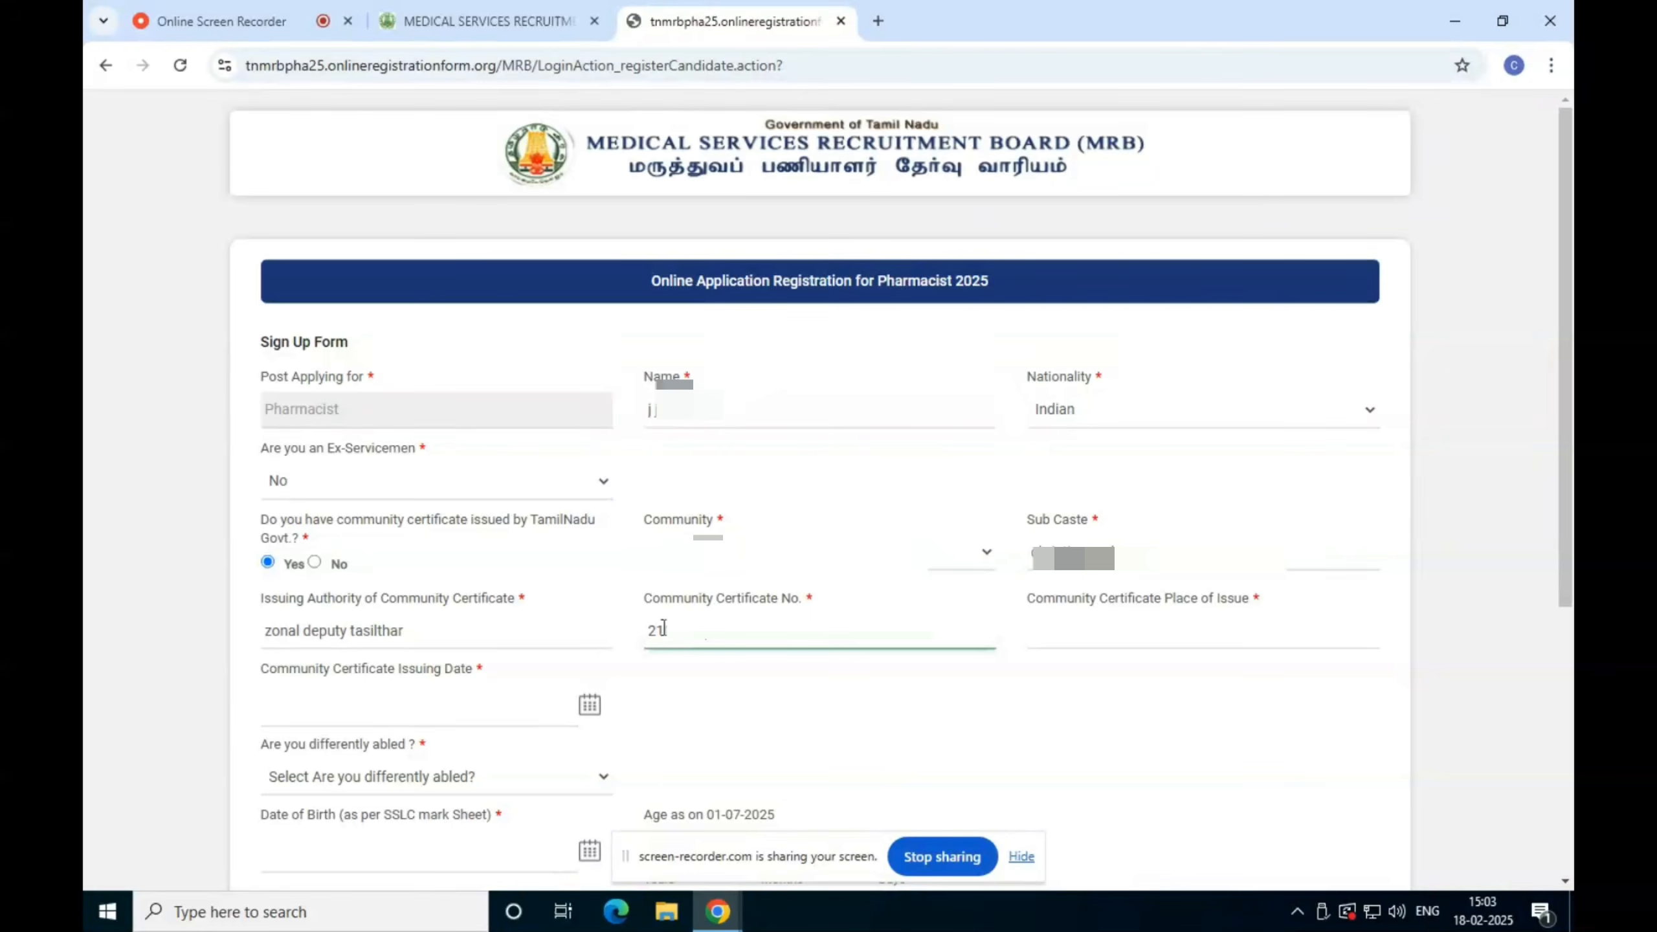
pyautogui.click(1107, 641)
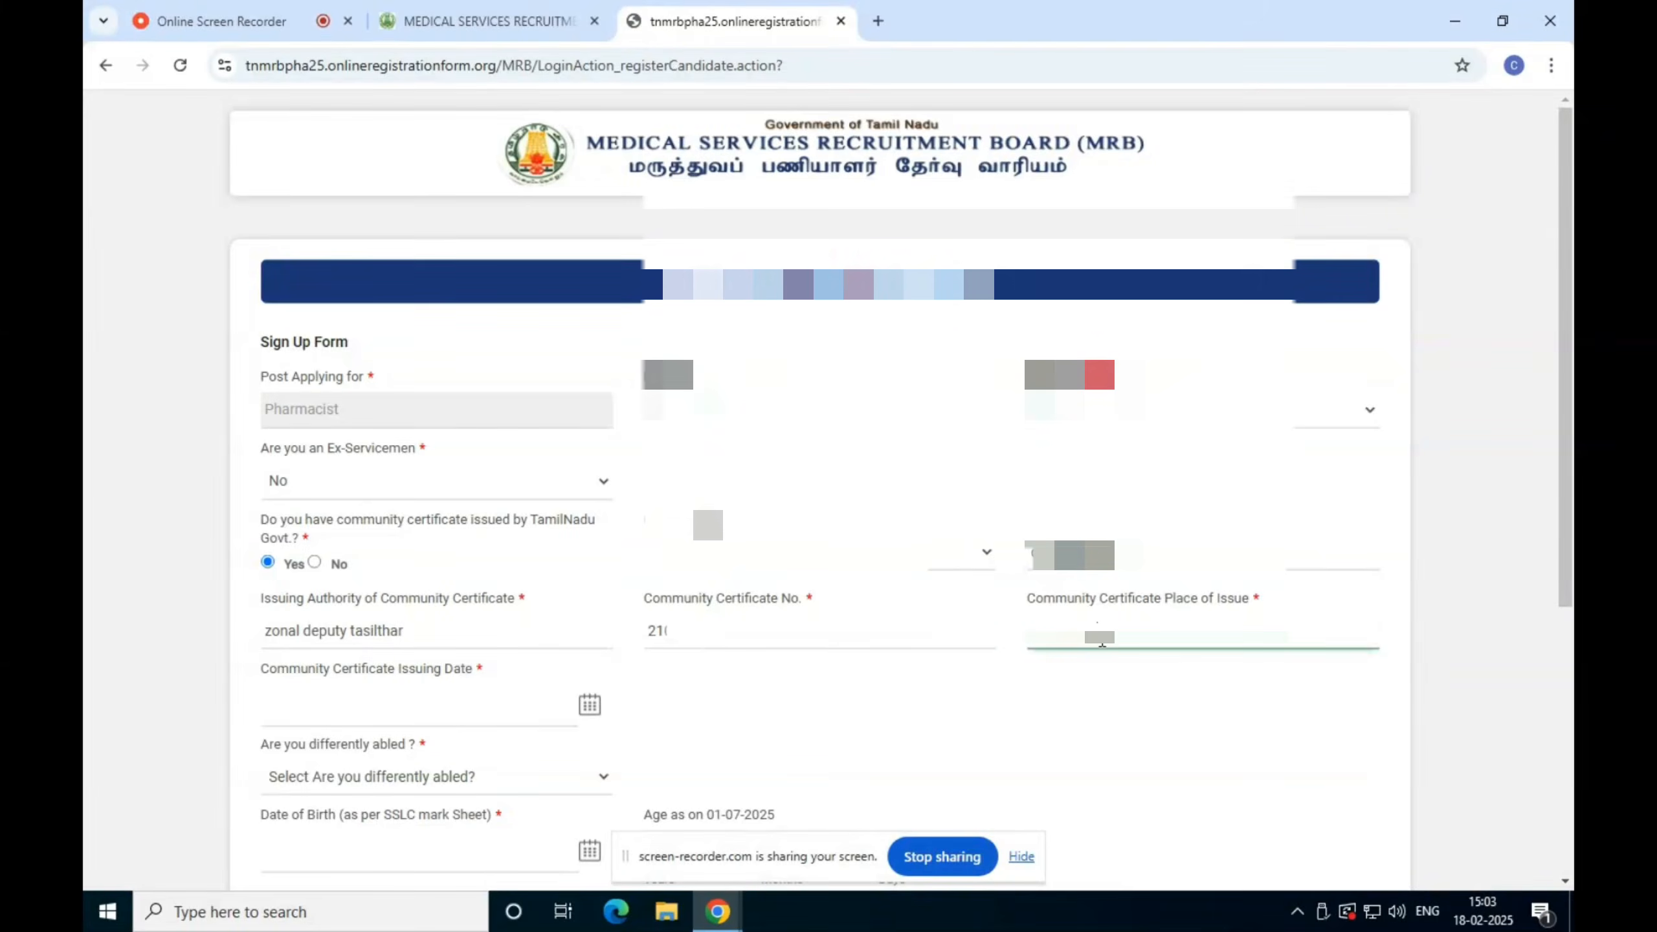
pyautogui.scroll(-2, 592, 615)
# Step: Set the certificate issue date to 02-Feb-2016 and answer No to differently abled
pyautogui.click(590, 609)
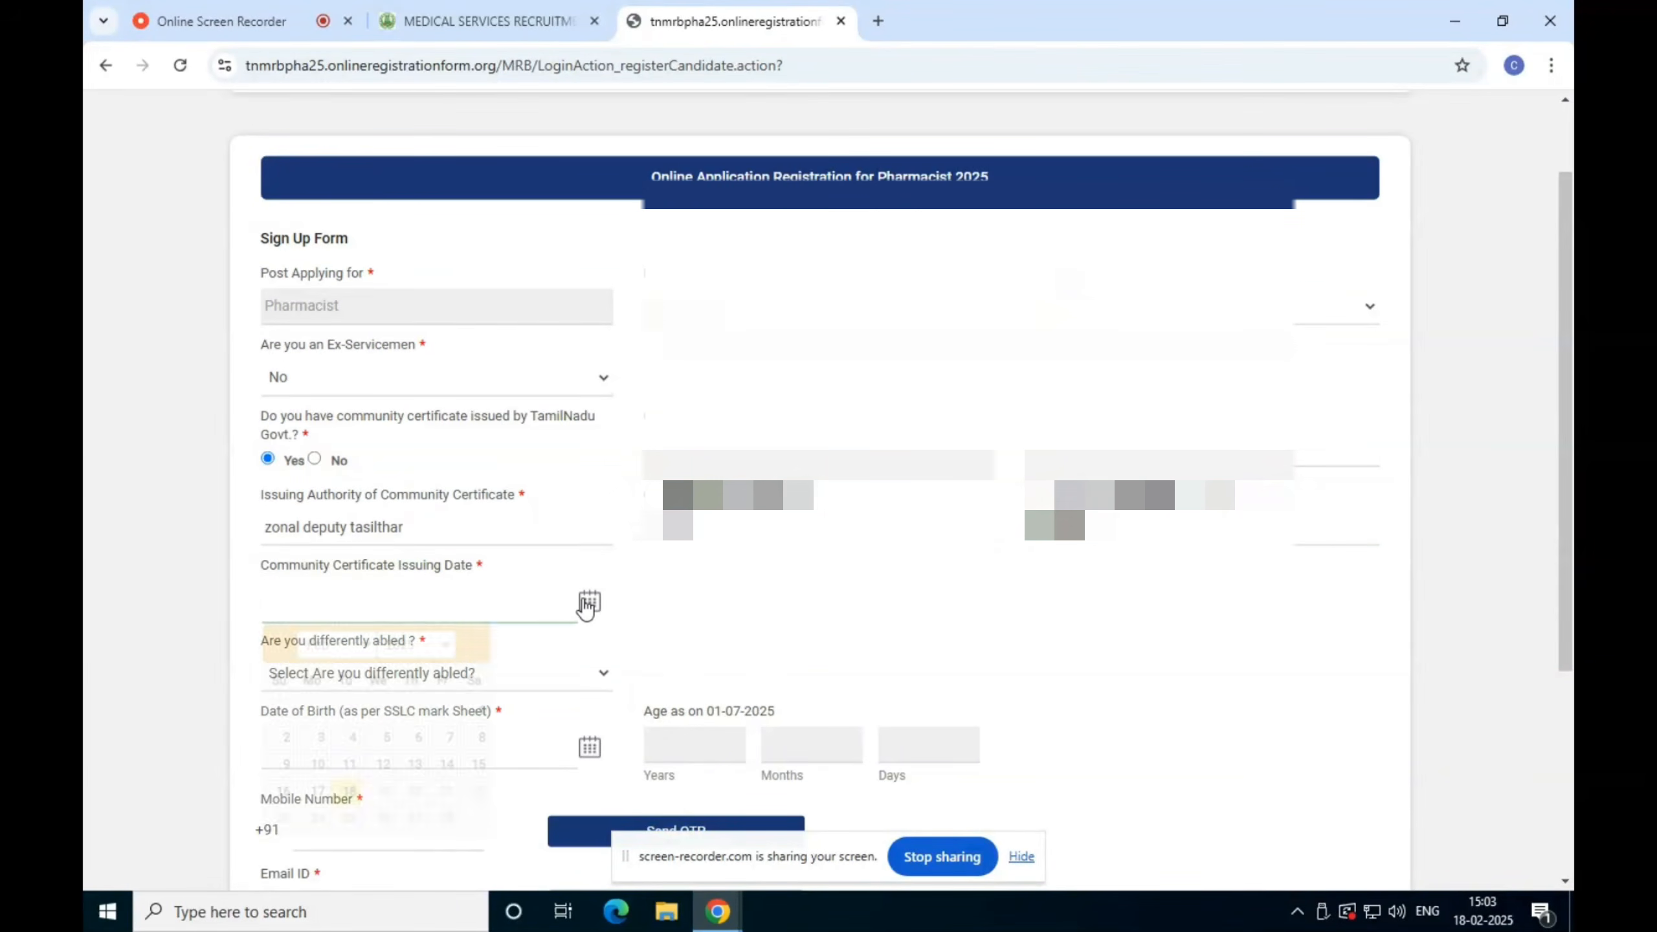
pyautogui.click(430, 646)
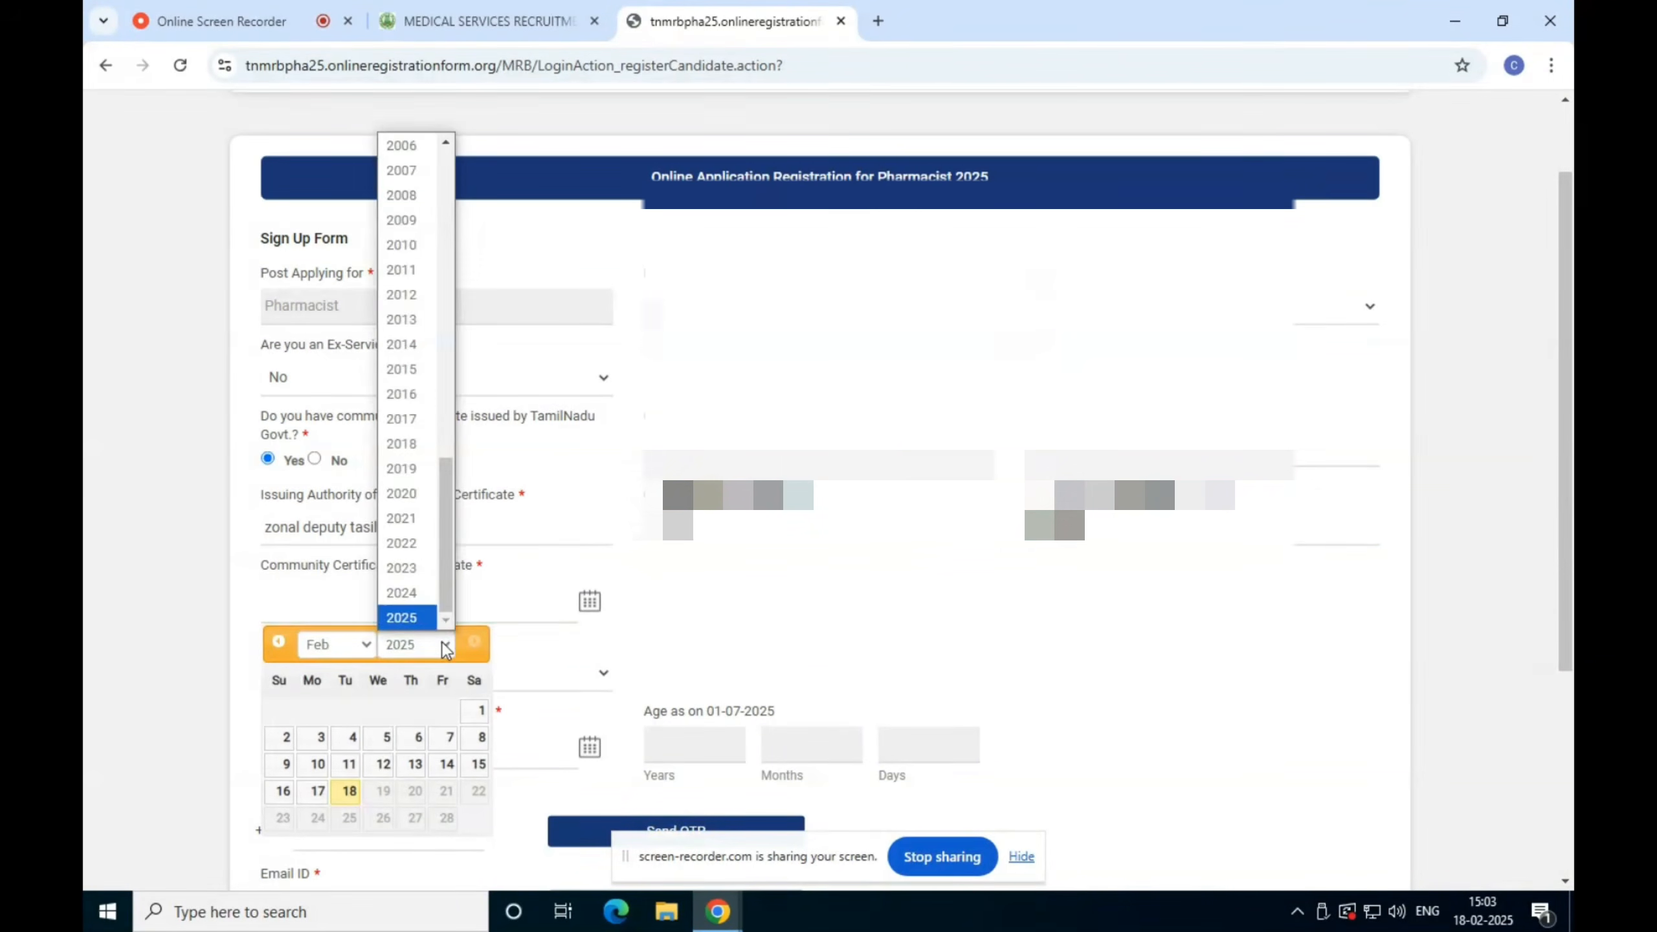
pyautogui.click(427, 394)
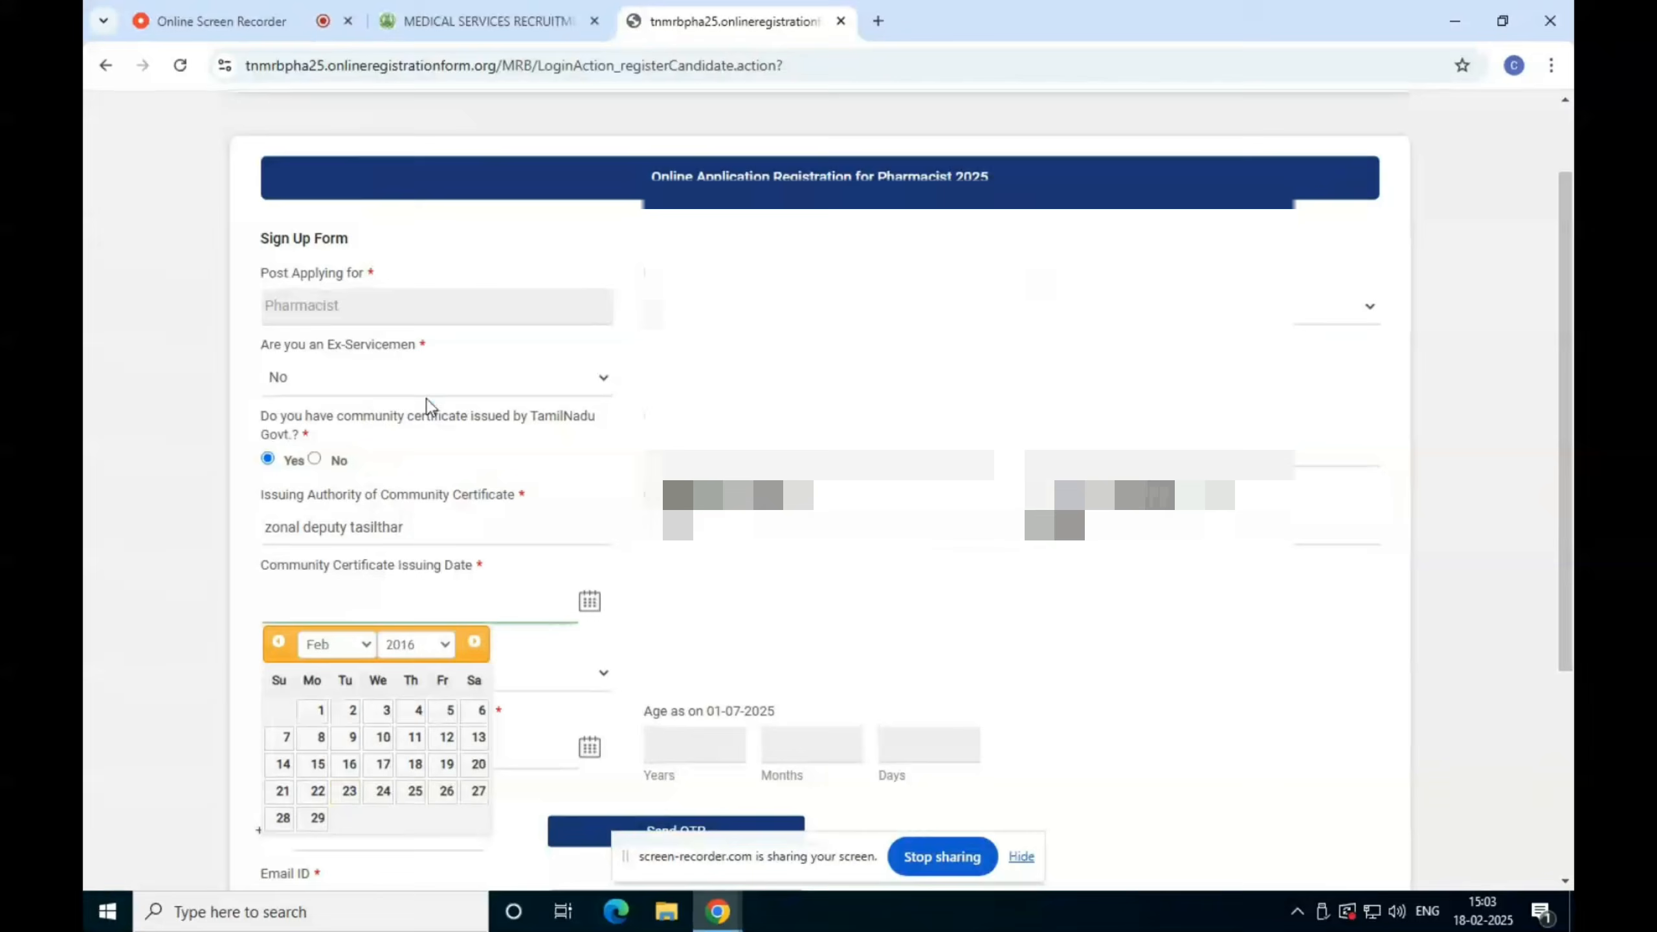
pyautogui.click(356, 712)
pyautogui.scroll(-2, 430, 686)
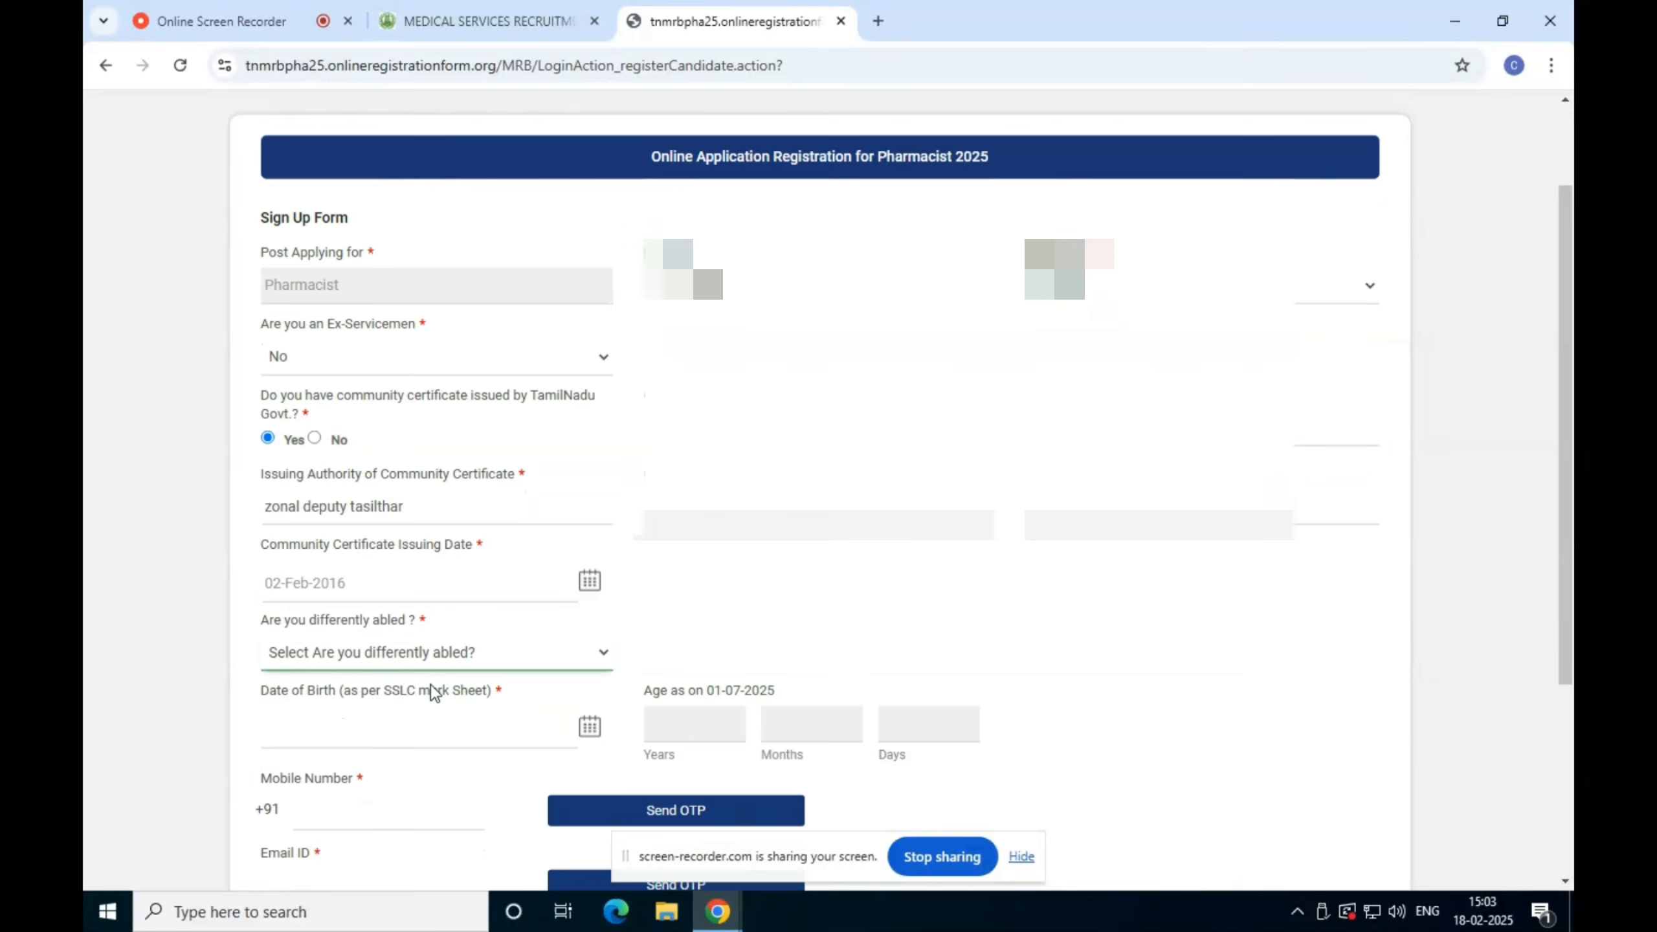
pyautogui.click(445, 560)
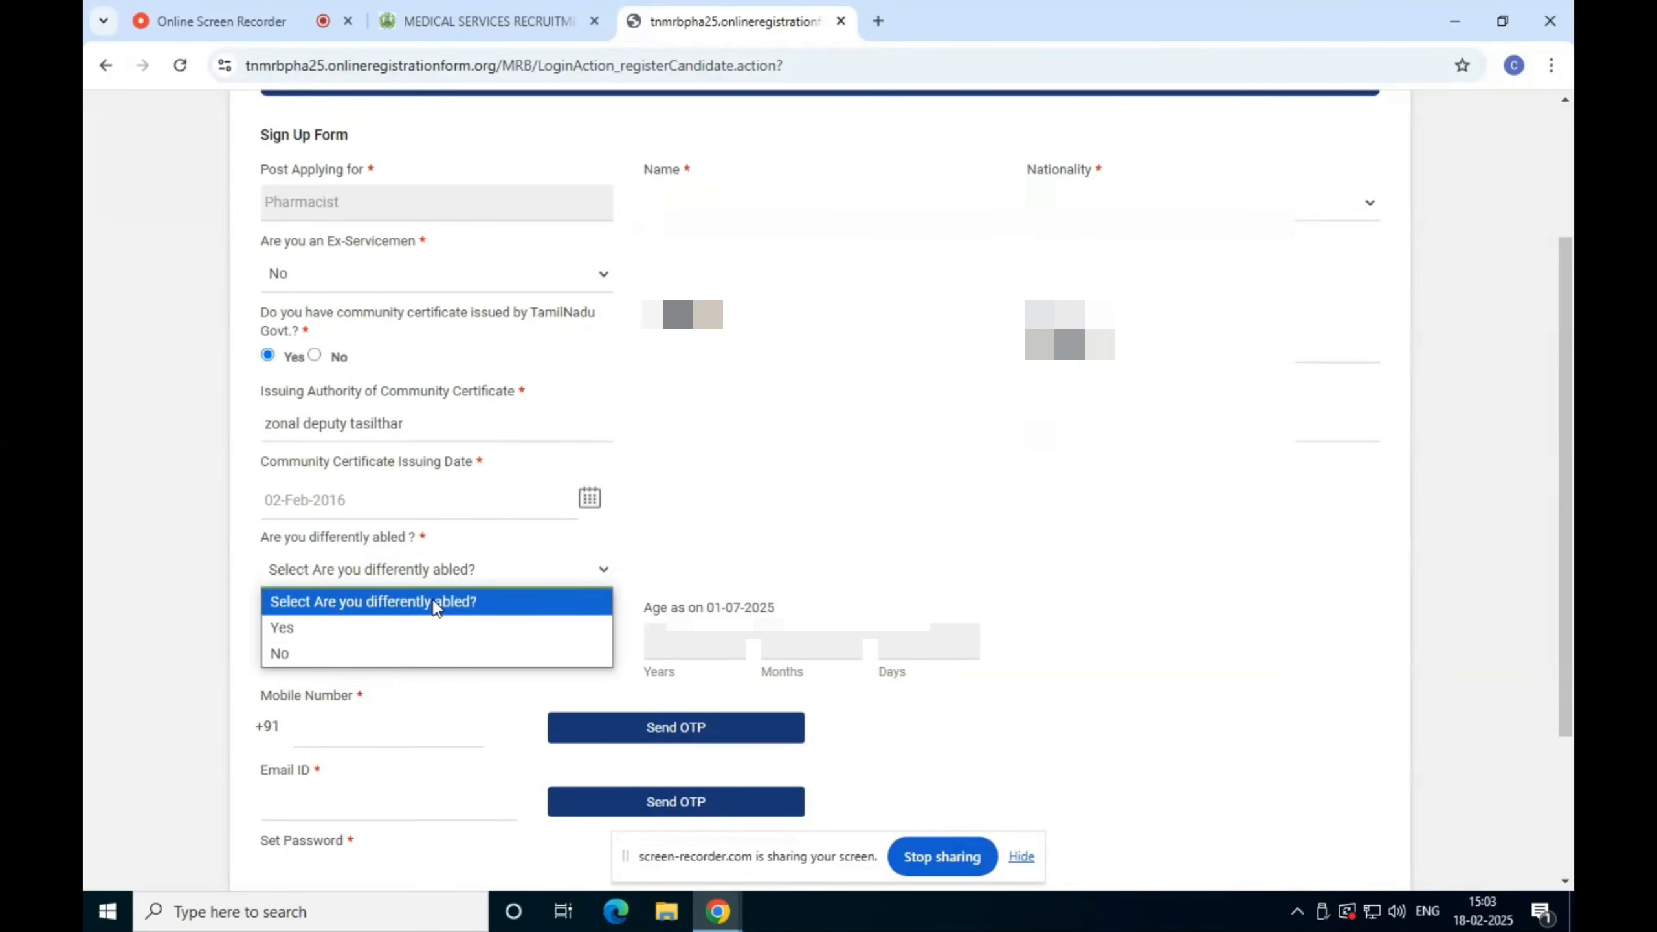
pyautogui.click(422, 651)
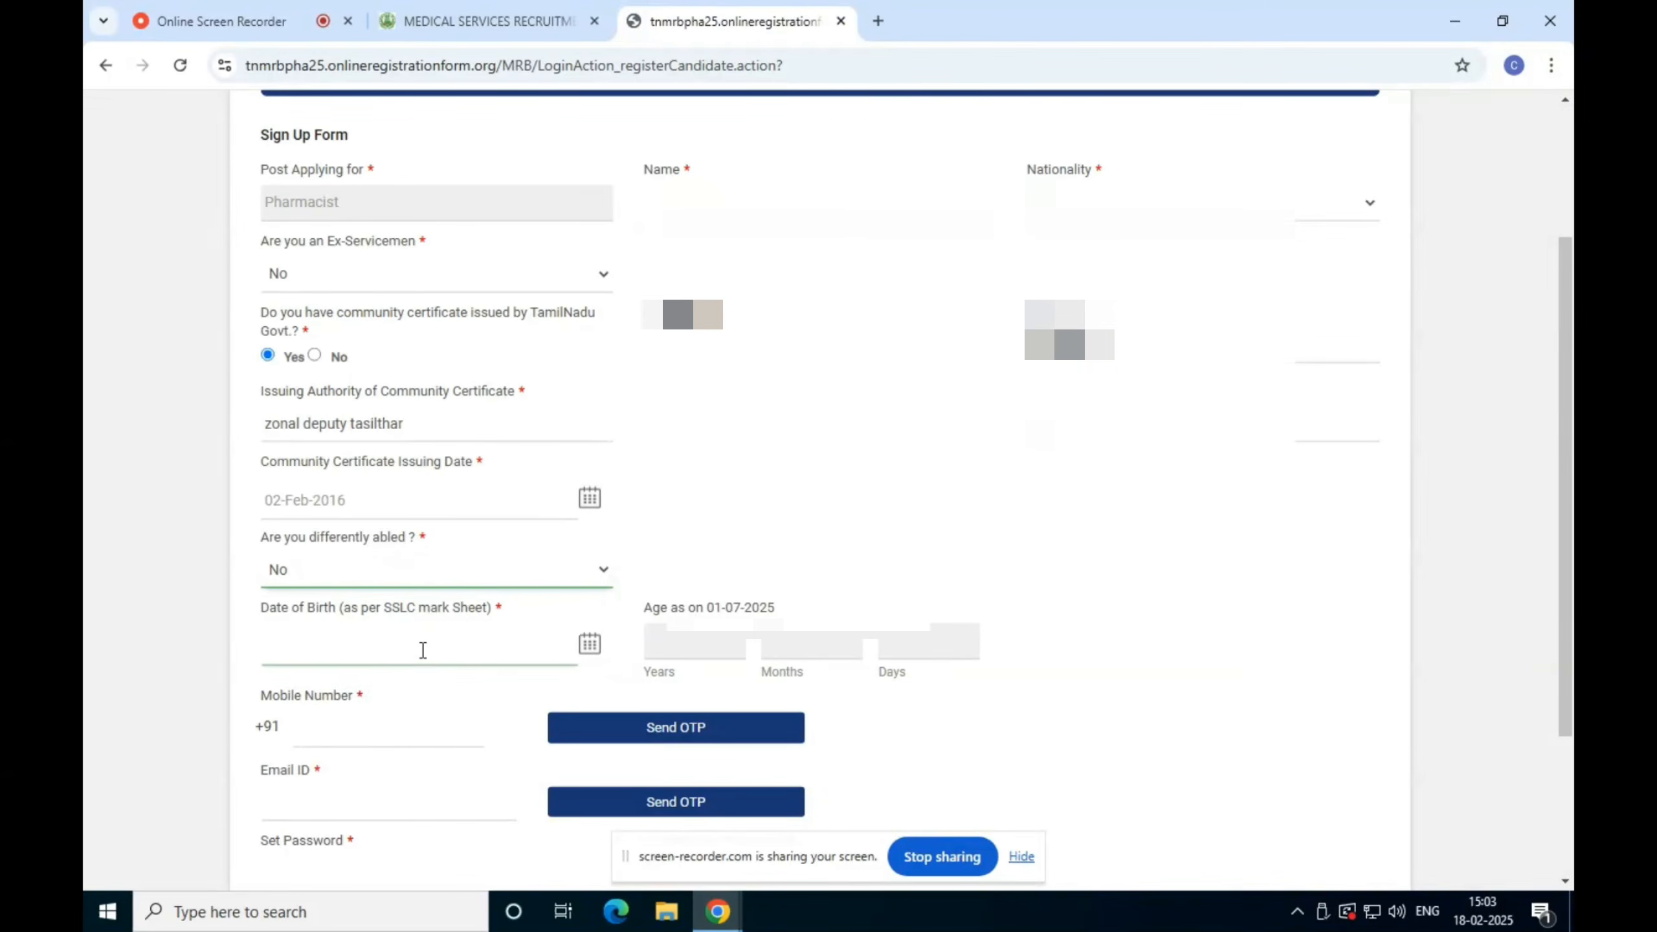
pyautogui.click(585, 650)
pyautogui.click(445, 688)
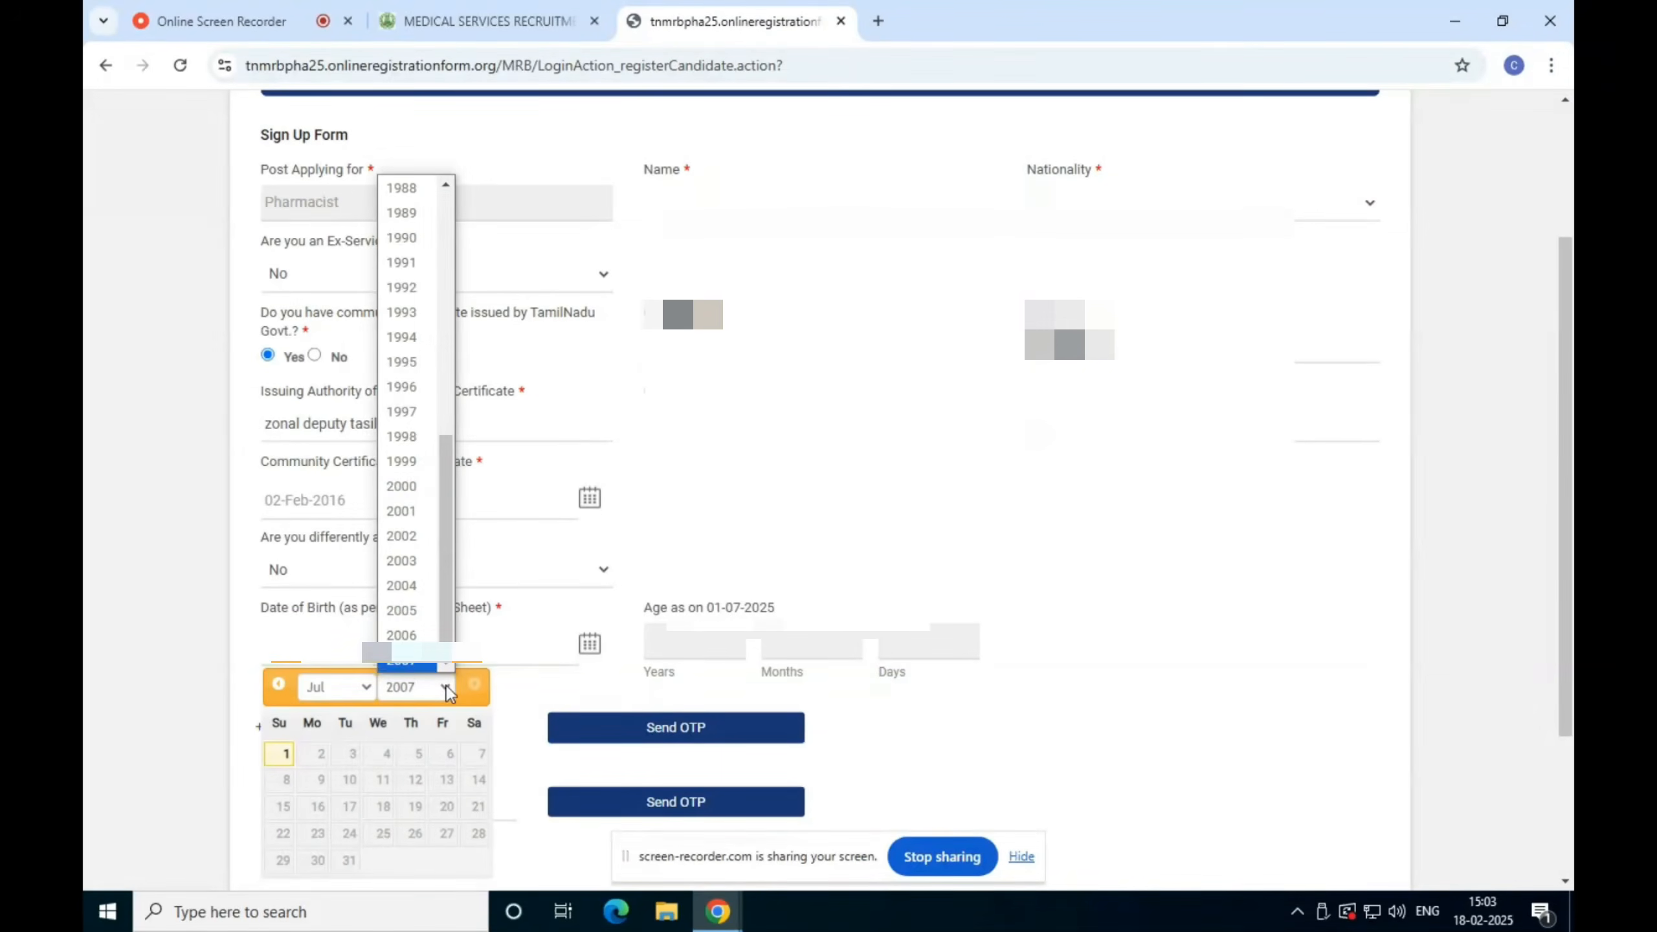
pyautogui.click(423, 392)
pyautogui.click(343, 689)
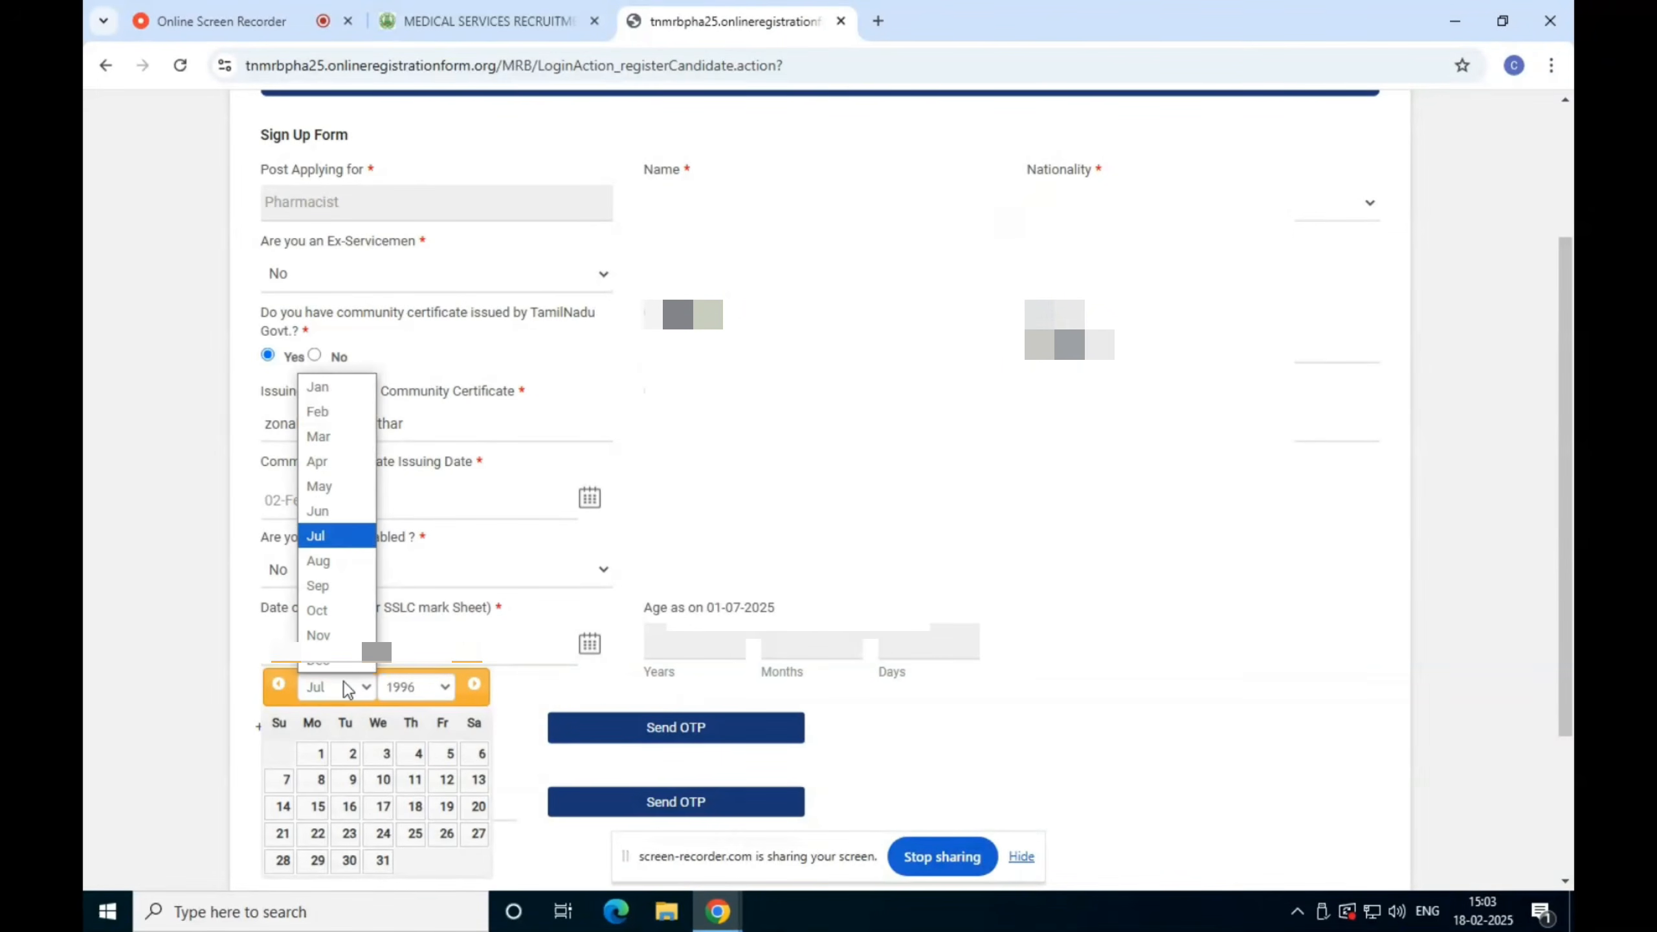
pyautogui.click(346, 437)
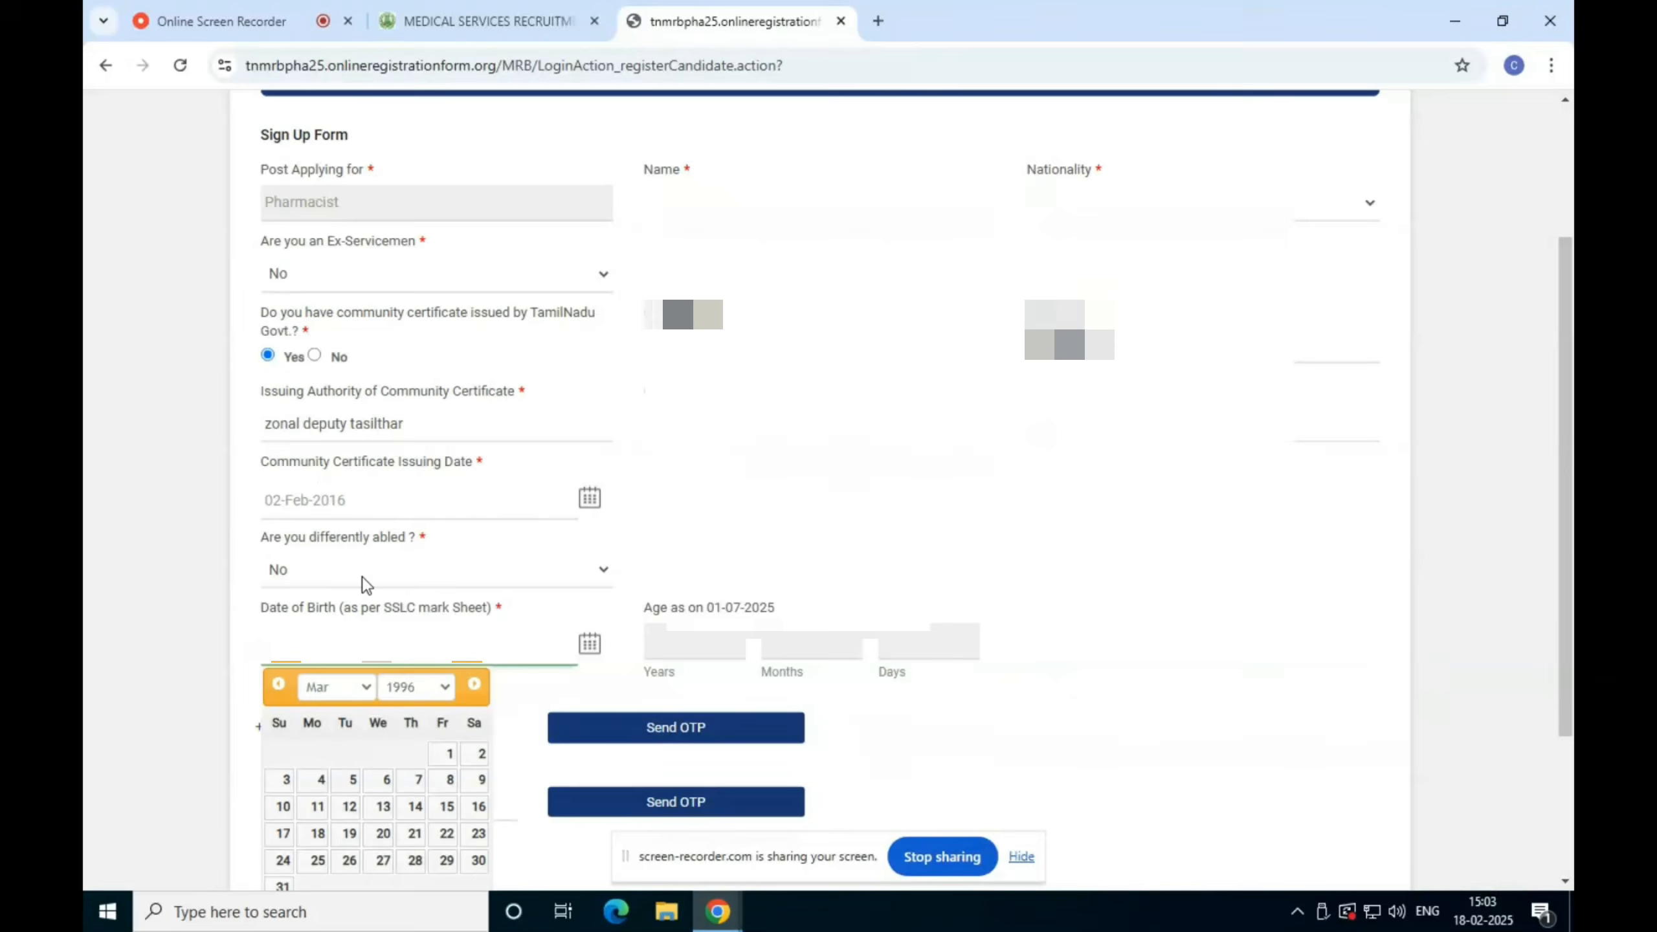
pyautogui.click(415, 835)
pyautogui.scroll(-3, 618, 673)
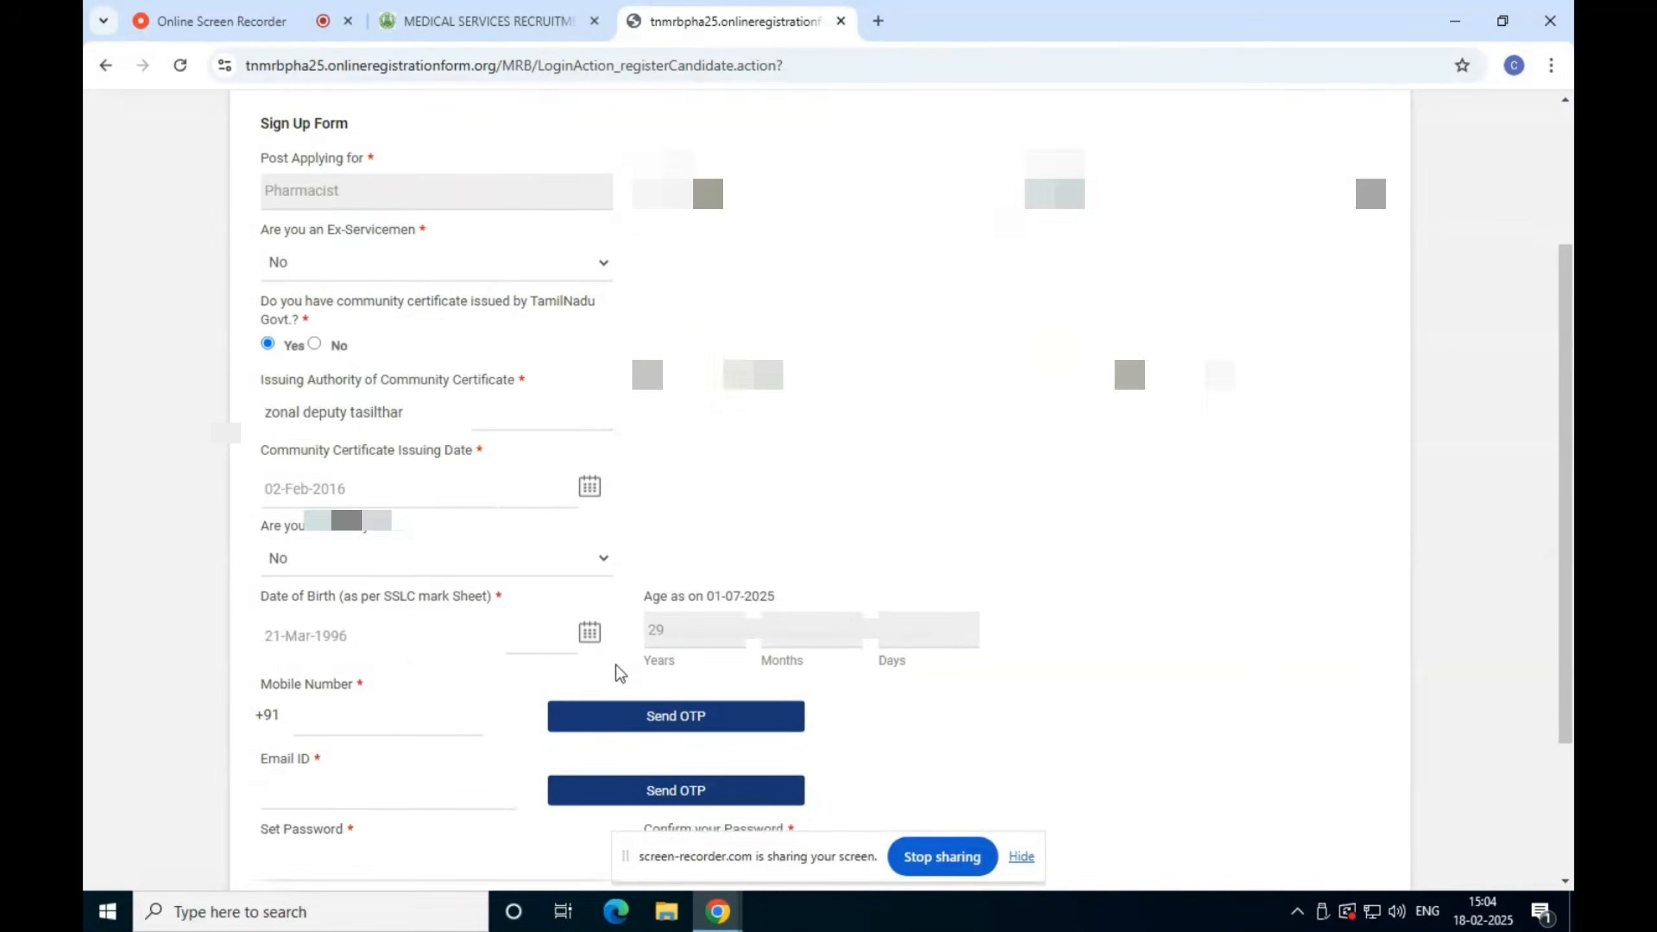
# Step: Enter the mobile number, request its one-time code and fill in the received code
pyautogui.click(390, 530)
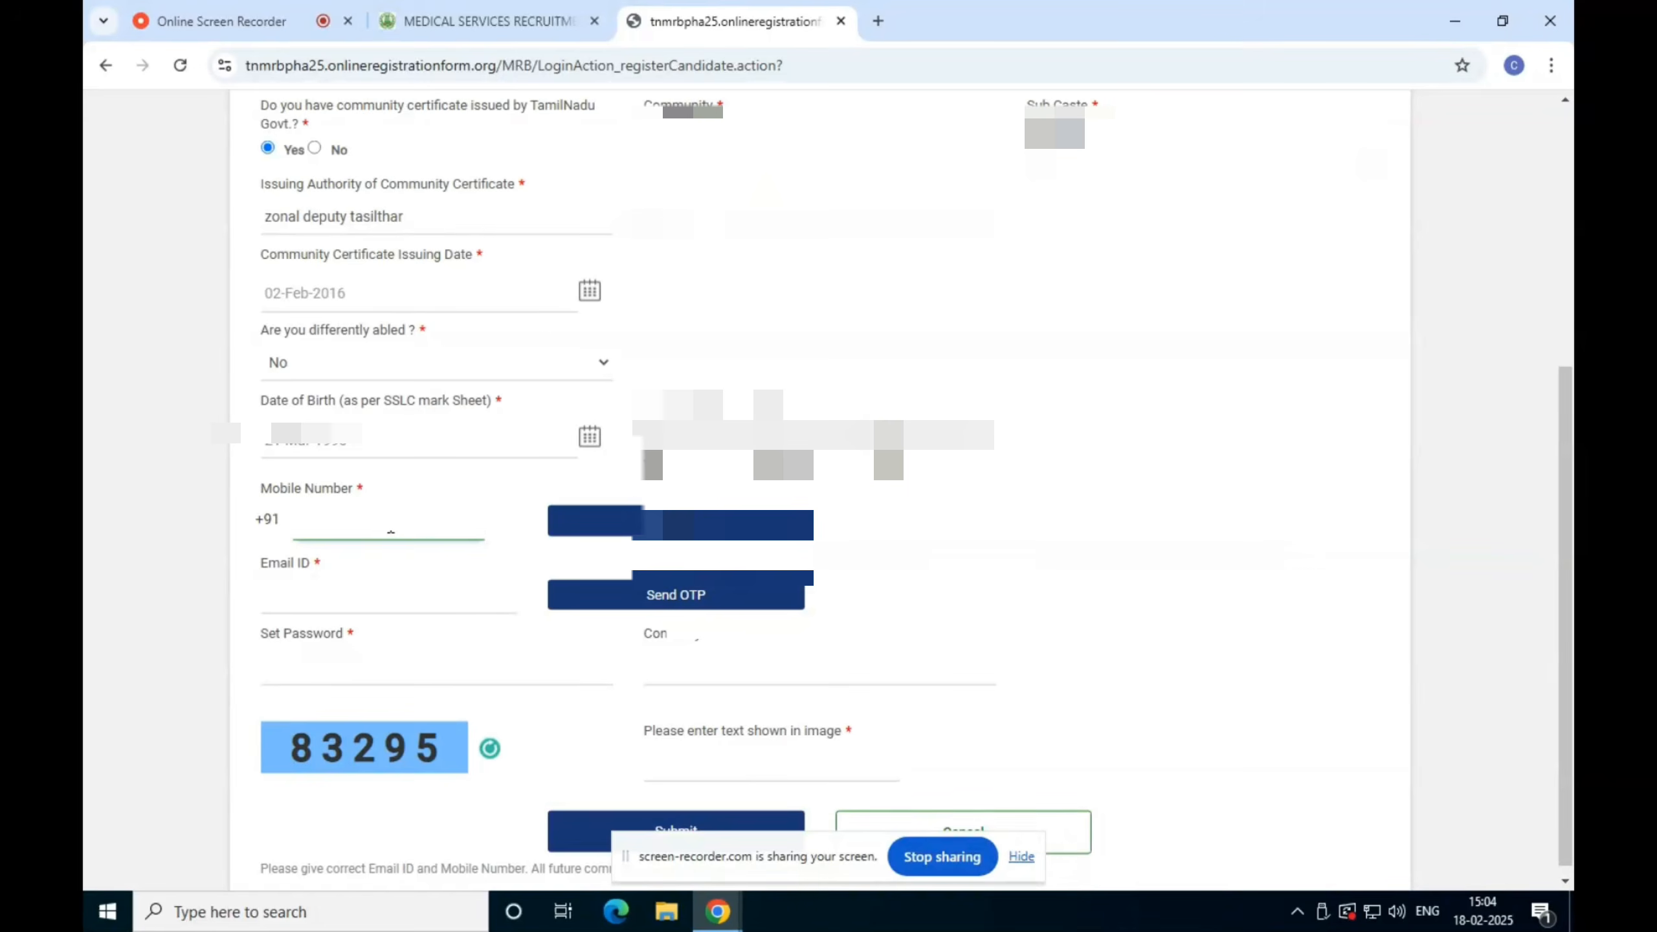
pyautogui.write('8')
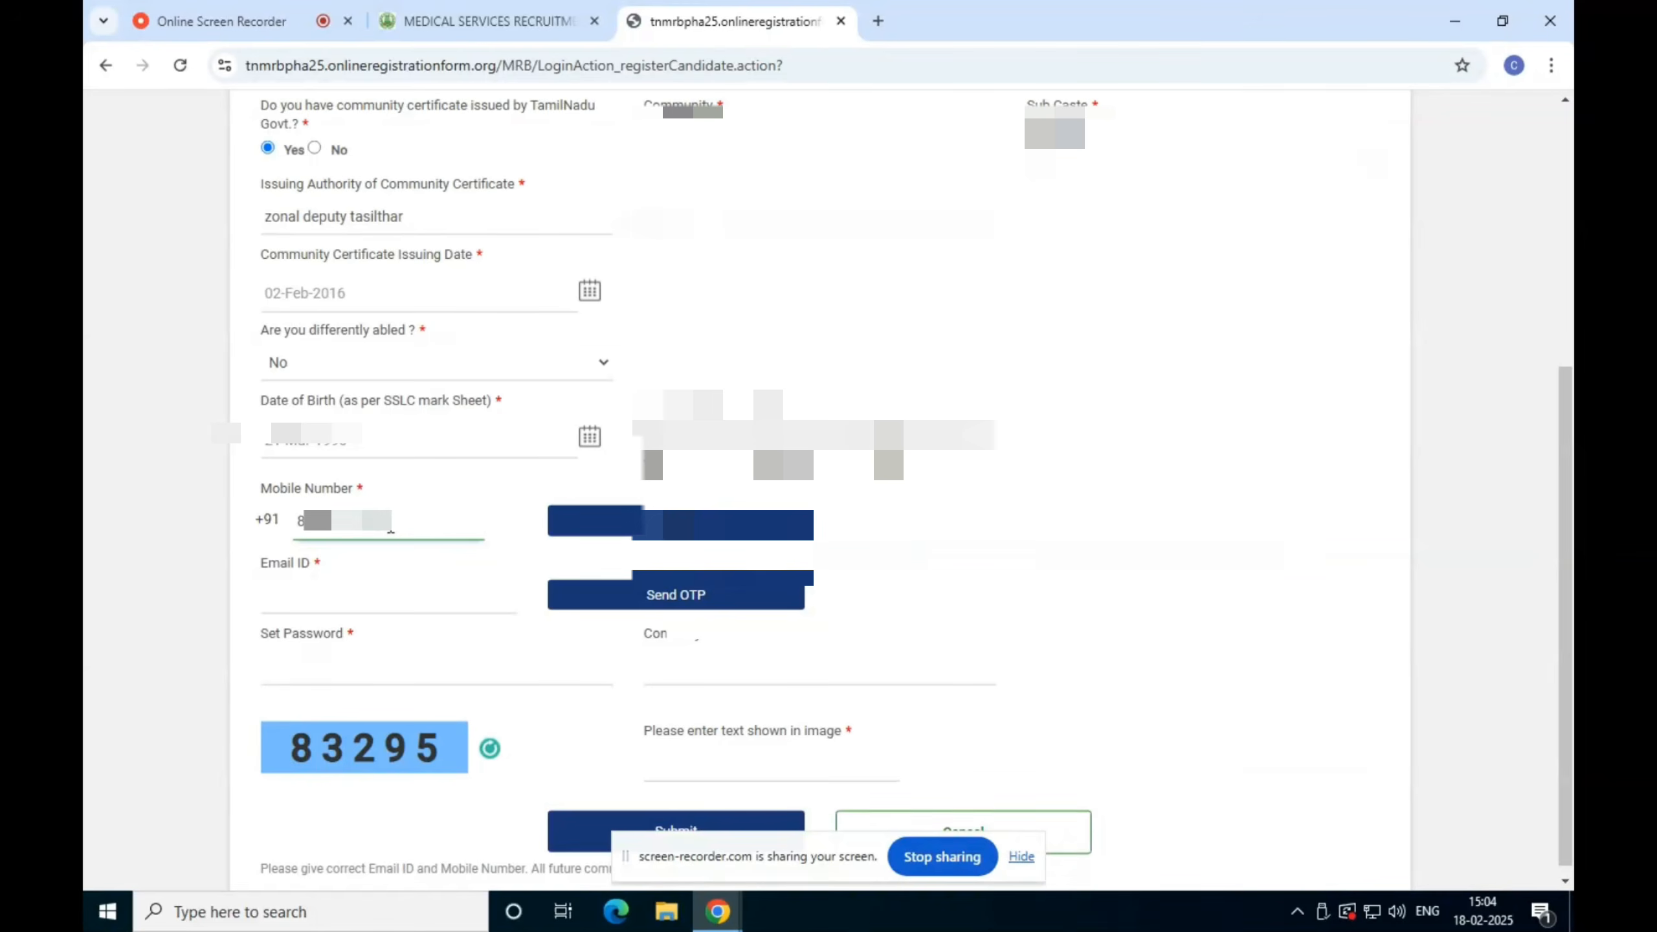
pyautogui.click(618, 535)
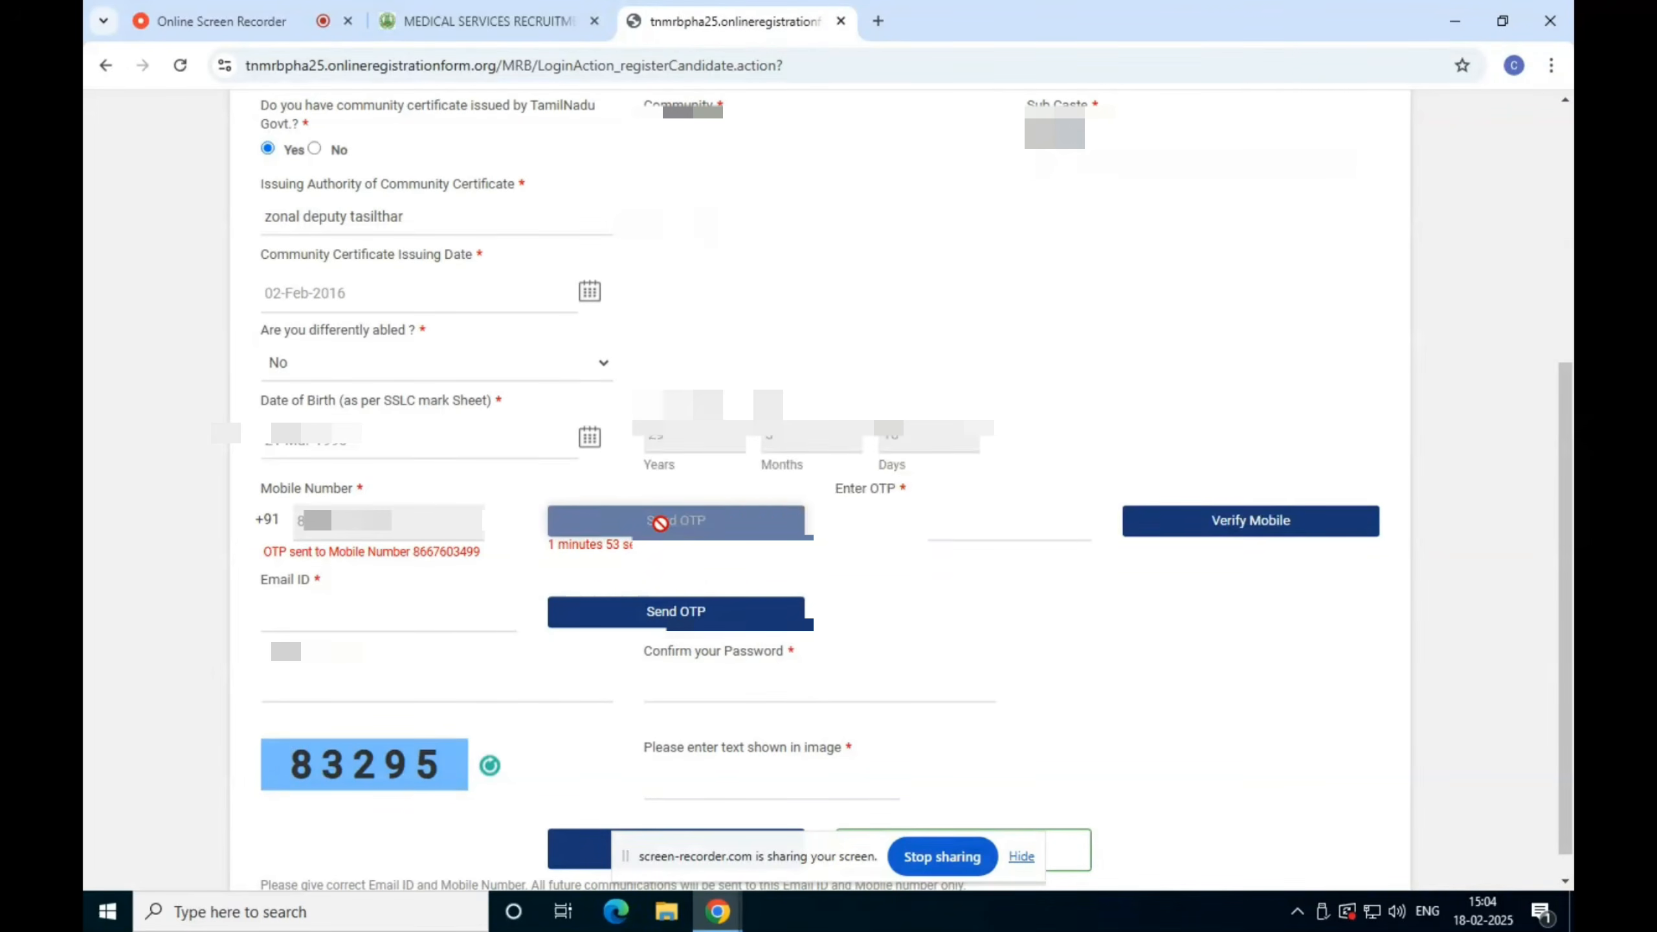
pyautogui.click(880, 522)
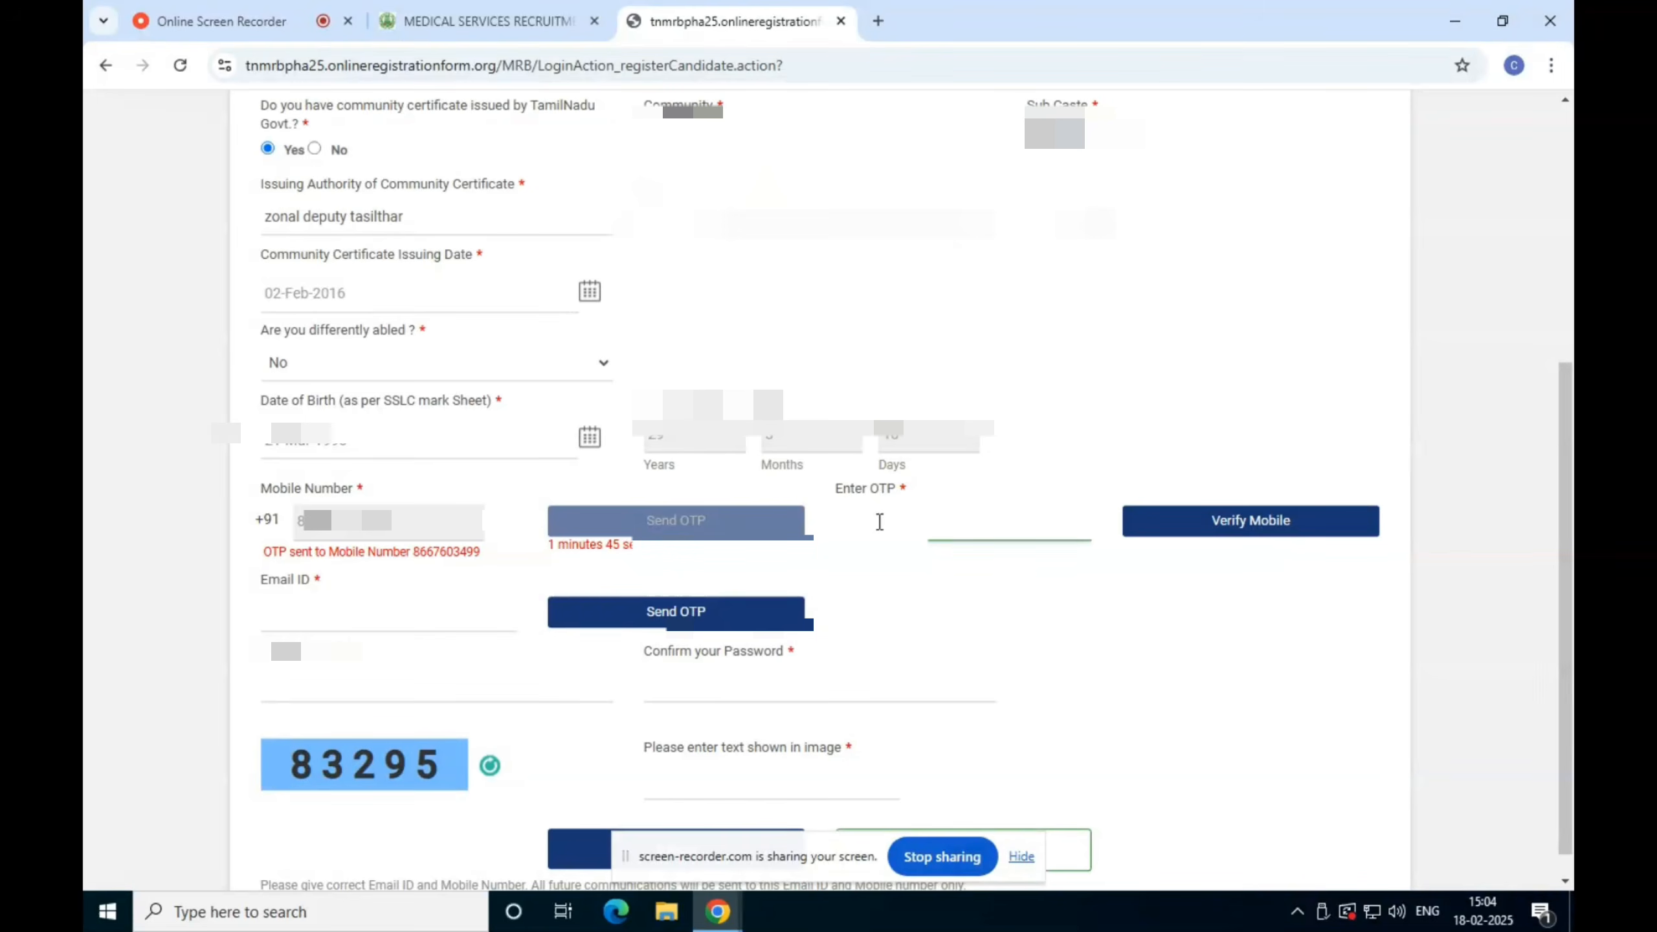
# Step: Verify the mobile number, then enter the e-mail address and verify it with its one-time code
pyautogui.click(1295, 527)
pyautogui.click(446, 632)
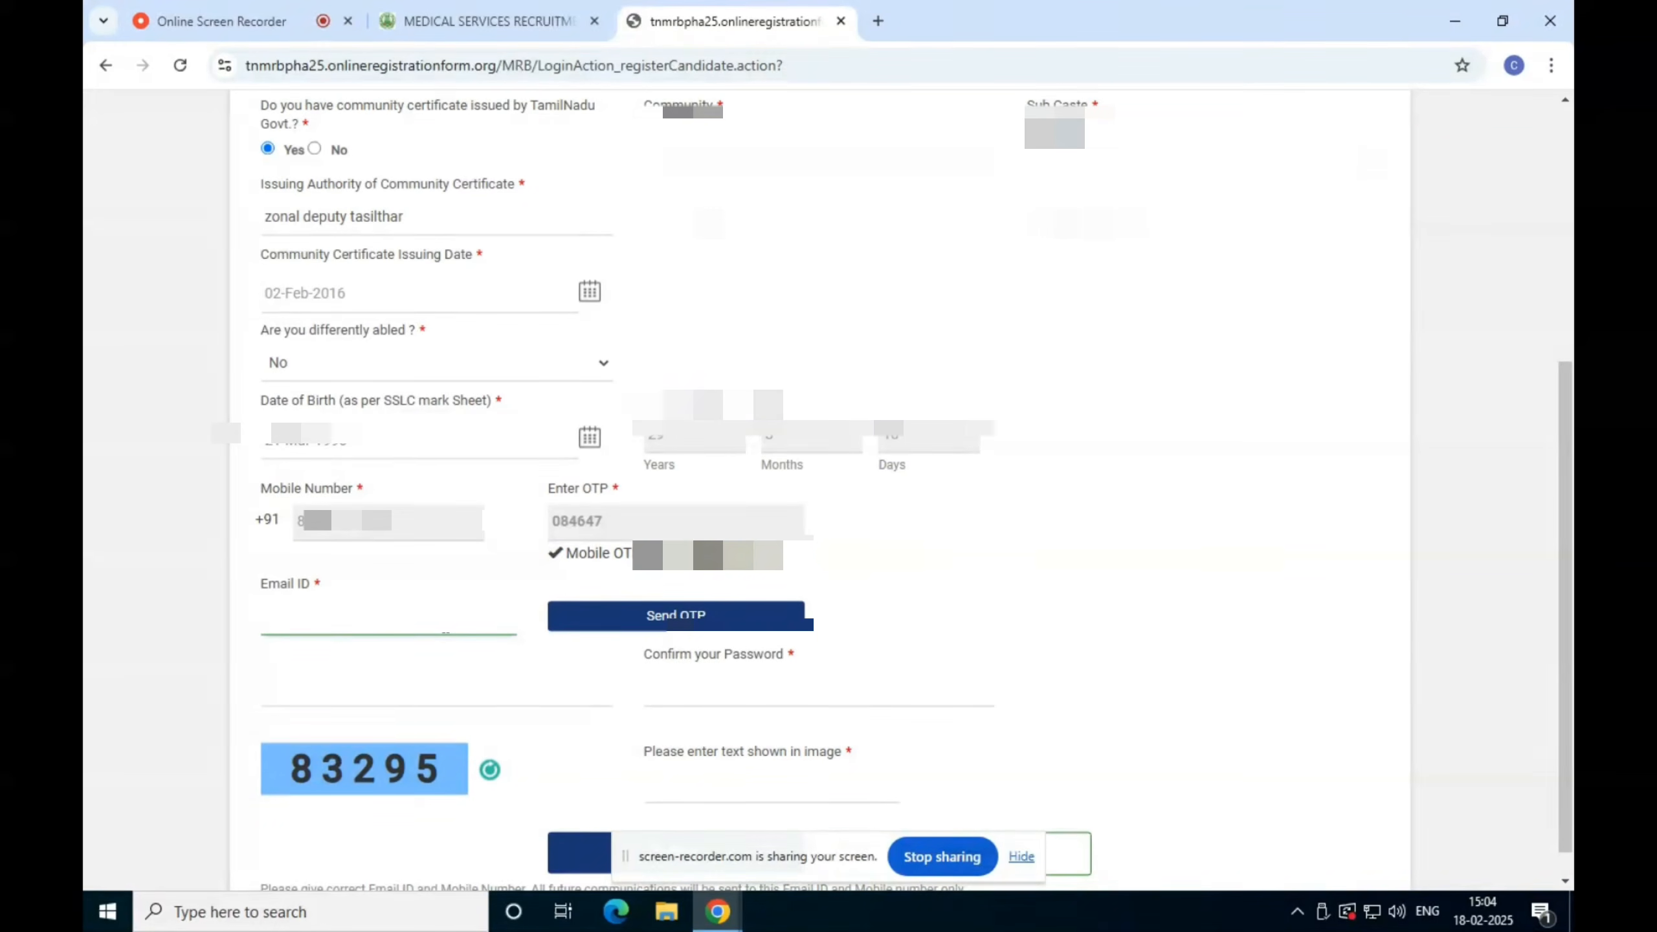
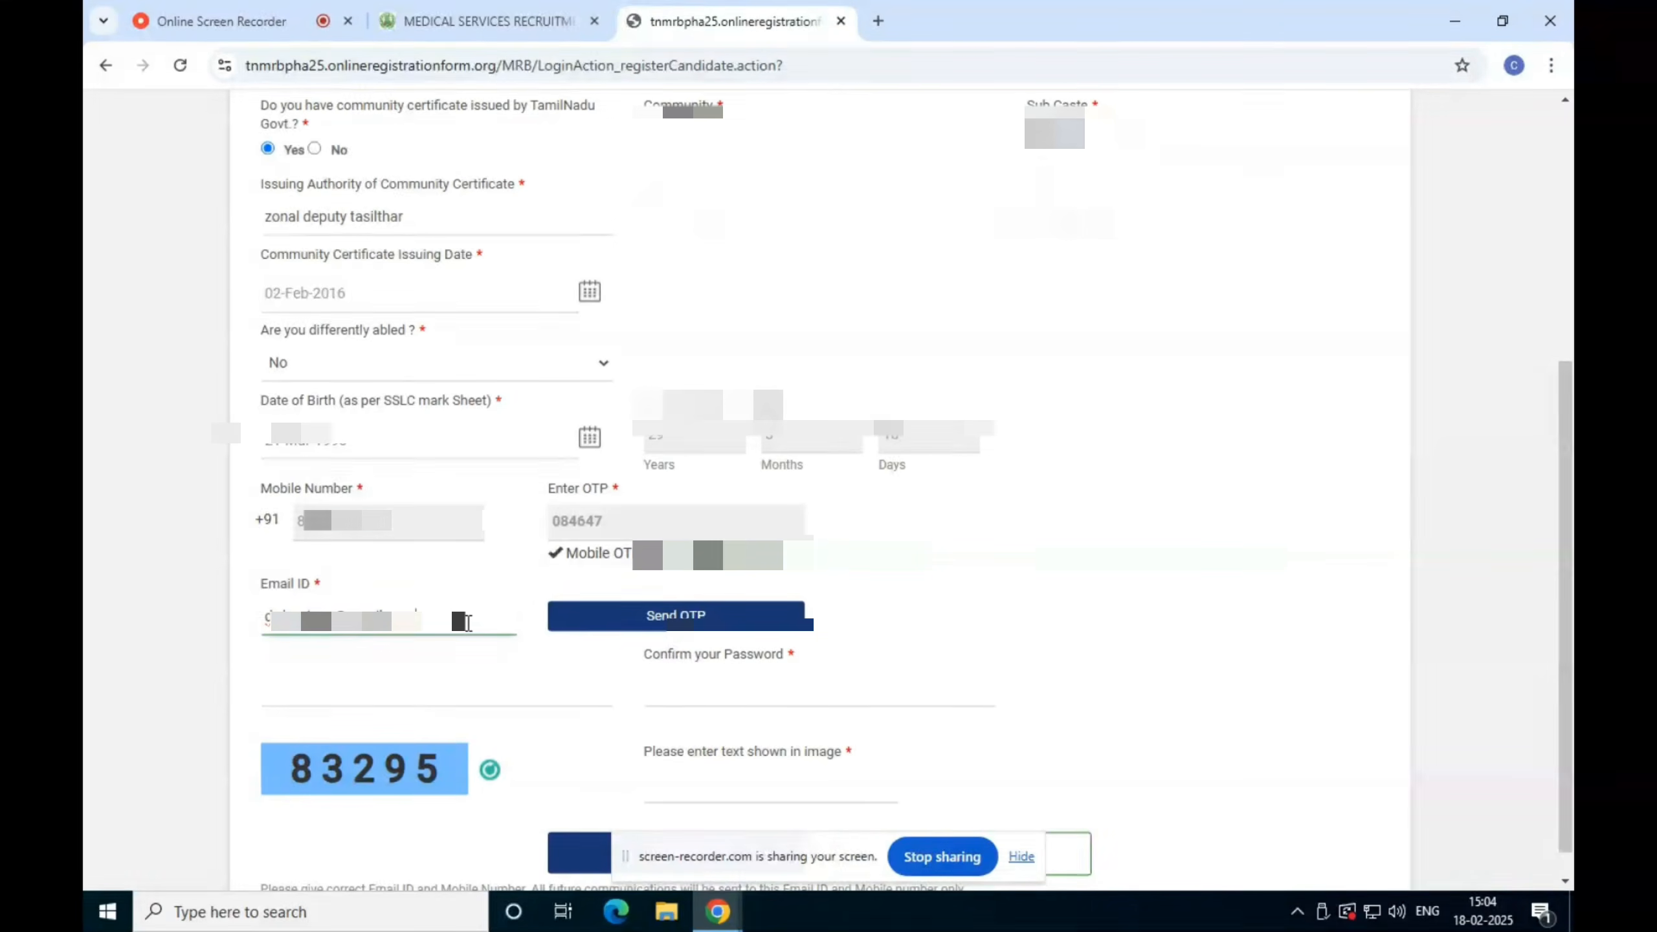
pyautogui.click(556, 615)
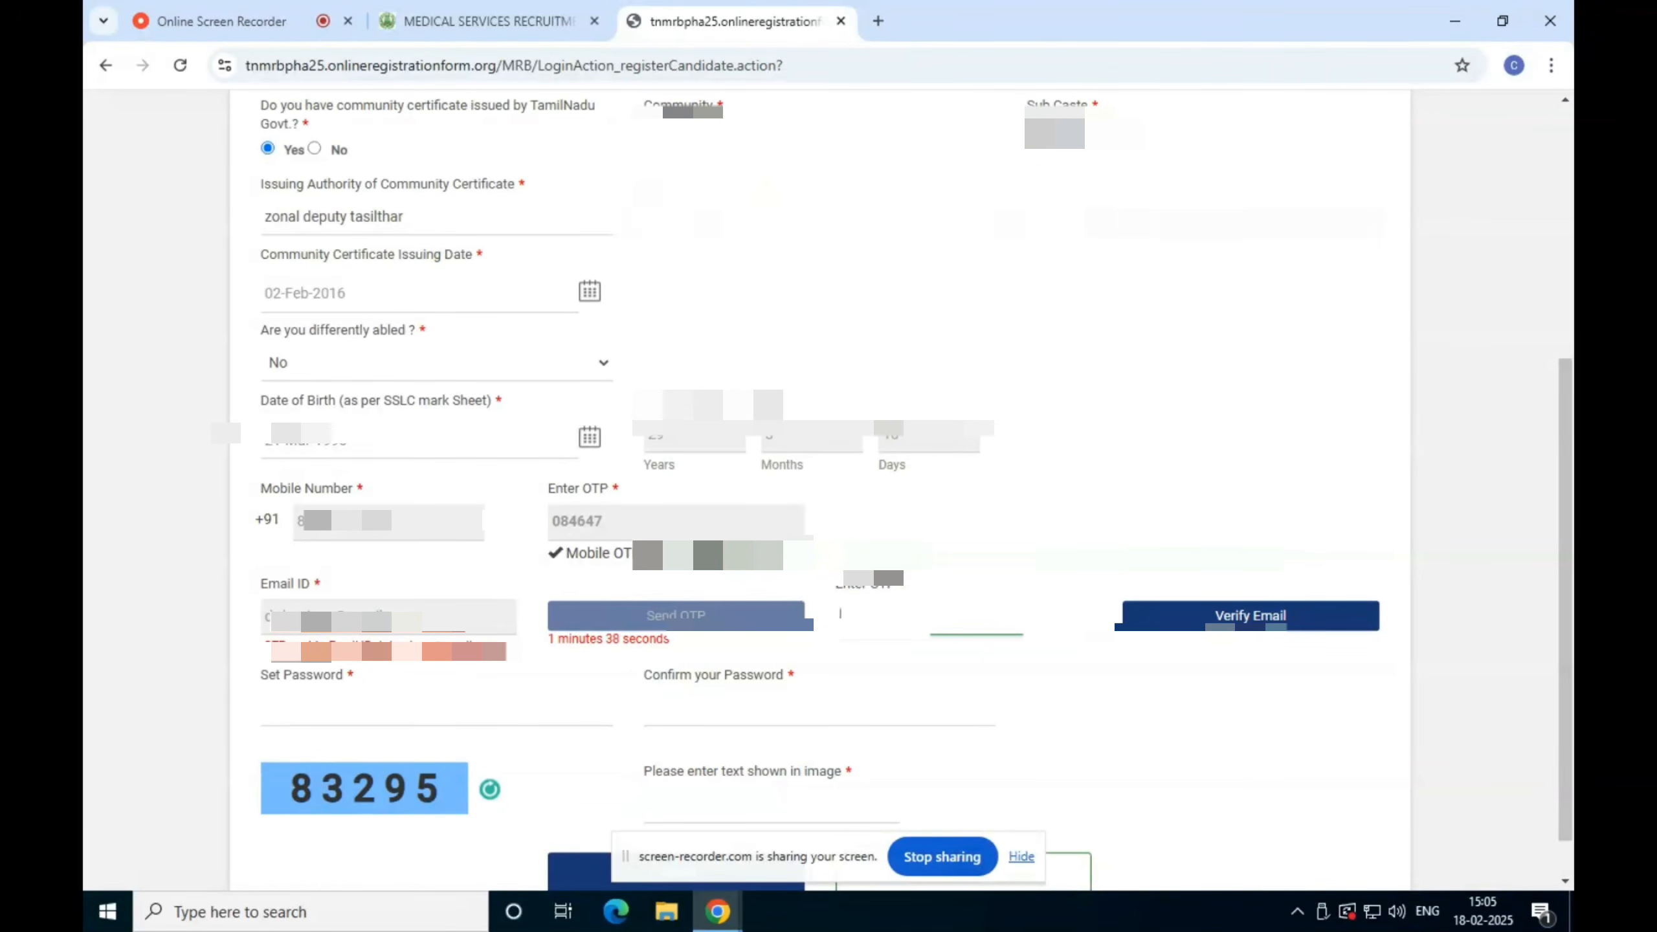
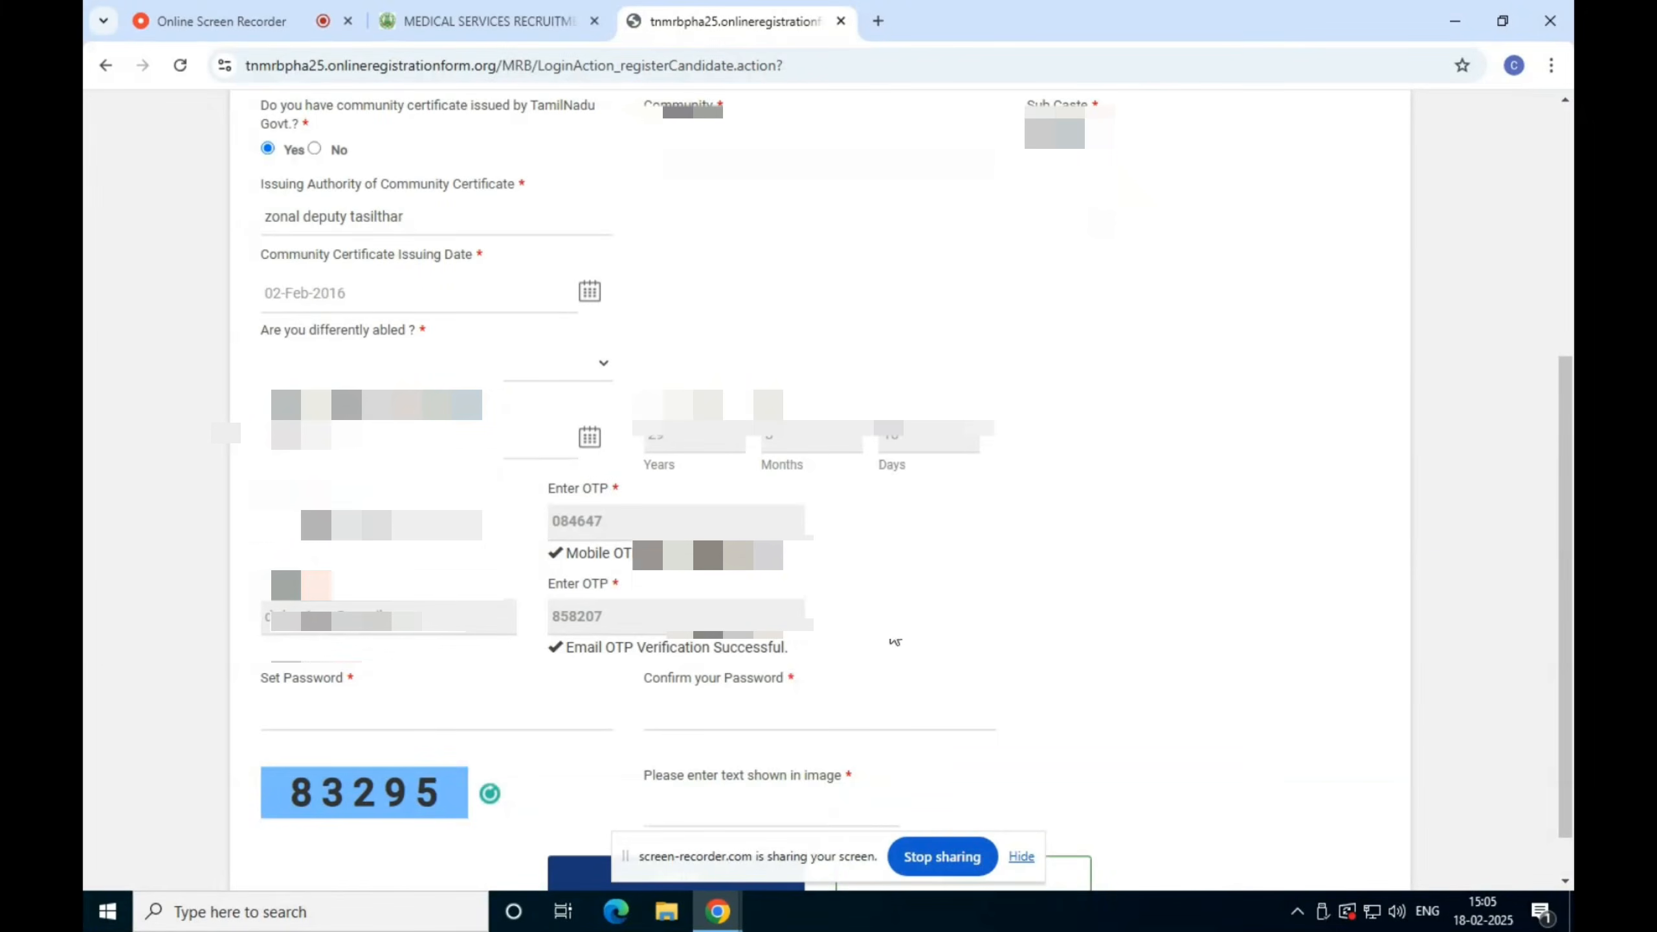
pyautogui.scroll(-1, 896, 642)
pyautogui.click(317, 665)
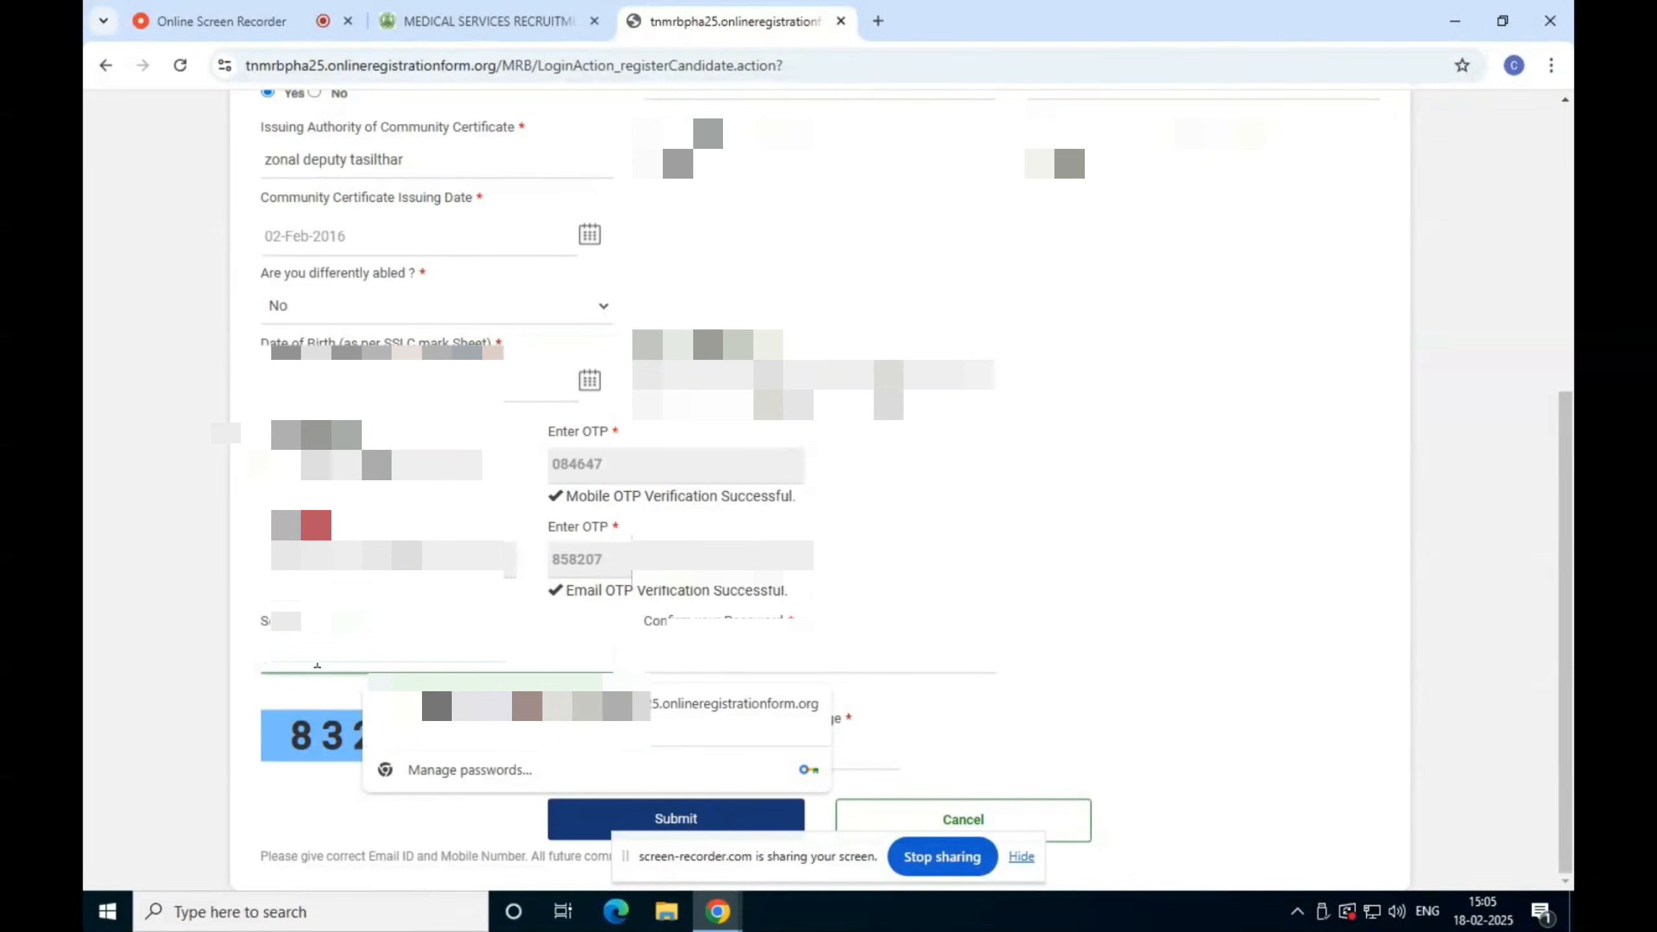
# Step: Set a strong account password and retype it in the confirmation field
pyautogui.write('•')
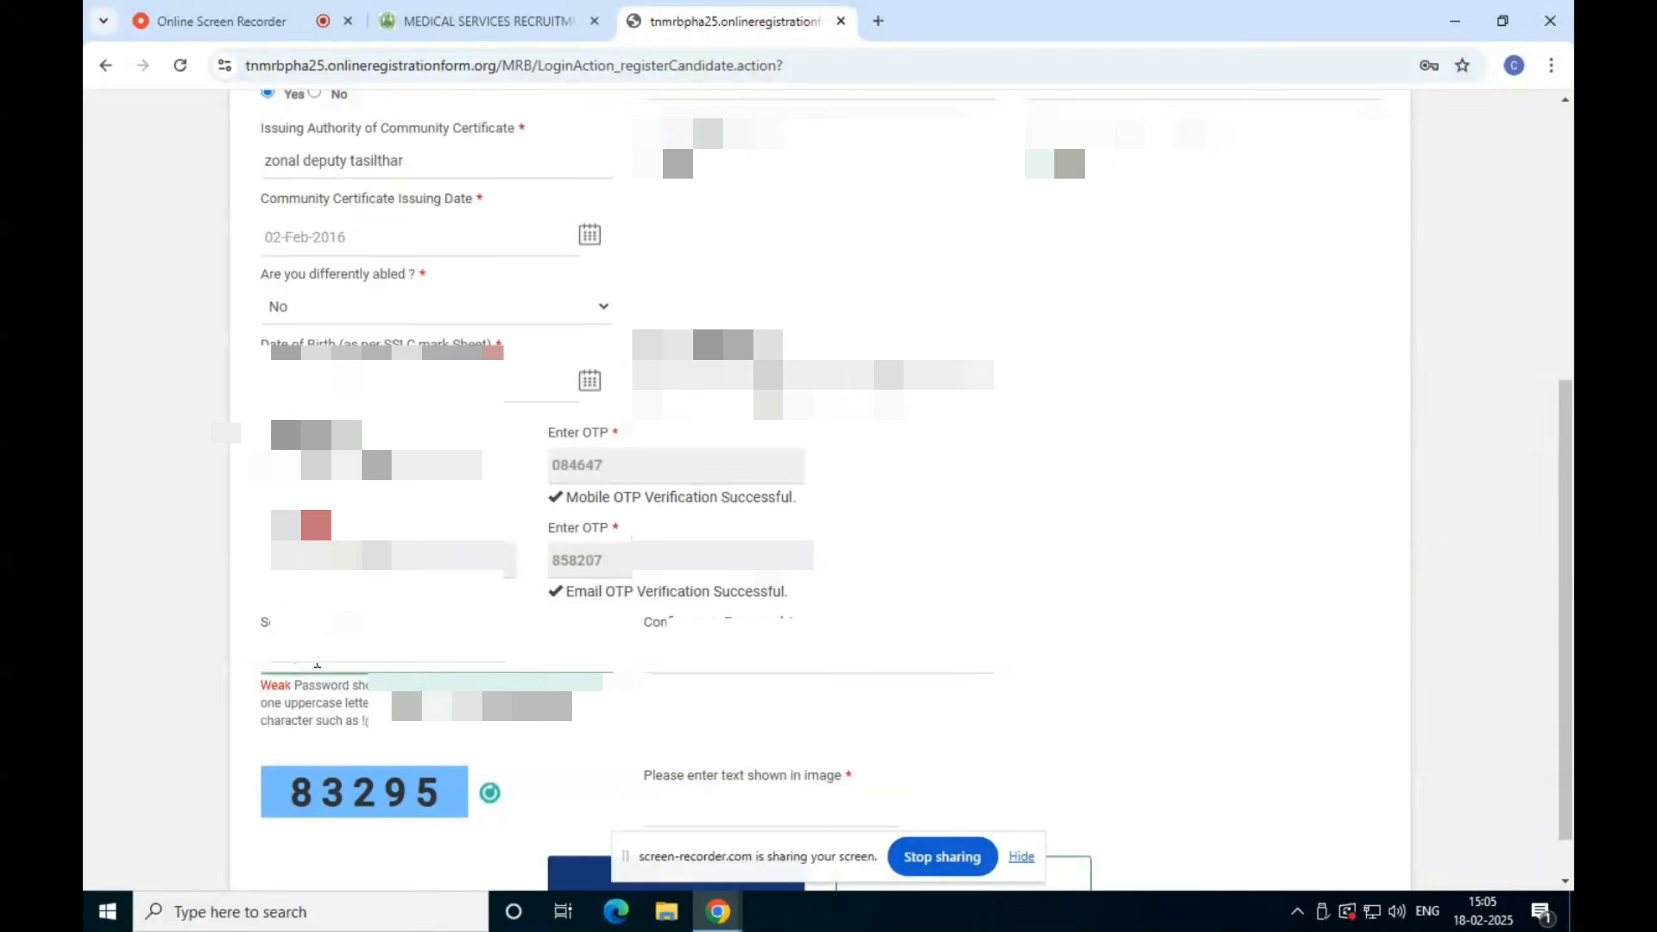
pyautogui.write('•••')
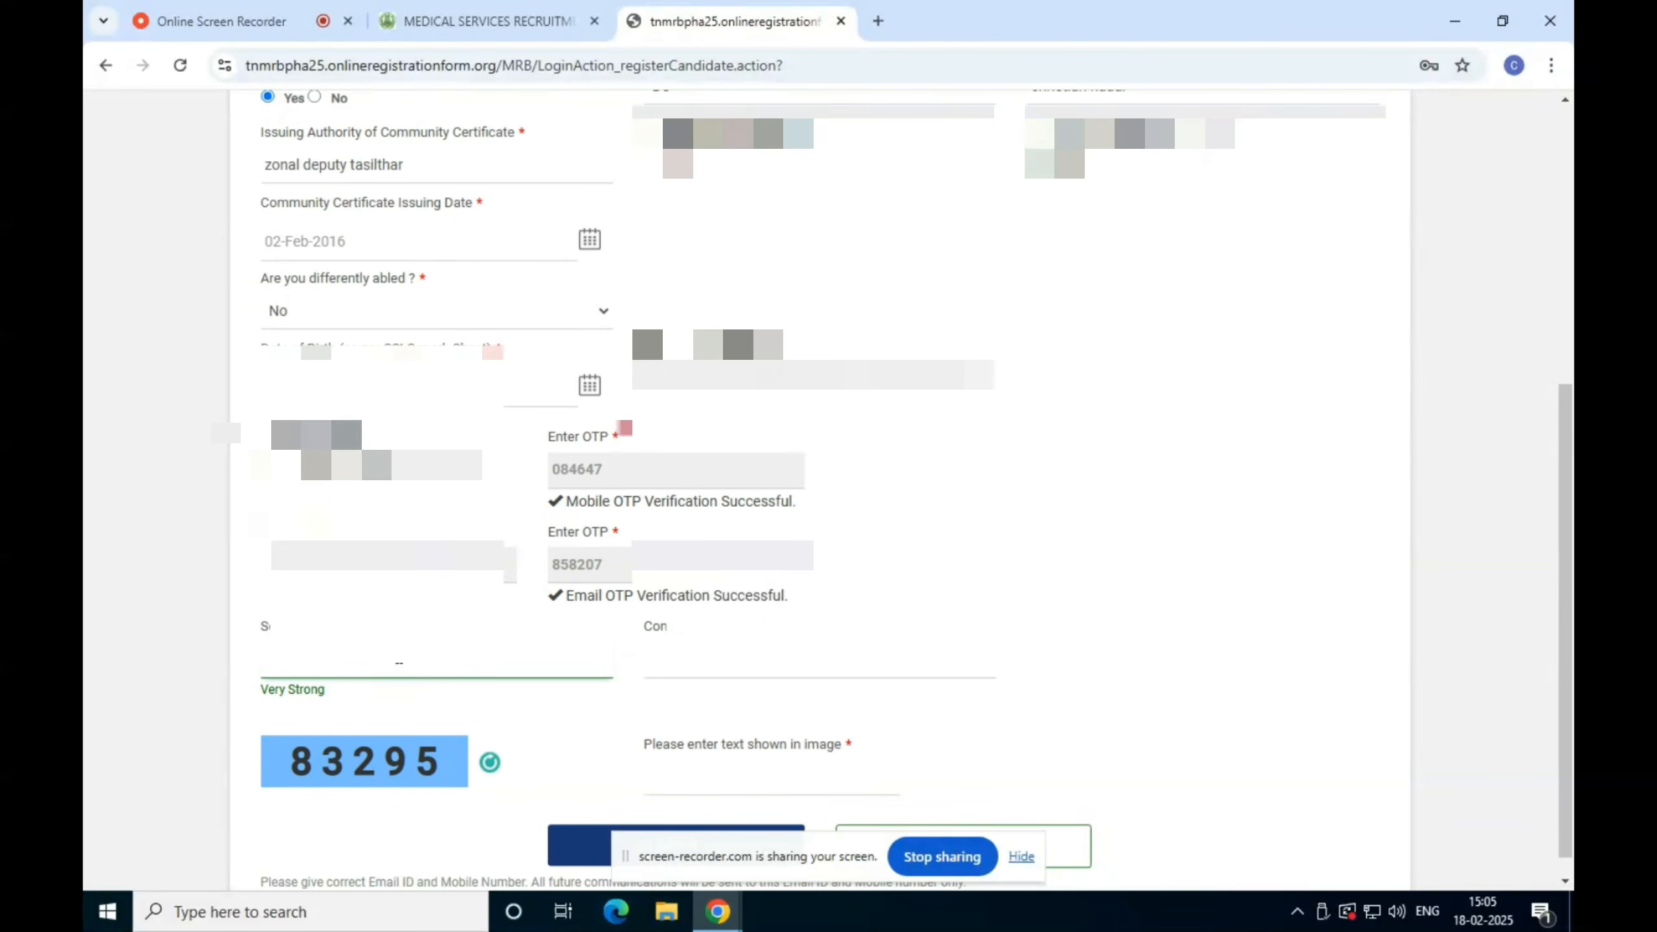
pyautogui.scroll(5, 317, 664)
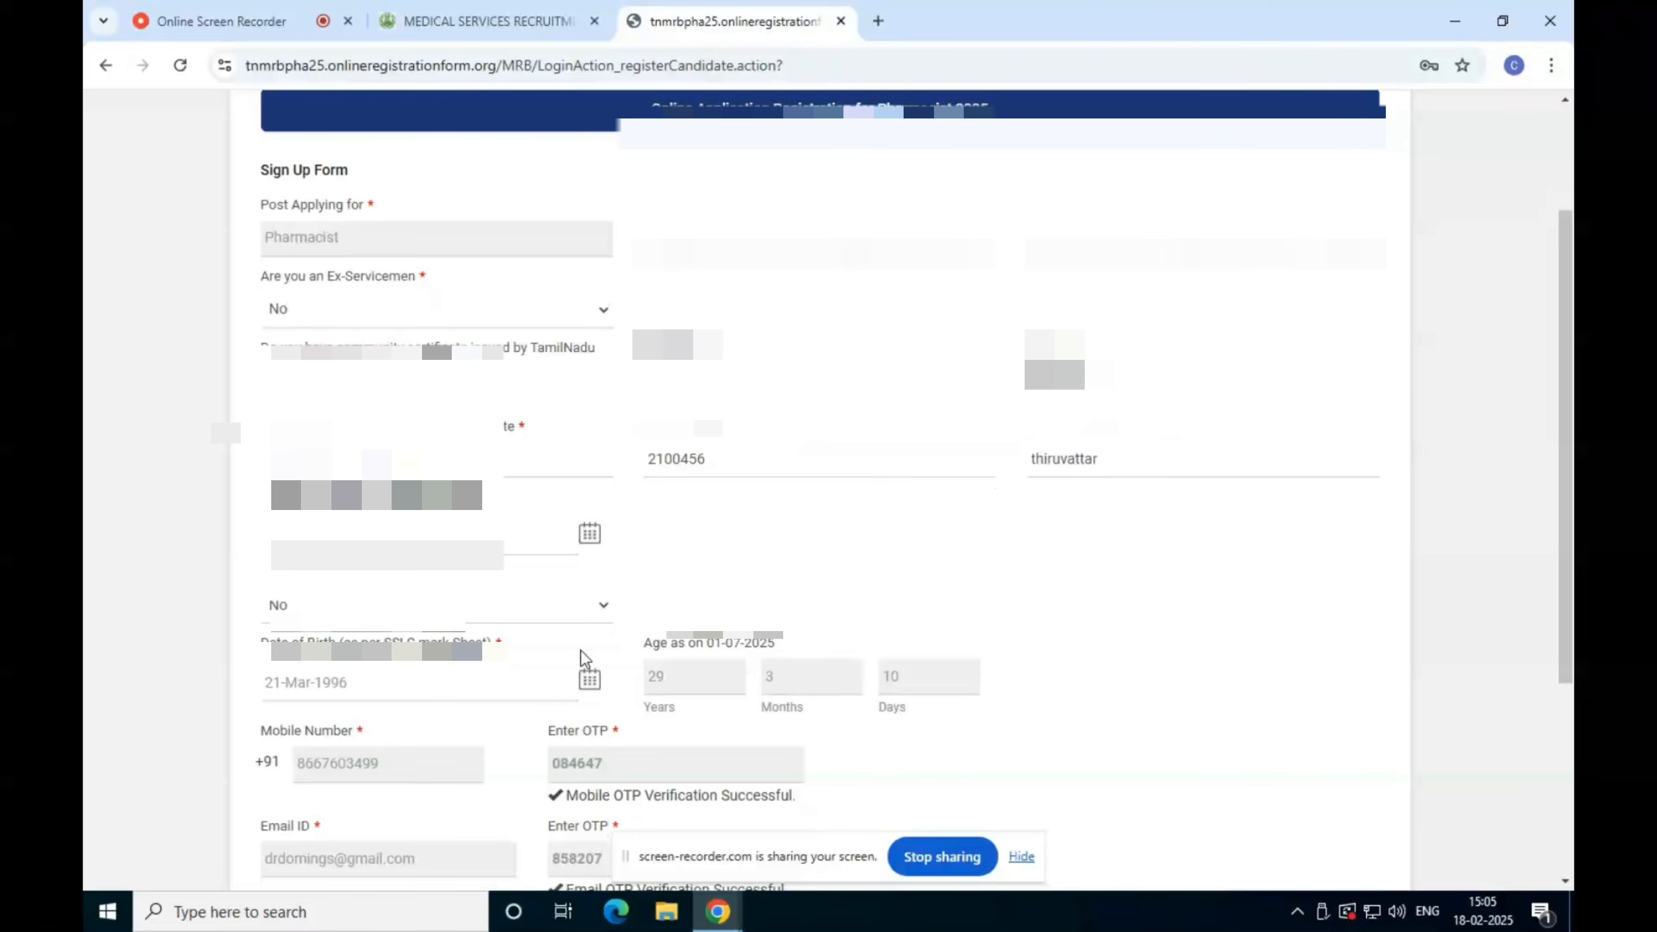
pyautogui.scroll(-5, 586, 658)
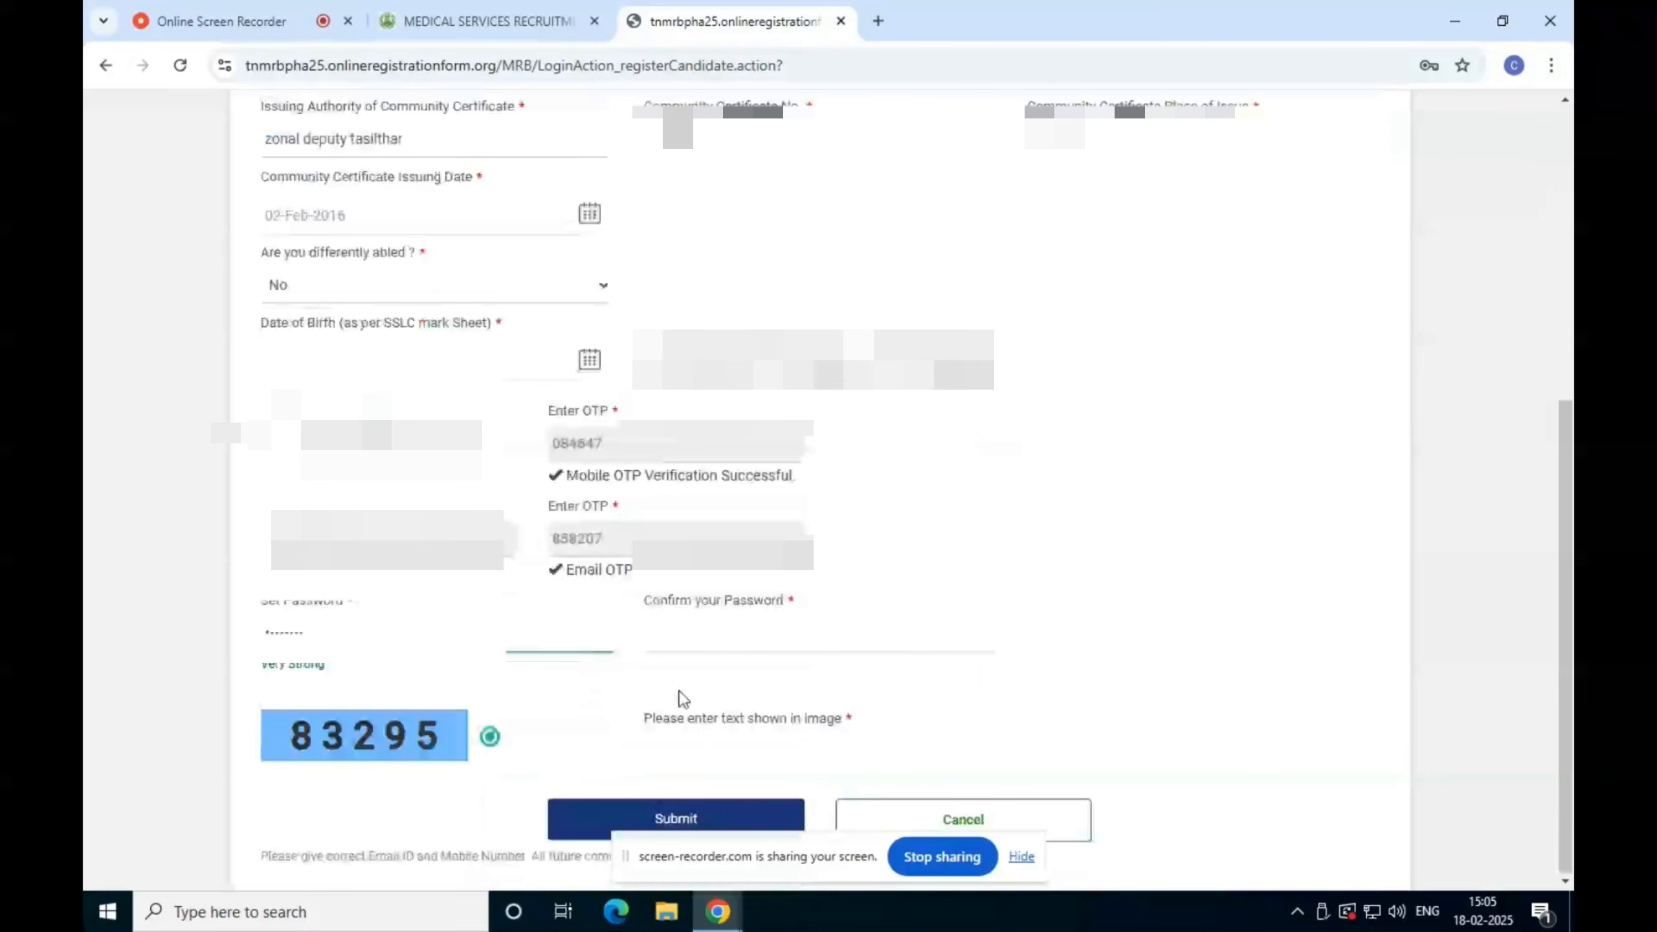
pyautogui.click(686, 617)
pyautogui.write('••••')
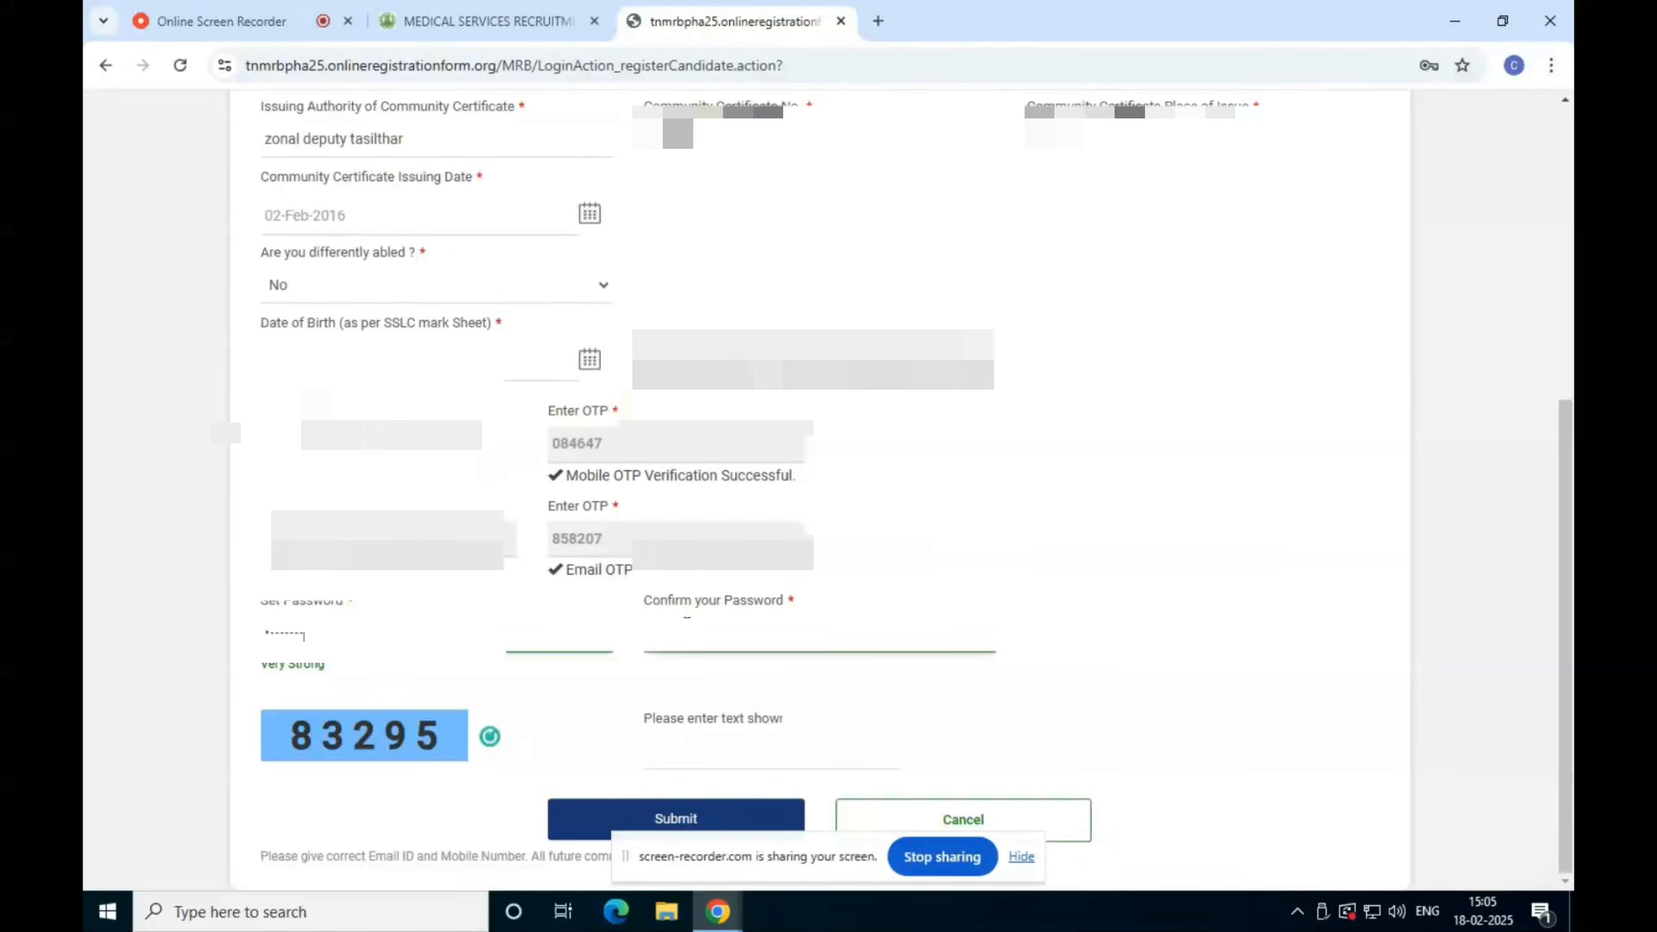
pyautogui.click(715, 744)
# Step: Enter the captcha, submit the sign-up form and continue from the confirmation to the login page
pyautogui.write('83295')
pyautogui.click(715, 827)
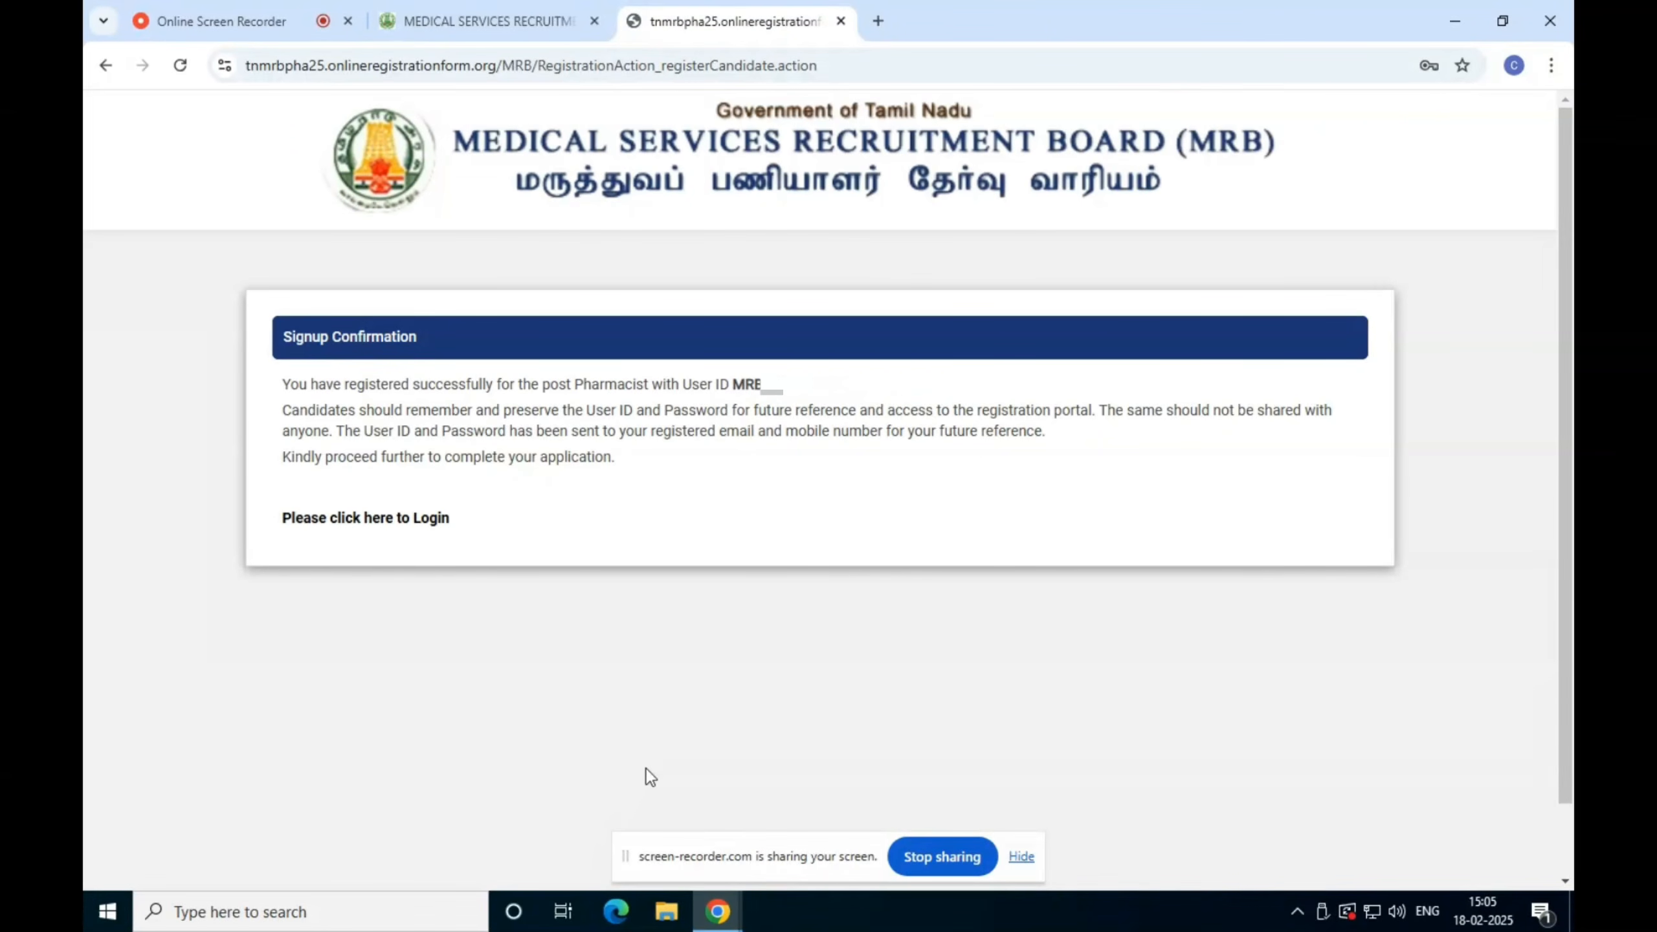
pyautogui.click(627, 858)
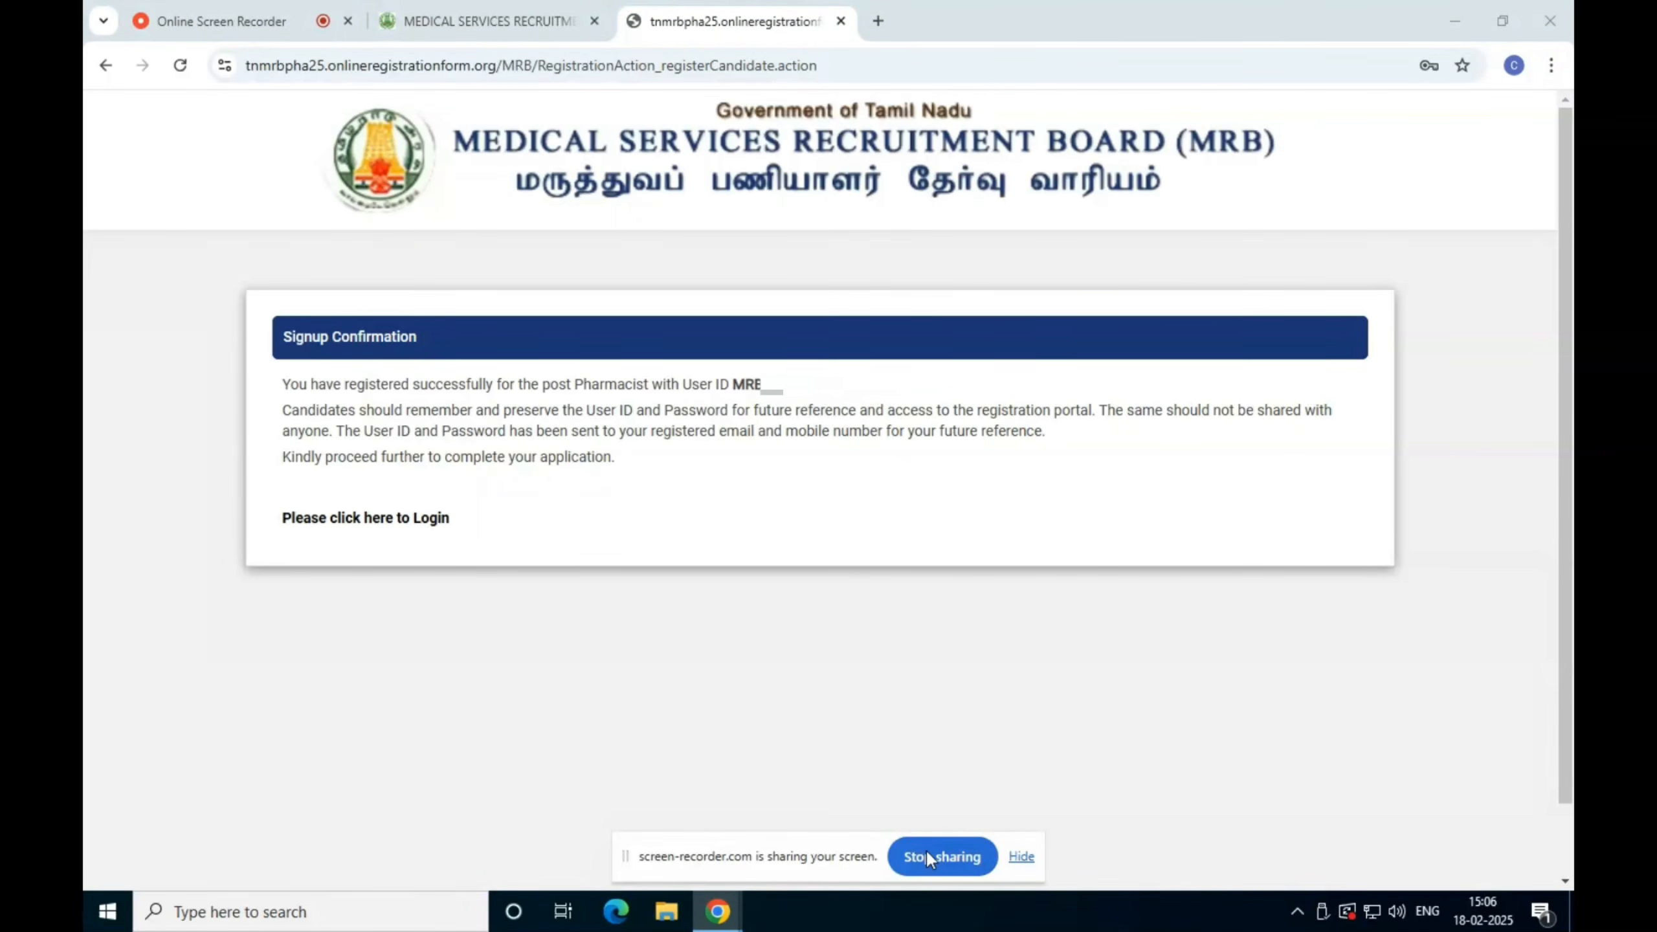
pyautogui.click(925, 850)
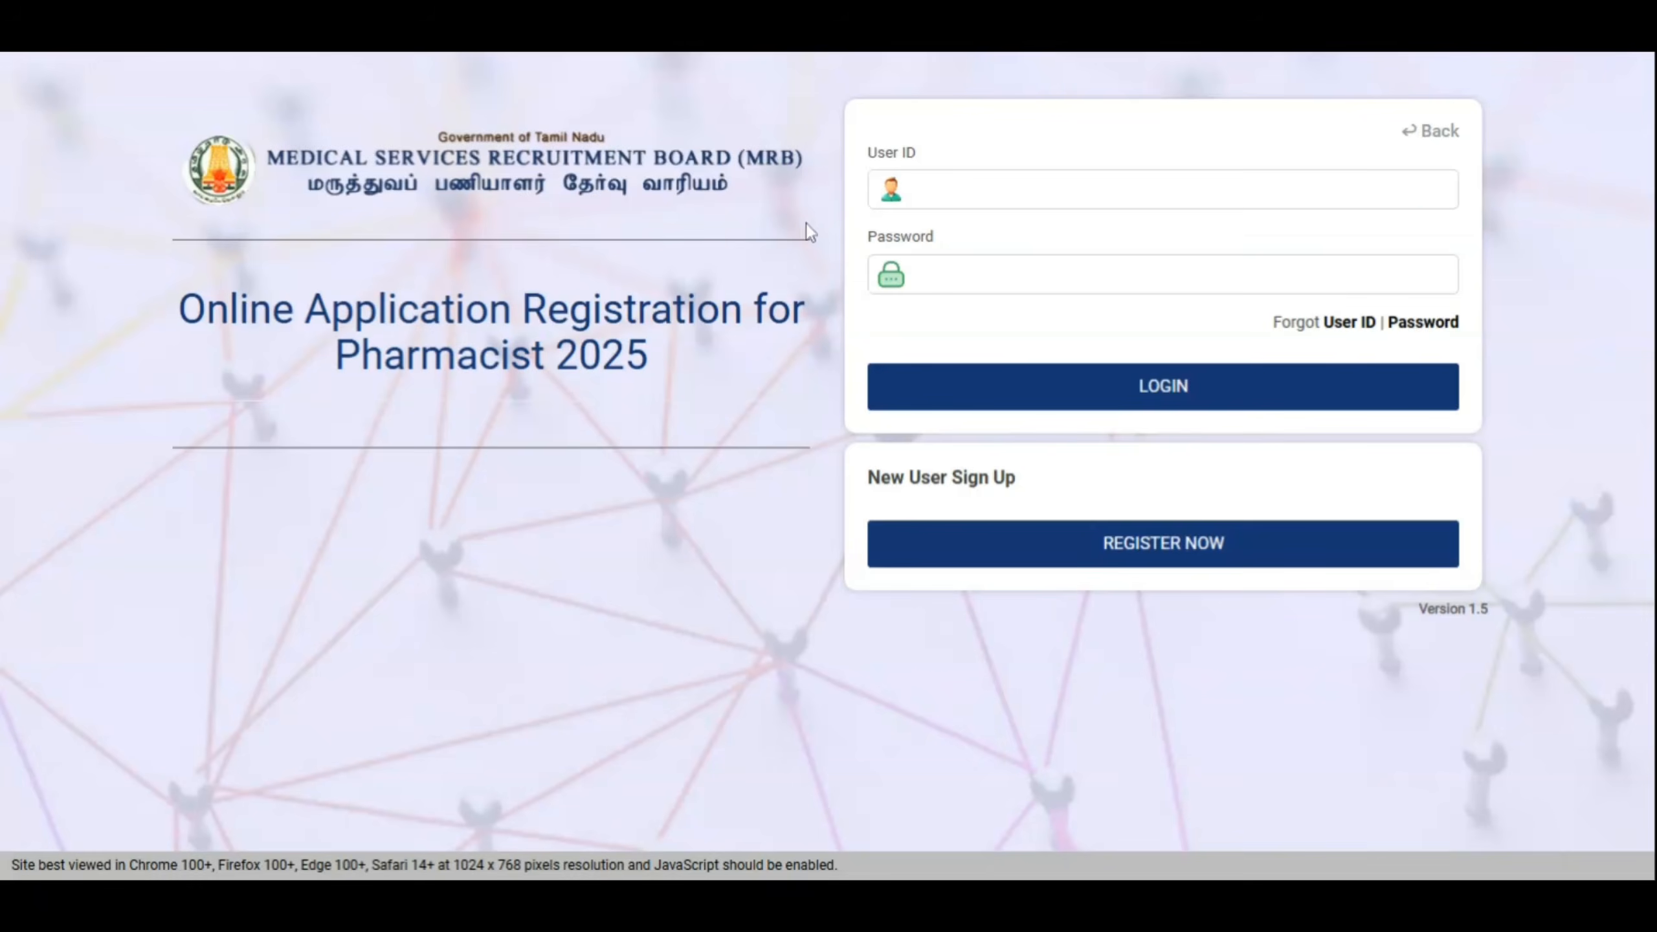
pyautogui.click(1161, 189)
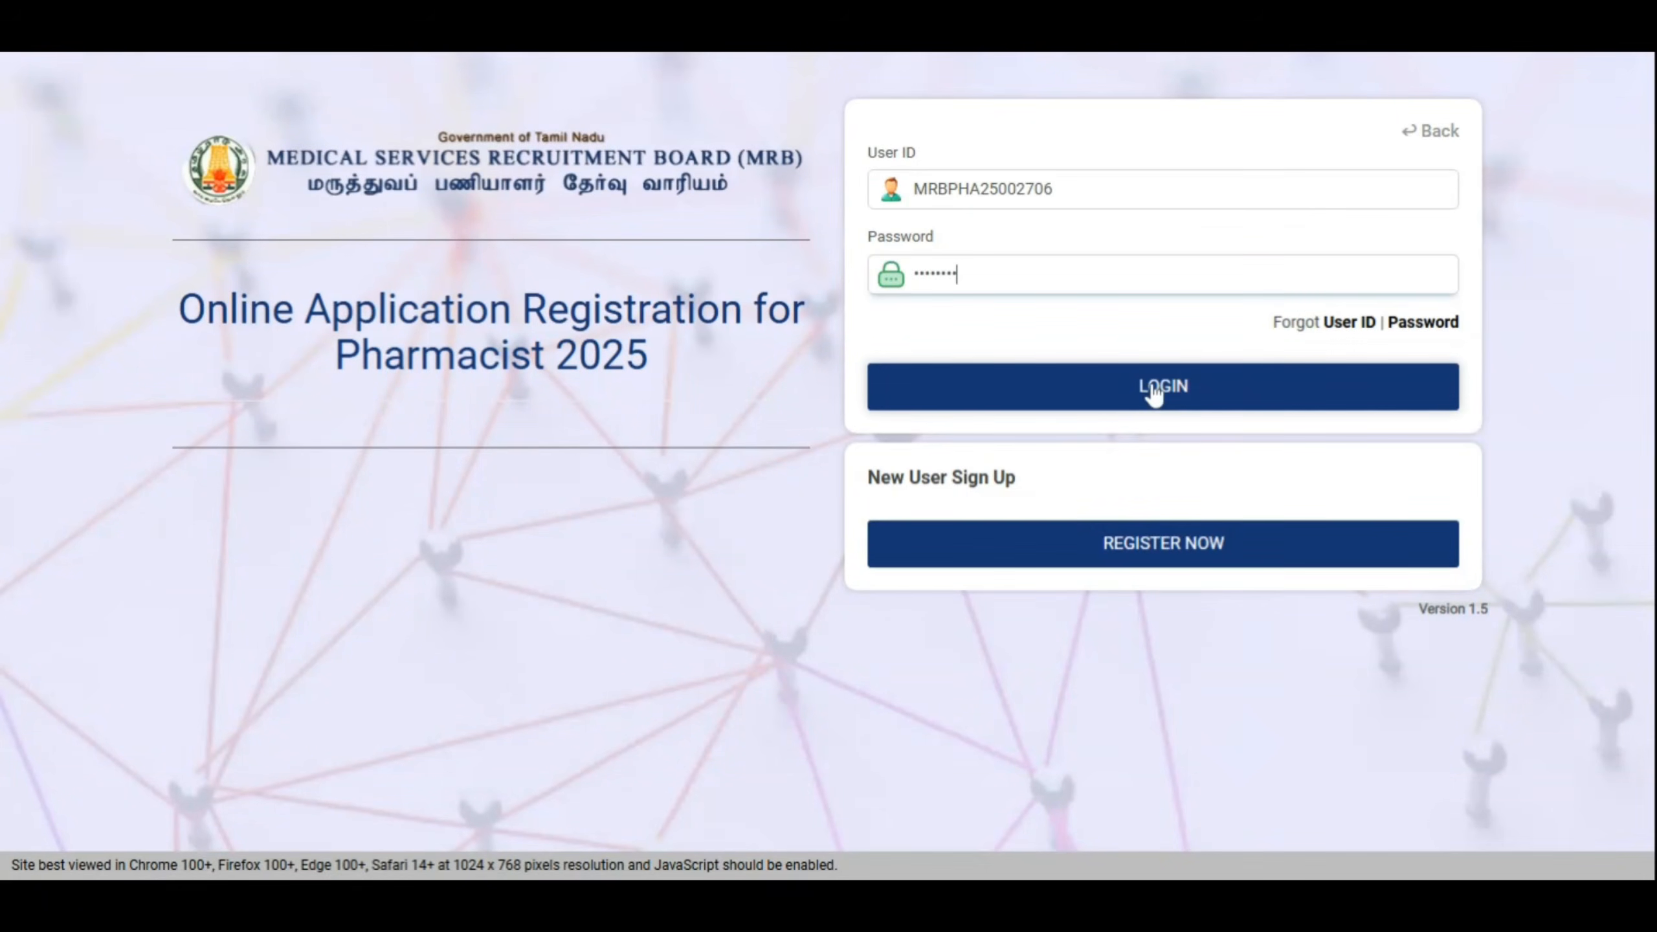
# Step: Log in with the new User ID and password and read through the How to Apply instructions
pyautogui.click(1155, 387)
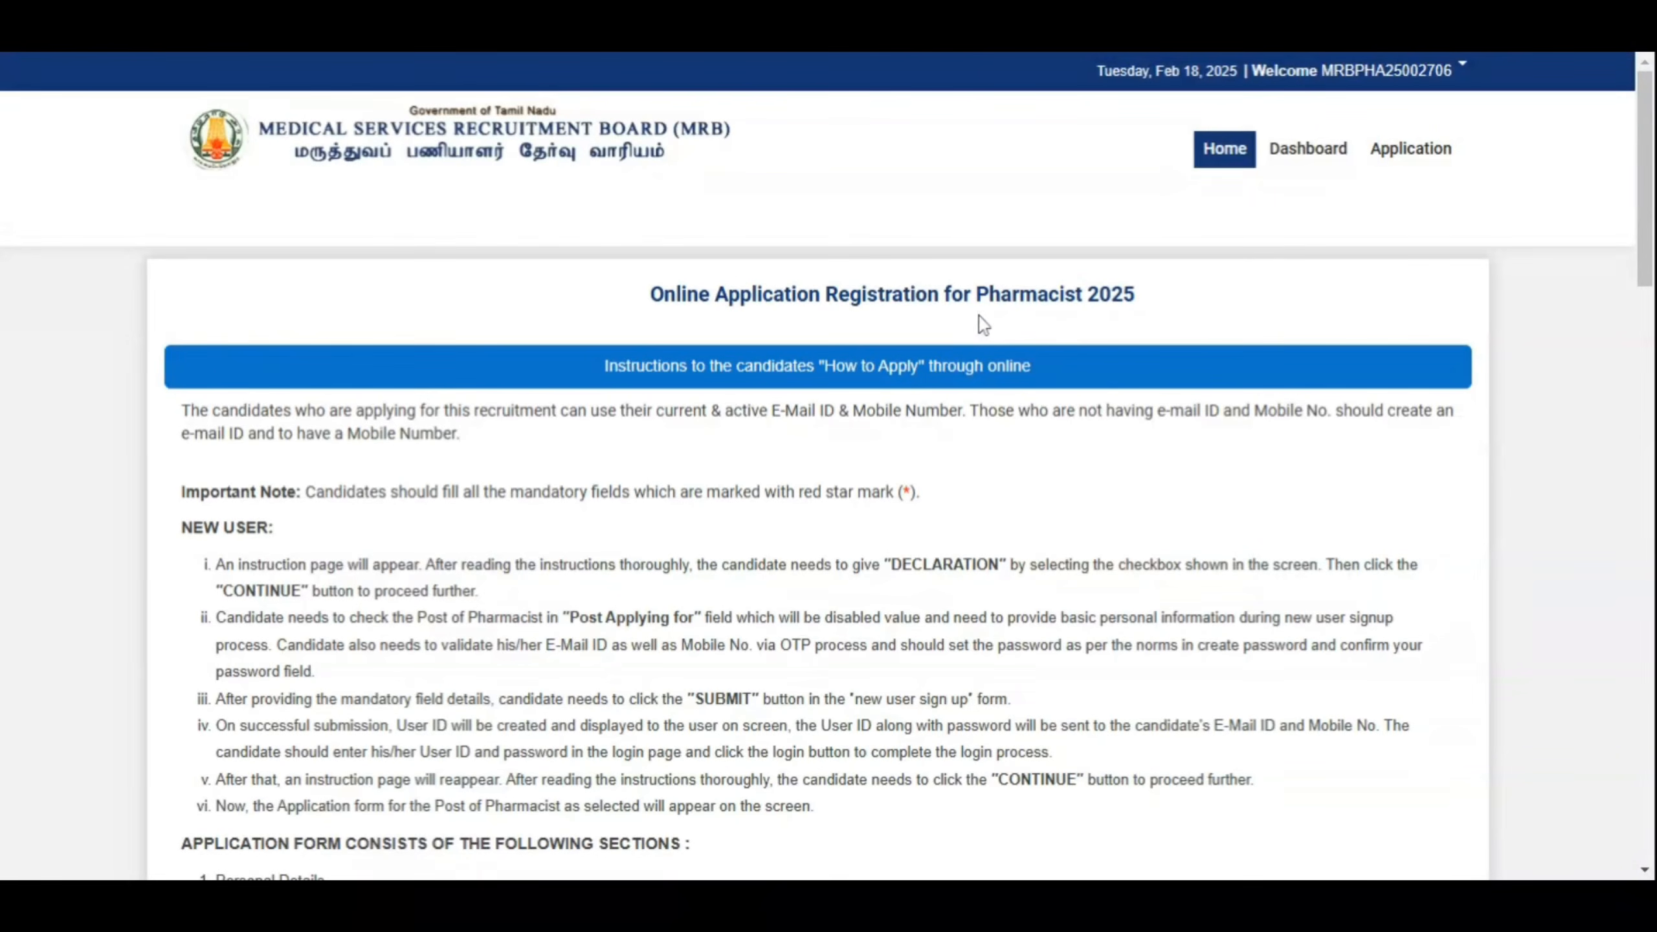
pyautogui.scroll(-15, 867, 389)
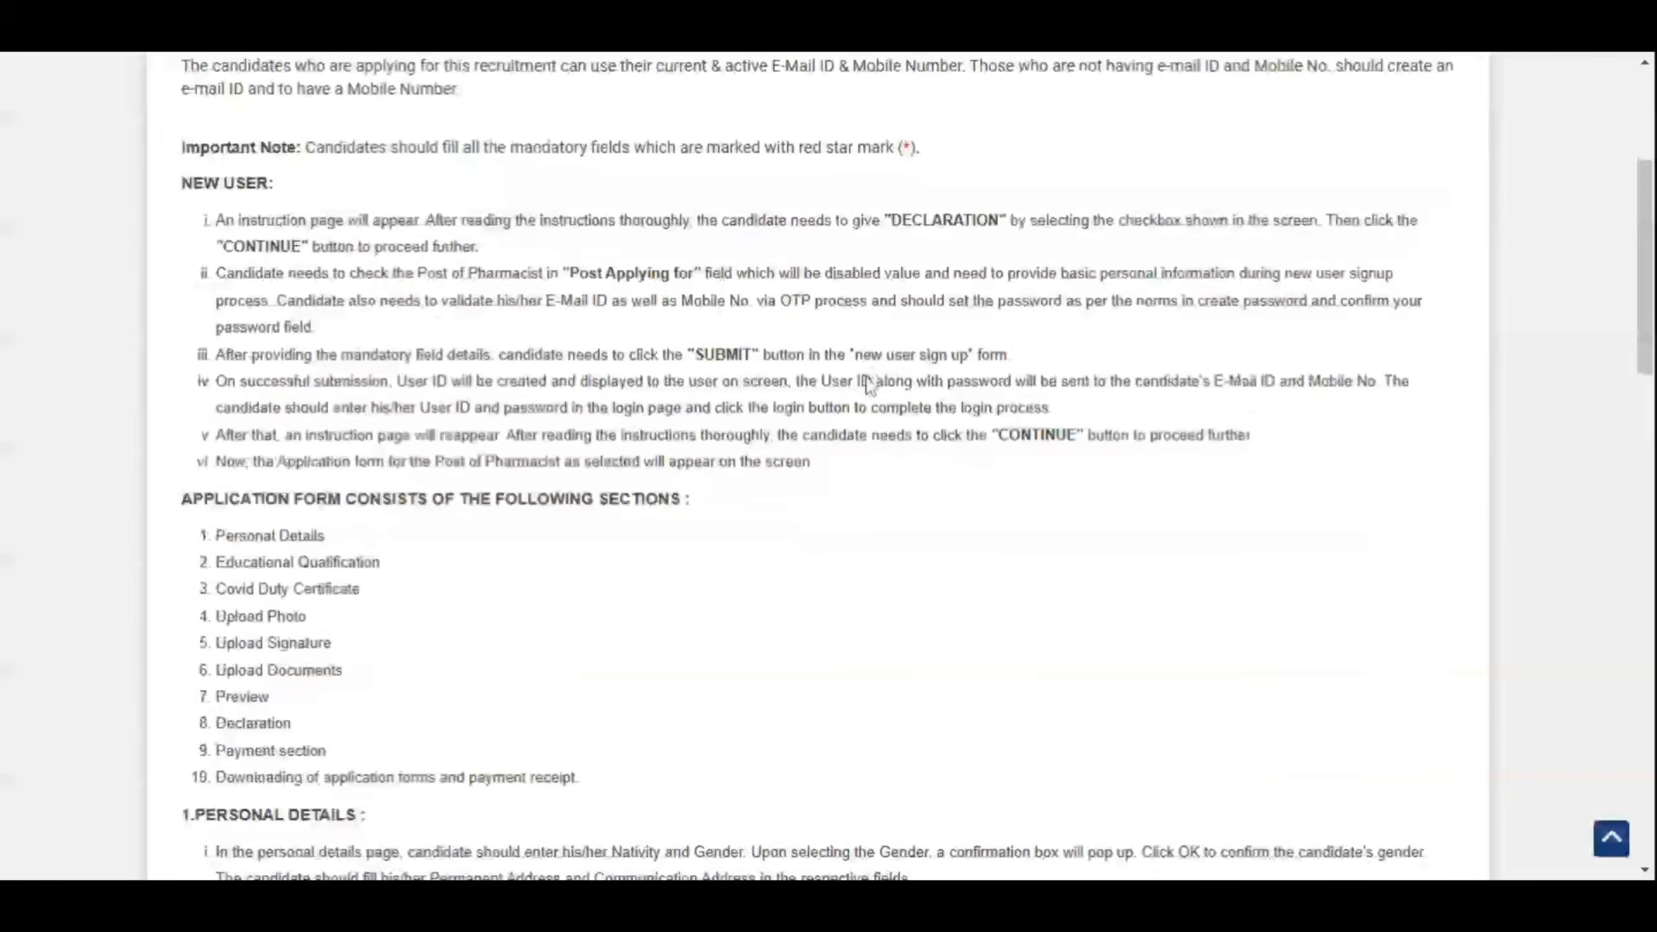
pyautogui.scroll(-5, 828, 457)
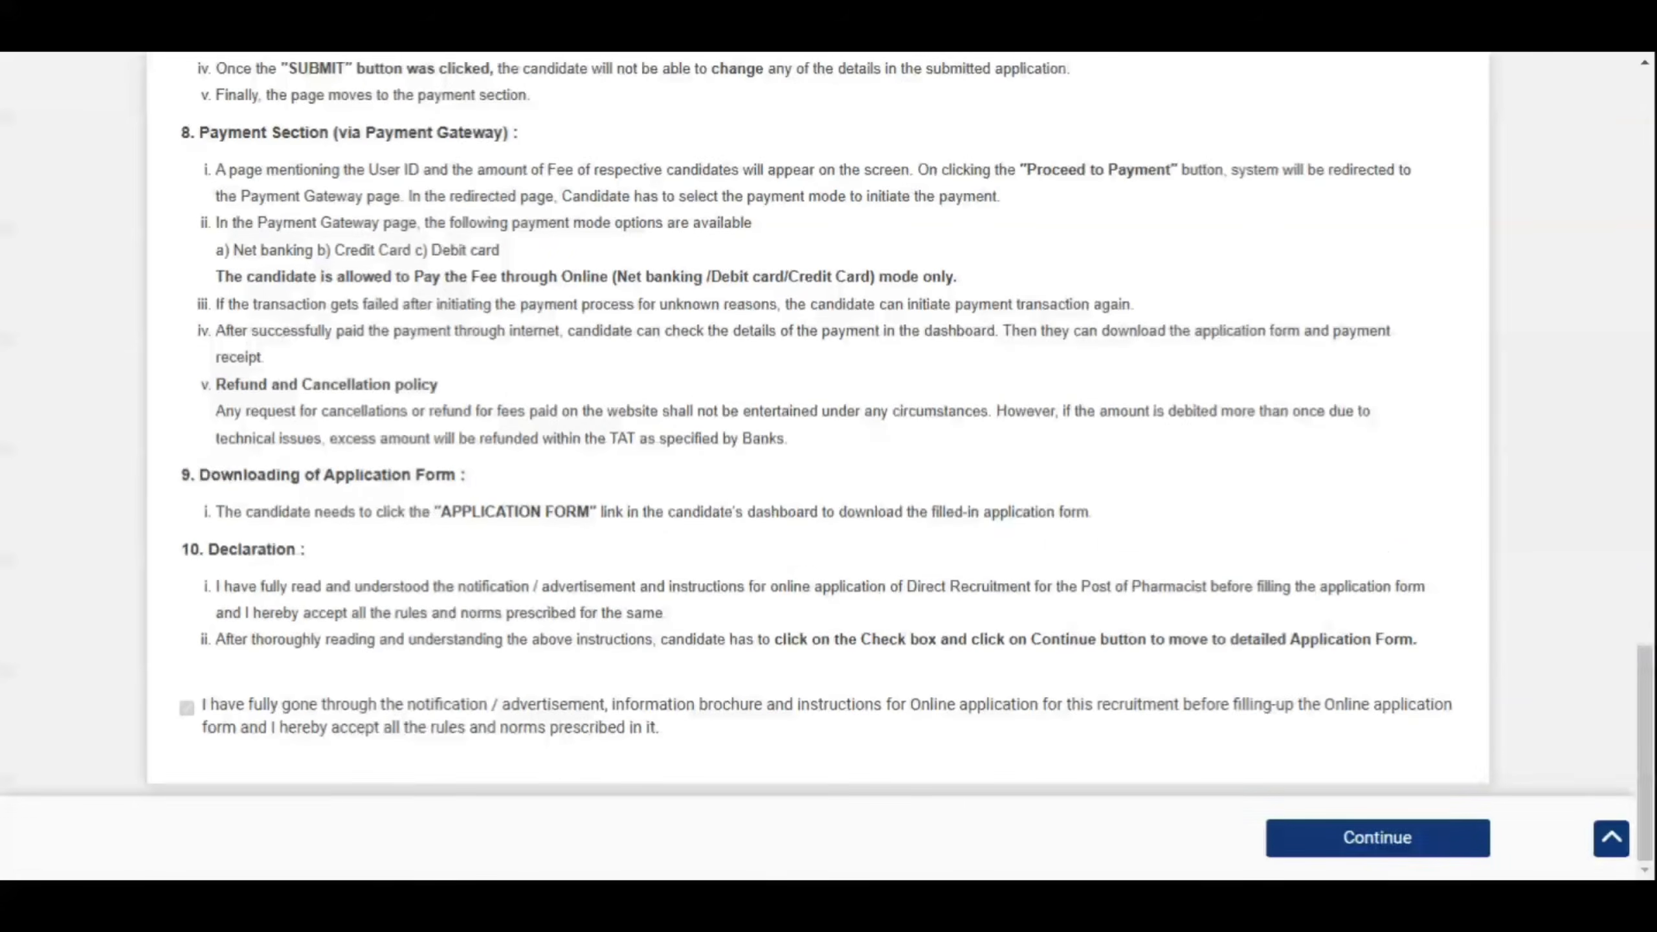
pyautogui.scroll(15, 867, 385)
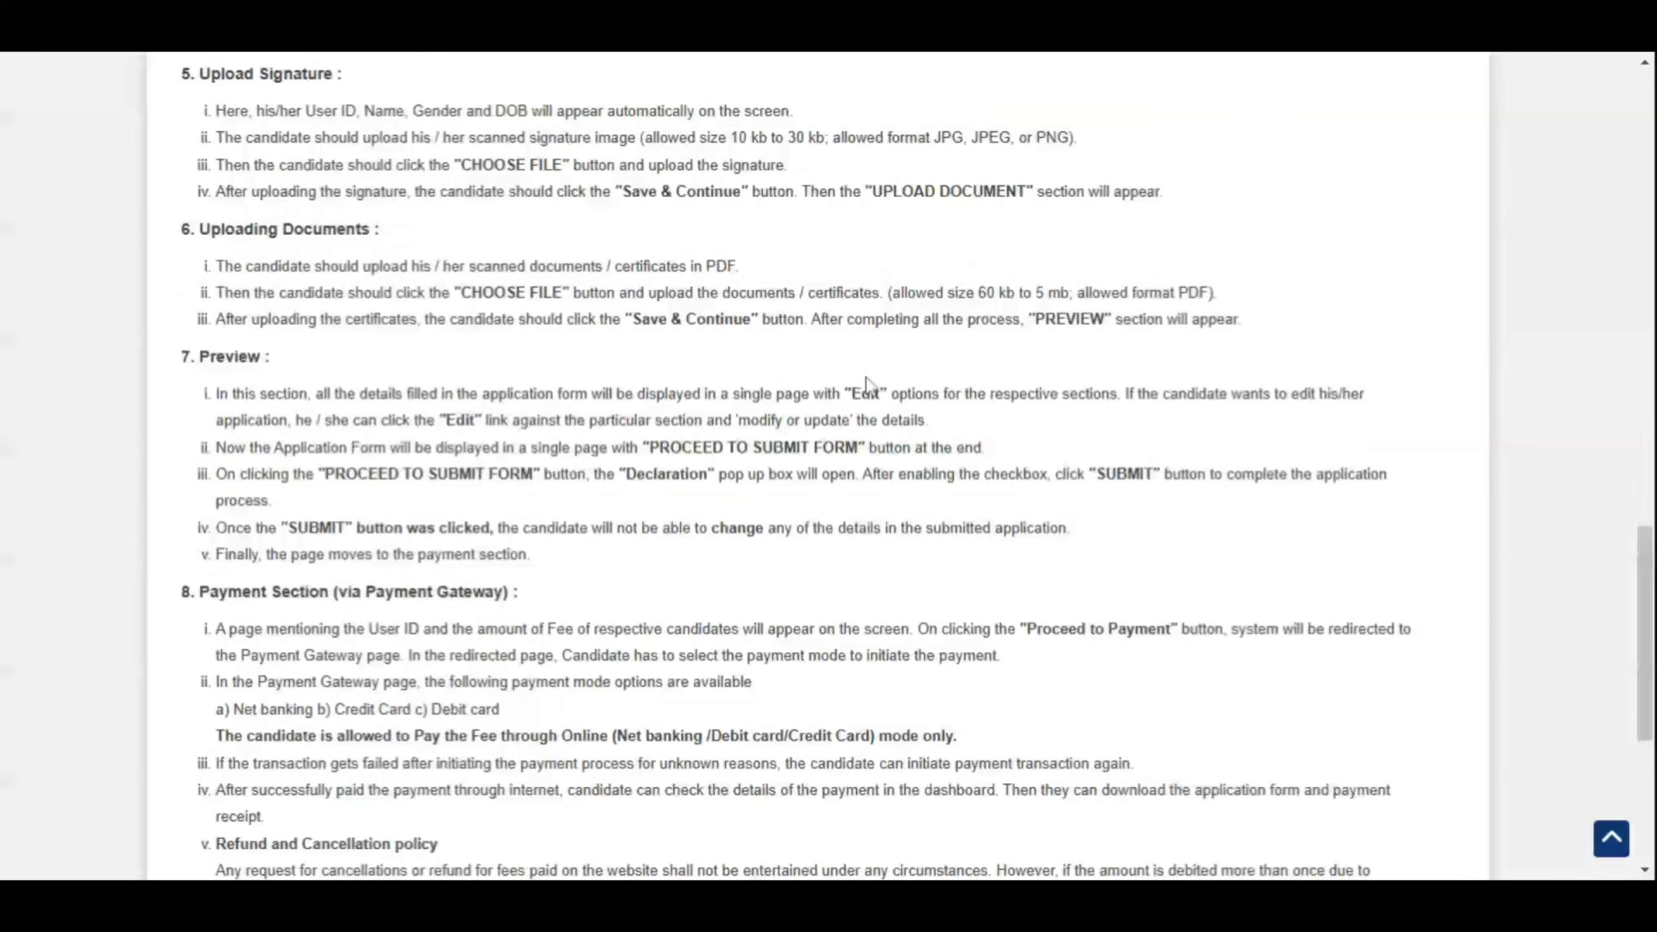
pyautogui.scroll(5, 868, 385)
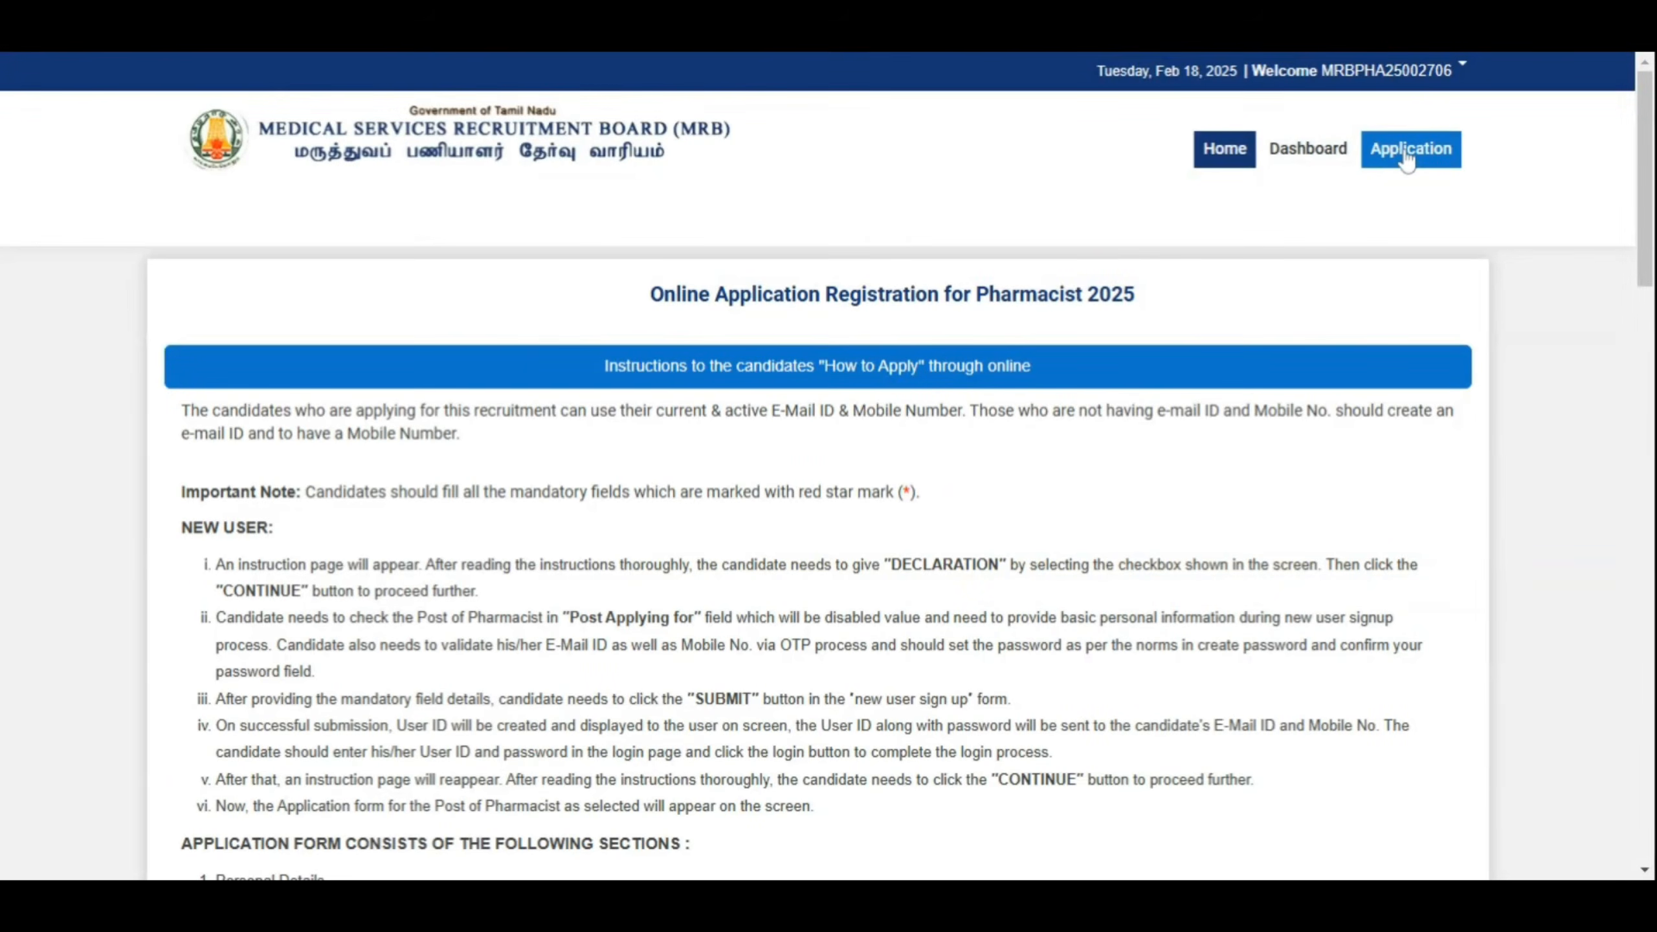
# Step: Open the application form, choose 'Father and Mother' and enter both parents' names
pyautogui.click(1407, 156)
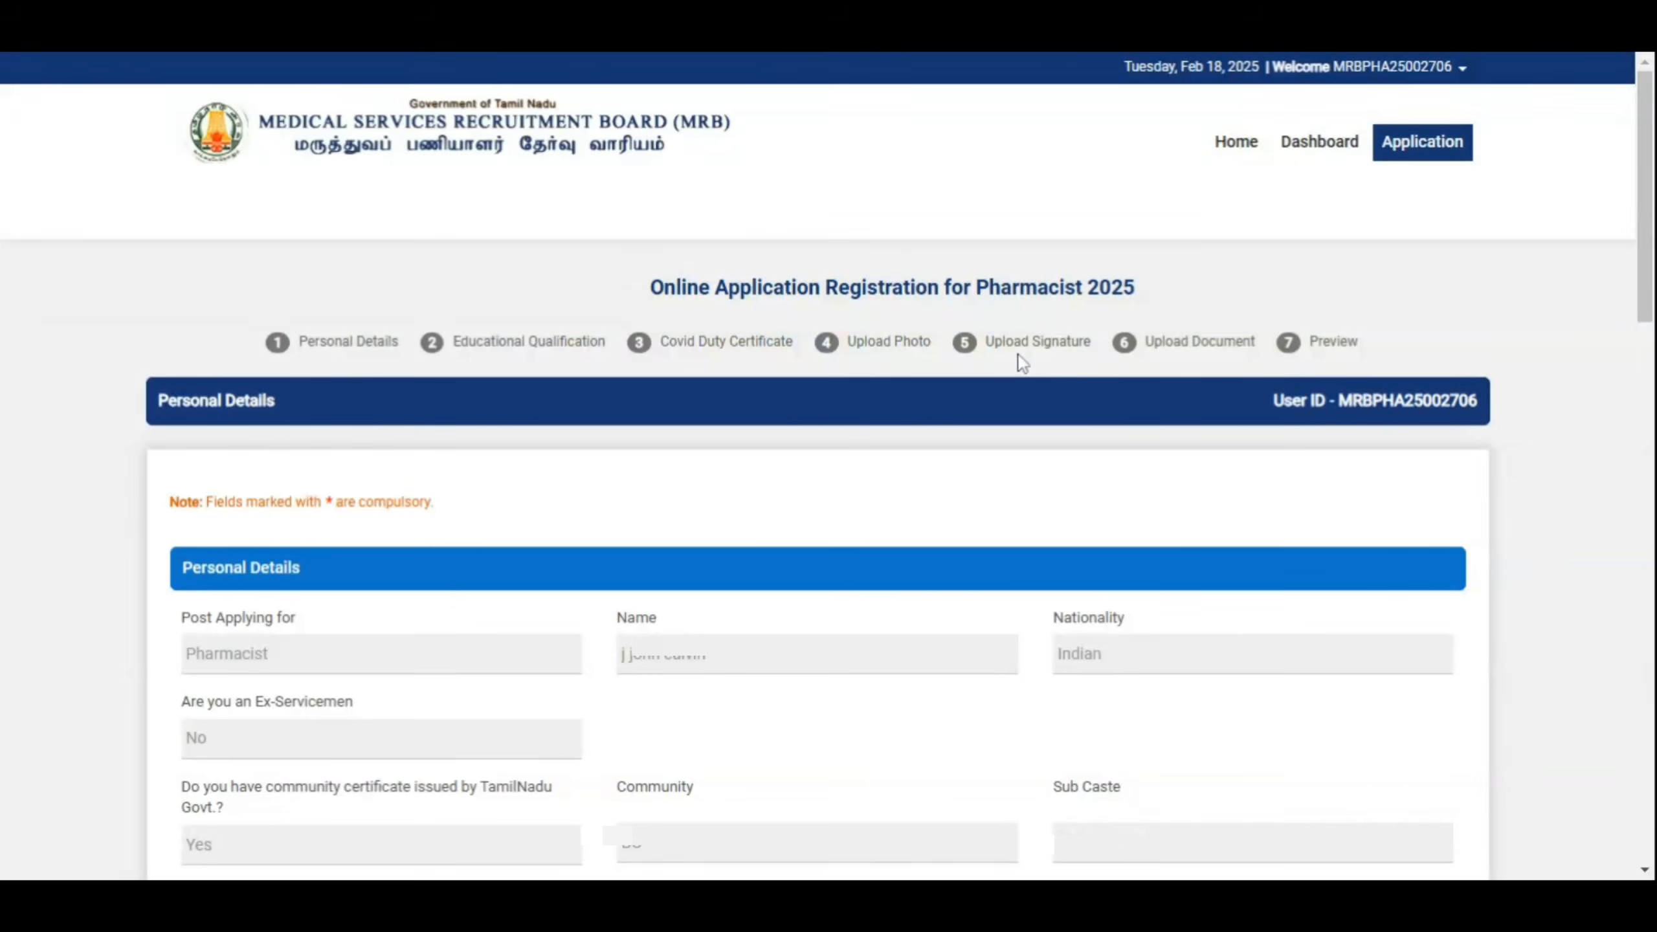
pyautogui.scroll(-3, 1321, 360)
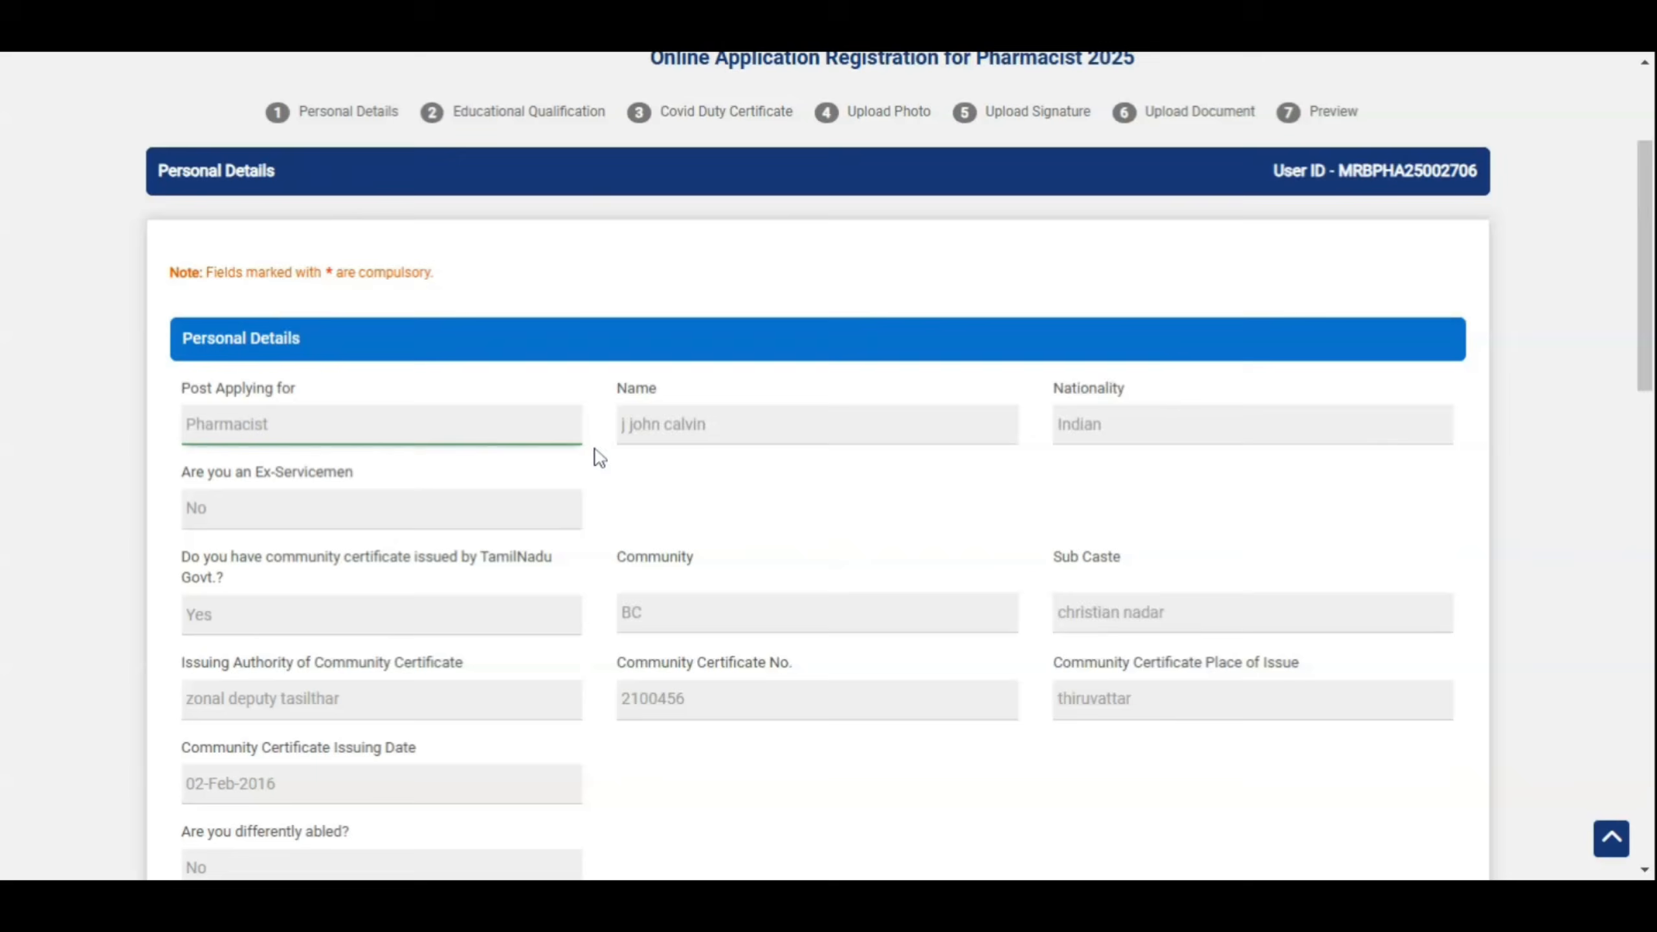
pyautogui.press('Tab')
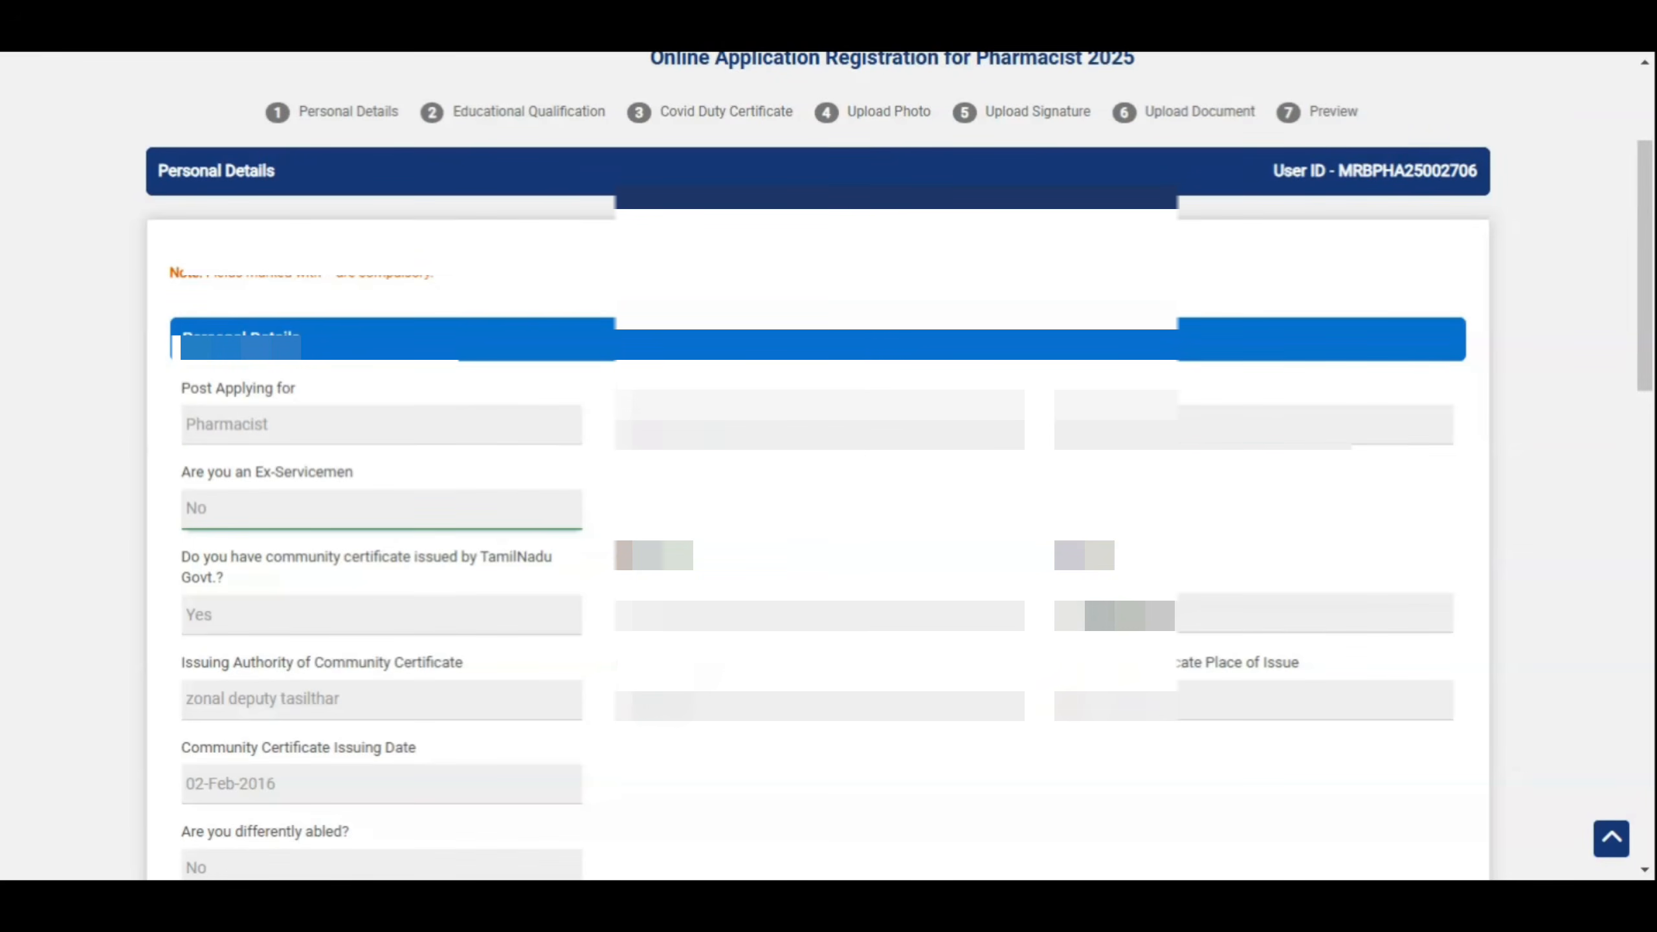
pyautogui.scroll(-9, 352, 536)
pyautogui.click(231, 454)
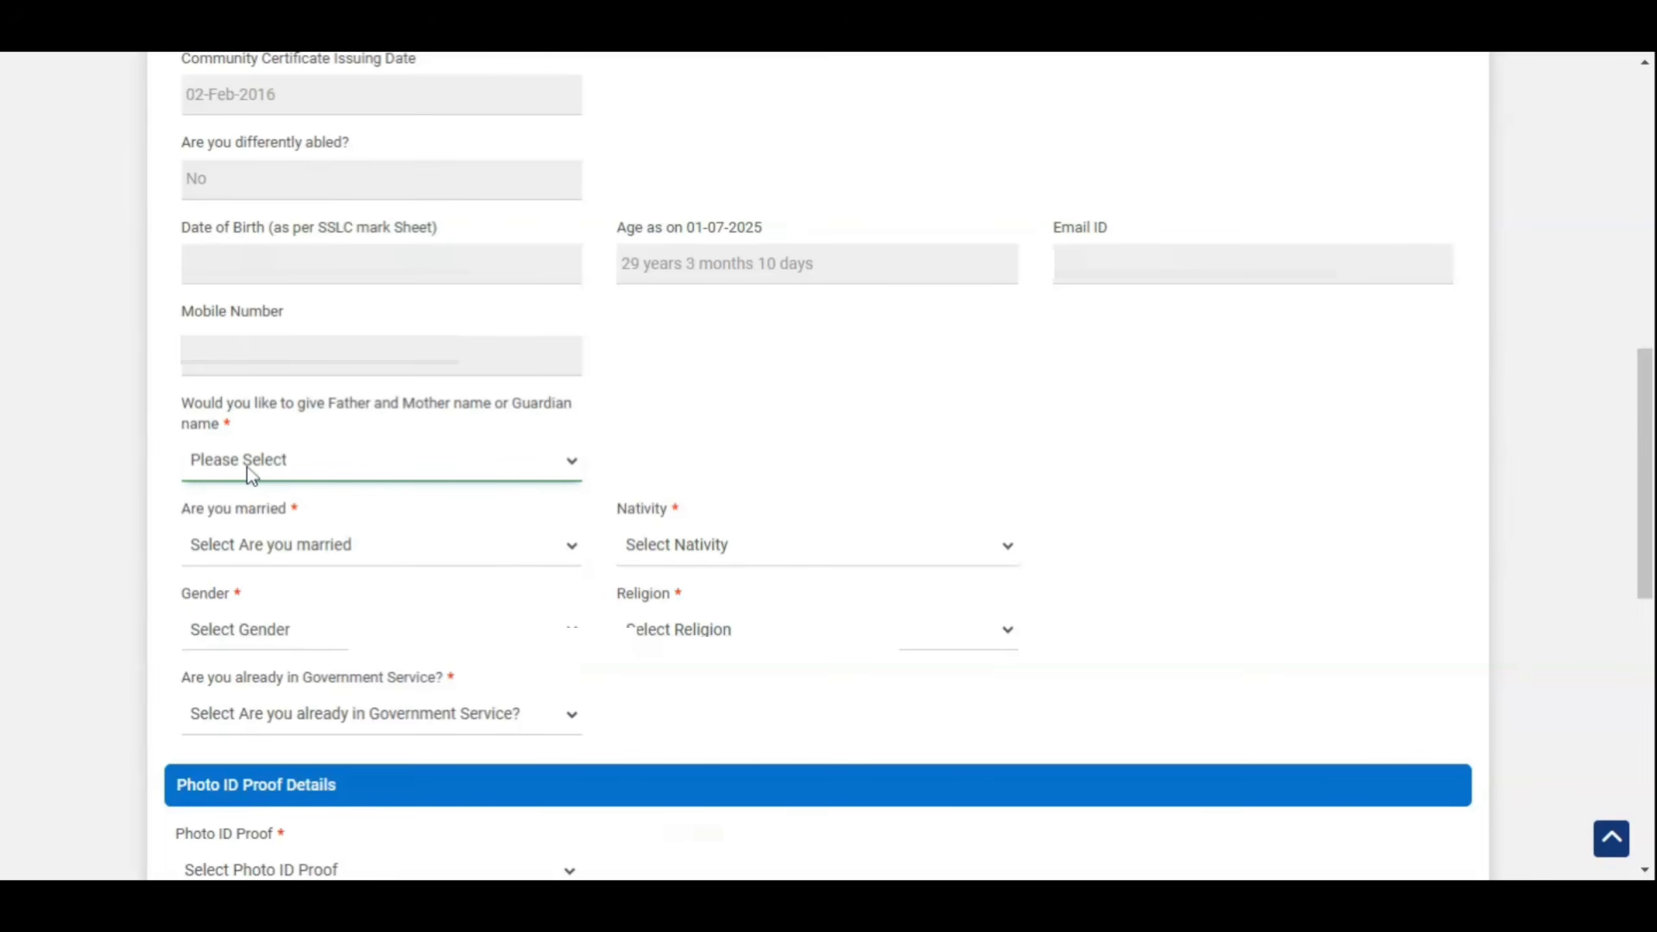
pyautogui.click(255, 511)
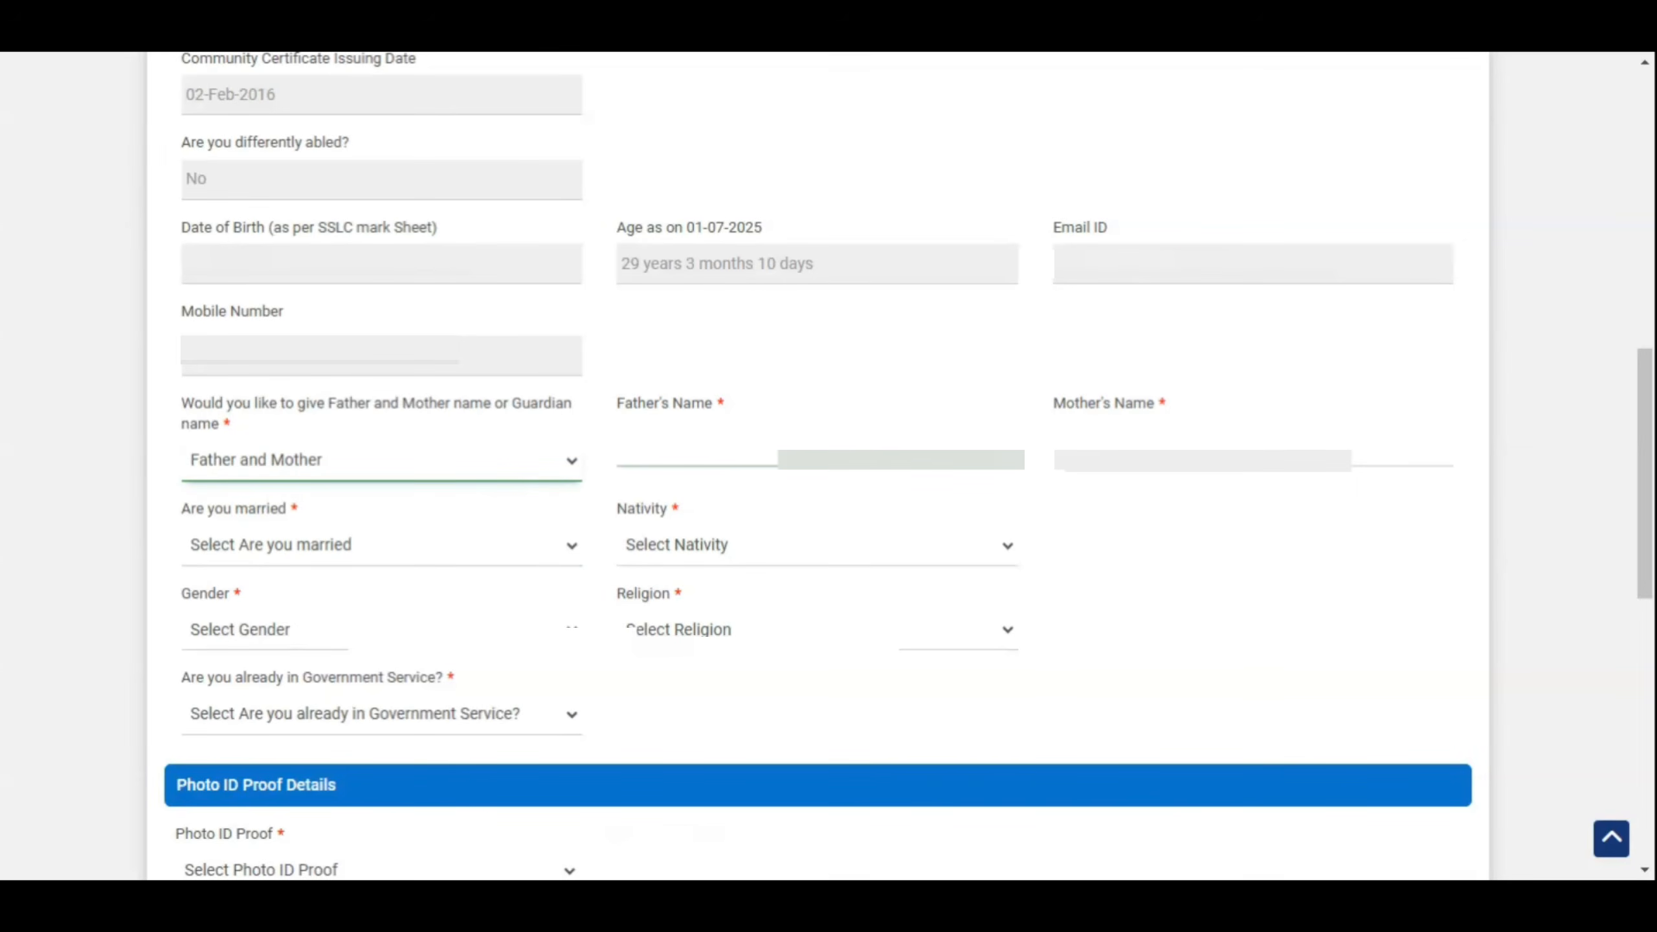
pyautogui.press('Tab')
pyautogui.write('j j')
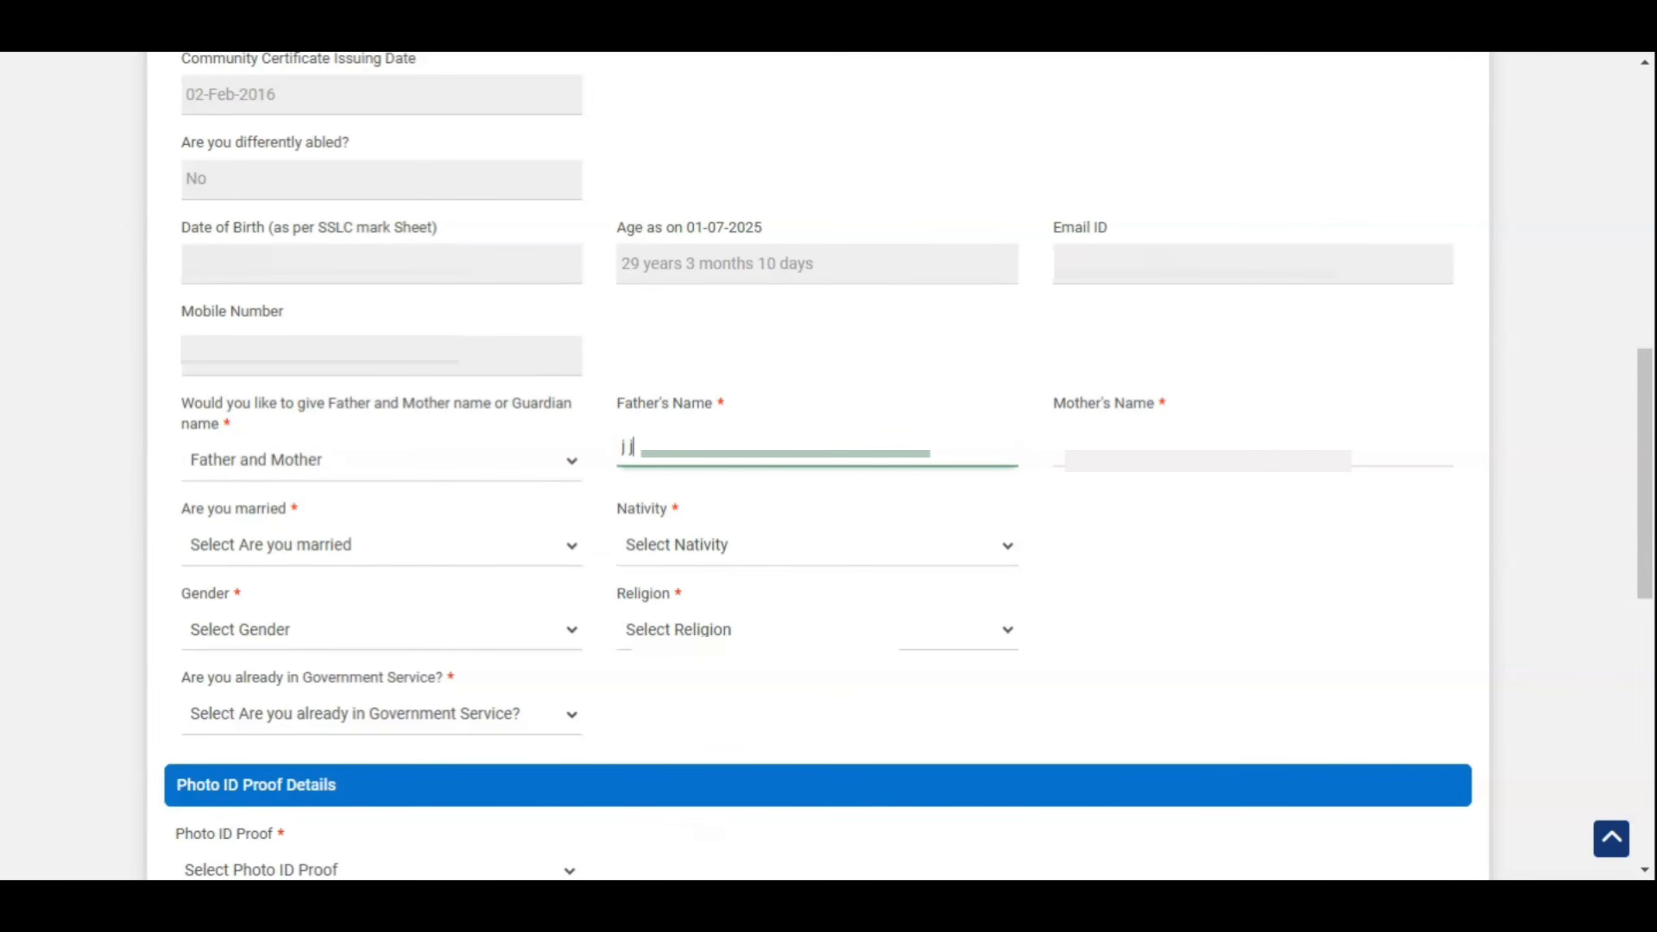
pyautogui.write('o')
pyautogui.press('Tab')
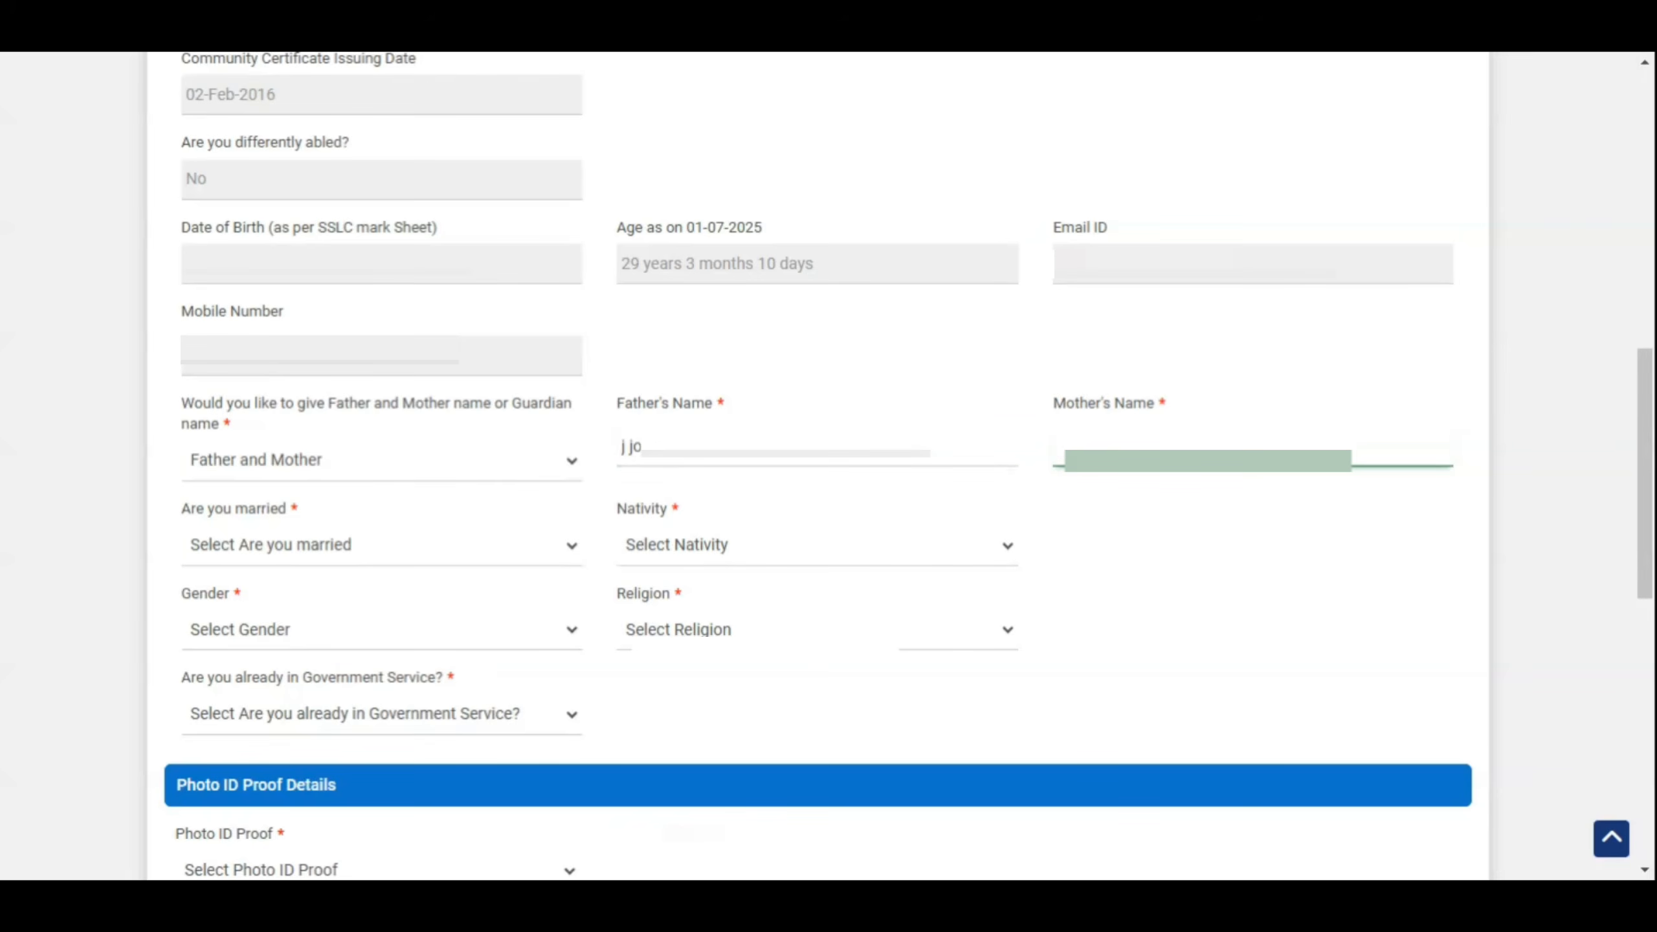
pyautogui.write('chal')
# Step: Mark as married with the spouse's name, nativity Kanyakumari - Tamil Nadu and gender Male
pyautogui.click(330, 555)
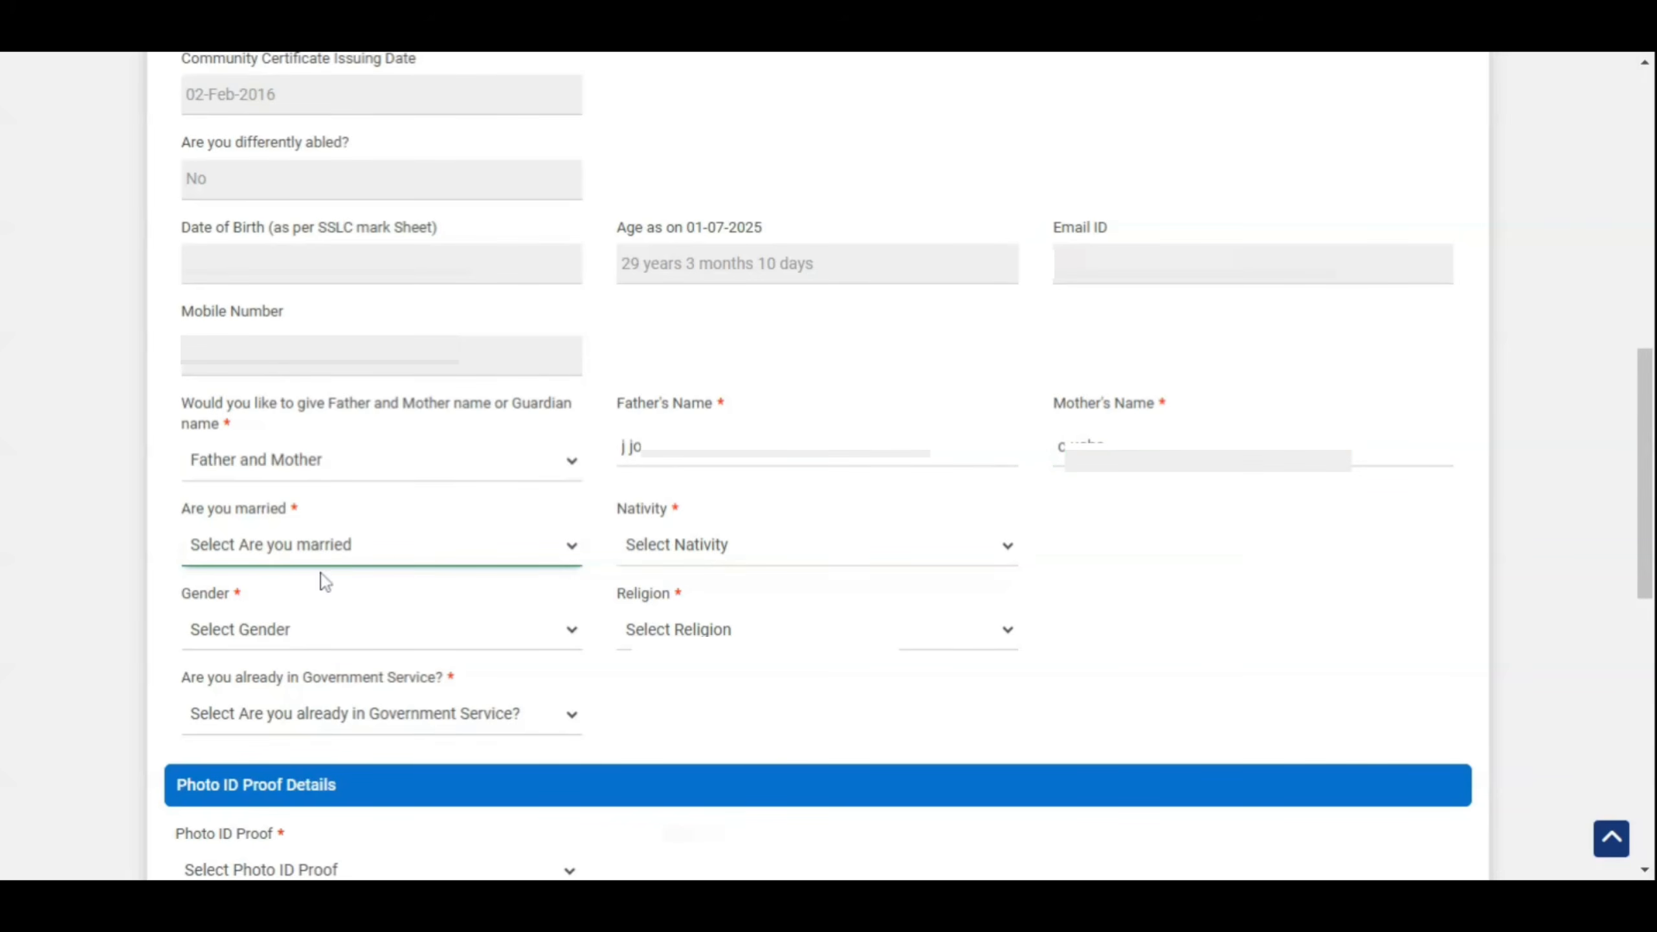
pyautogui.click(316, 617)
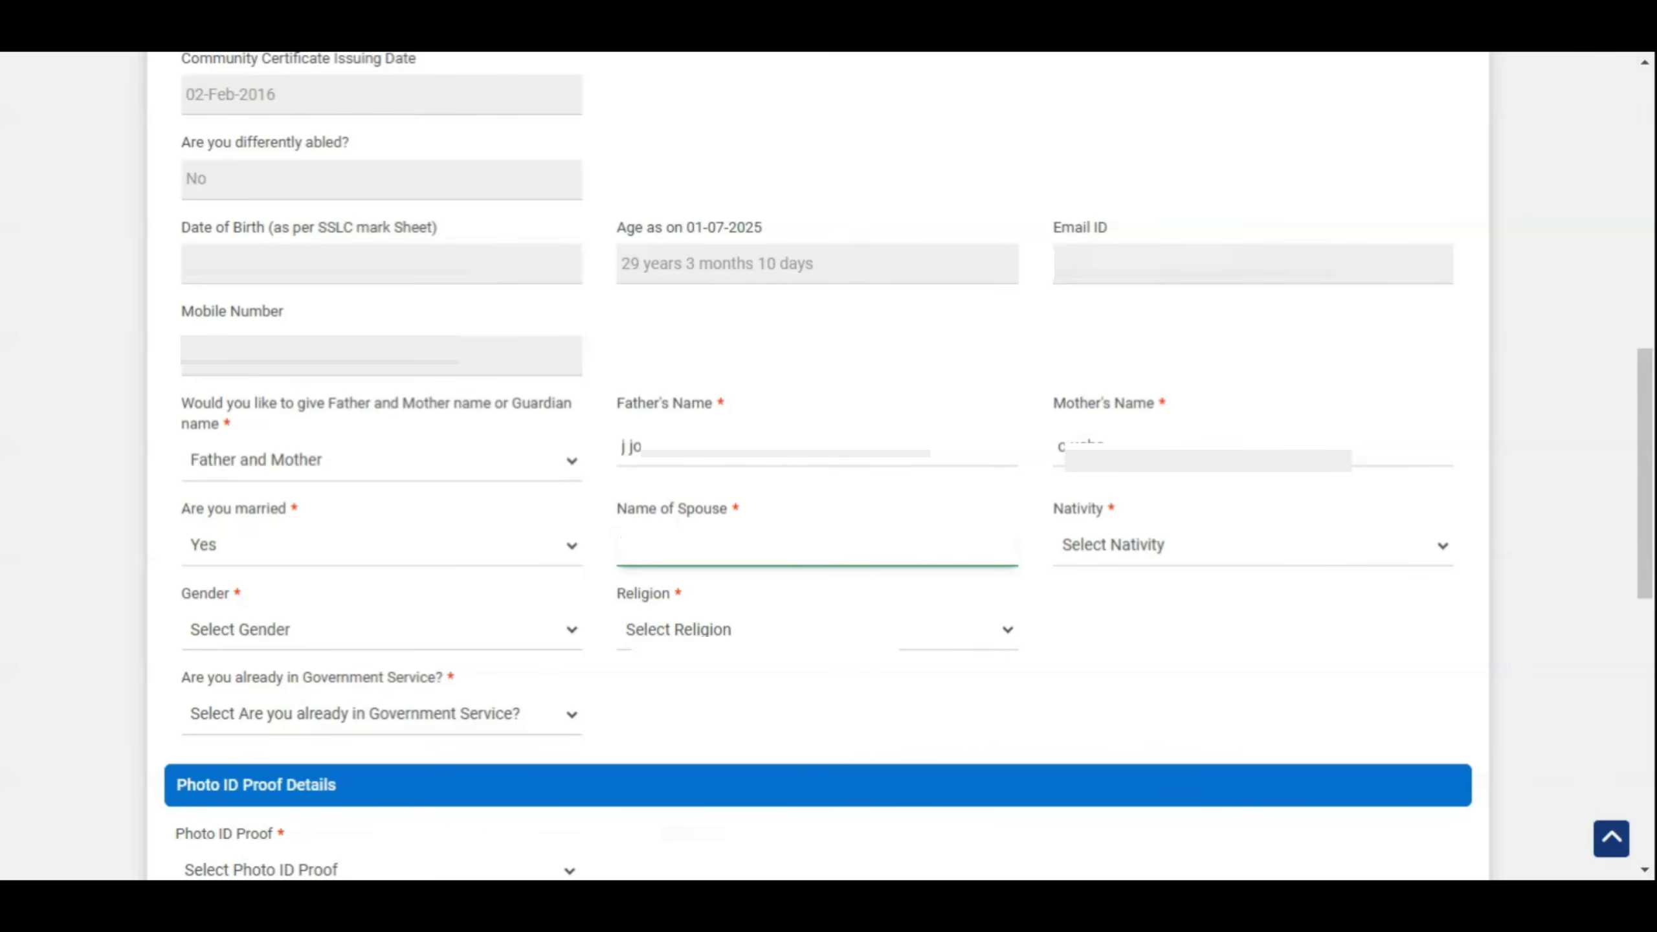
pyautogui.write('g s')
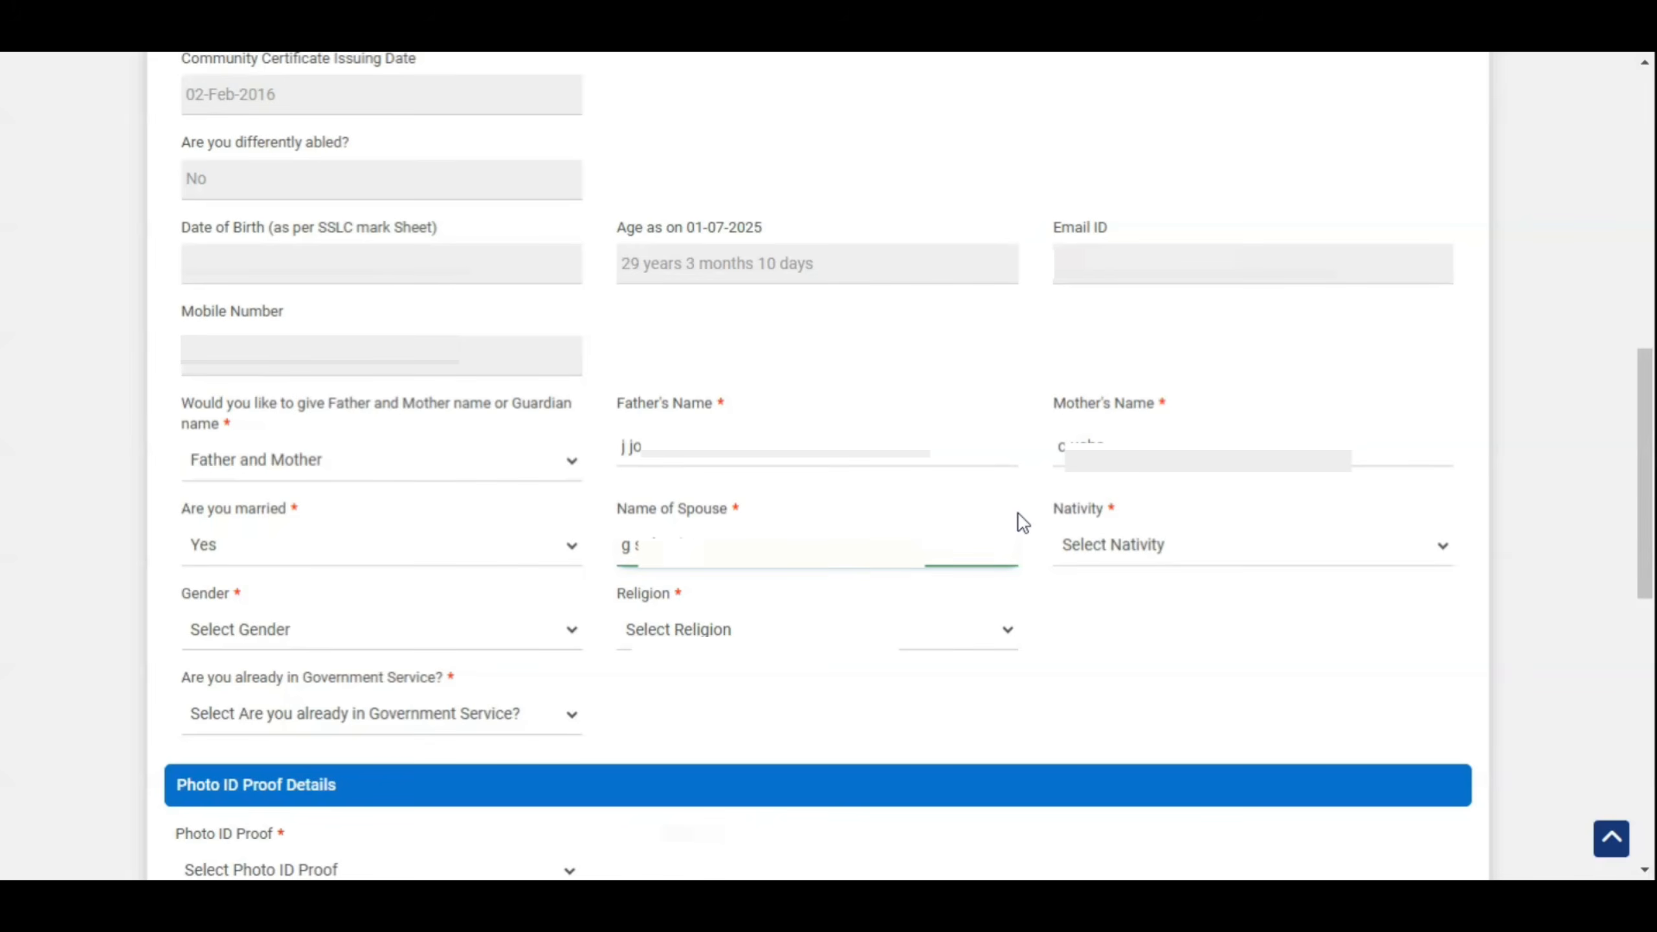
pyautogui.click(1093, 543)
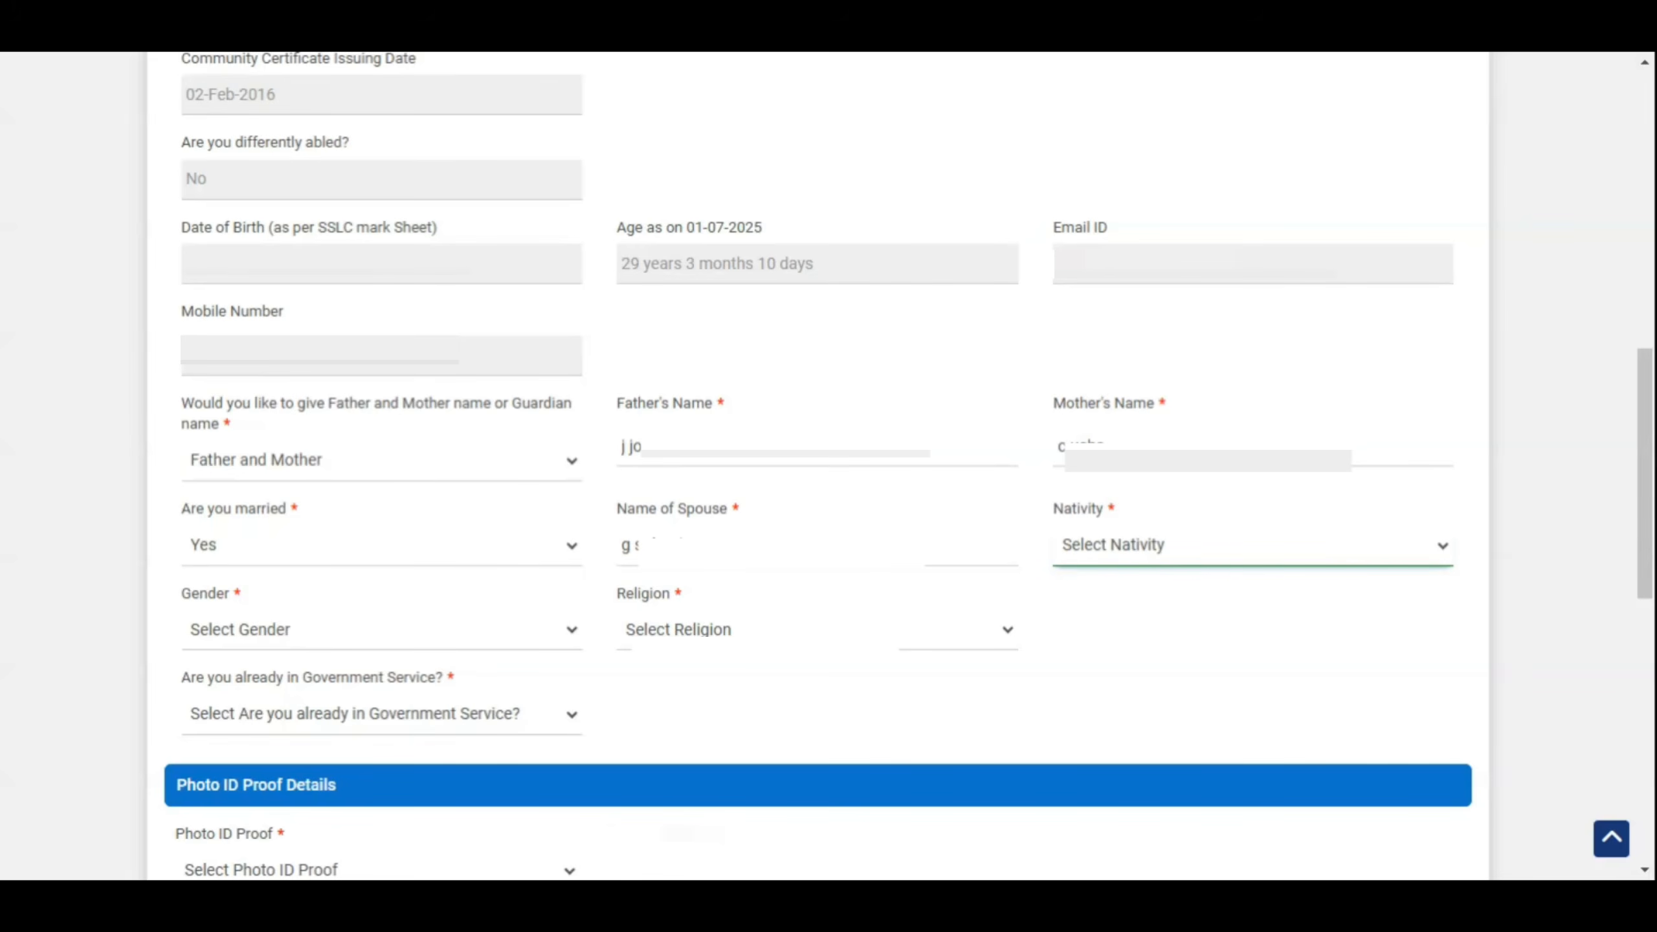
pyautogui.press('Return')
pyautogui.click(496, 644)
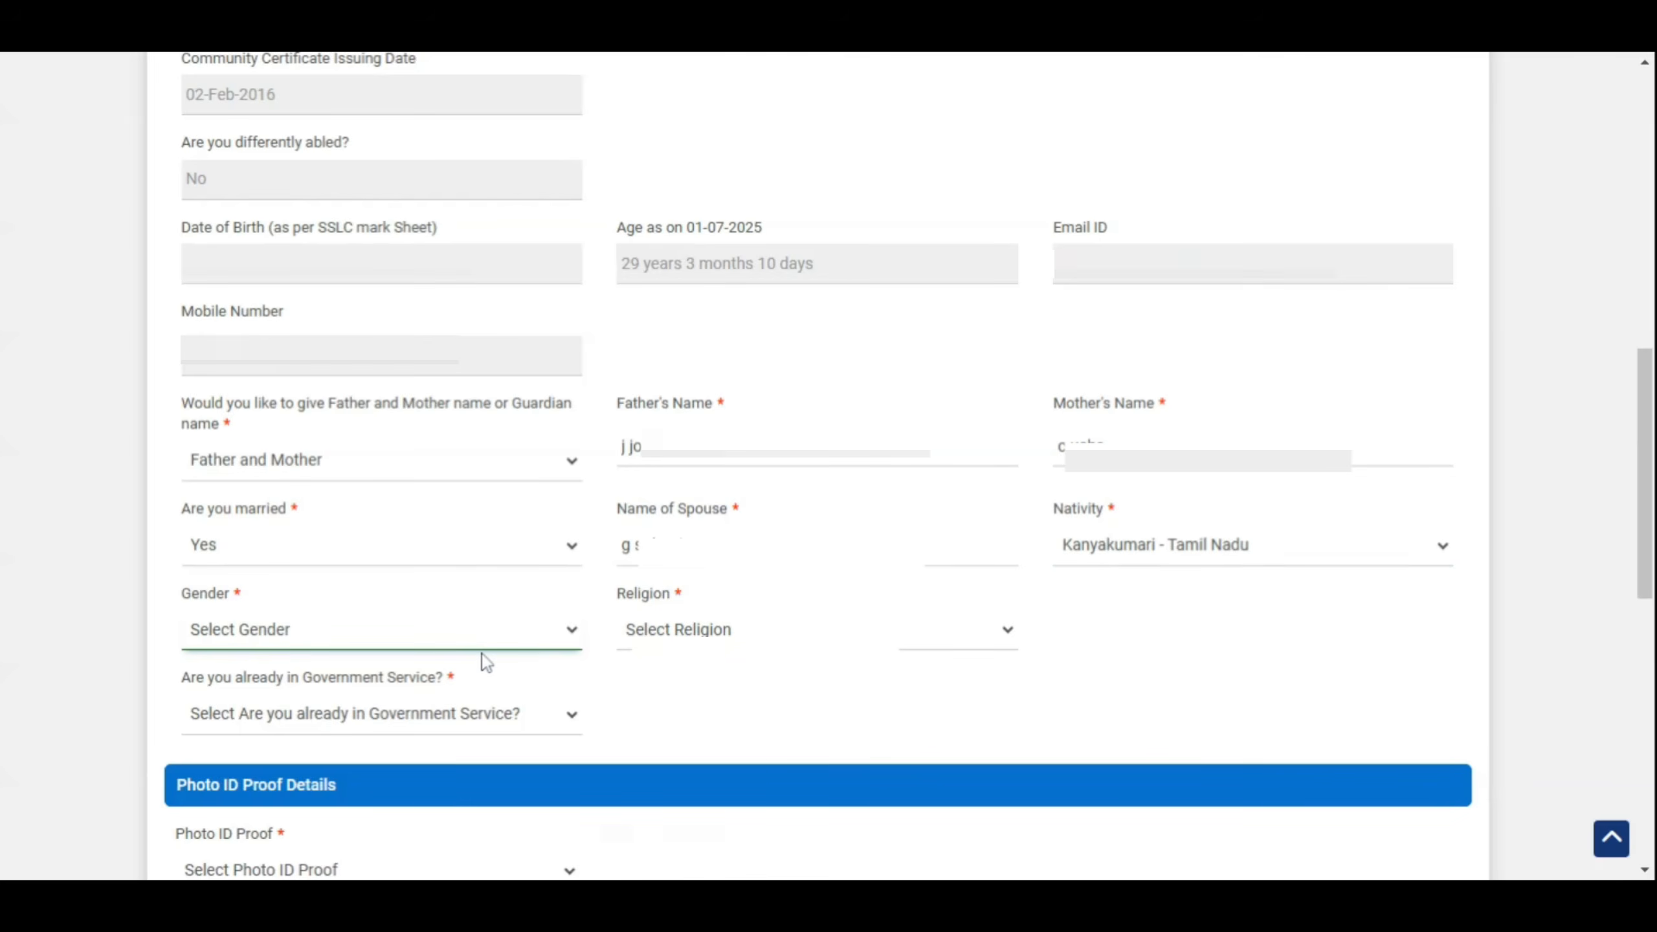
pyautogui.press('m')
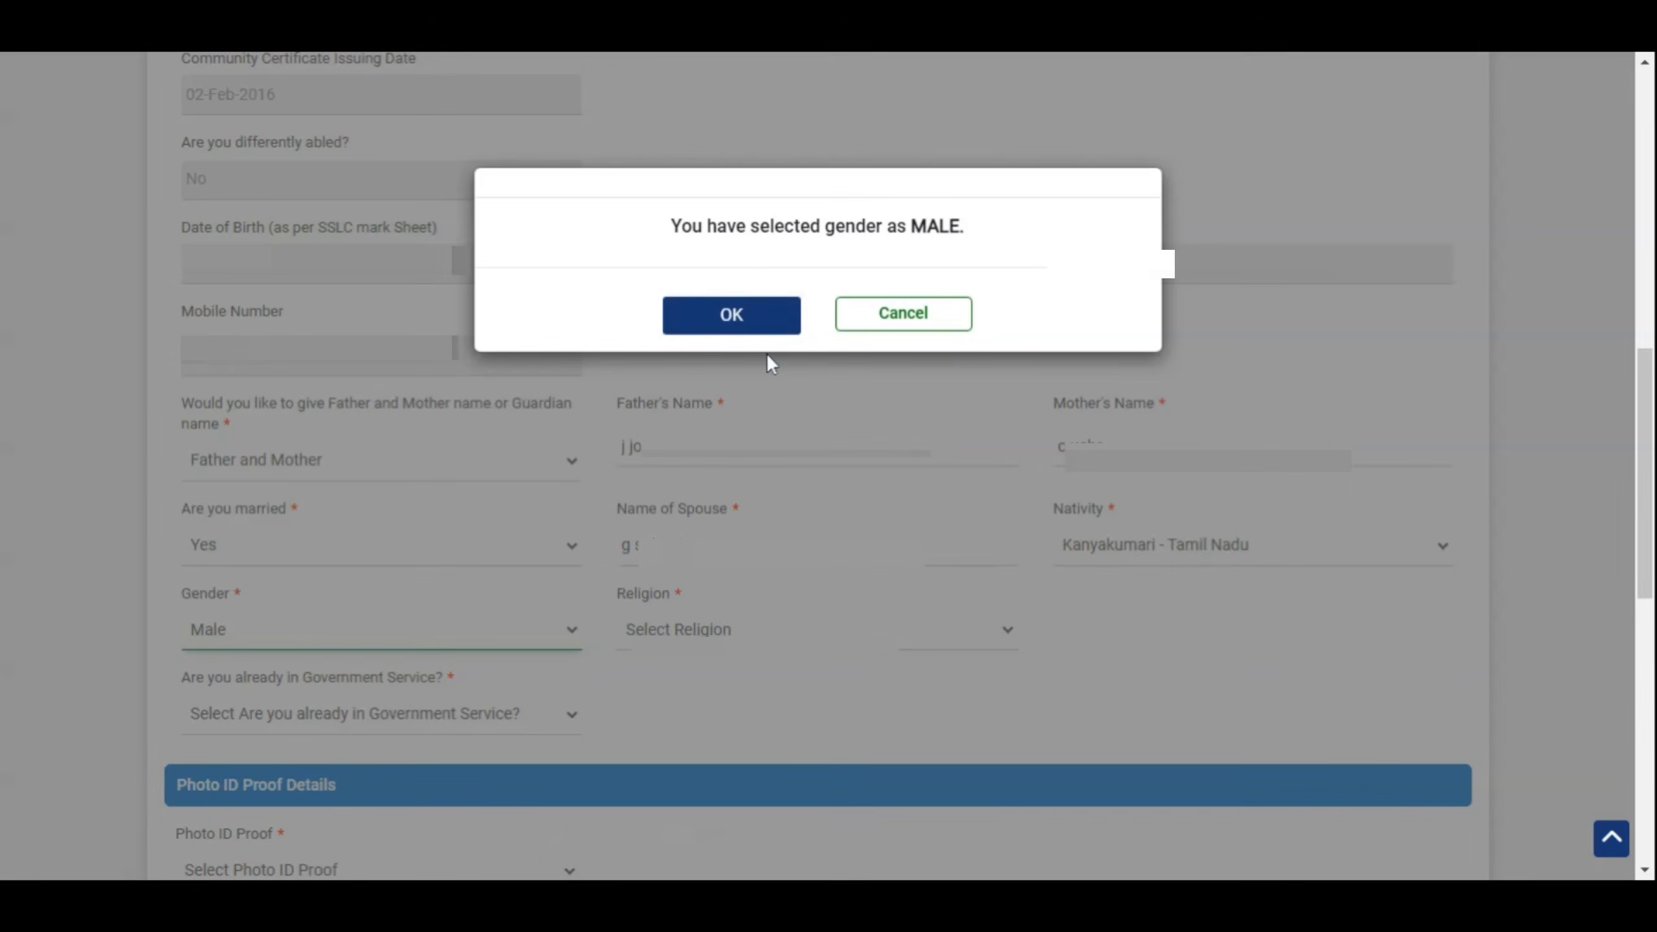
pyautogui.click(751, 325)
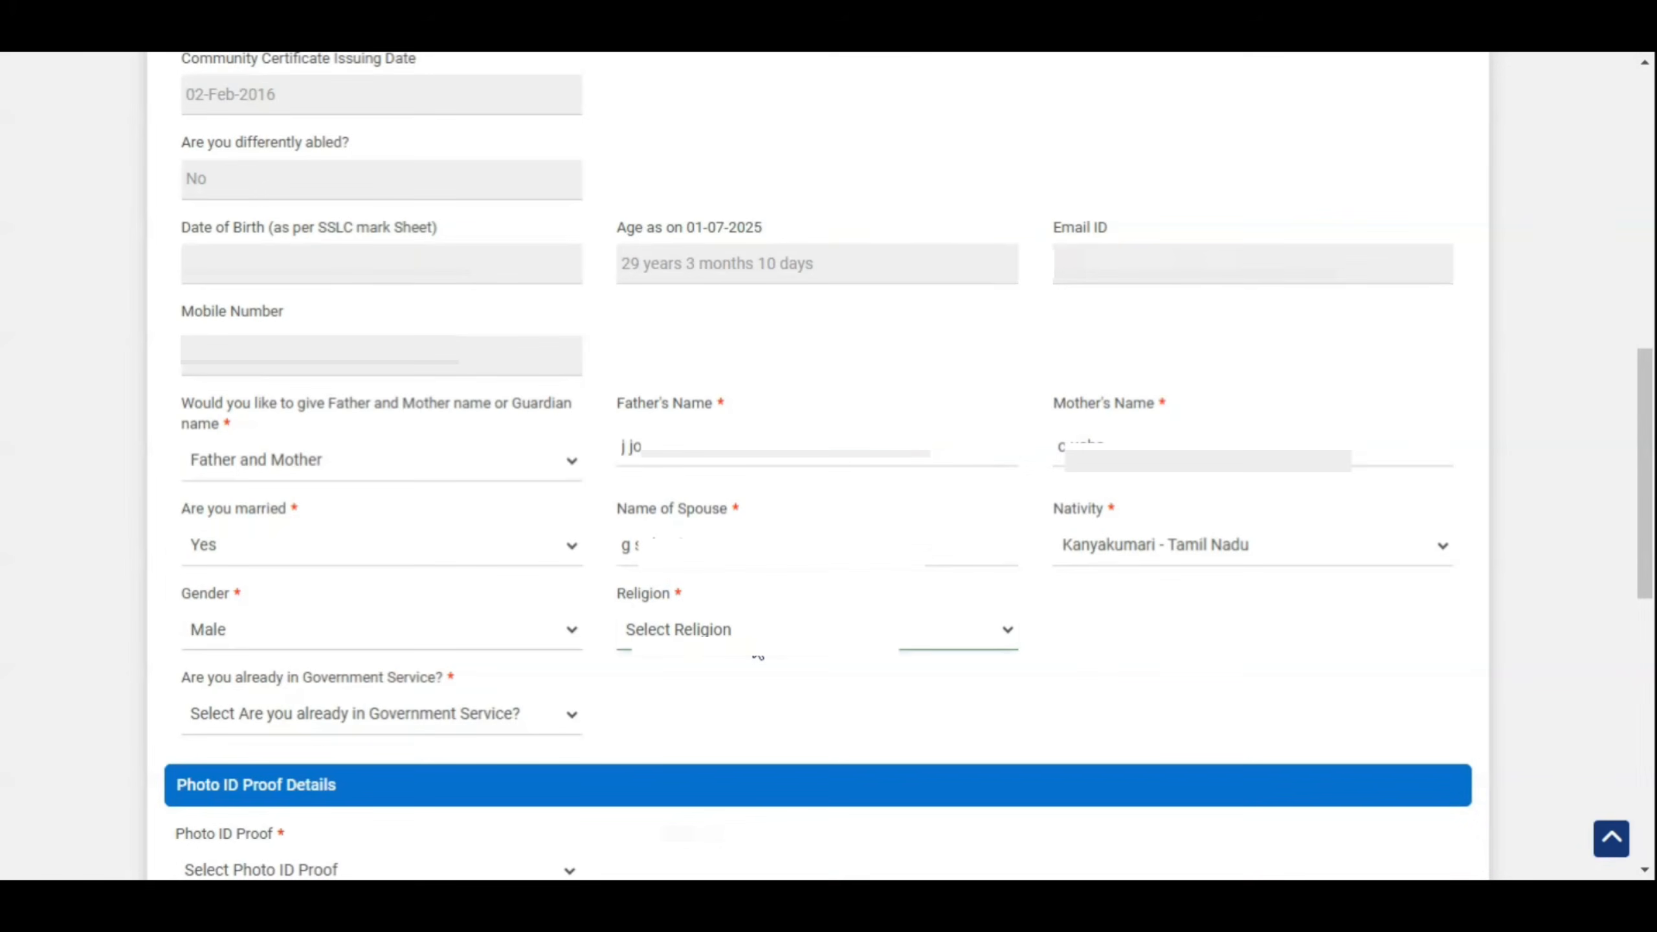
# Step: Set religion to Christian and answer No to already being in government service
pyautogui.press('c')
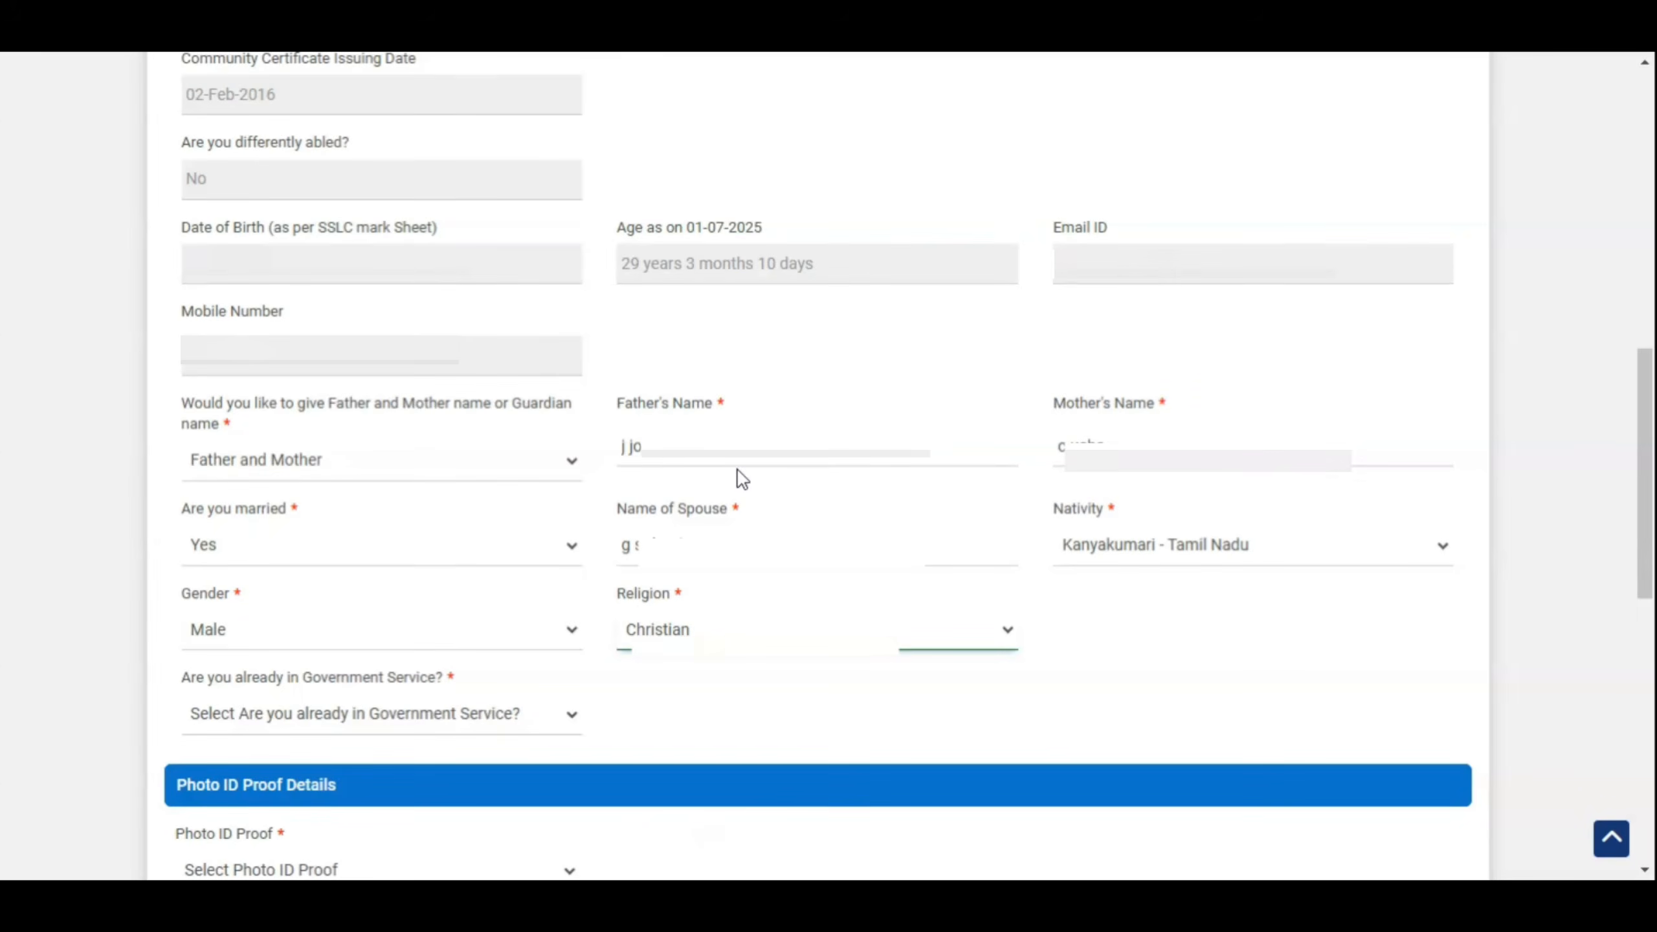
pyautogui.scroll(-2, 736, 485)
pyautogui.scroll(-2, 734, 485)
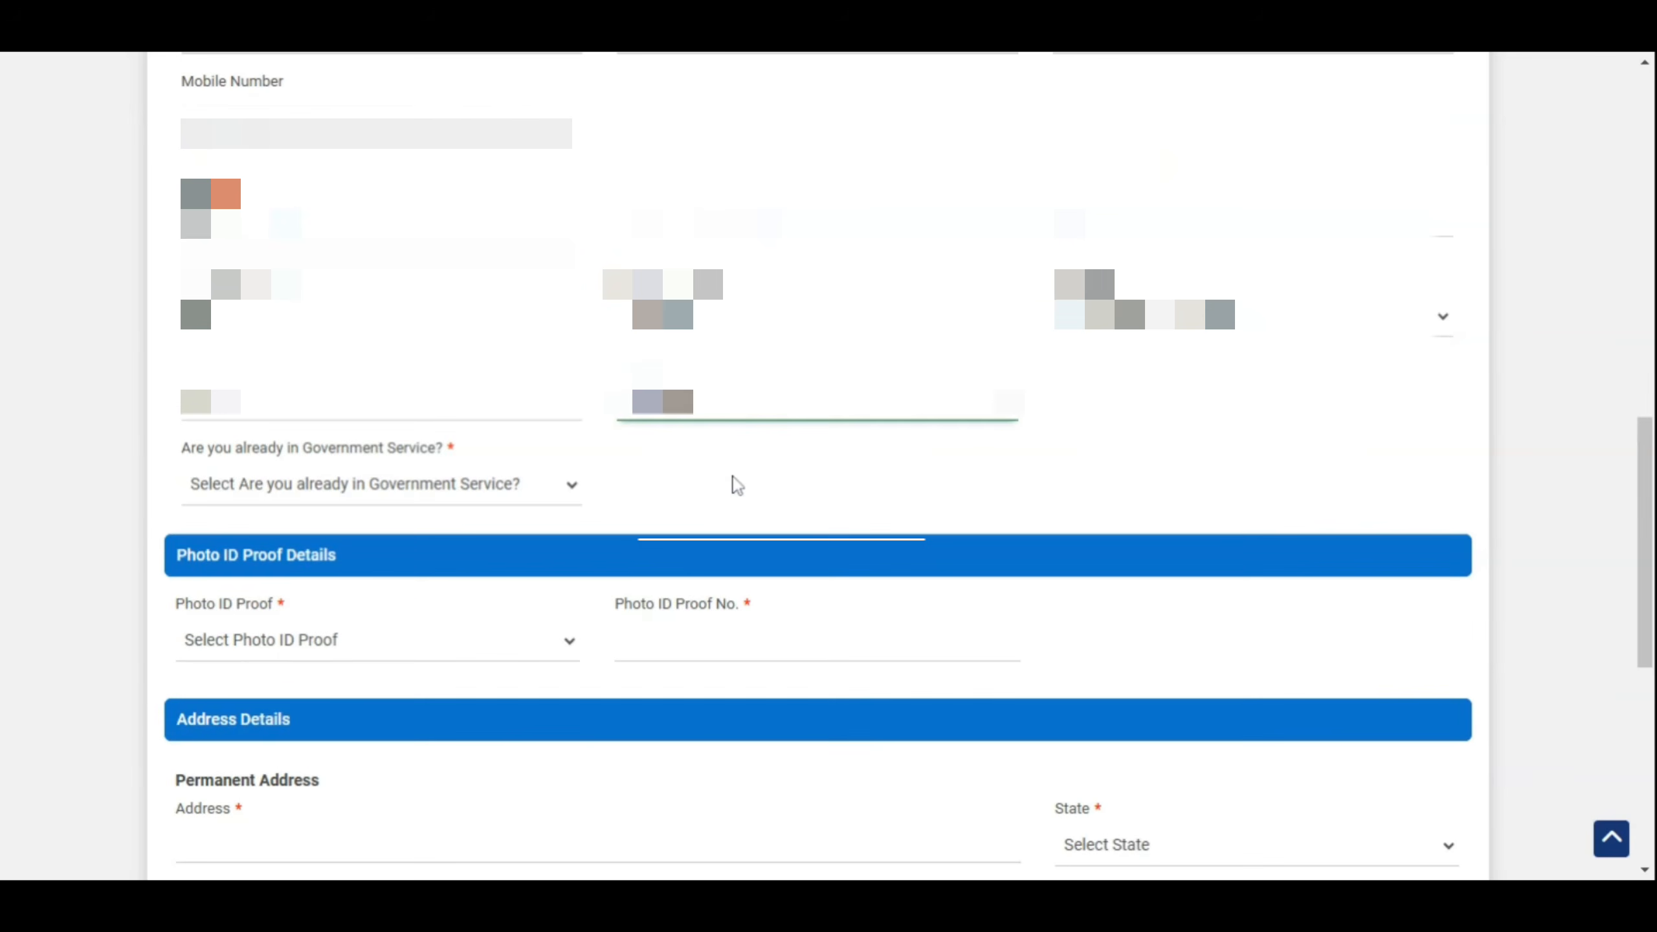
pyautogui.click(454, 494)
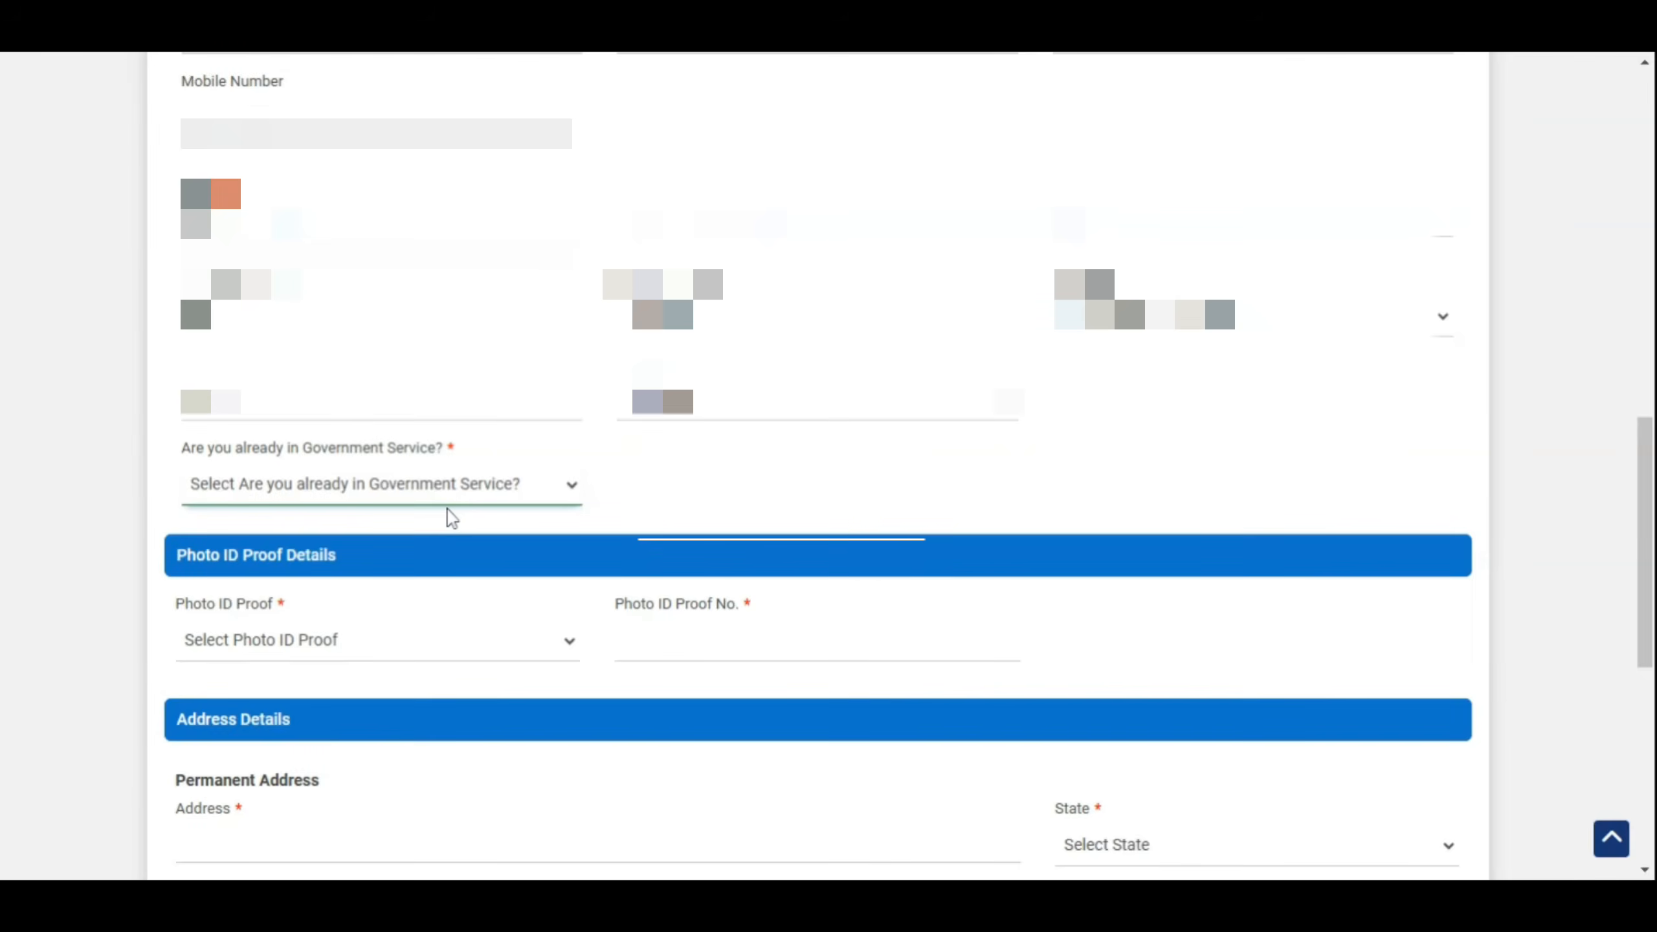
pyautogui.click(452, 520)
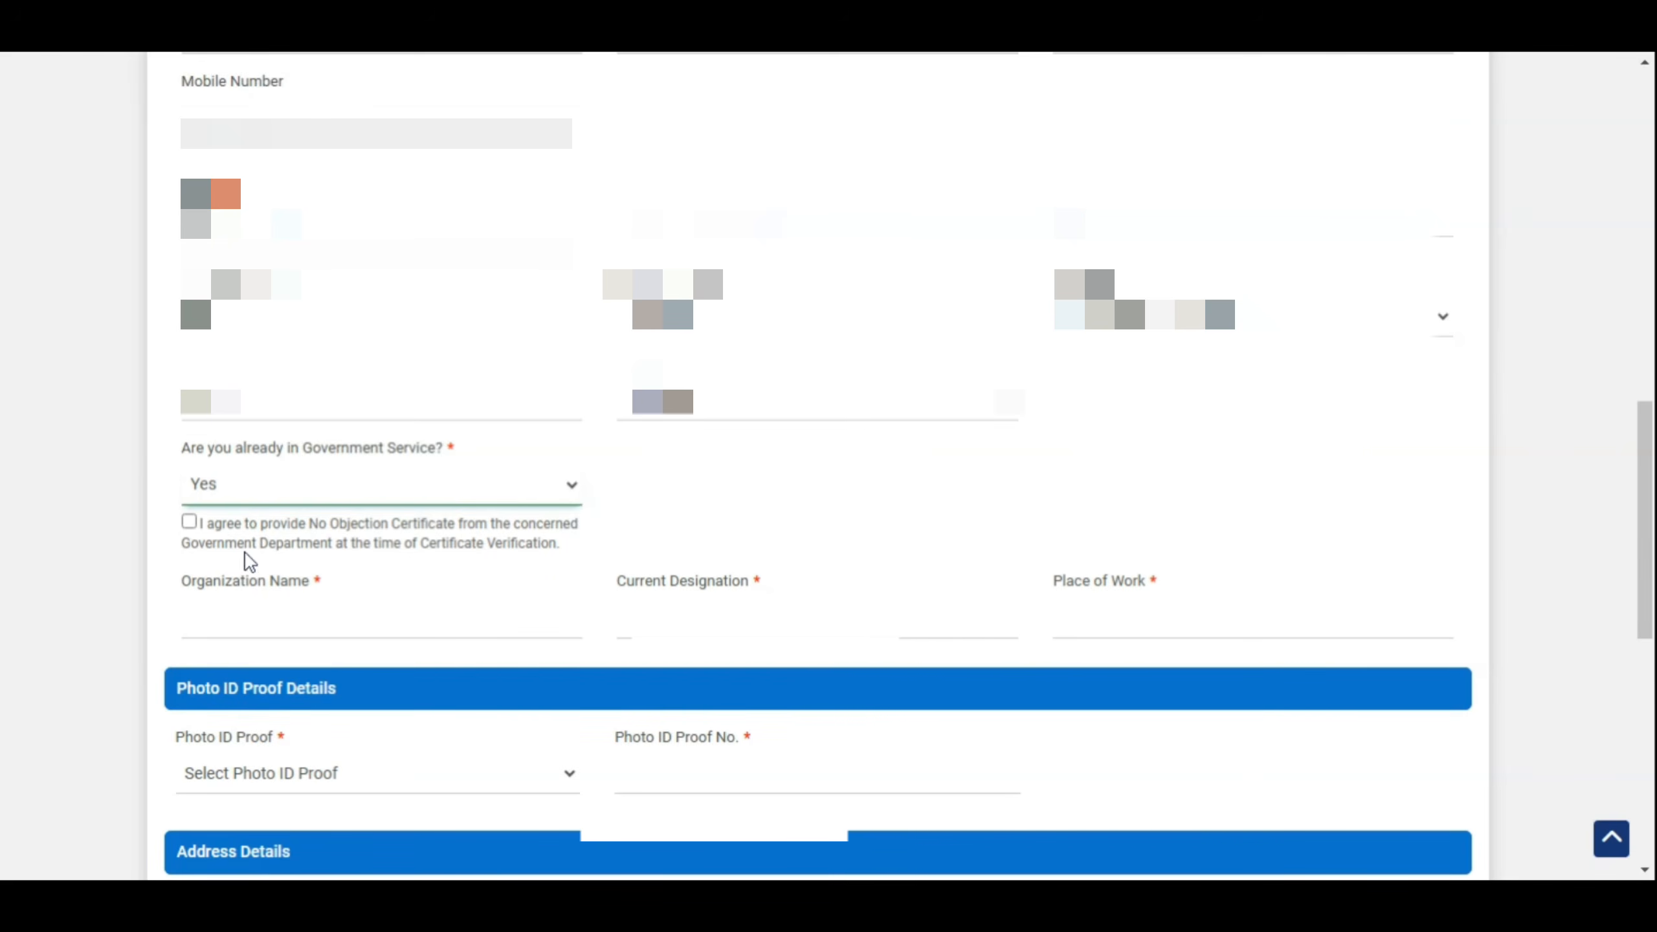
pyautogui.click(189, 522)
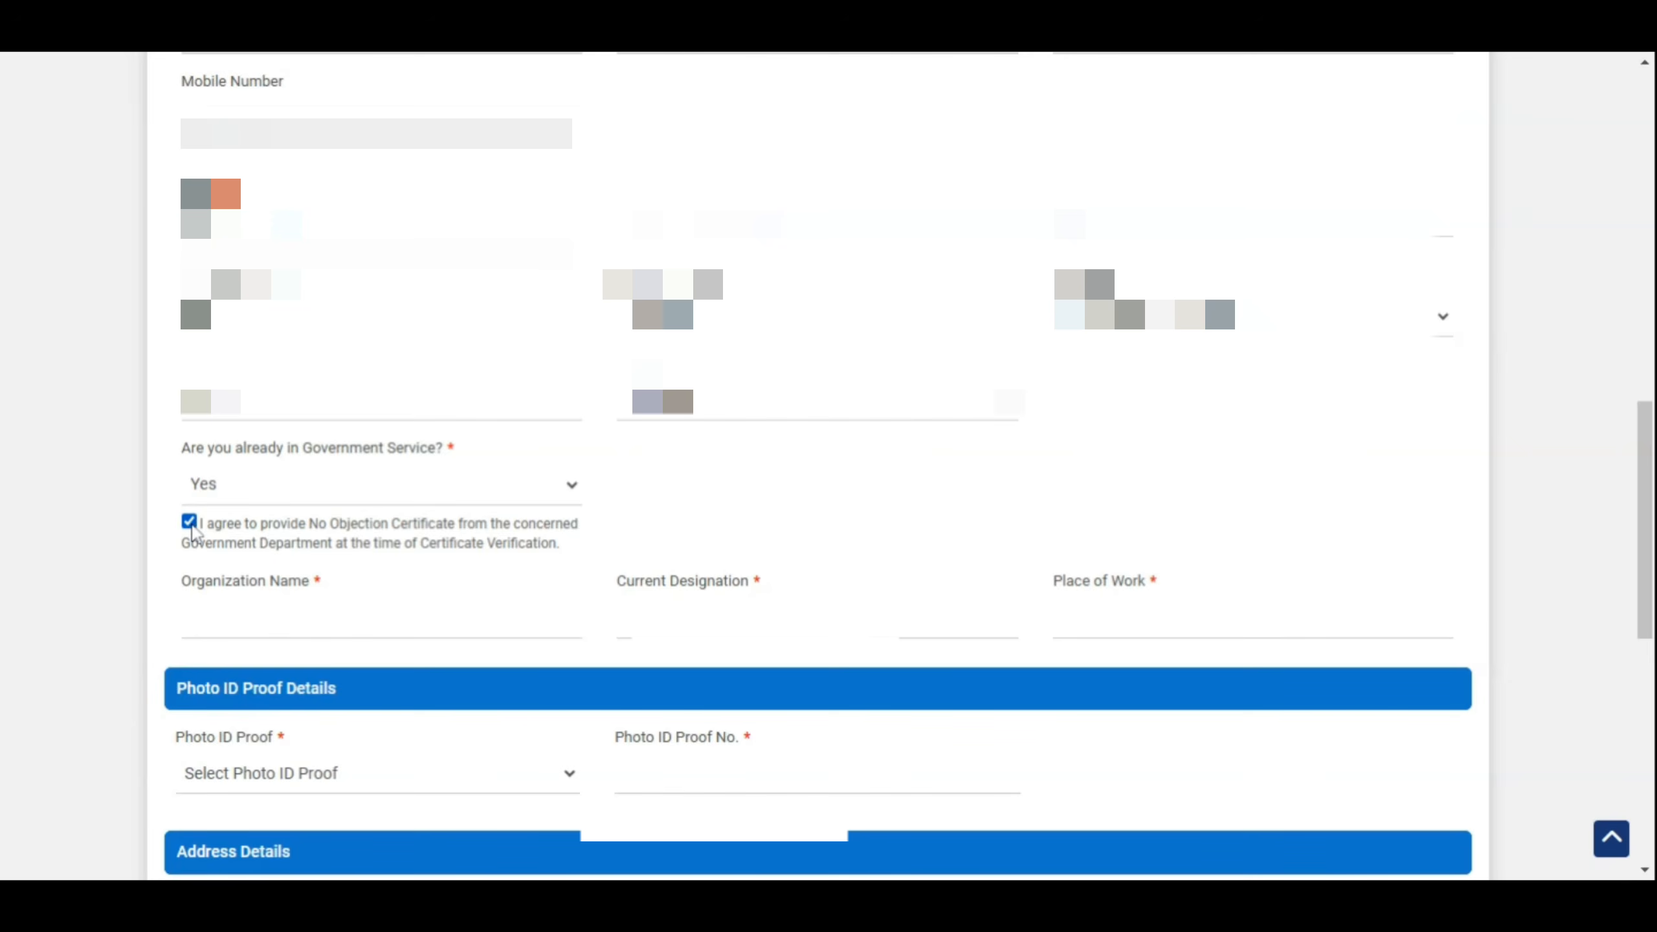
pyautogui.click(280, 613)
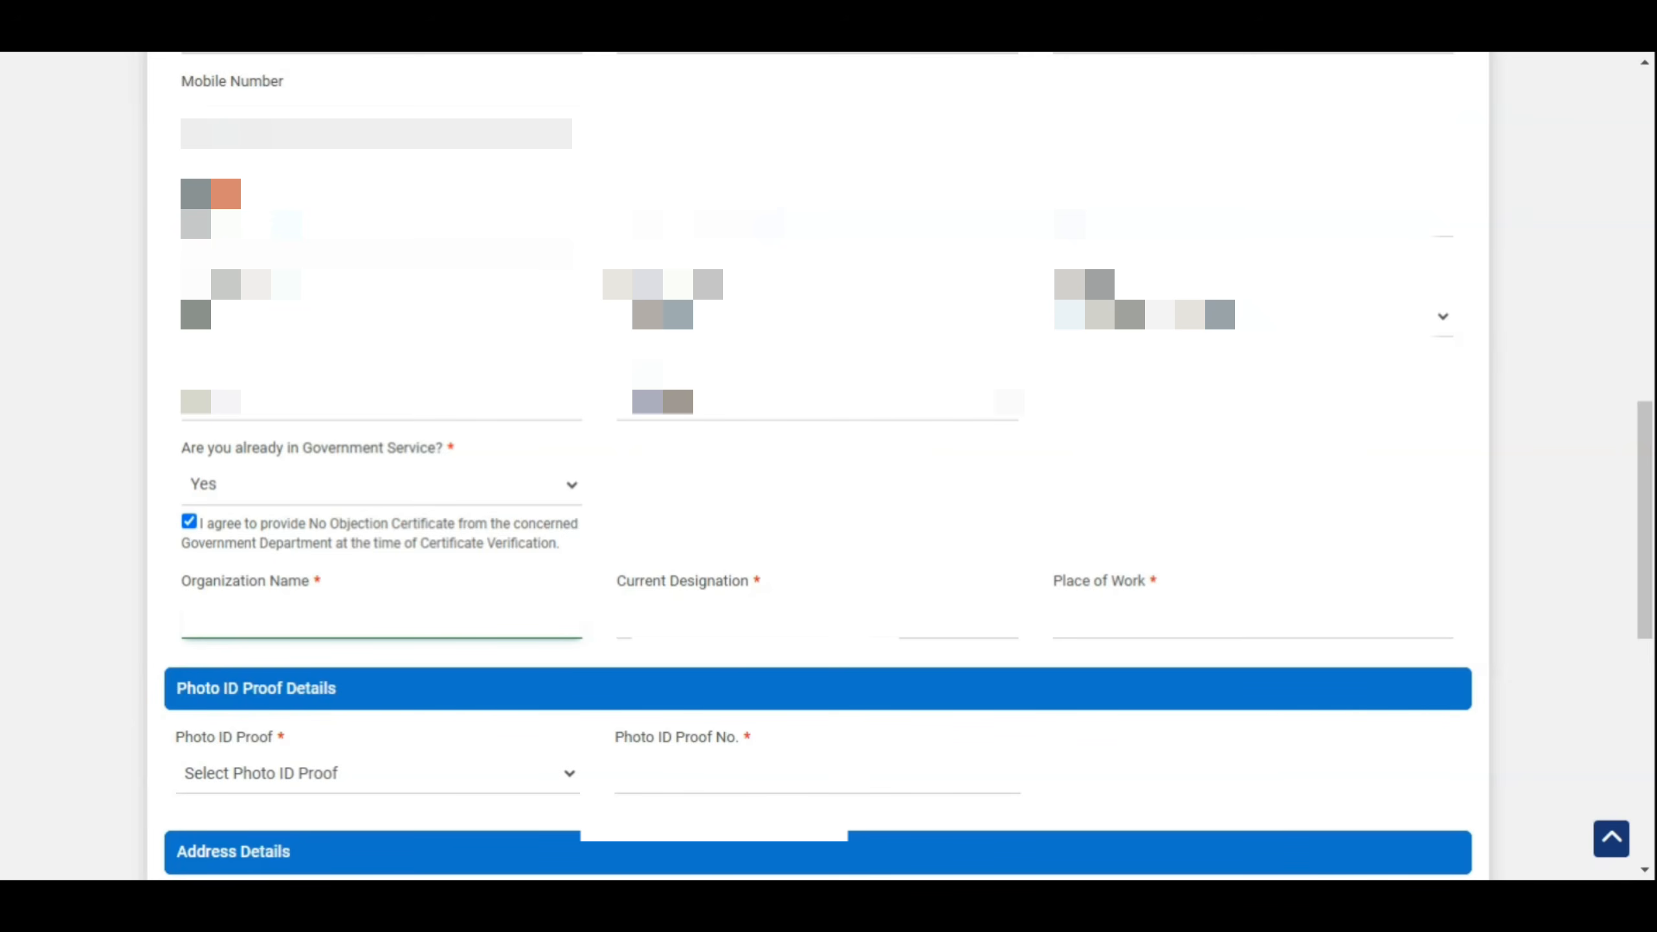
pyautogui.write('e')
pyautogui.press('BackSpace')
pyautogui.click(269, 496)
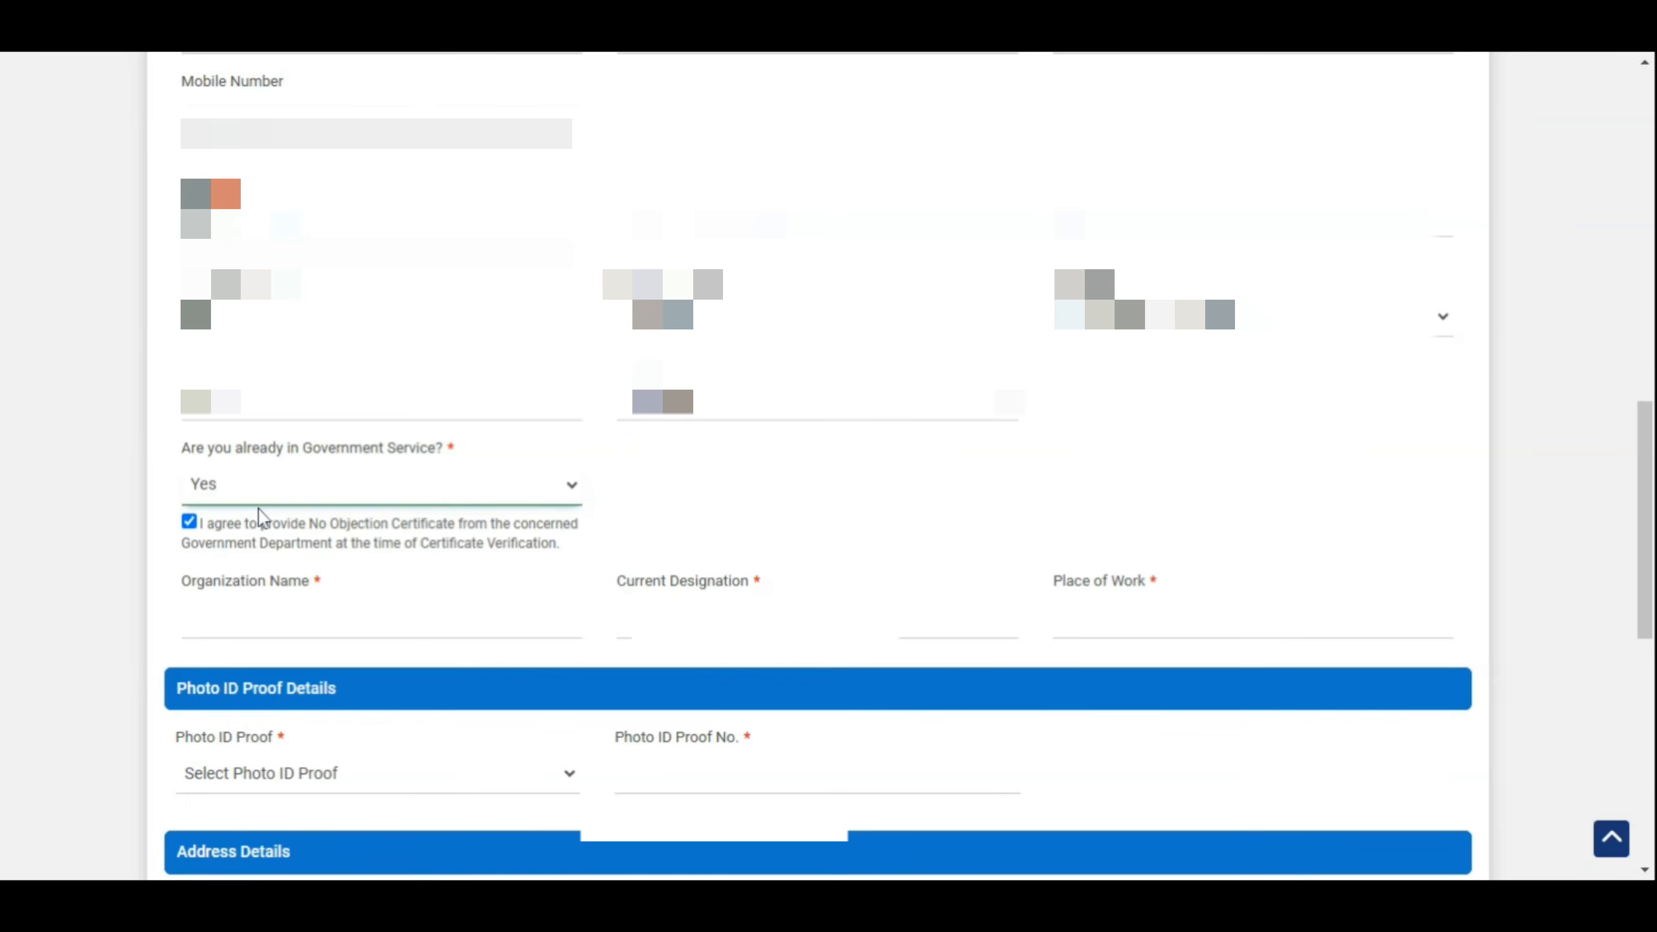
pyautogui.click(260, 581)
# Step: Choose Voter ID as photo ID proof, enter its number and begin the permanent address
pyautogui.scroll(-2, 265, 584)
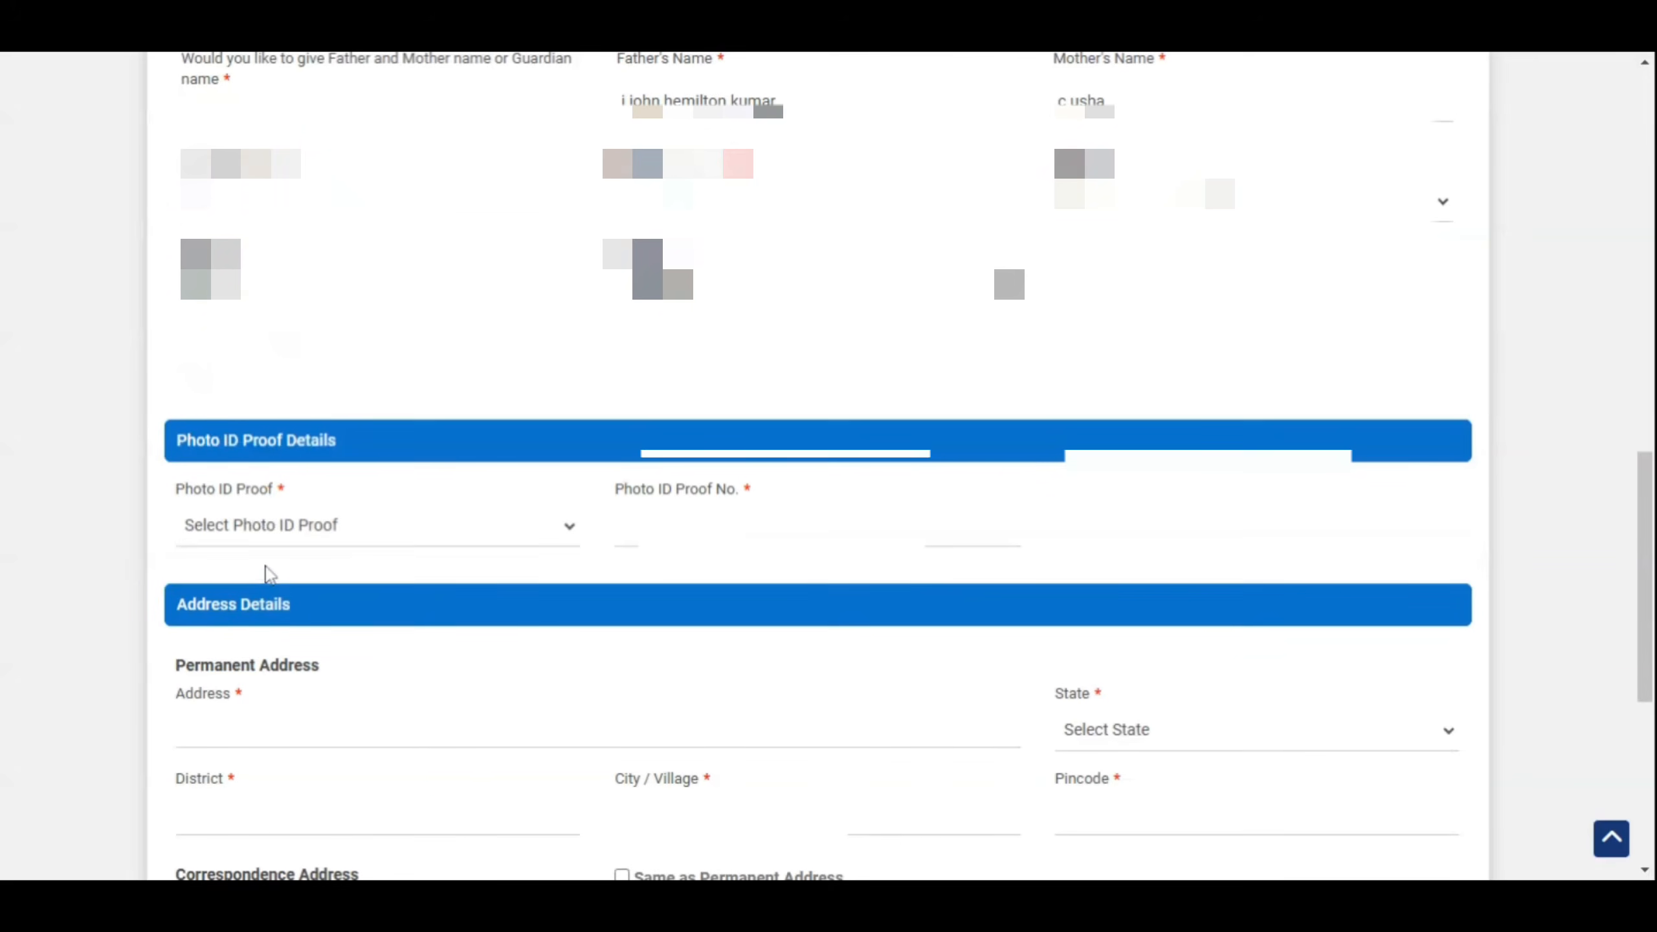
pyautogui.click(264, 539)
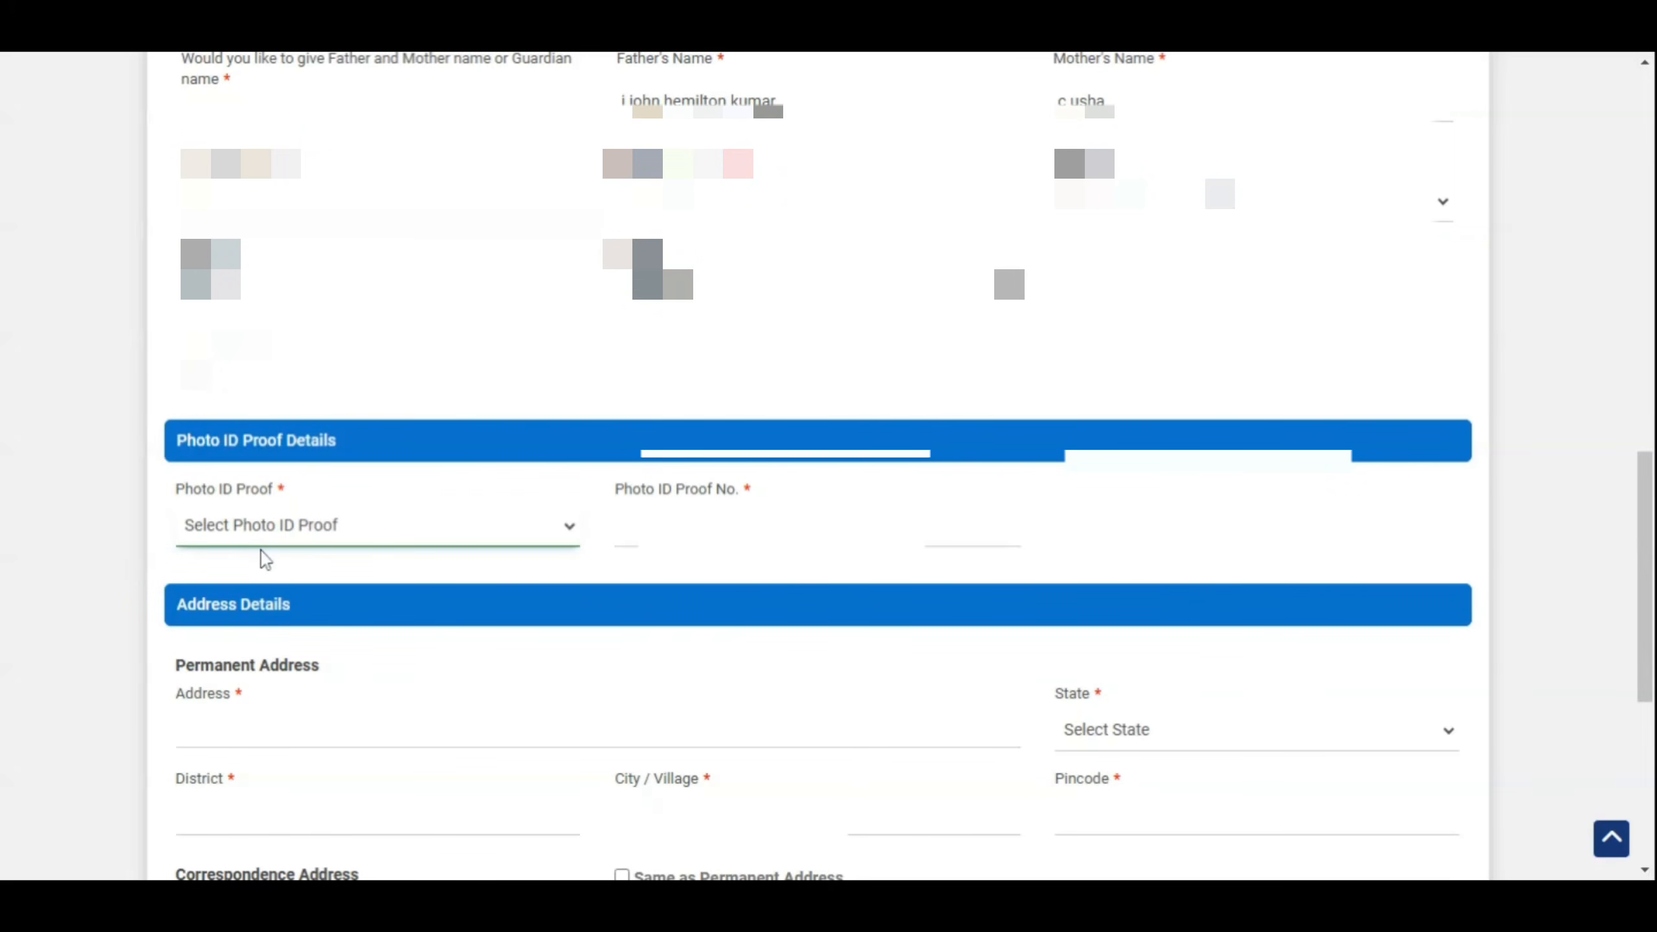
pyautogui.click(262, 550)
pyautogui.press('Tab')
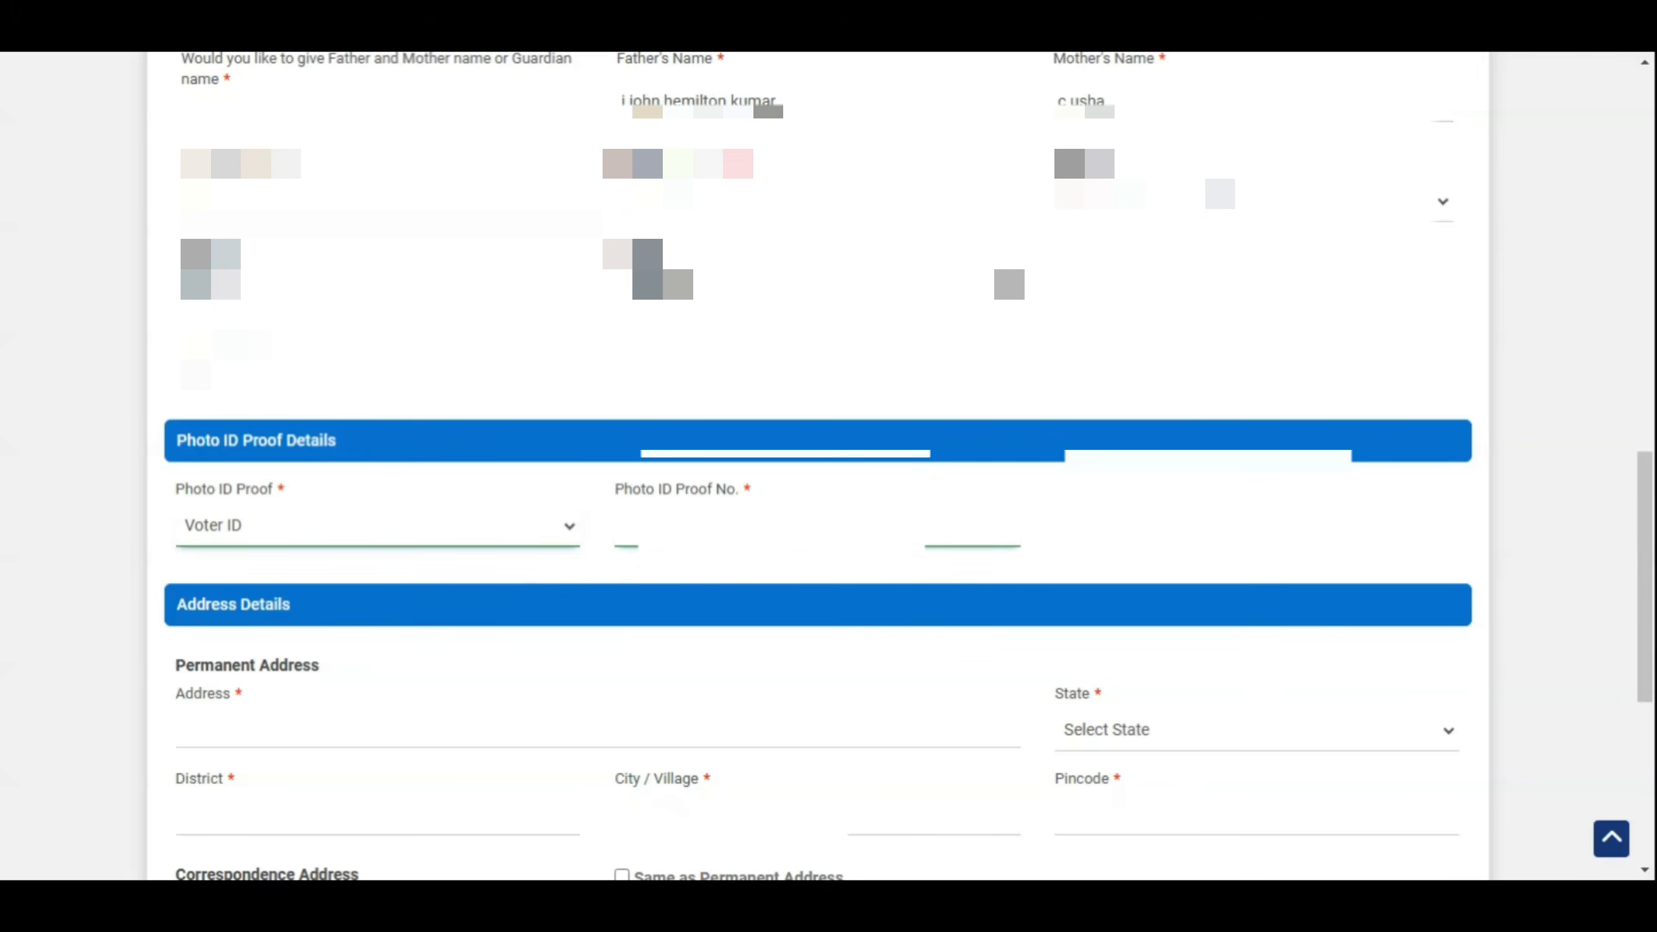
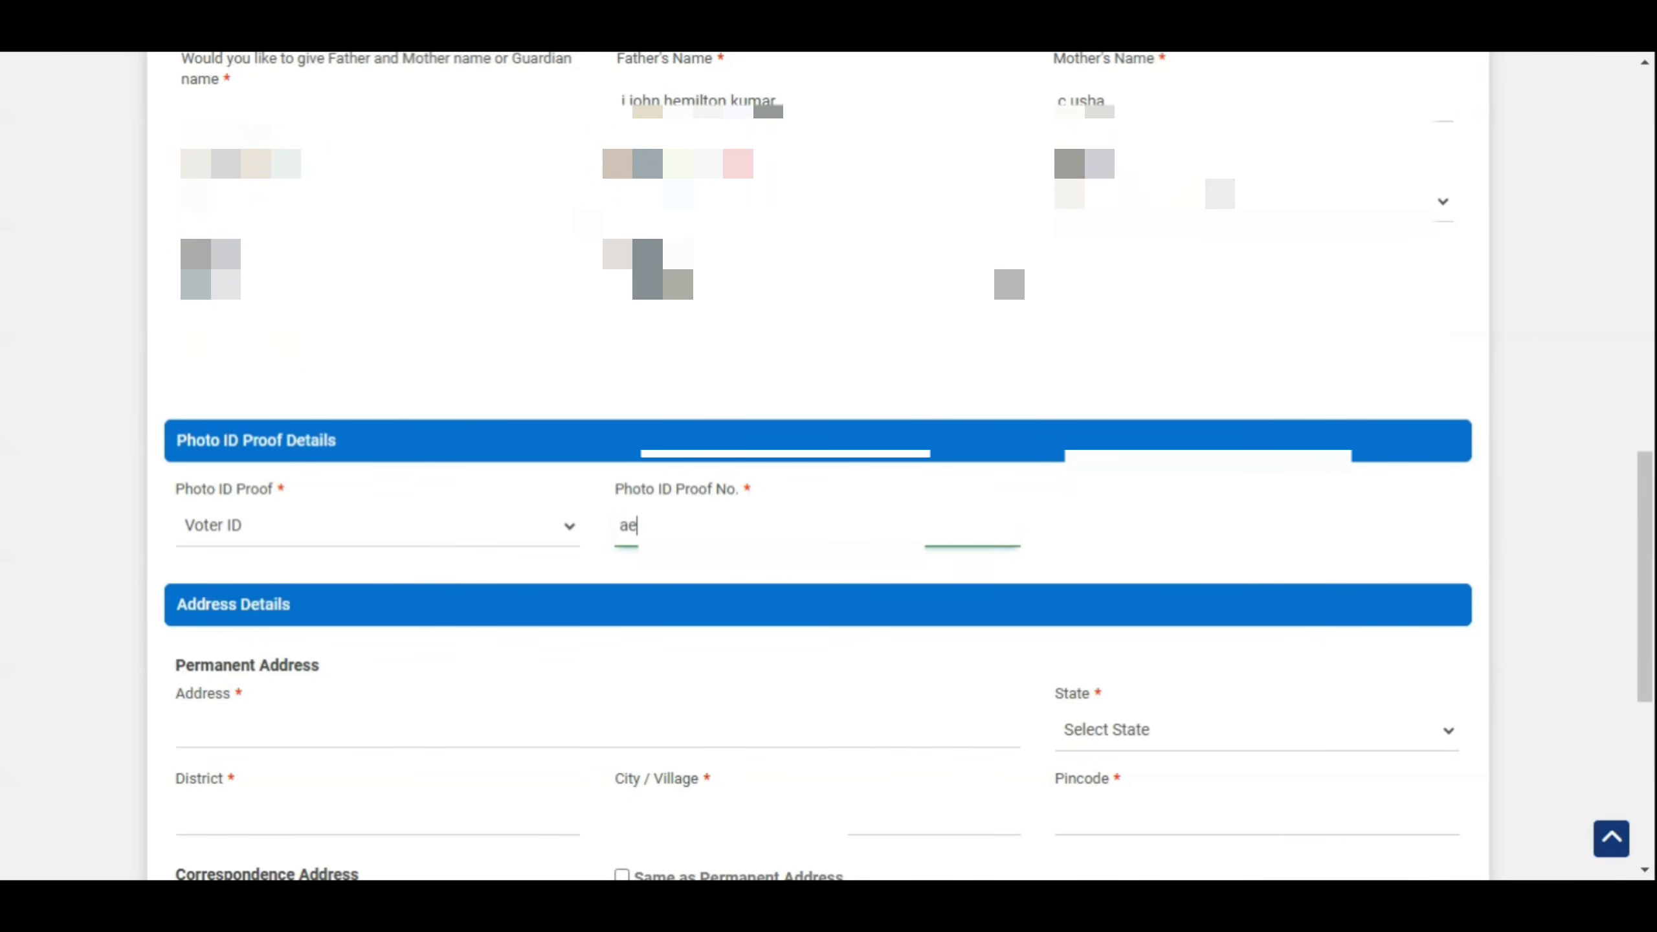
pyautogui.press('Tab')
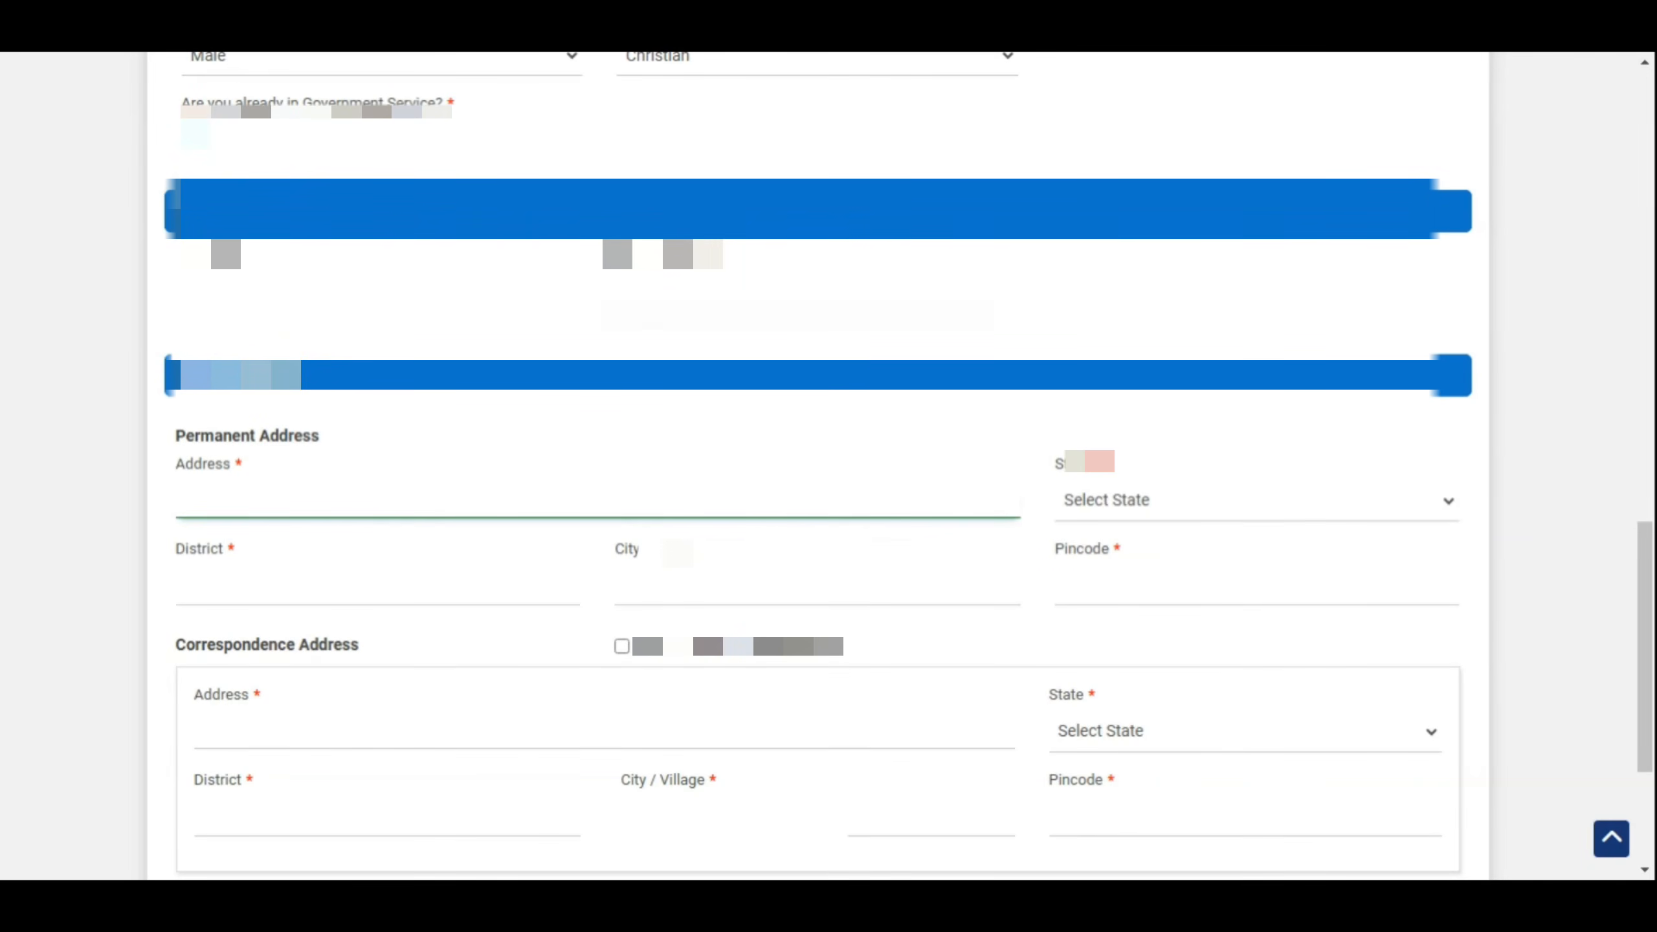
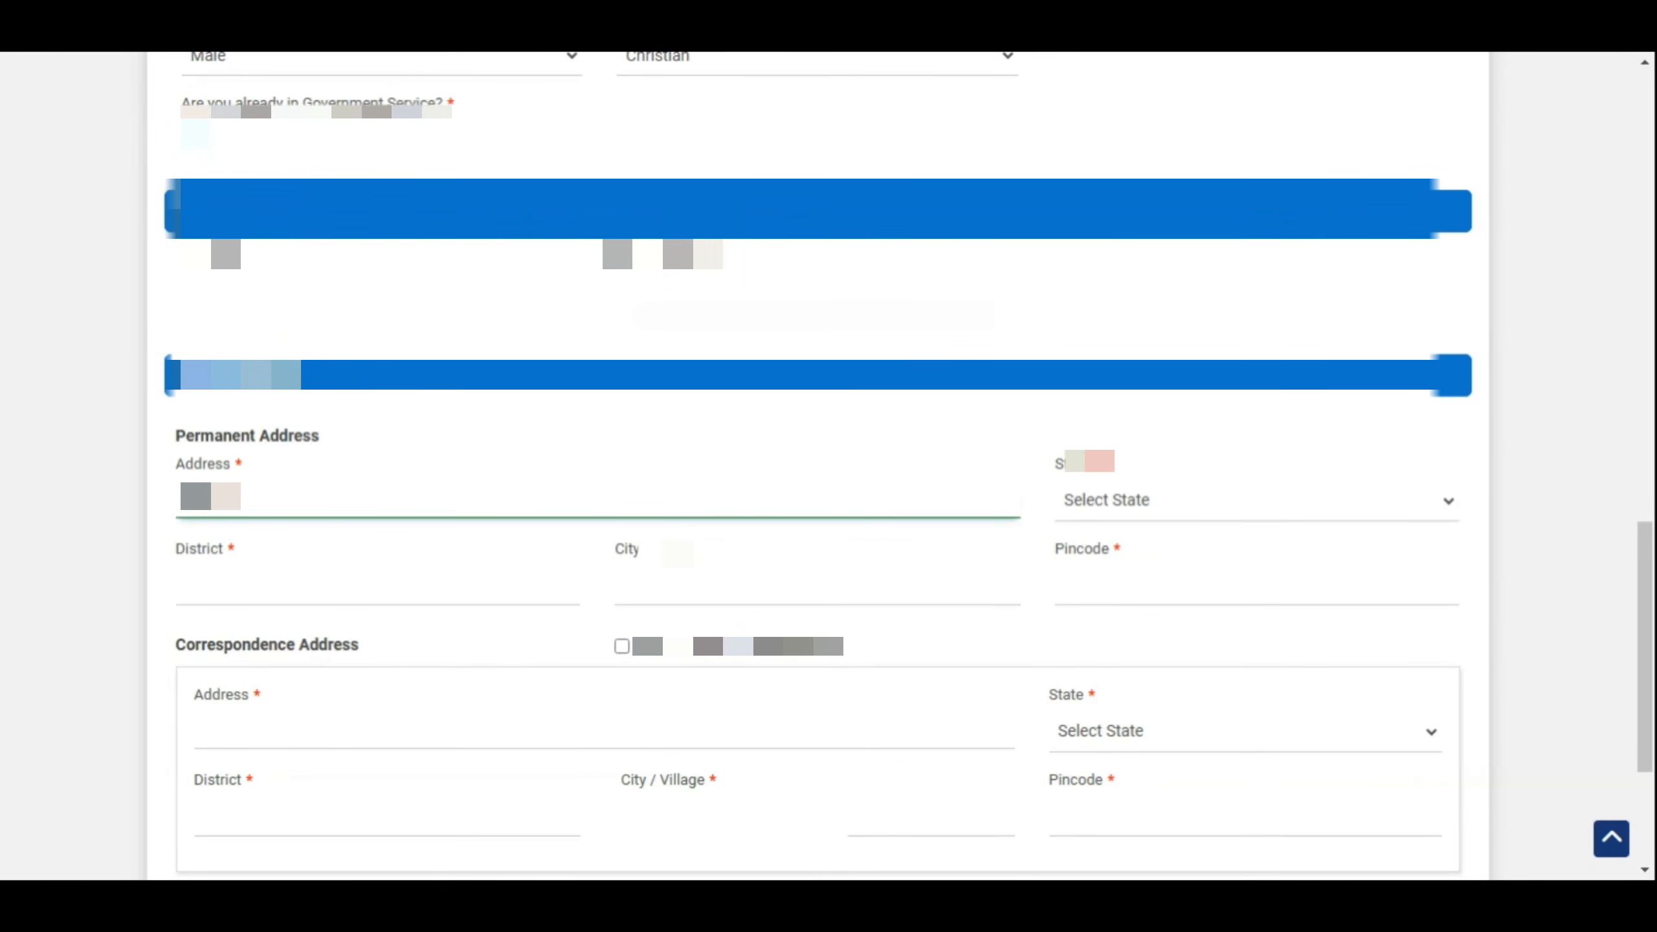
# Step: Set the permanent address state to Tamil Nadu and the district to Kanyakumari
pyautogui.click(1168, 517)
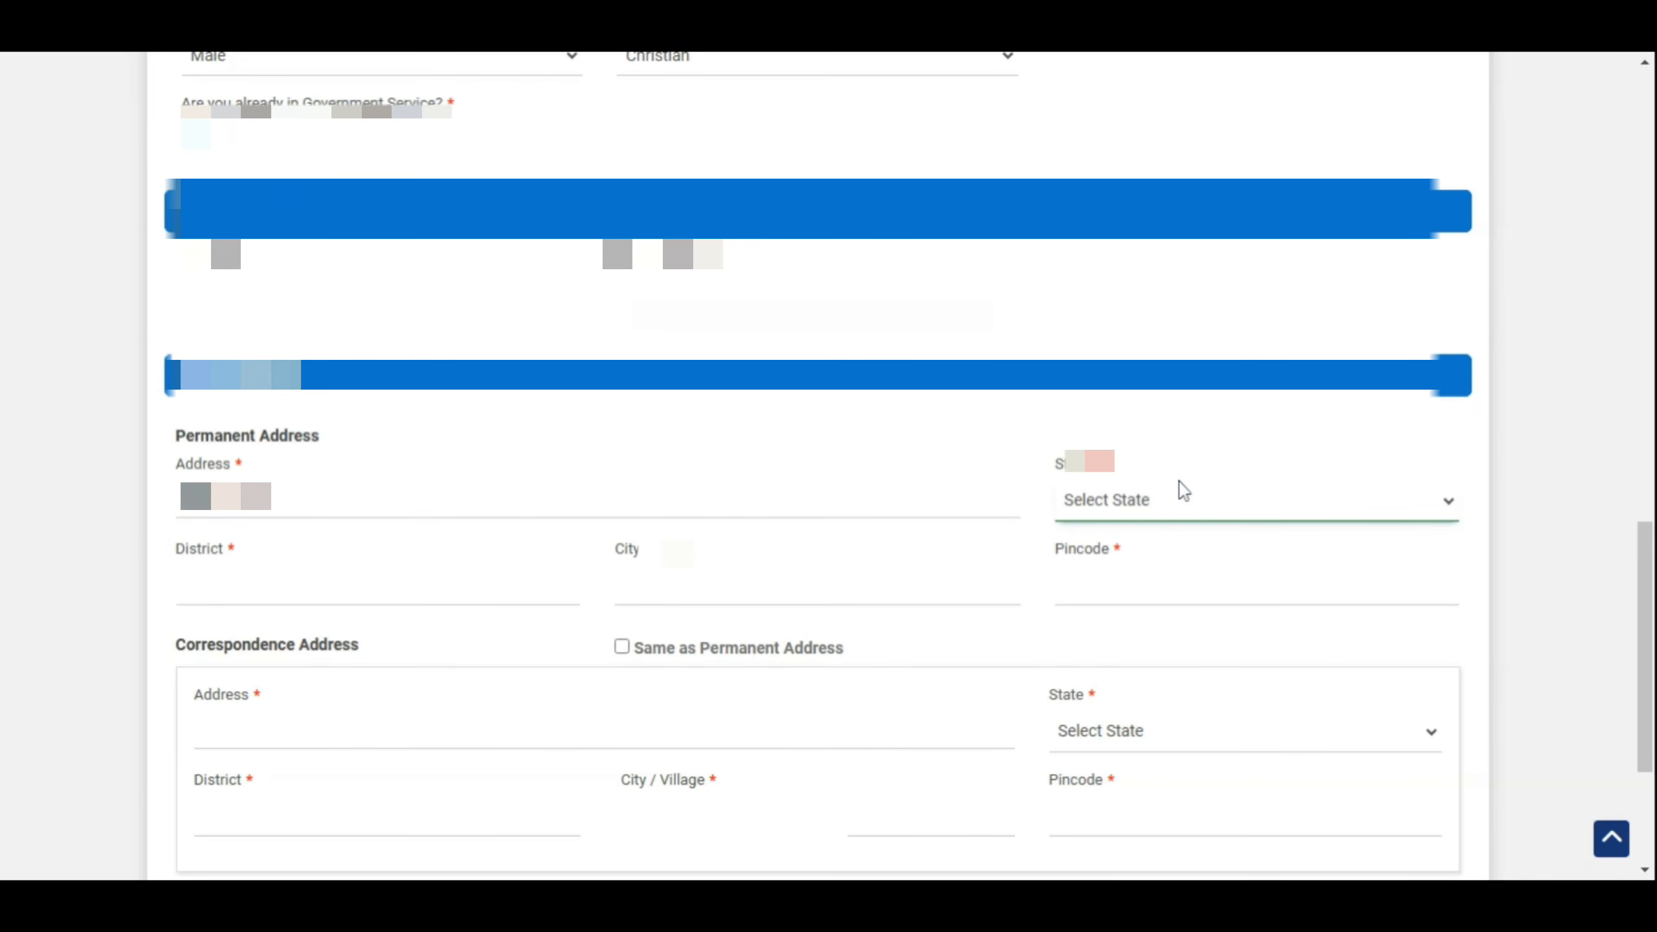
pyautogui.press('Return')
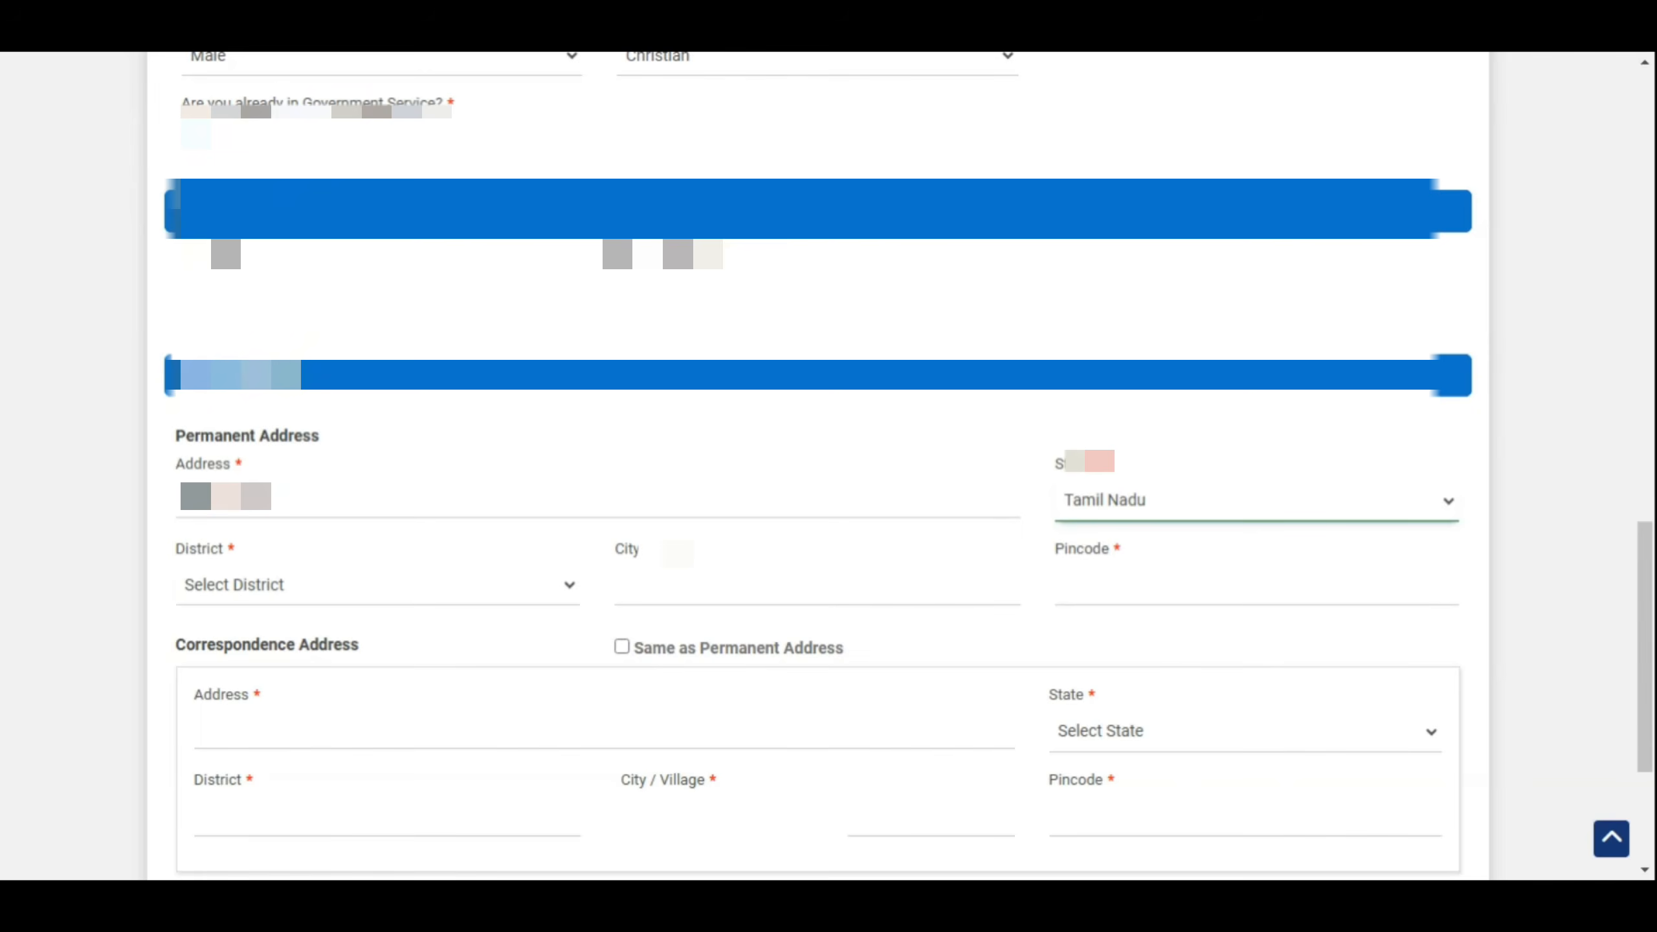
pyautogui.click(381, 597)
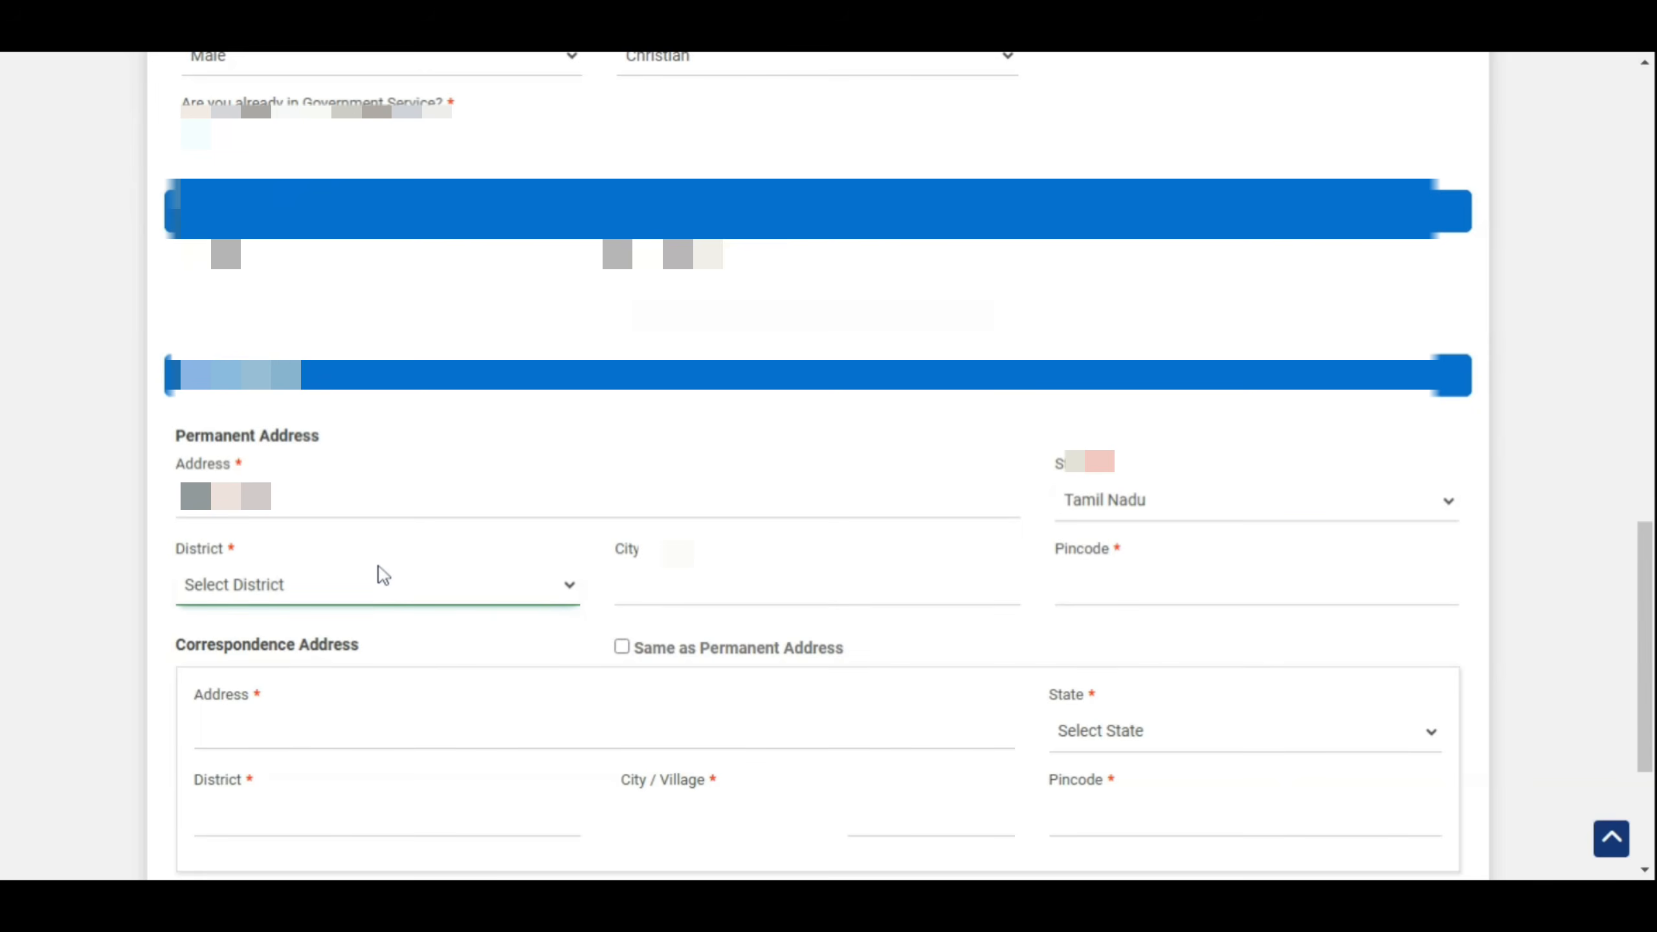
pyautogui.press('Return')
pyautogui.click(742, 593)
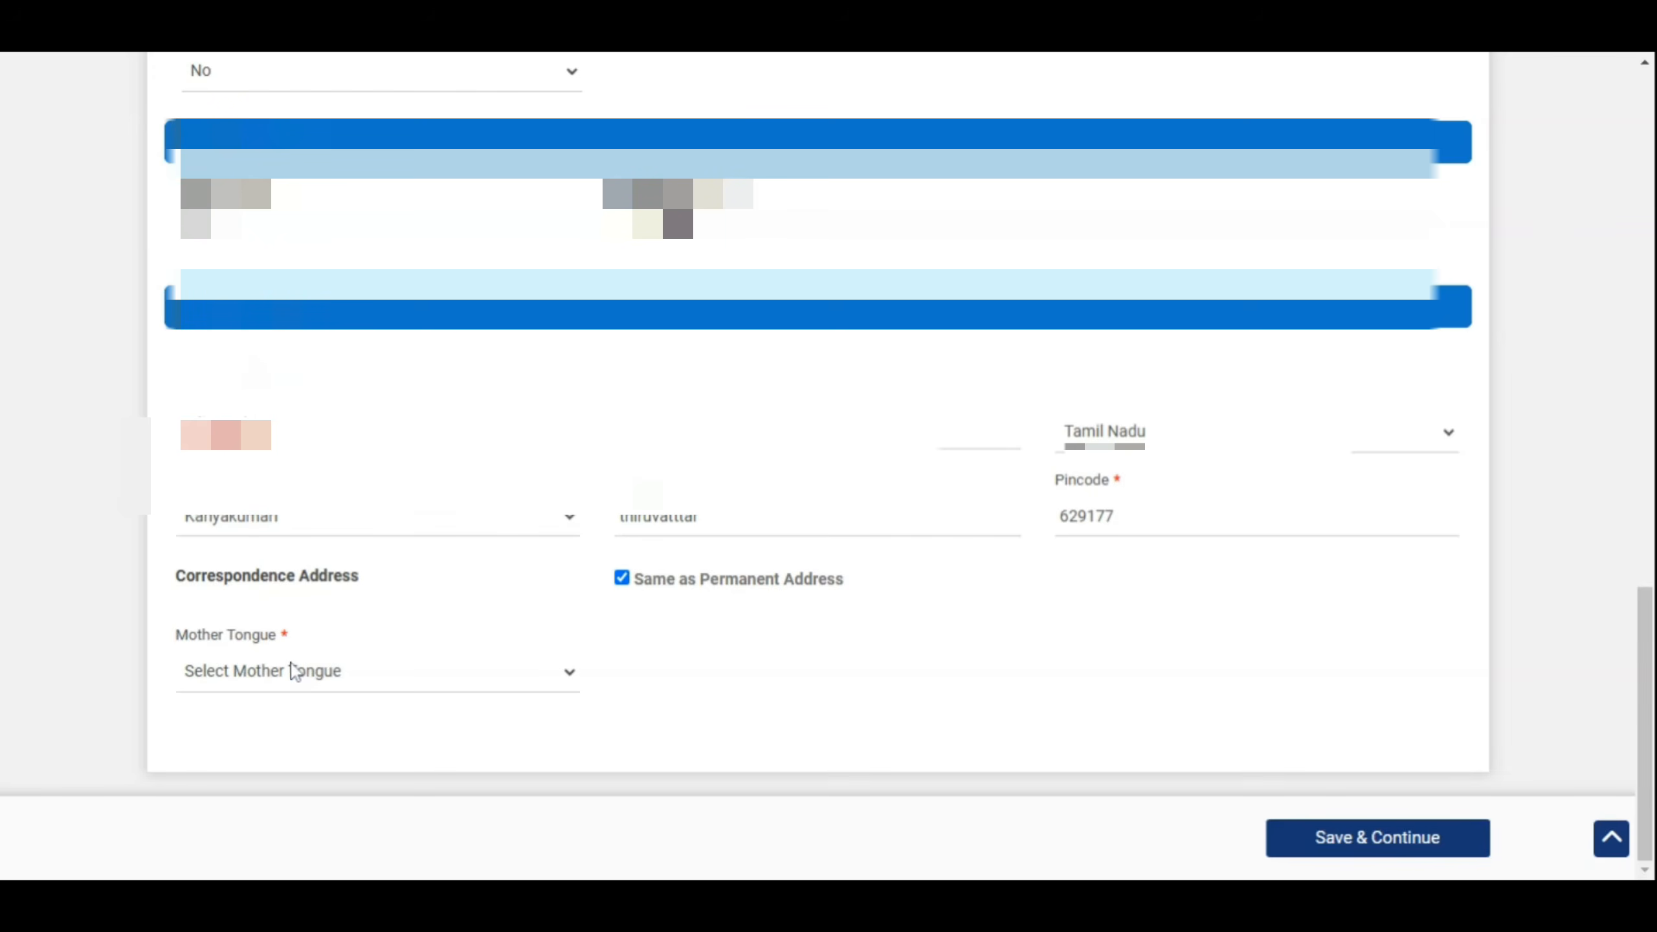
# Step: Choose Tamil as mother tongue and save the personal details
pyautogui.click(308, 684)
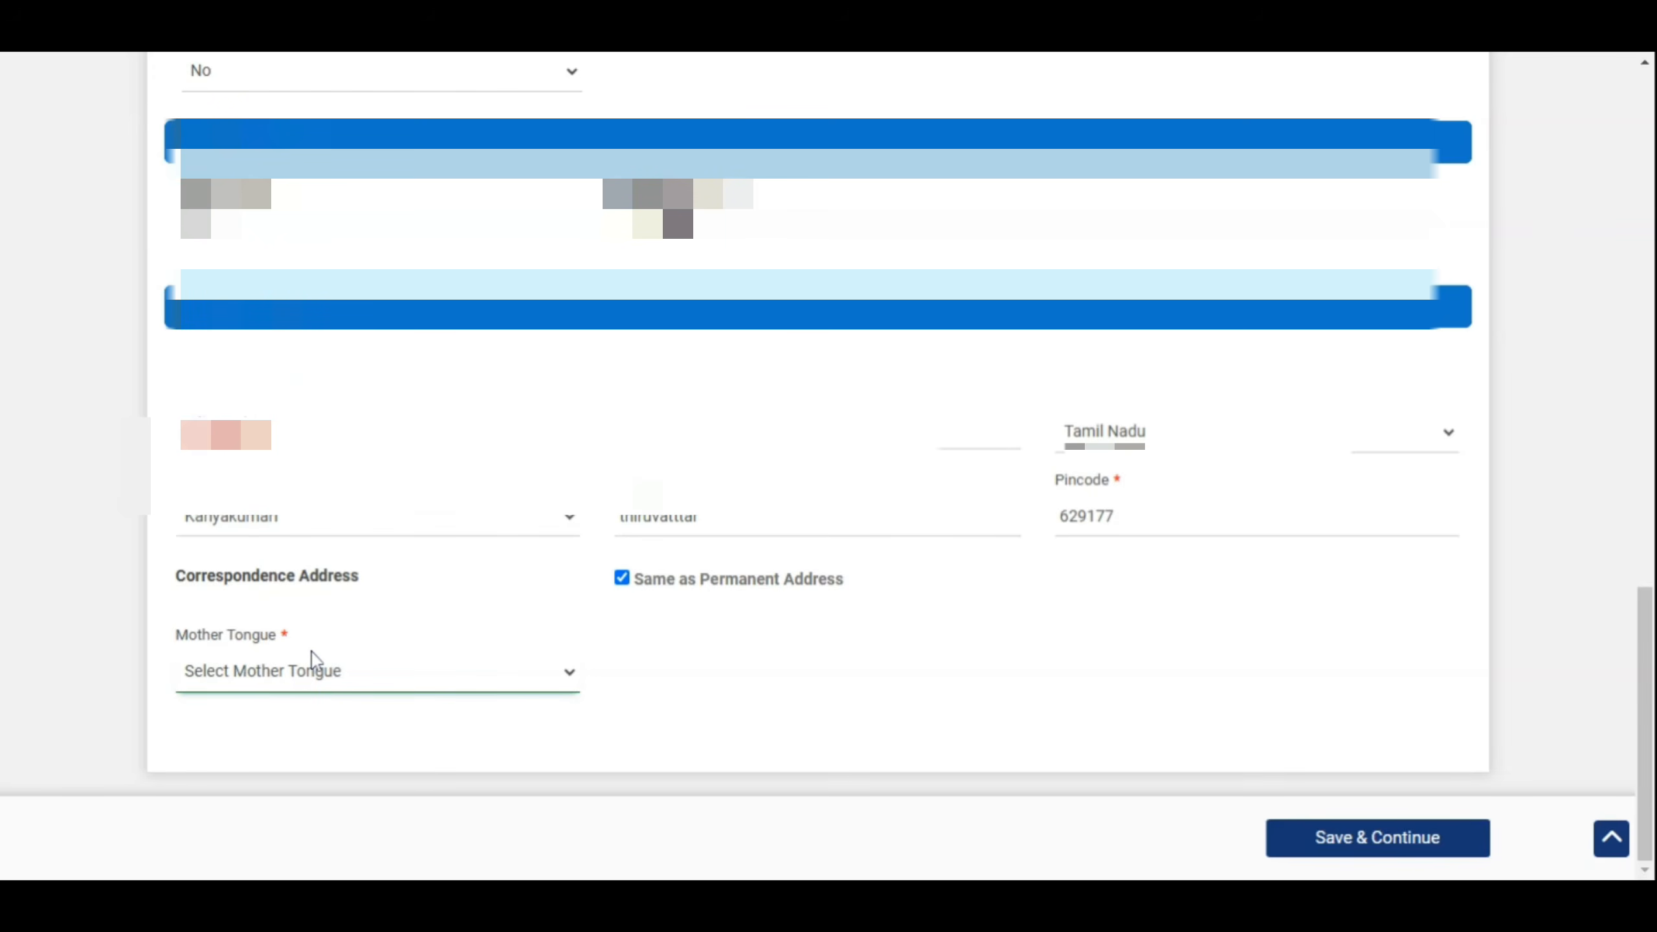
pyautogui.press('t')
pyautogui.click(1334, 841)
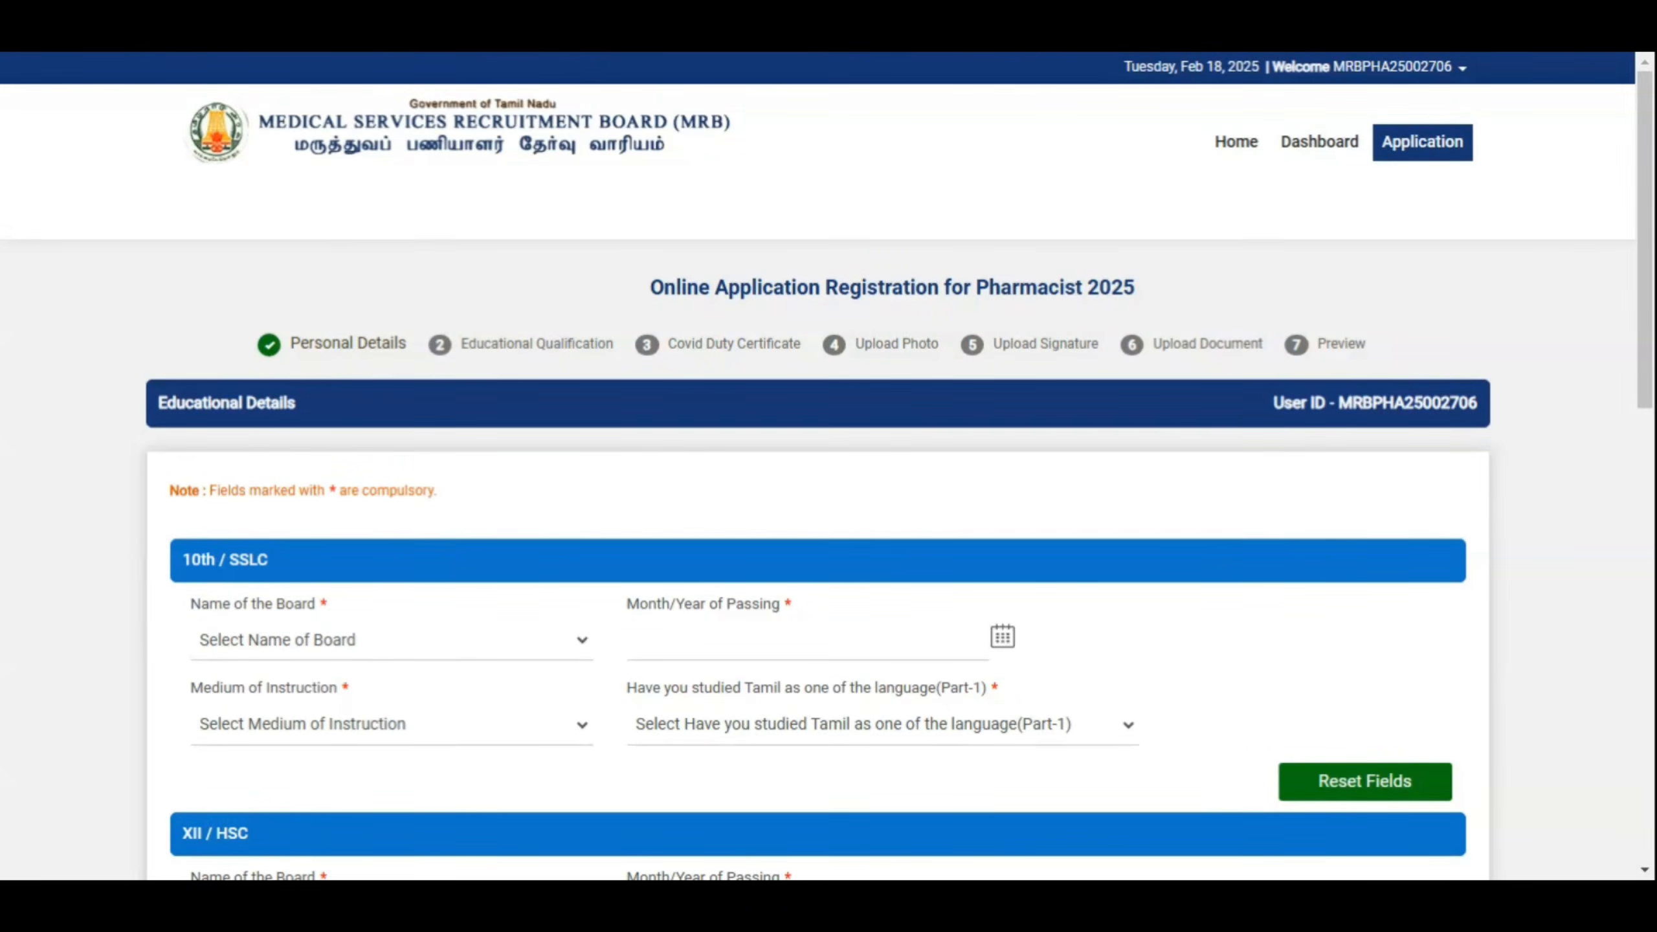
# Step: Fill the 10th details: CBSE board, passed March 2011, English medium, Tamil studied Yes
pyautogui.scroll(-2, 818, 457)
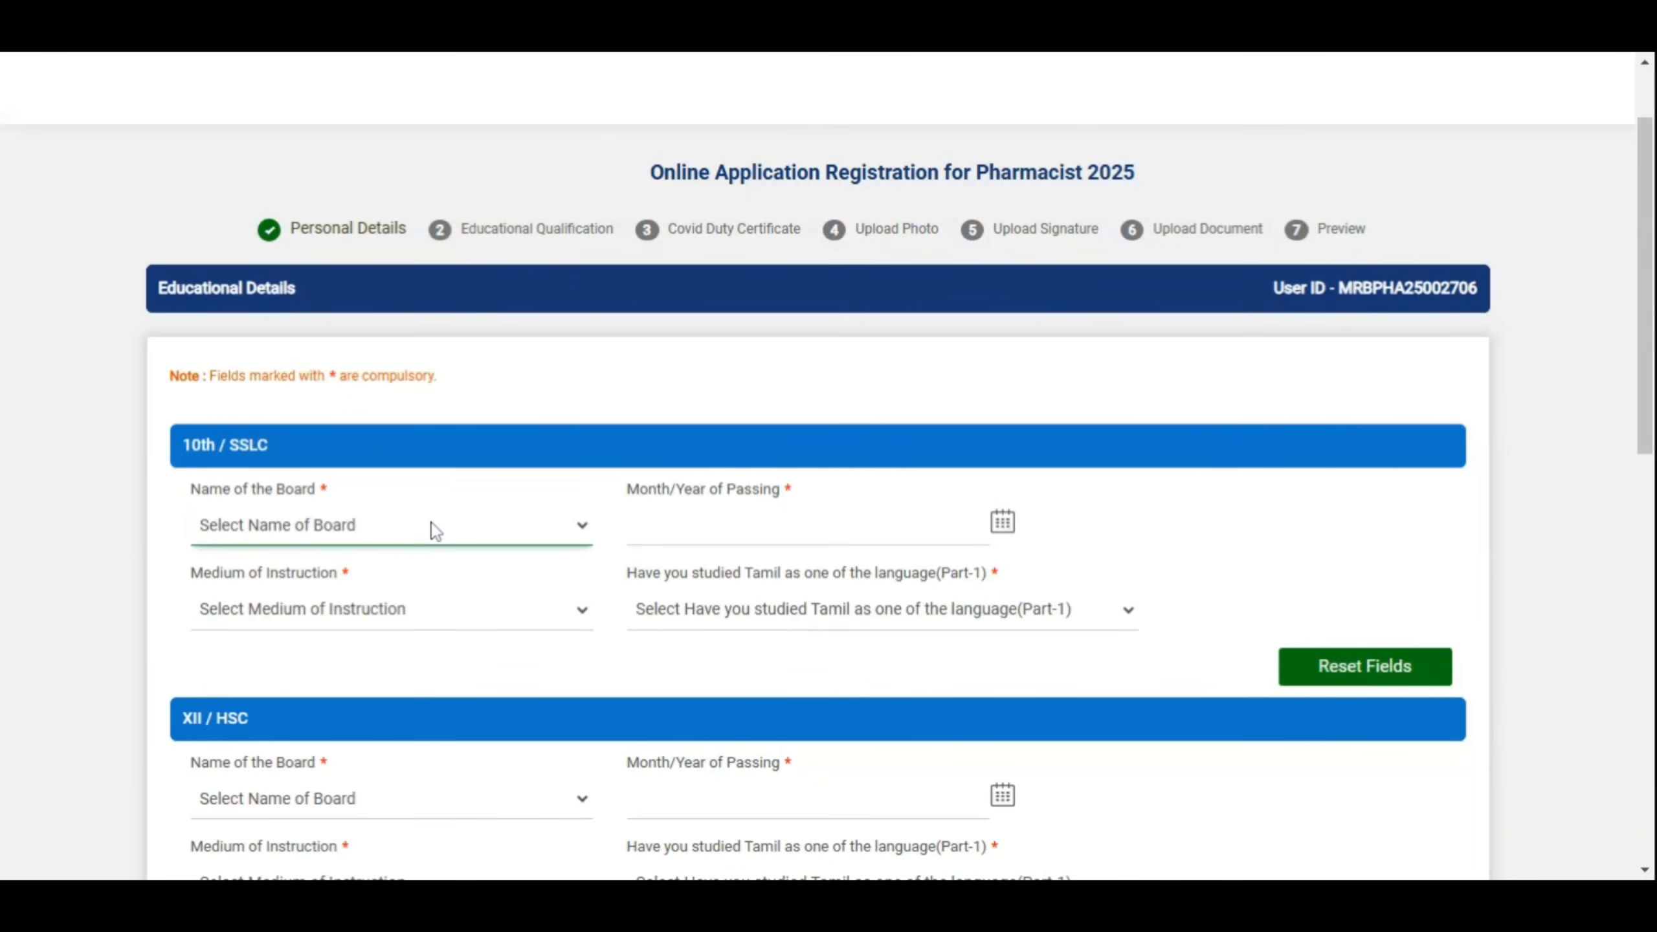
pyautogui.click(431, 560)
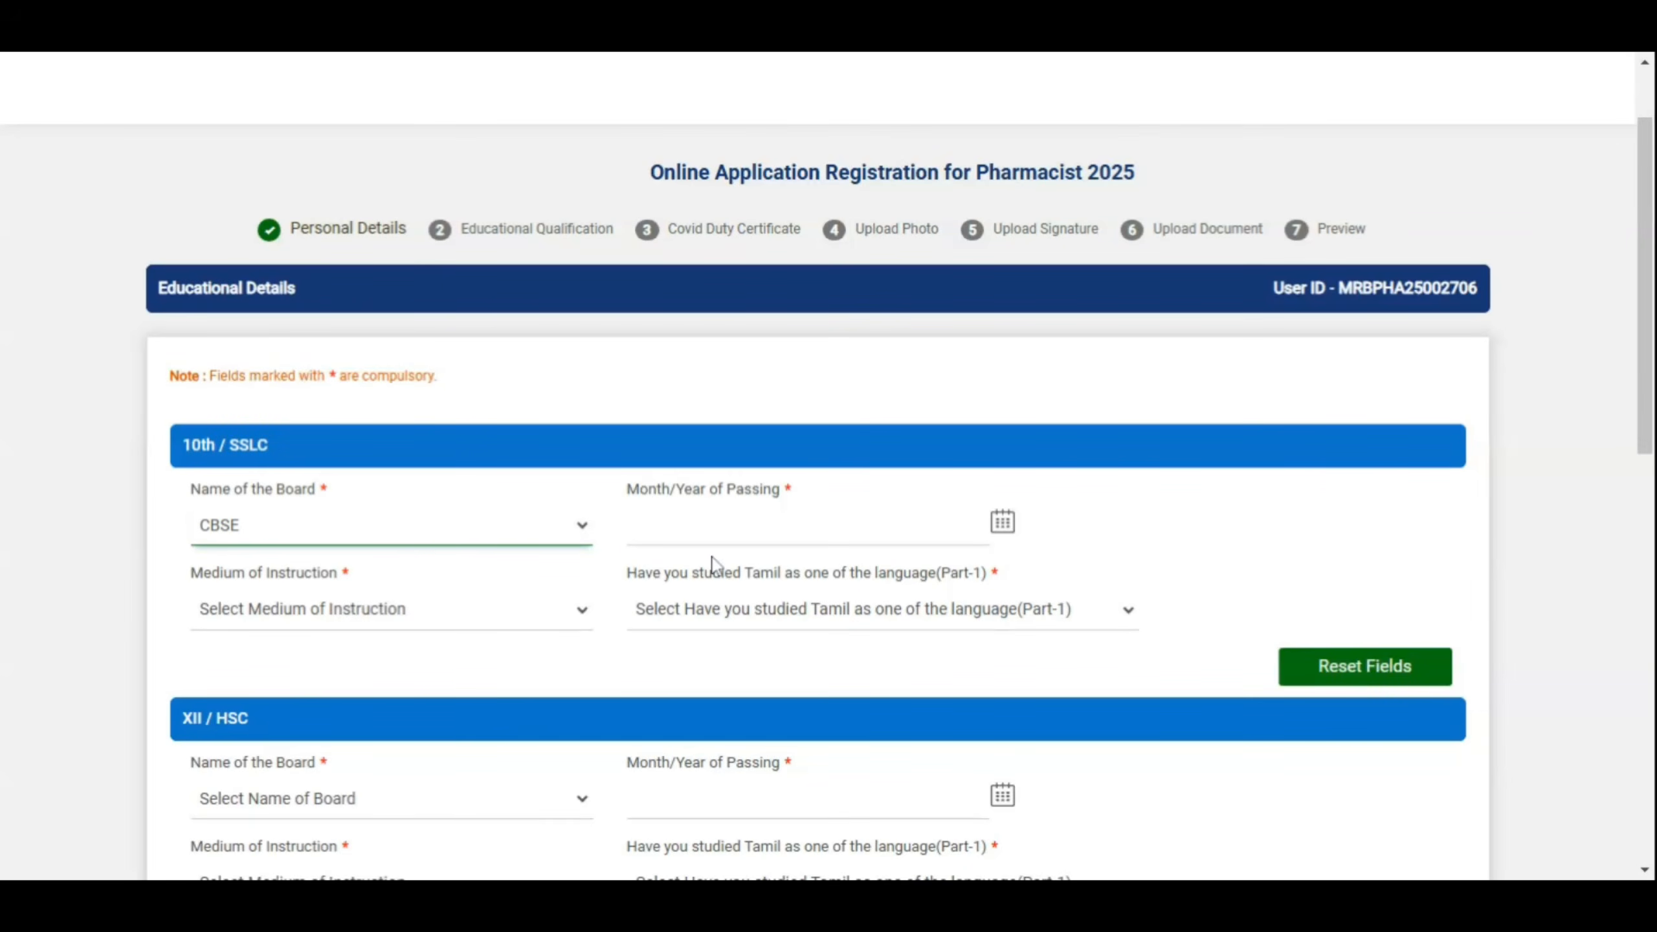
pyautogui.click(1005, 537)
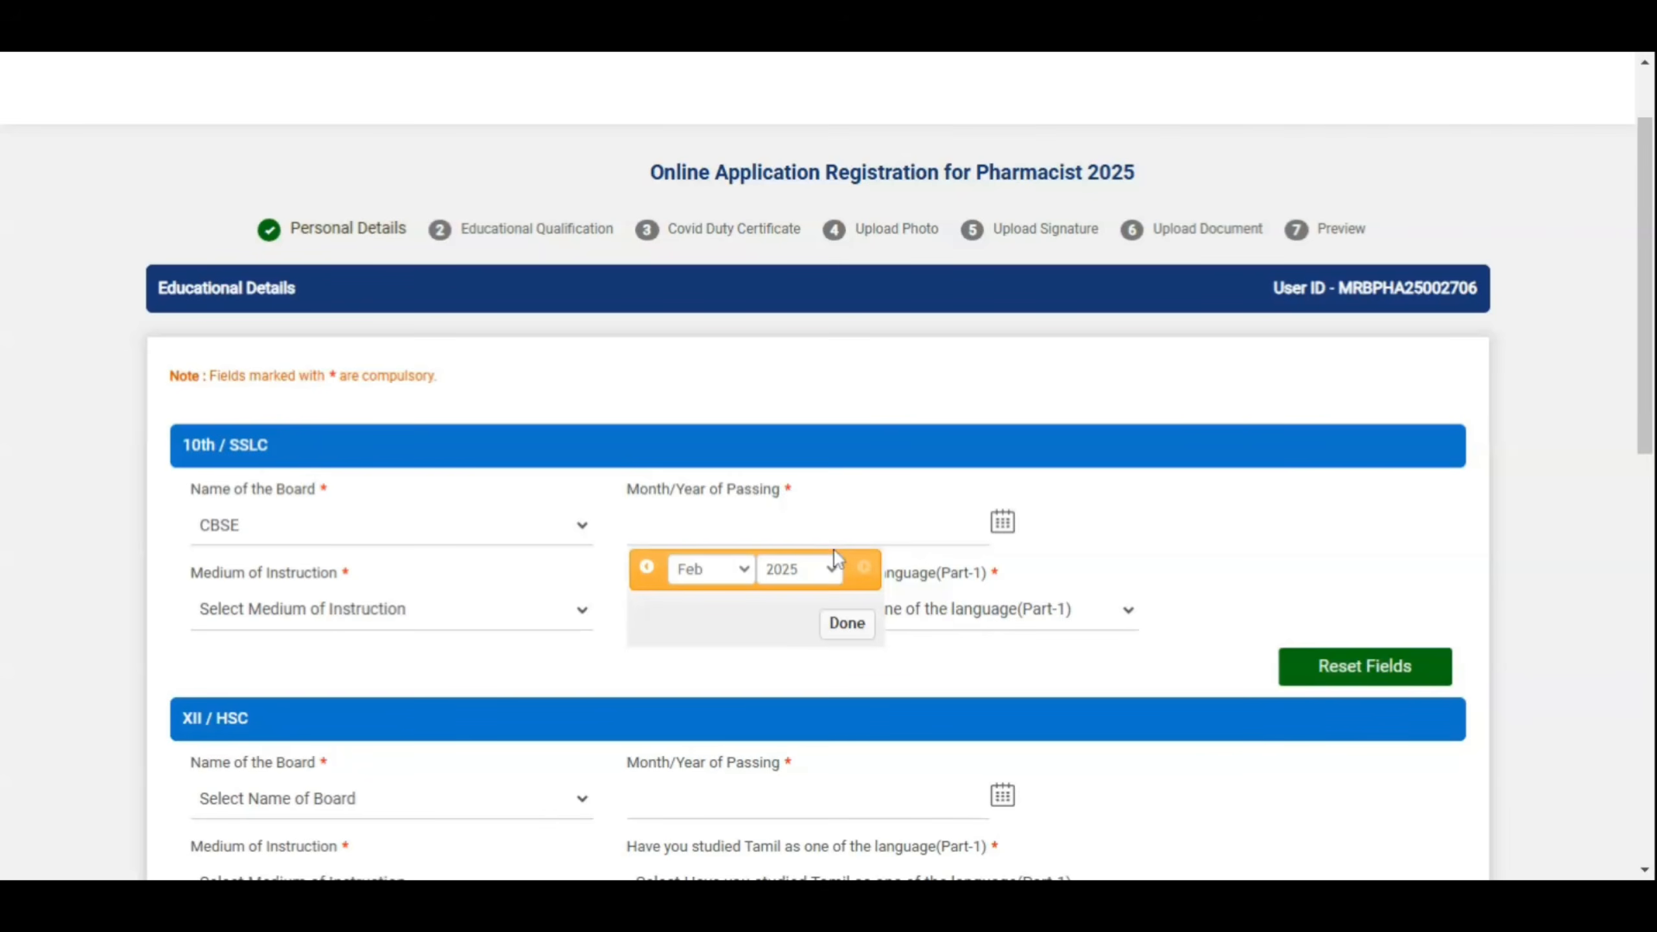
pyautogui.click(777, 413)
pyautogui.click(745, 577)
pyautogui.click(721, 304)
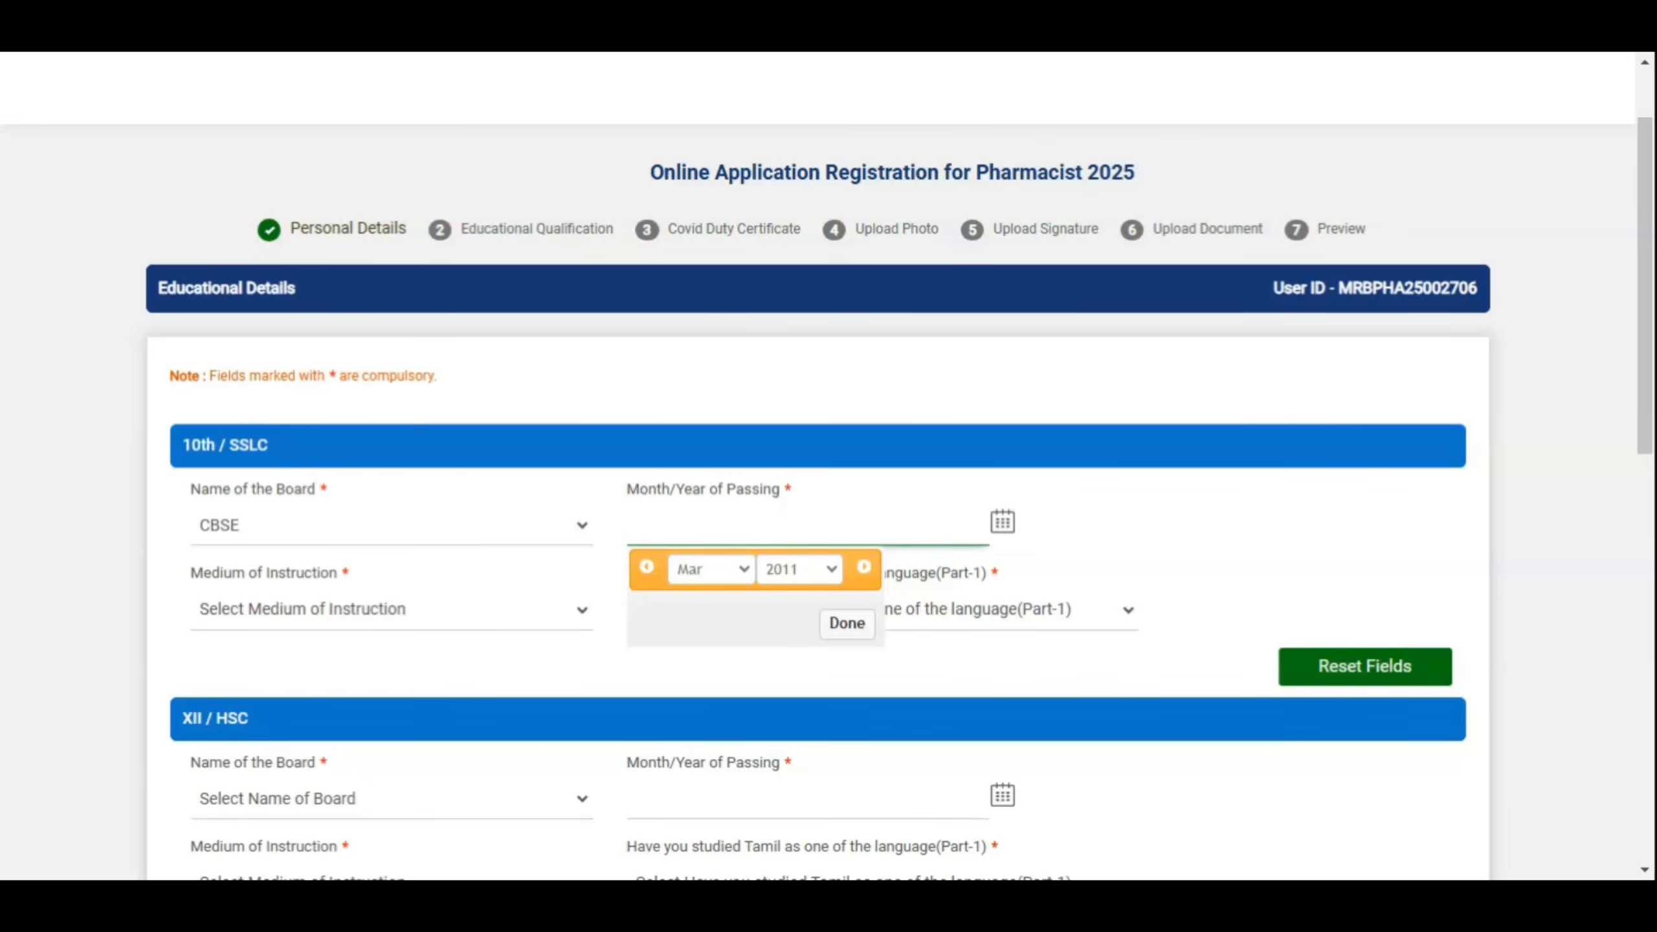
pyautogui.click(837, 631)
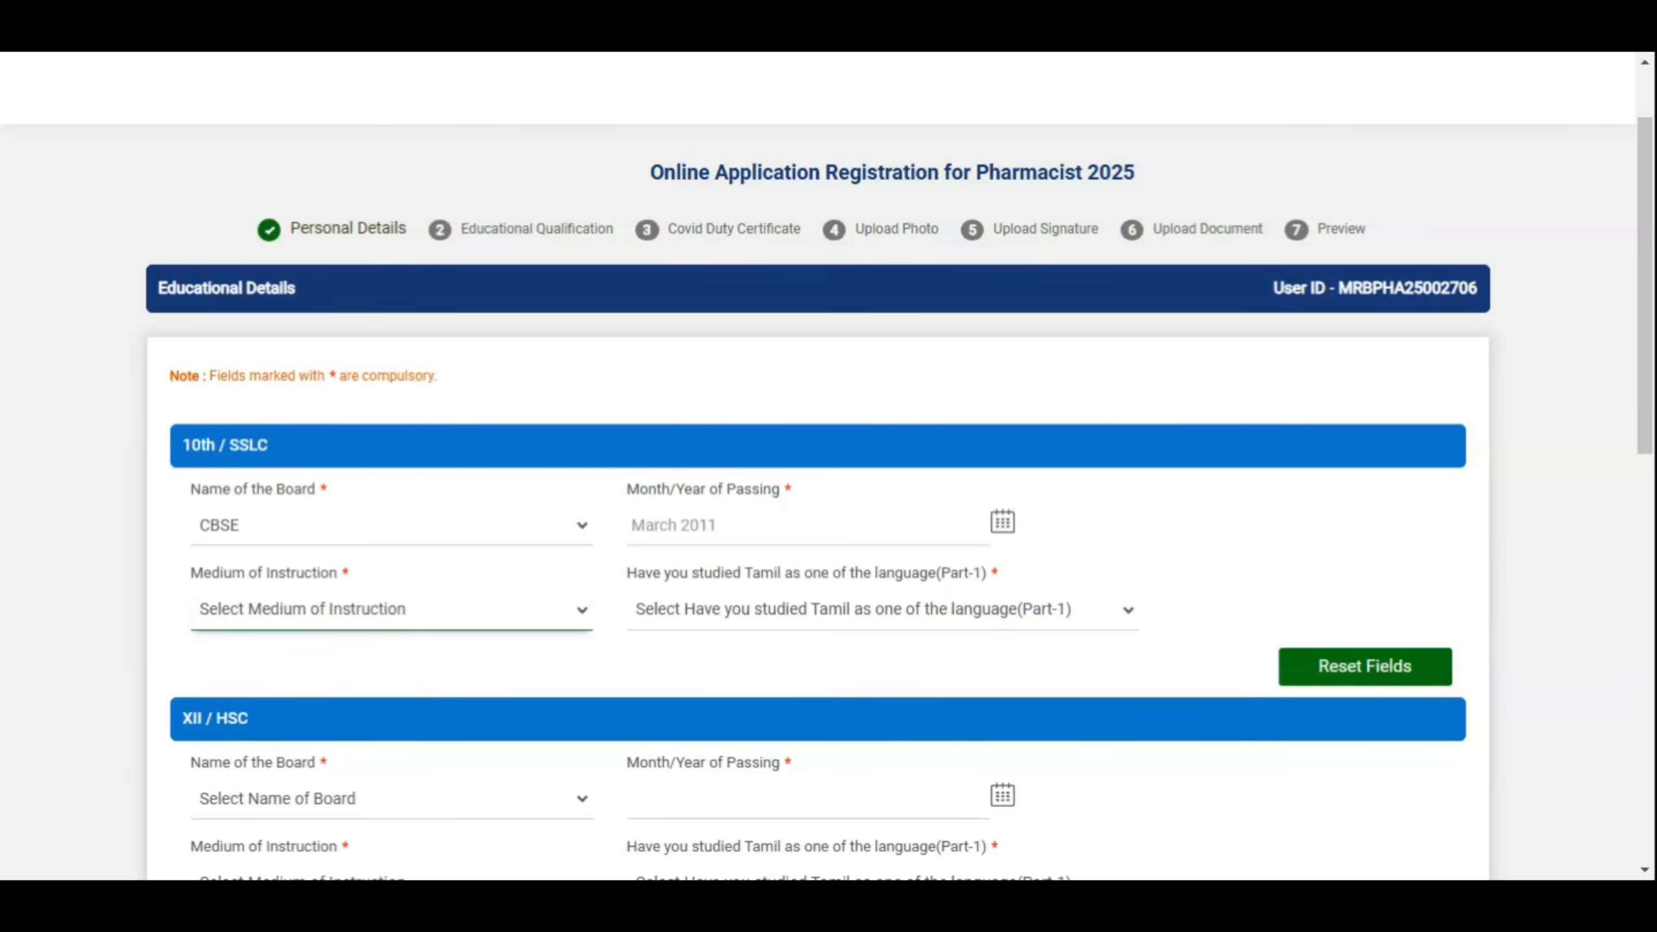
pyautogui.click(405, 219)
pyautogui.click(826, 606)
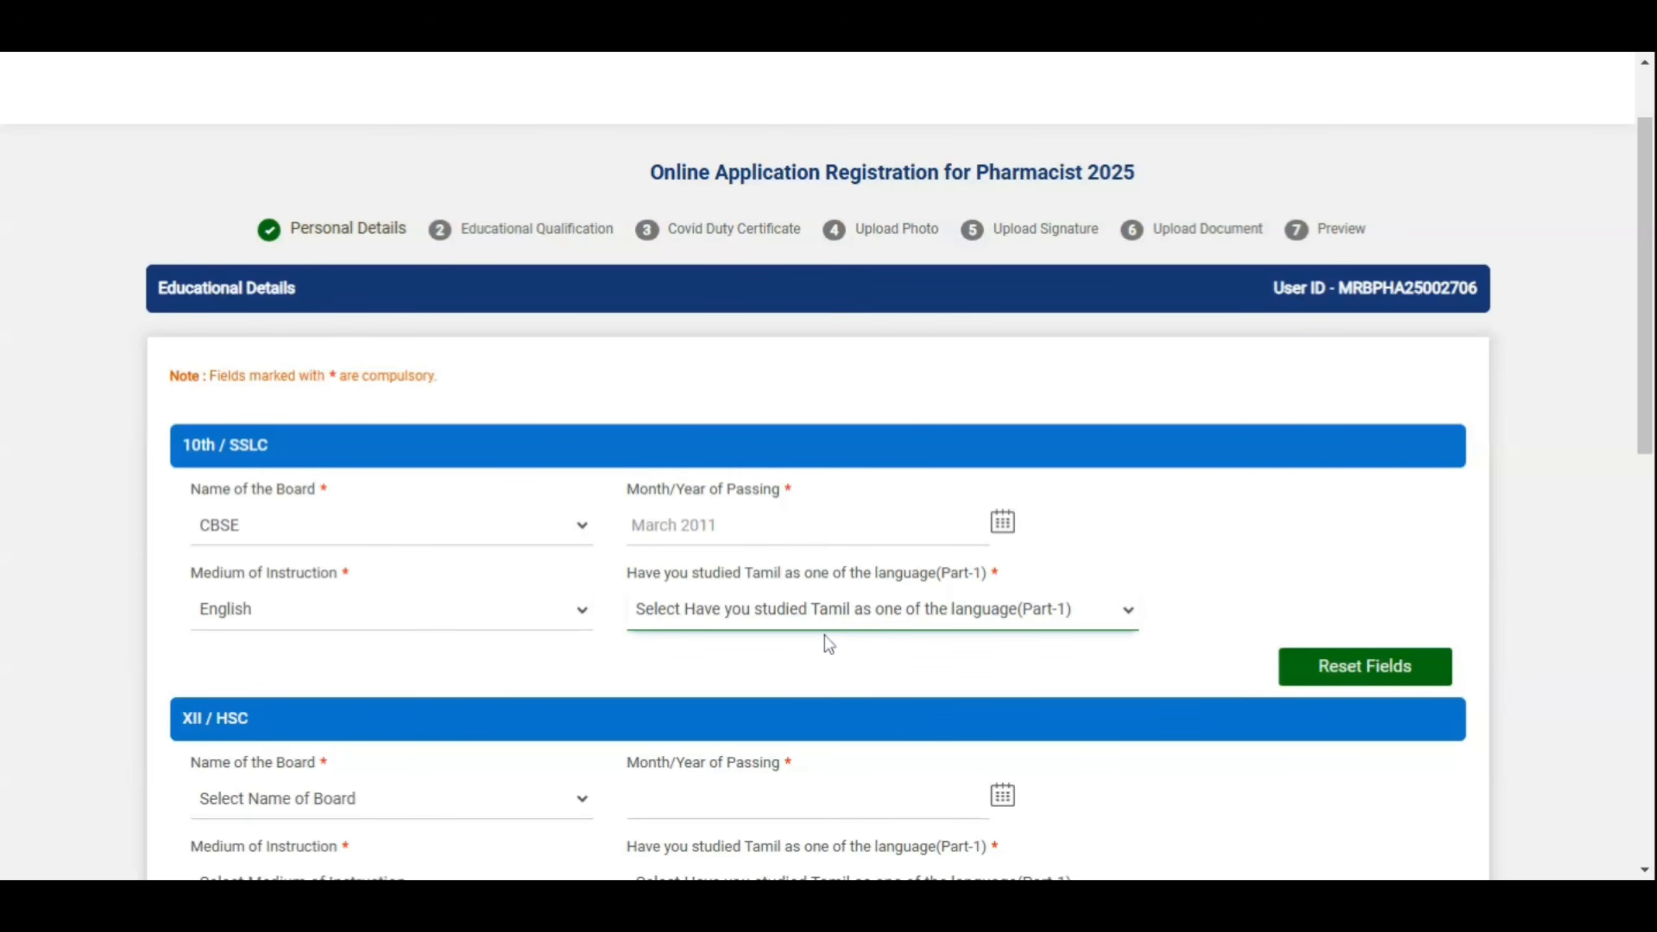
pyautogui.click(823, 634)
# Step: Set the XII board to Tamil Nadu state board and its passing date to April 2013
pyautogui.scroll(-3, 820, 674)
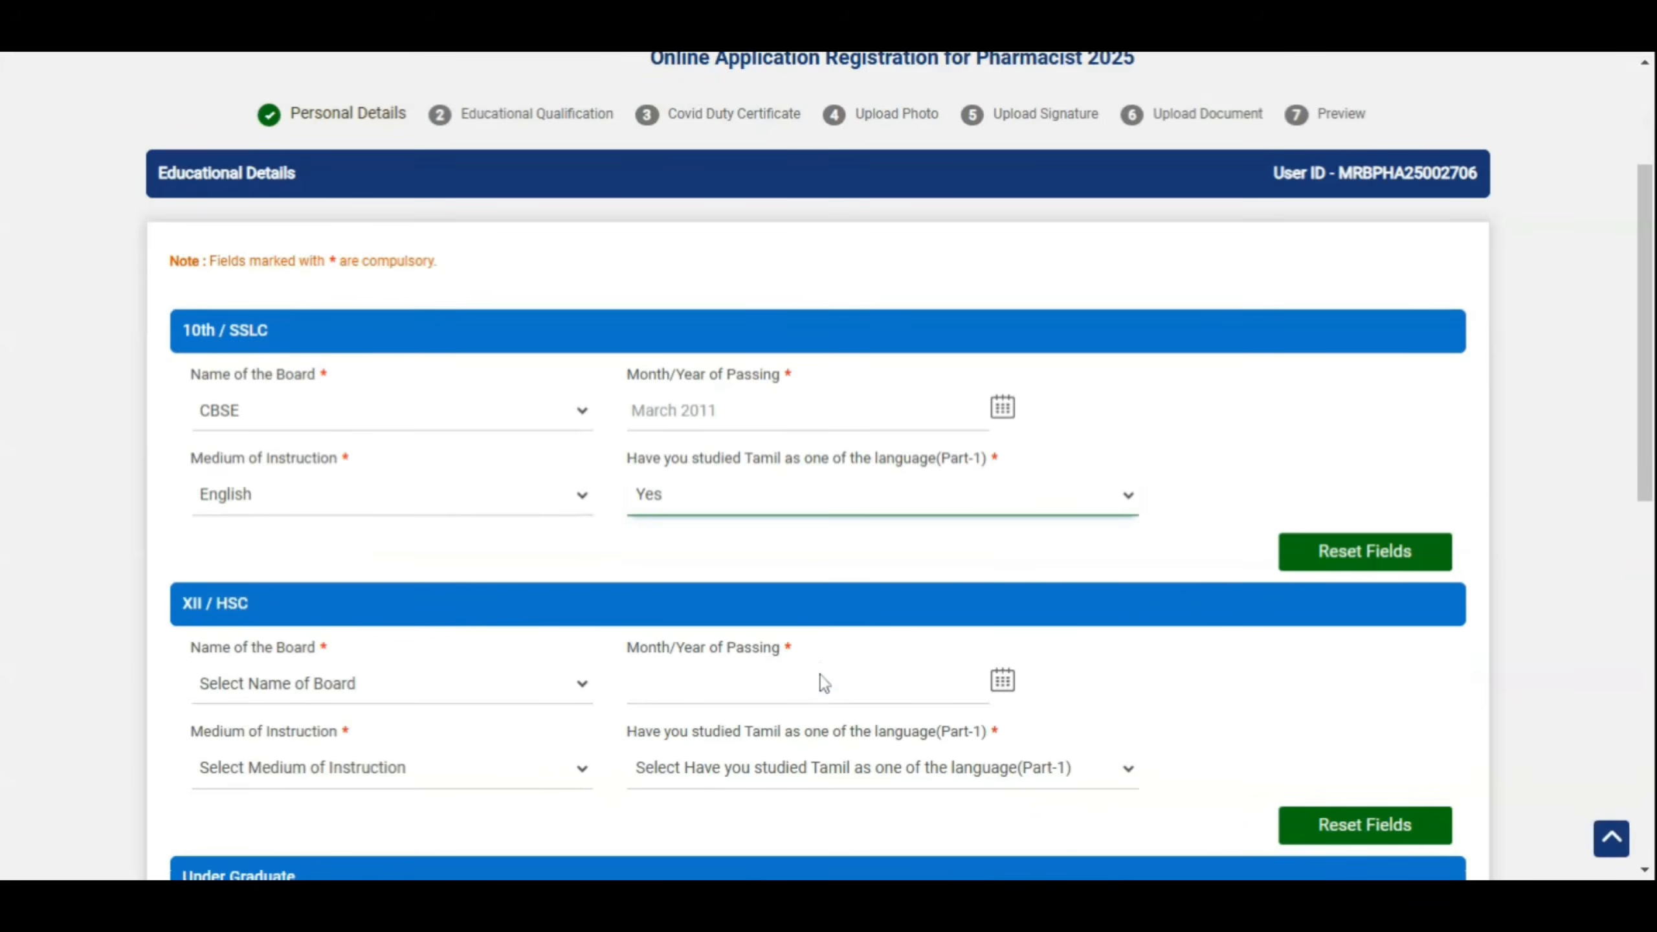
pyautogui.click(555, 585)
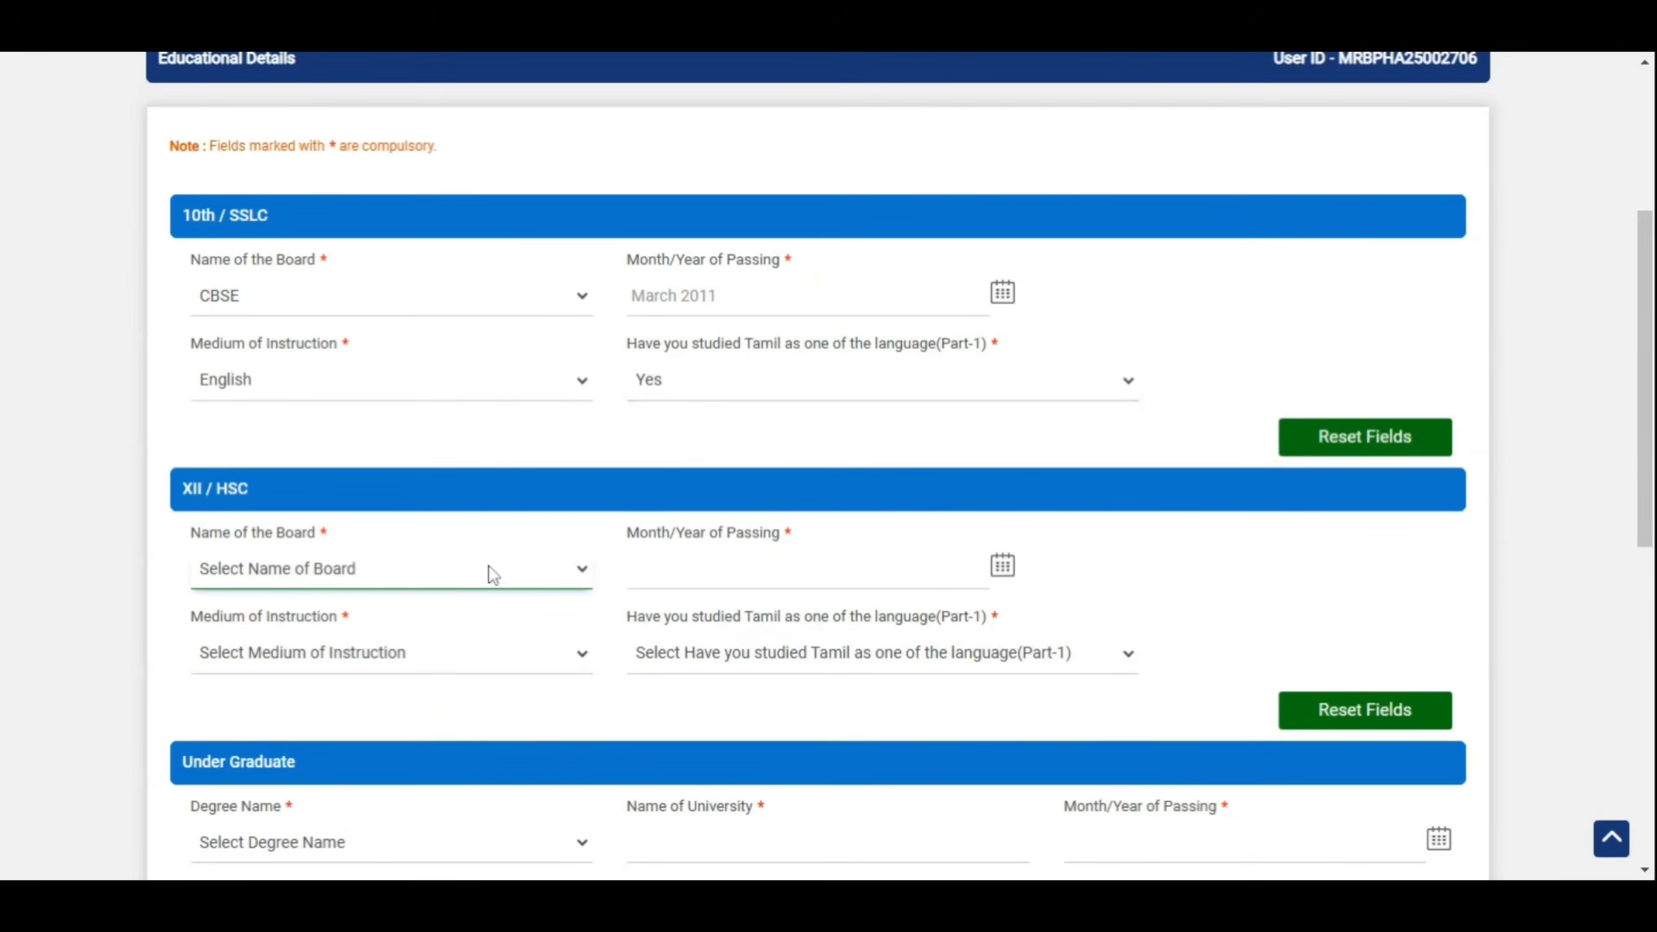
pyautogui.click(476, 602)
pyautogui.click(997, 581)
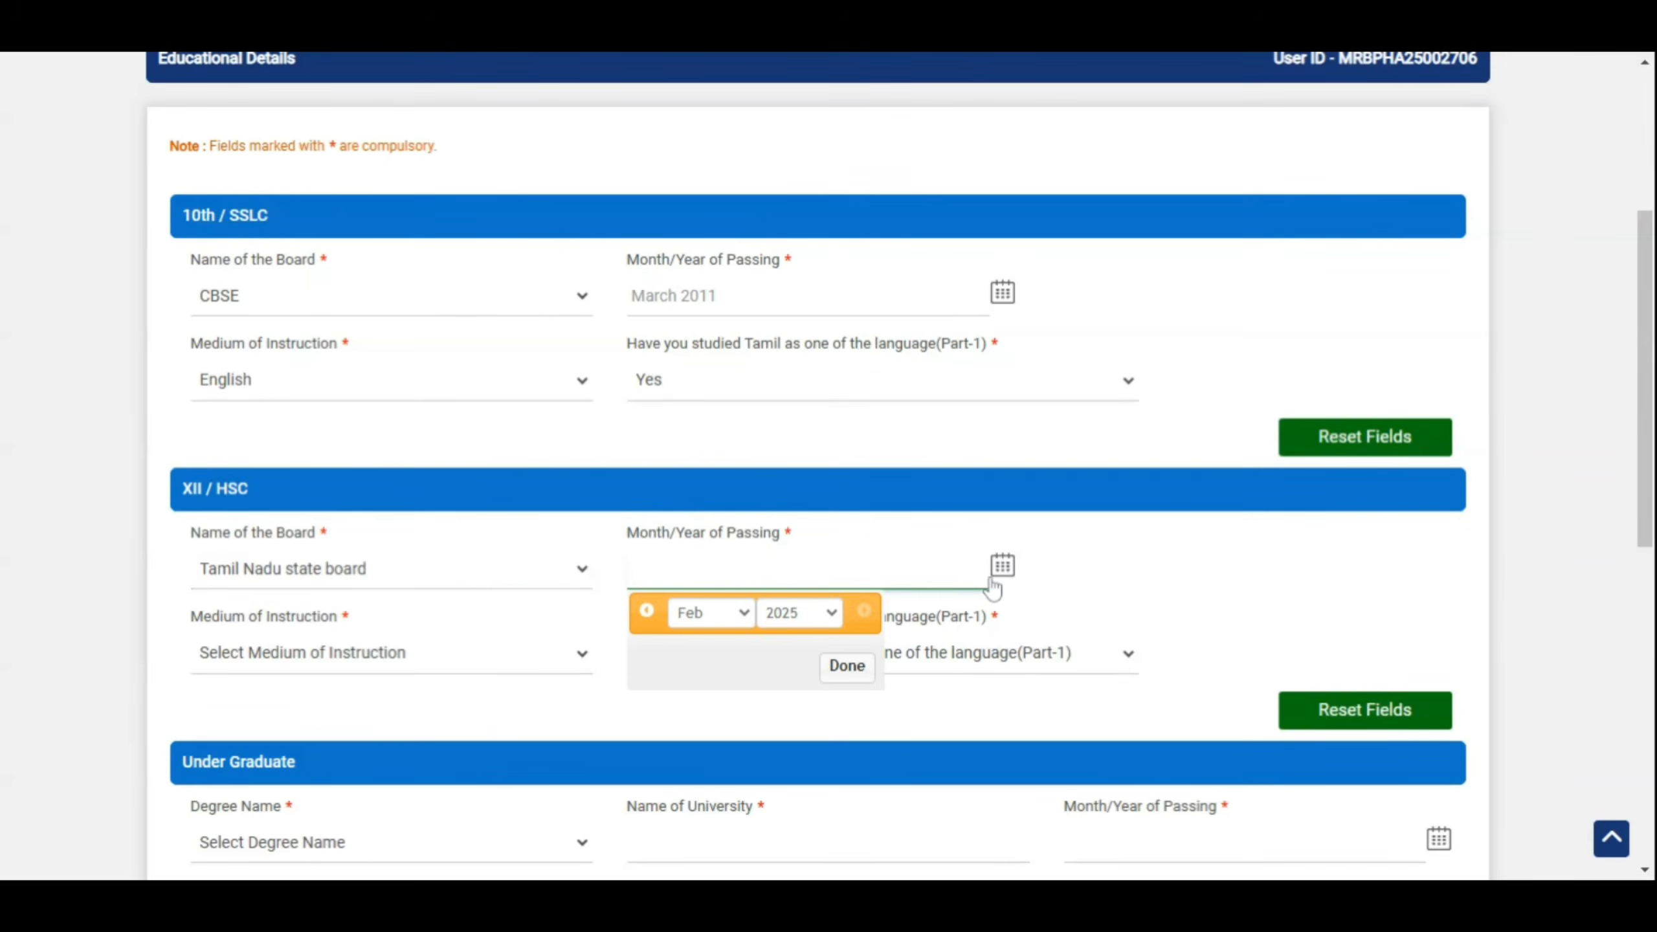
pyautogui.click(860, 610)
pyautogui.click(834, 598)
pyautogui.click(796, 266)
pyautogui.click(724, 604)
pyautogui.click(721, 377)
pyautogui.click(525, 674)
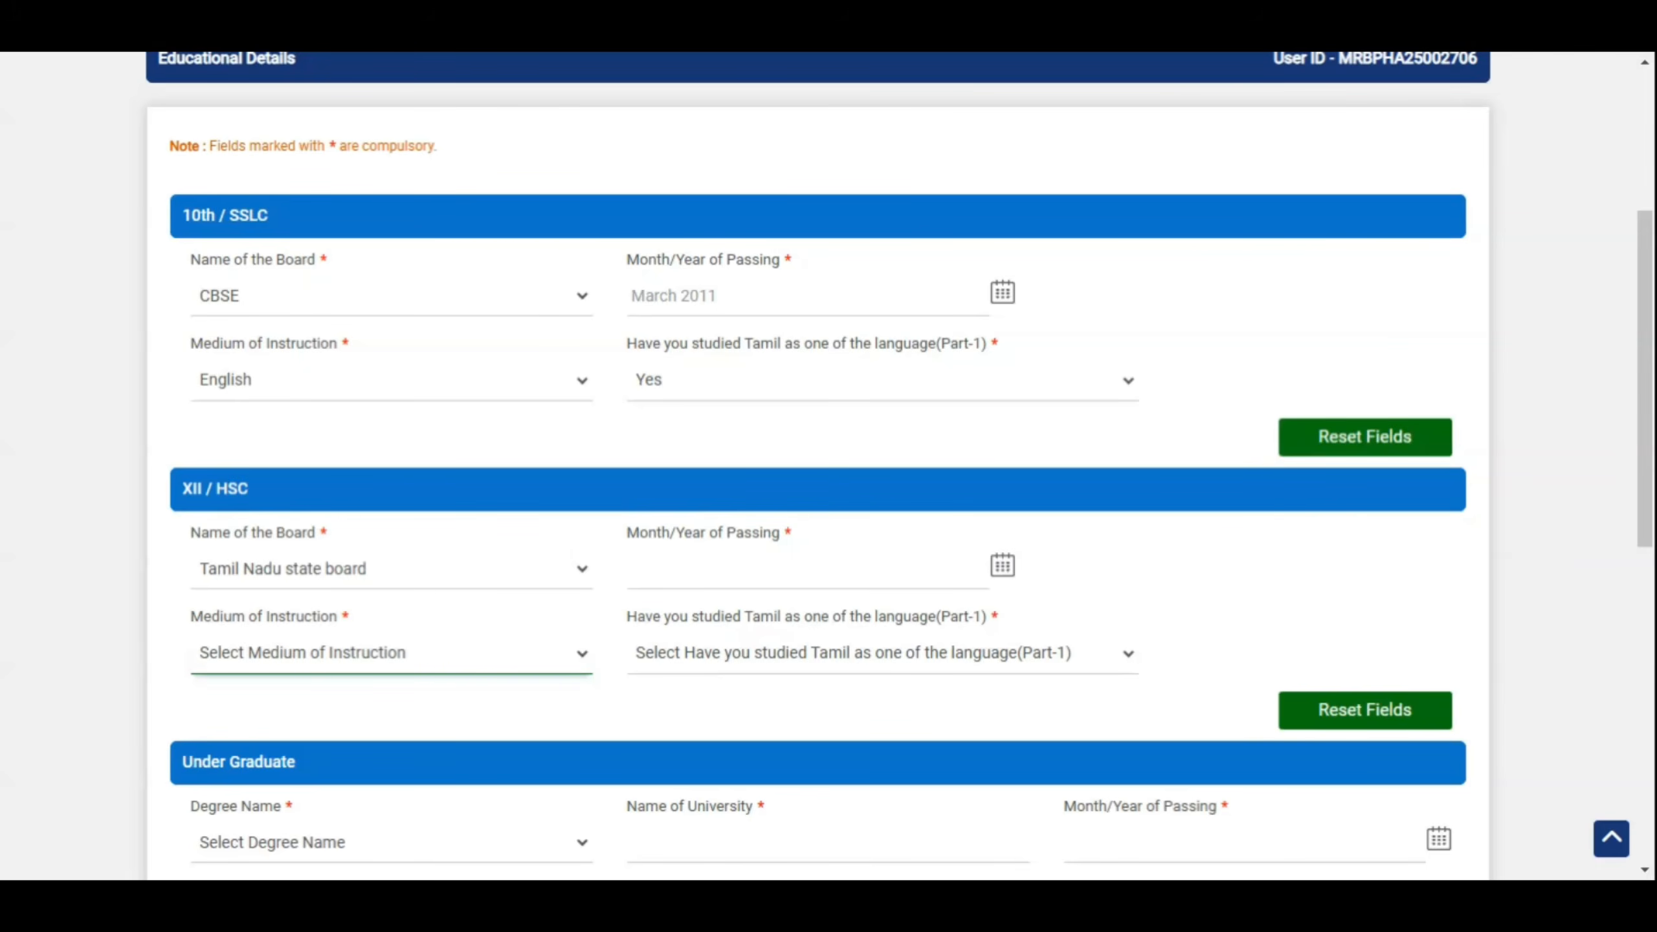
# Step: Set the XII medium to English and answer Yes to studying Tamil
pyautogui.press('Down')
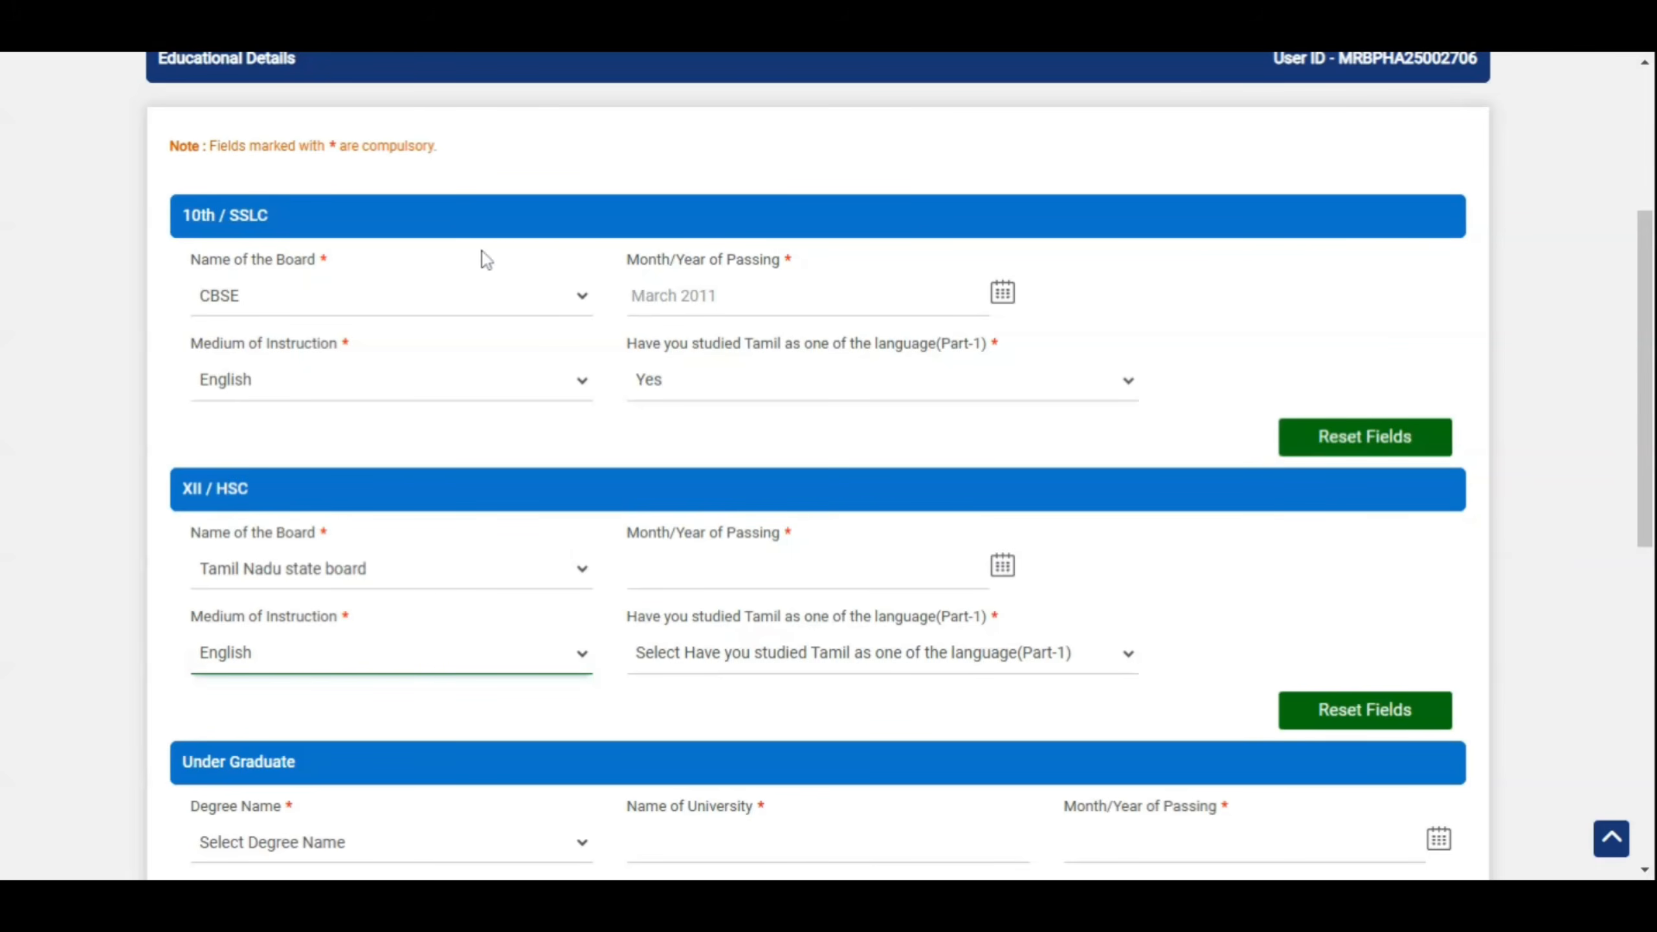
pyautogui.click(837, 669)
pyautogui.press('Down')
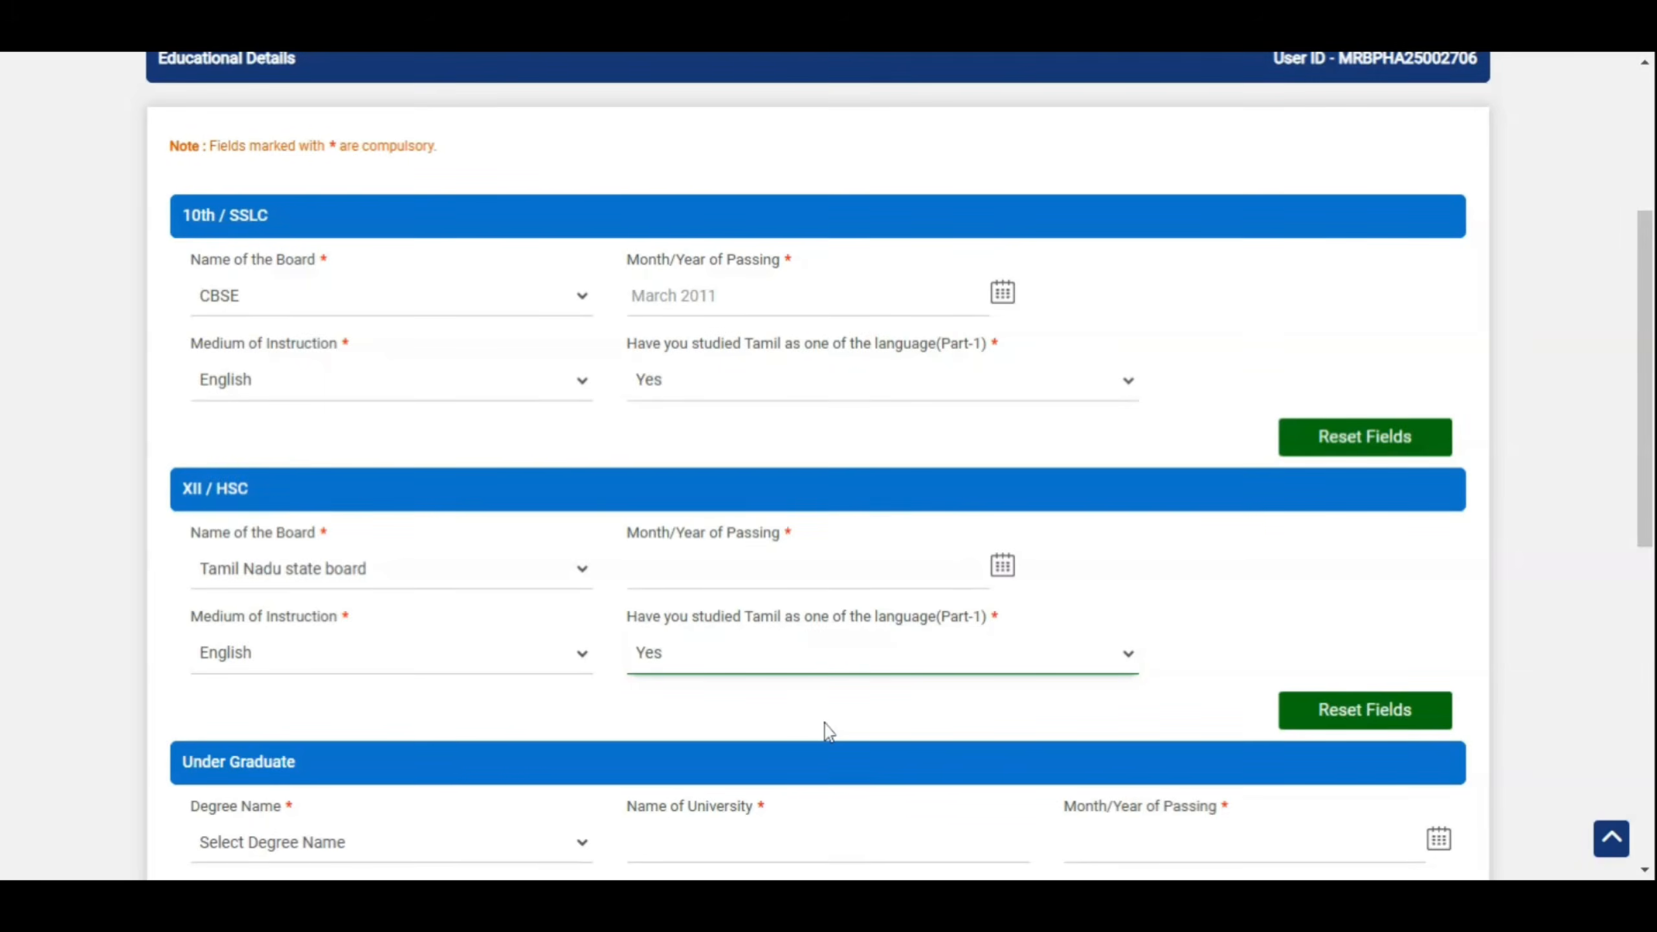
pyautogui.scroll(-3, 833, 678)
# Step: Choose Bachelor of Pharmacy, enter university 'mgr', and set UG passing date to August 2019
pyautogui.click(824, 722)
pyautogui.scroll(-2, 776, 714)
pyautogui.click(587, 497)
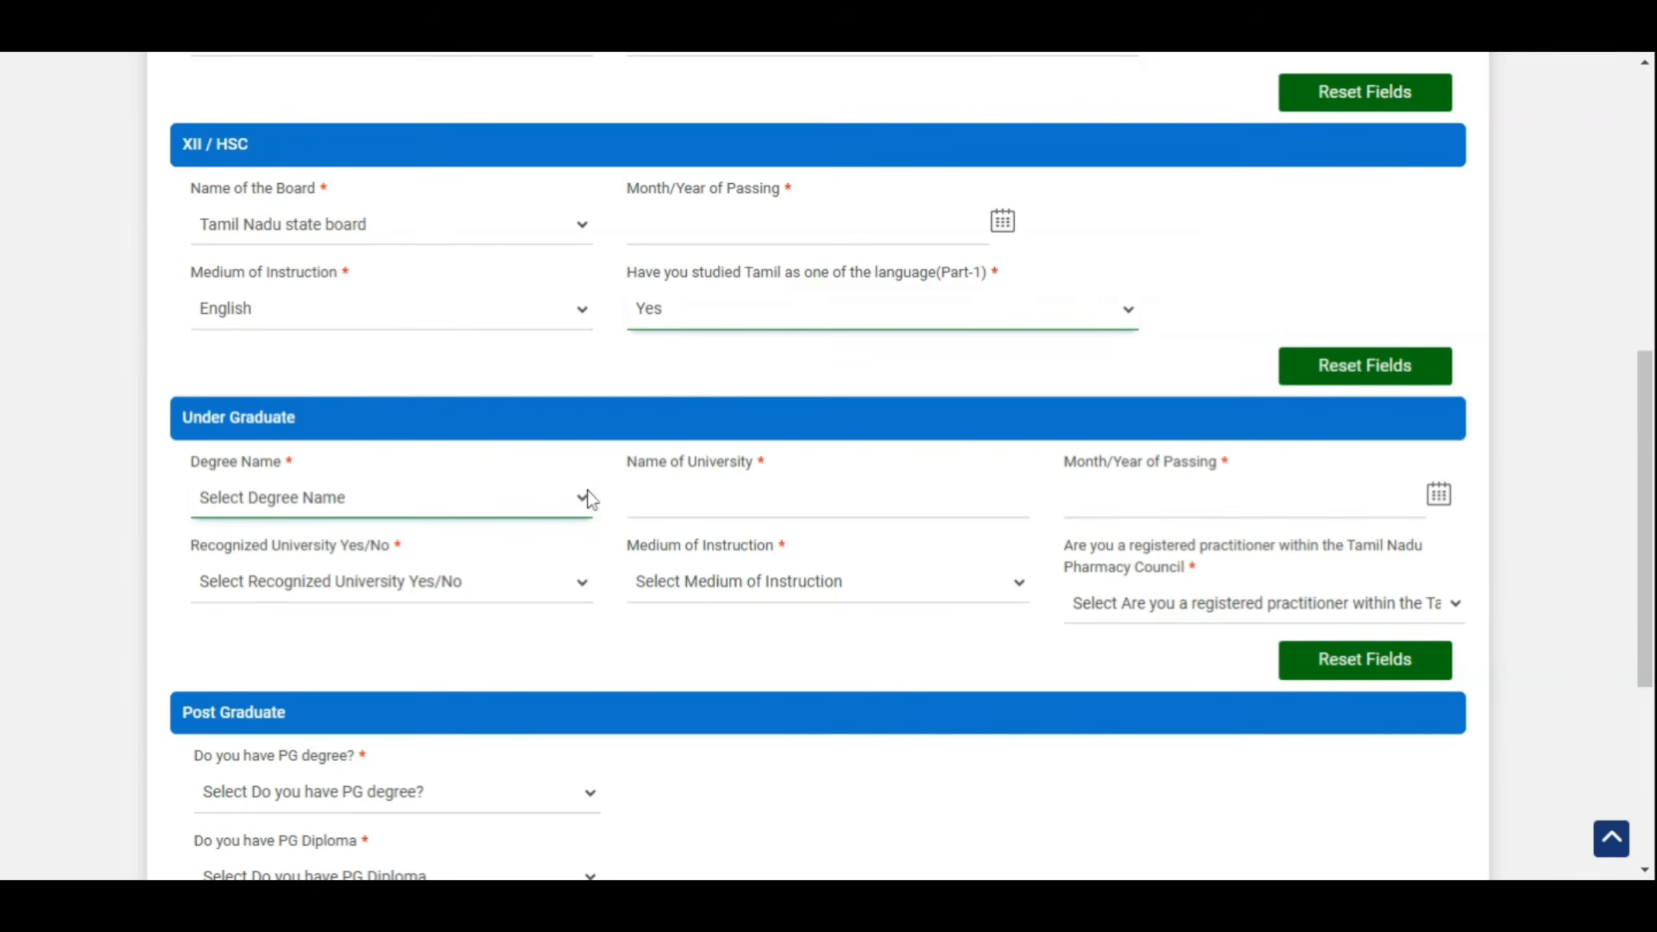
pyautogui.click(536, 600)
pyautogui.click(645, 500)
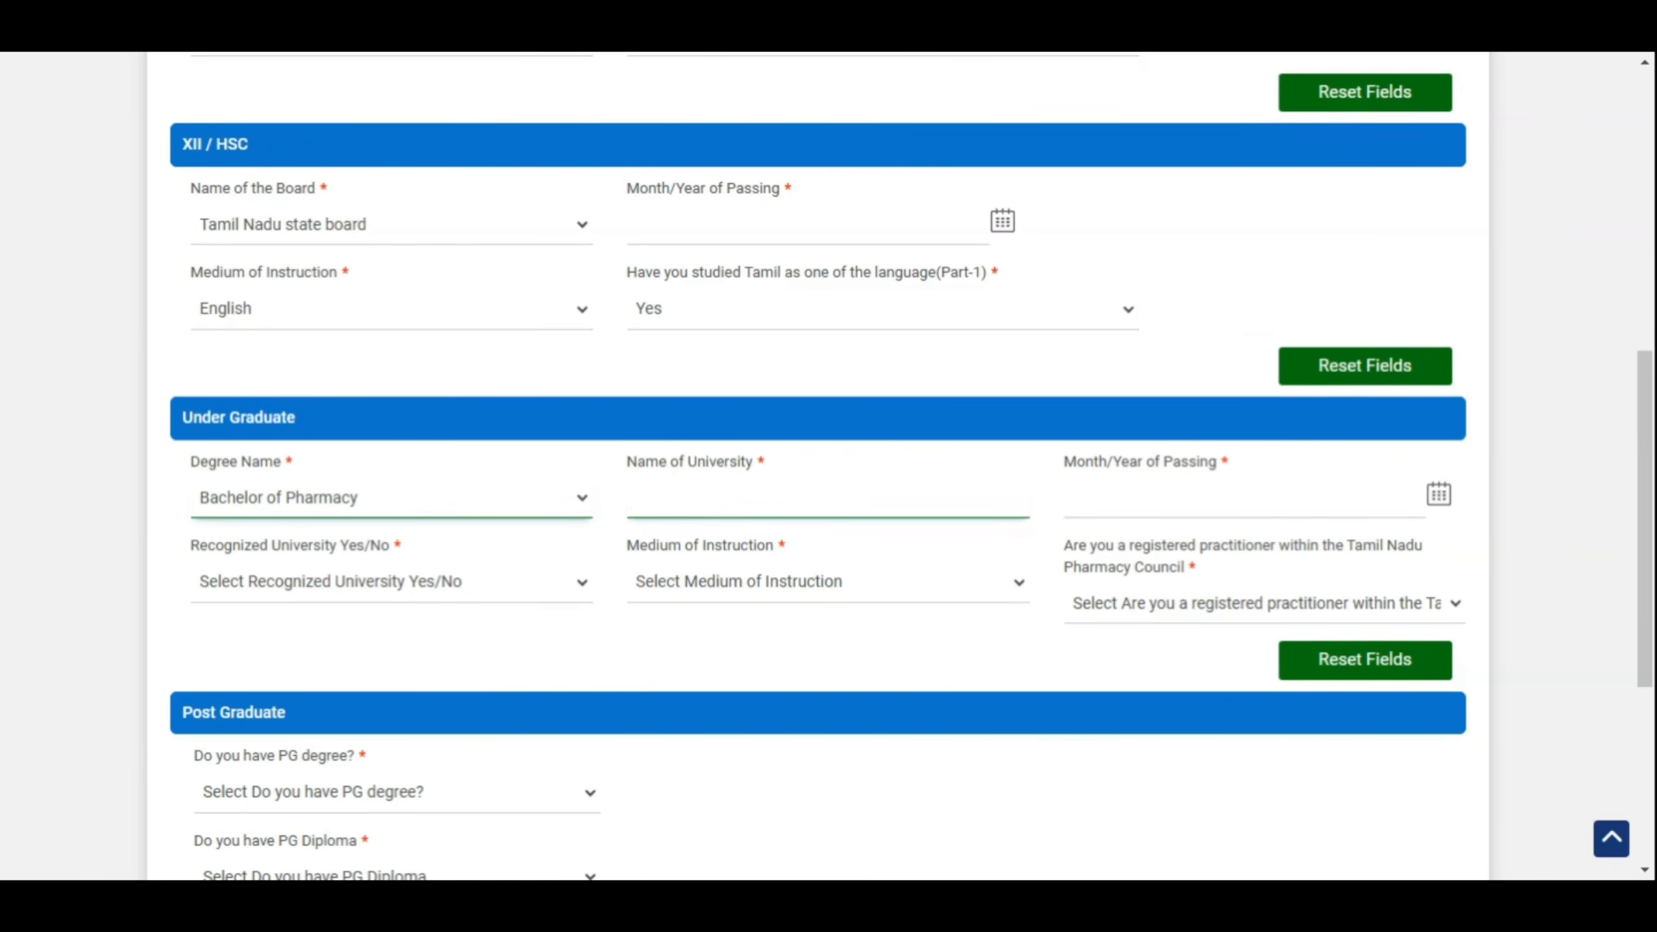
pyautogui.write('mgr')
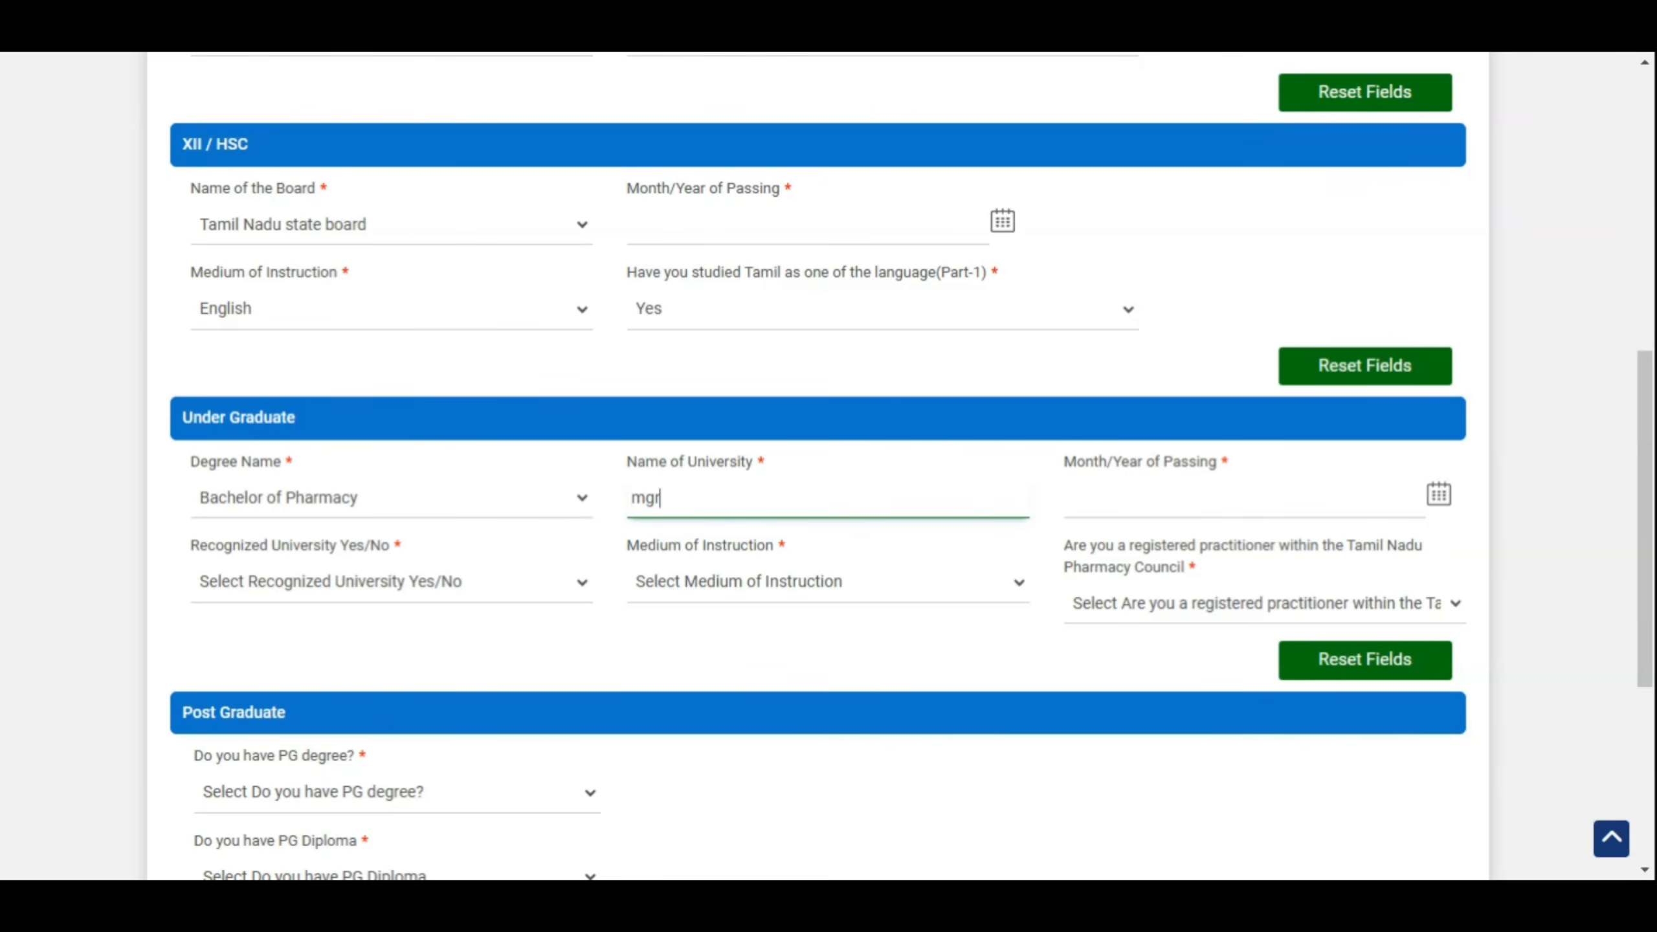
pyautogui.press('Tab')
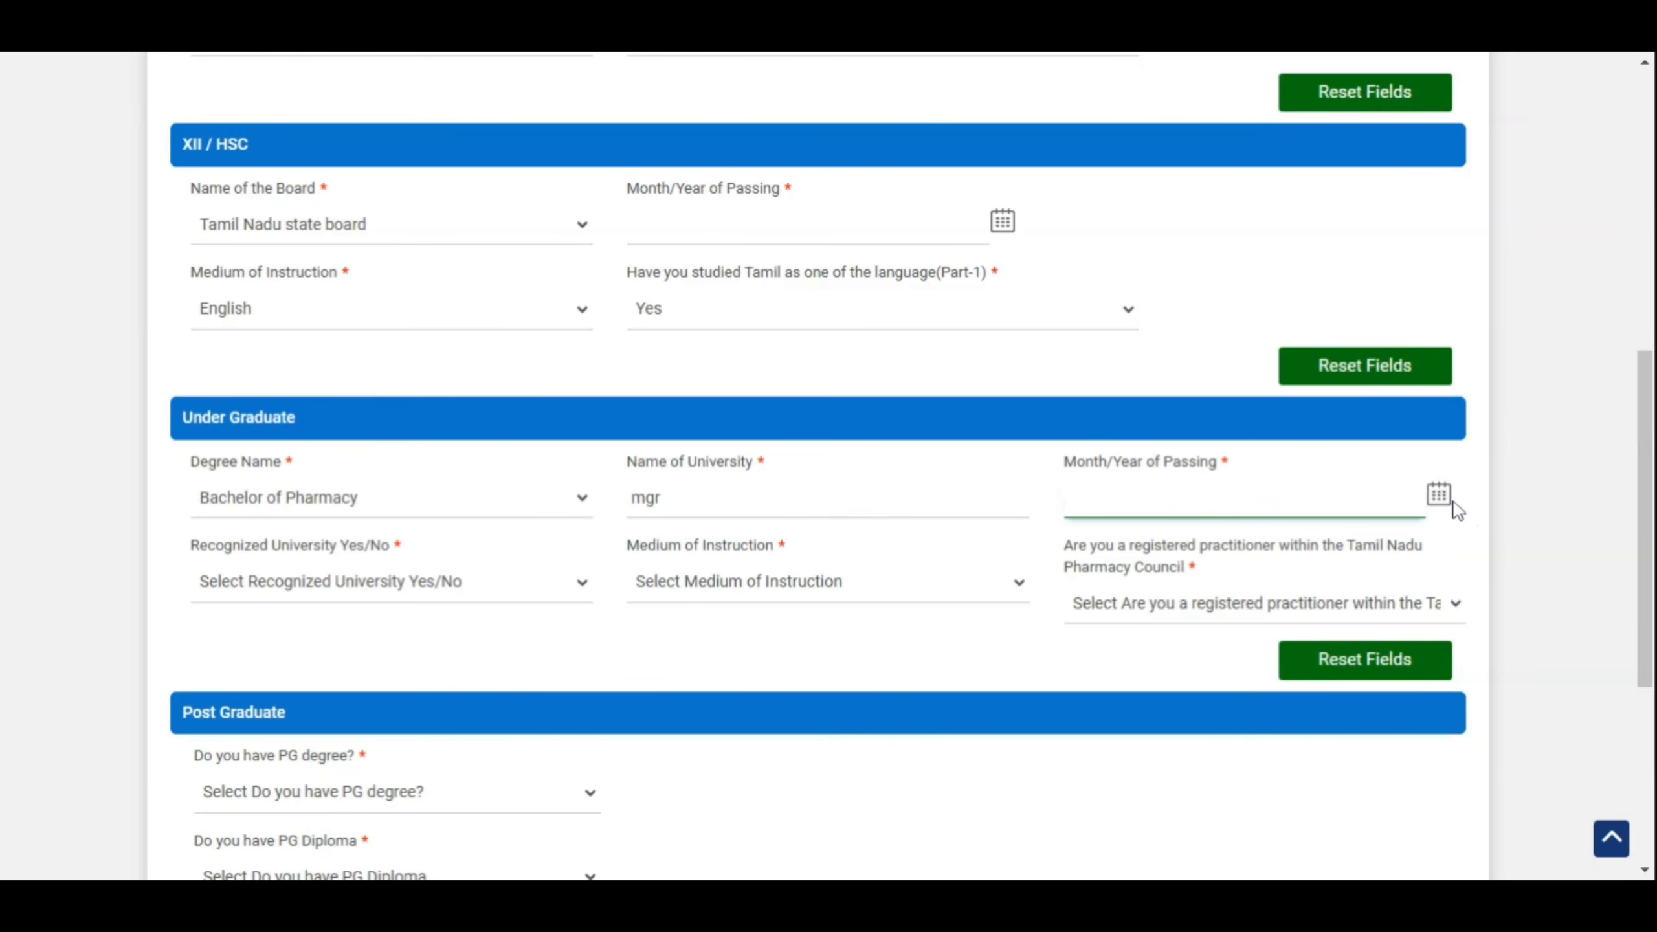
pyautogui.click(1439, 497)
pyautogui.click(1263, 543)
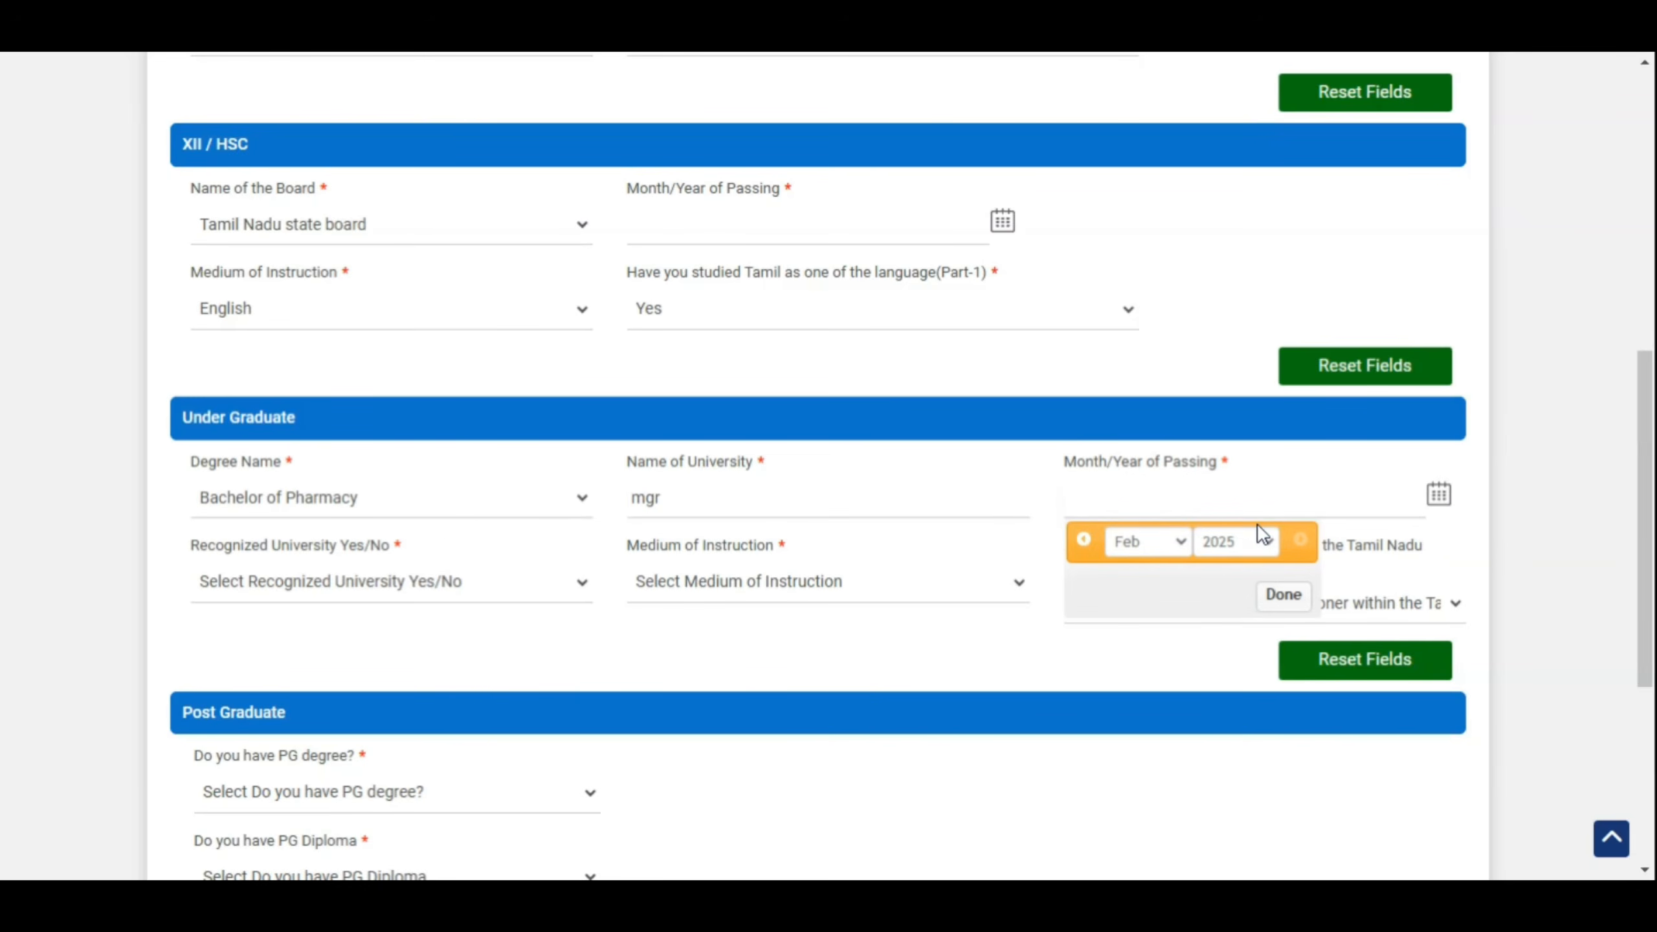
pyautogui.click(1228, 361)
pyautogui.click(1149, 542)
pyautogui.click(1162, 396)
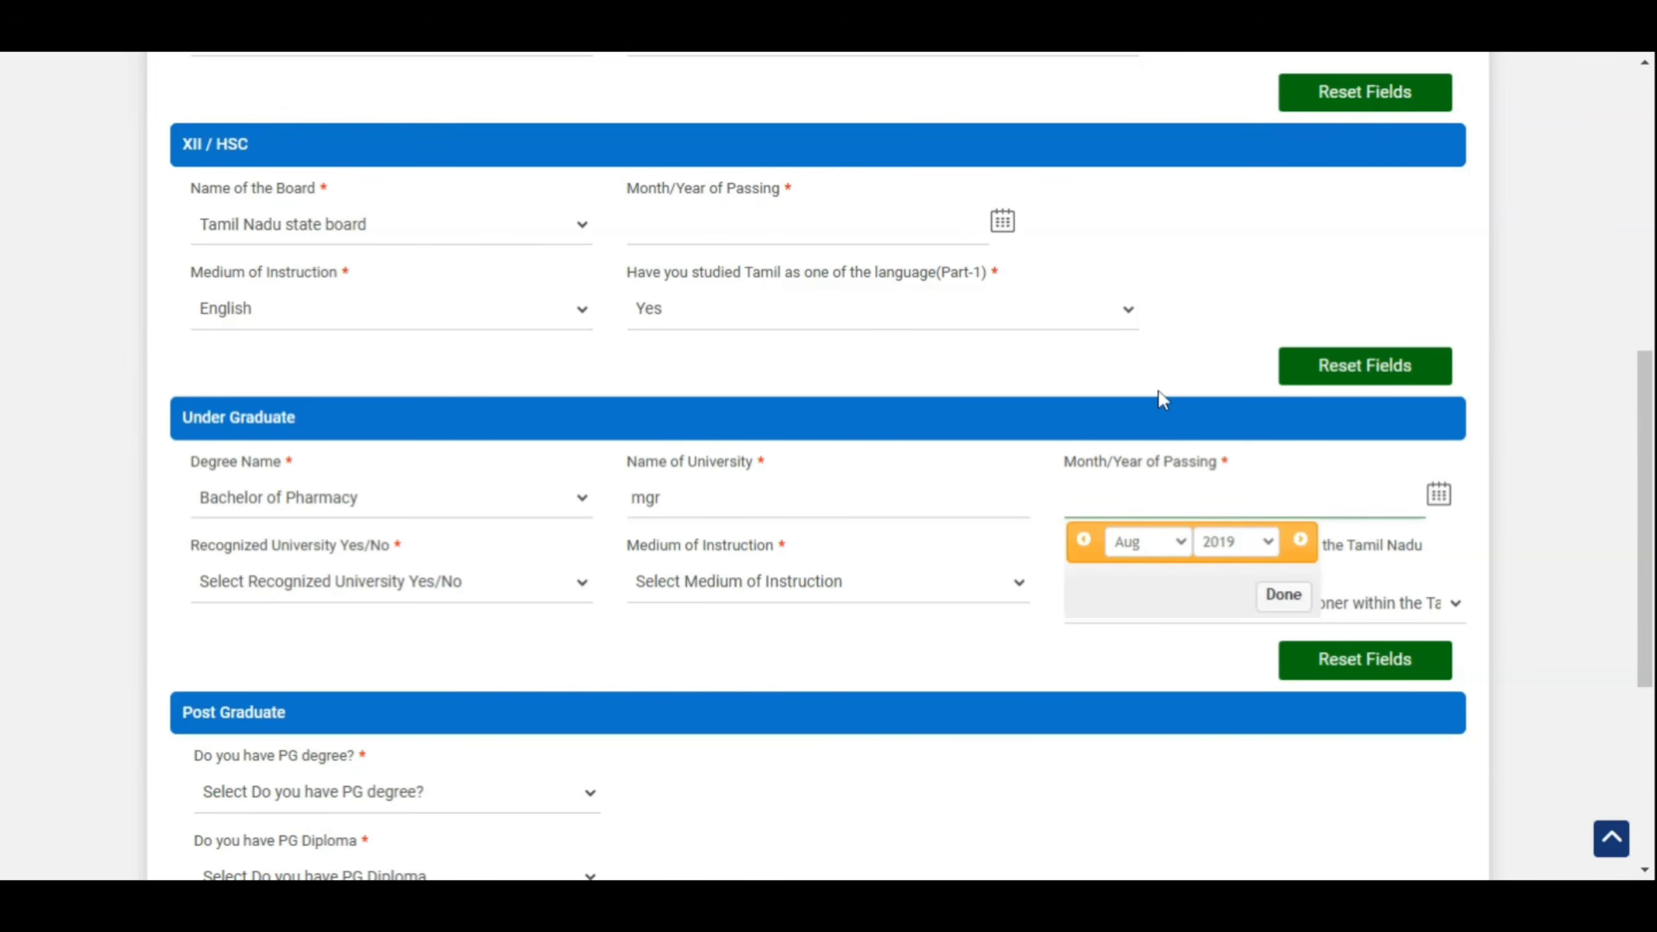
pyautogui.click(1275, 597)
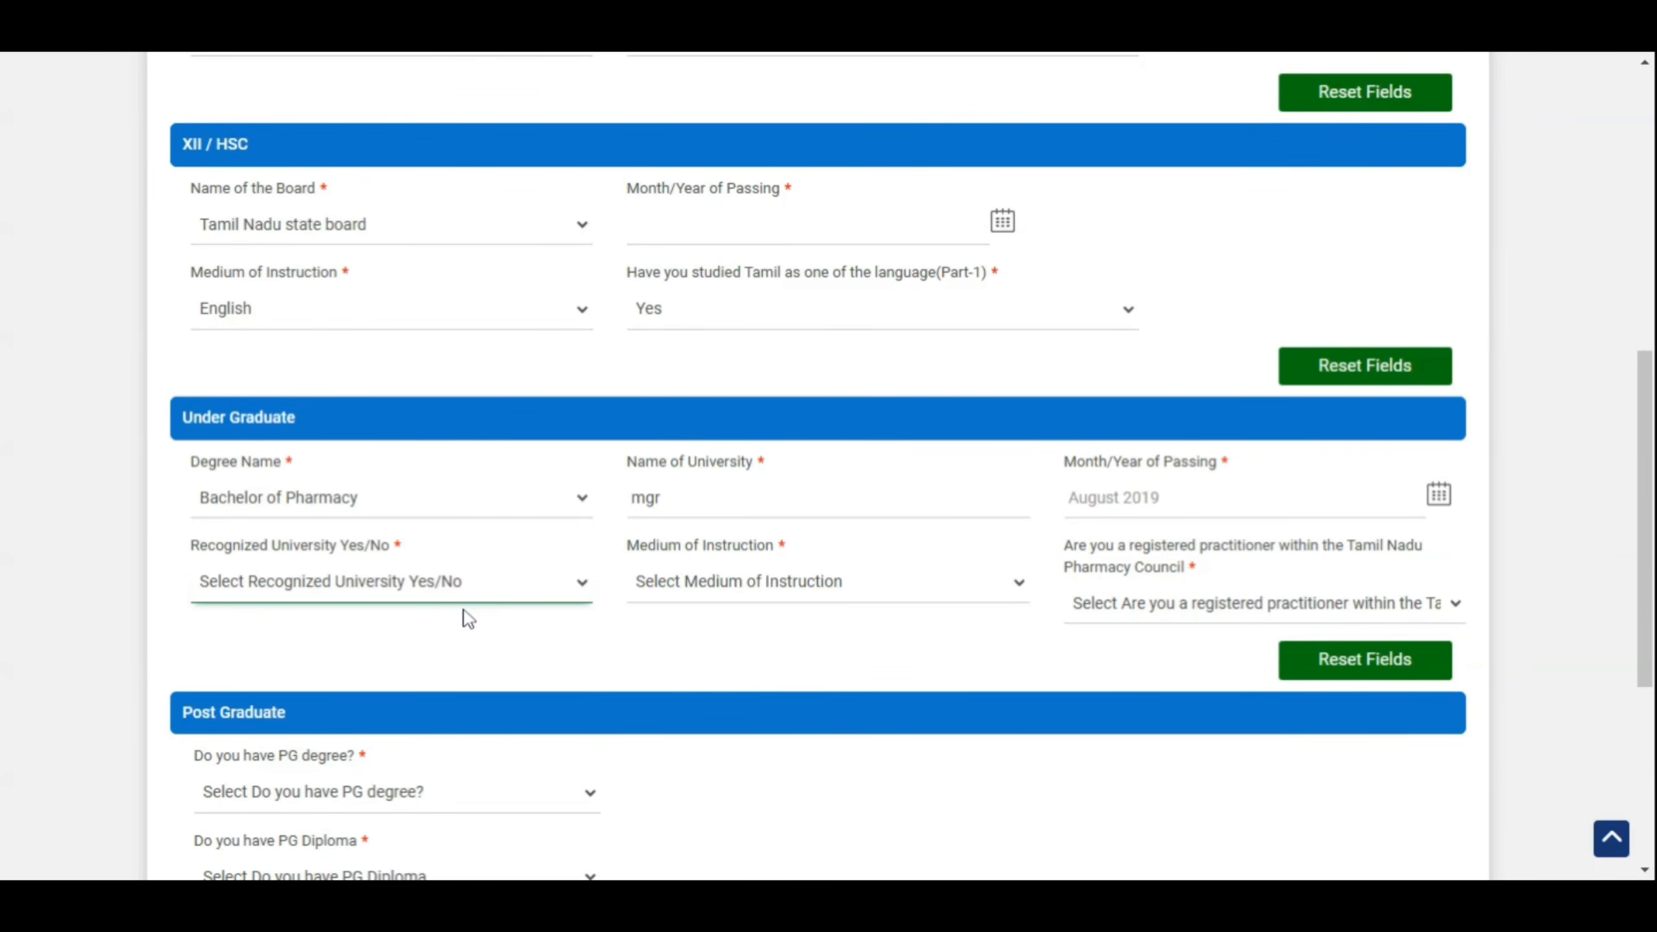
# Step: Mark the university recognized, English medium, and Yes to being a registered practitioner
pyautogui.click(465, 640)
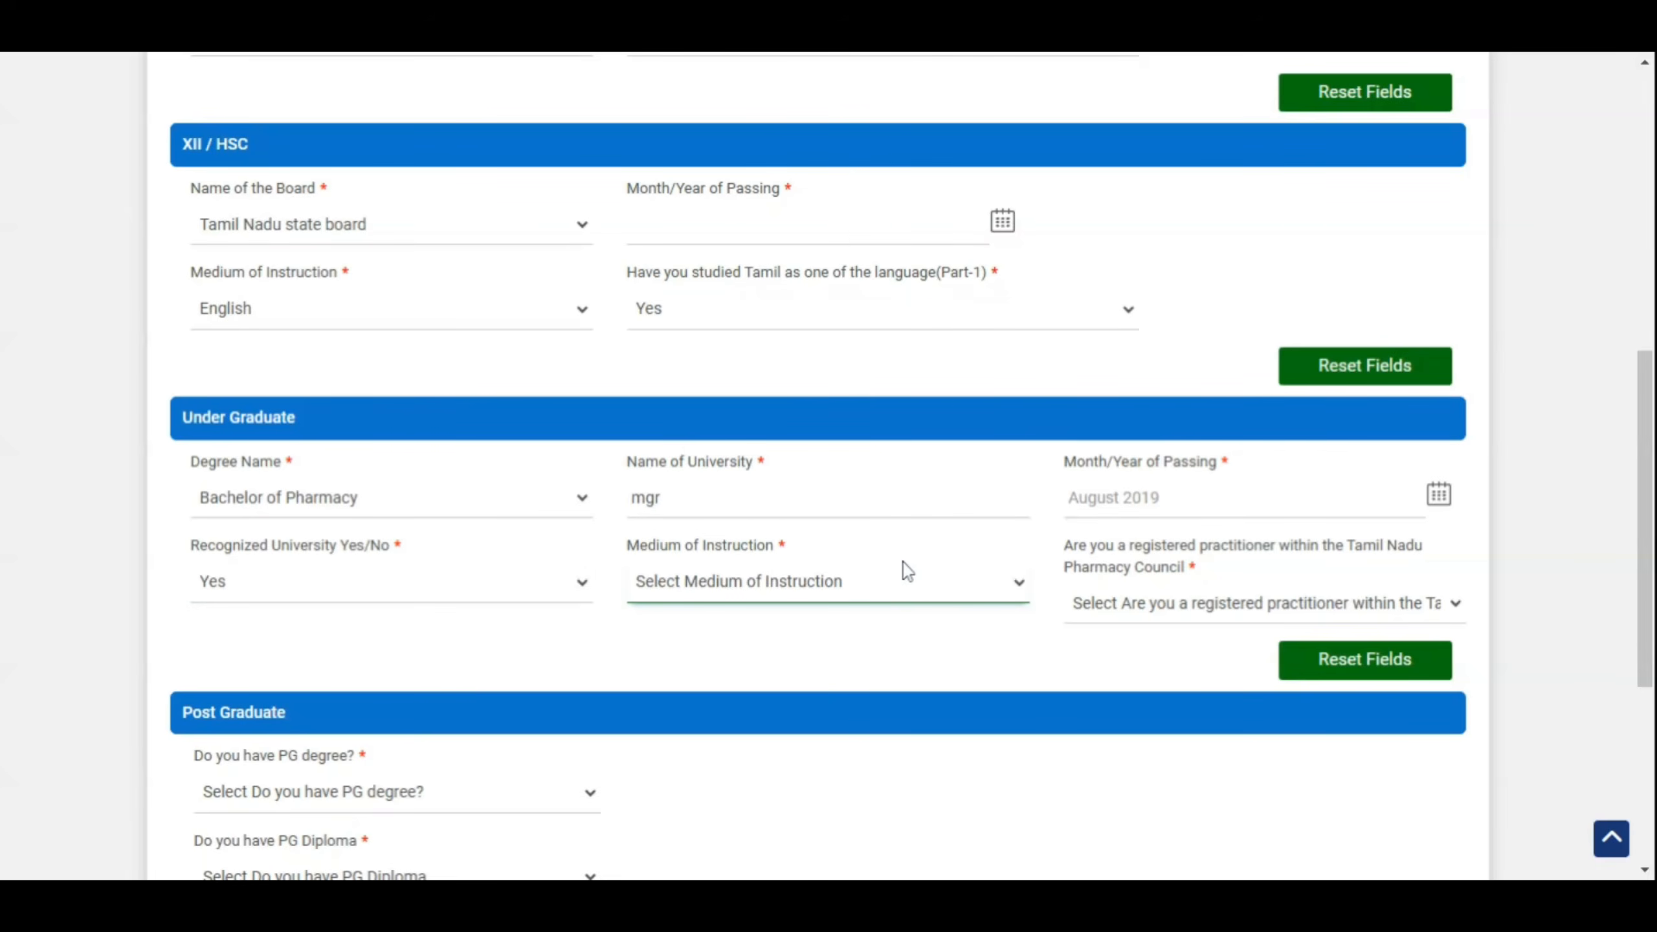
pyautogui.click(861, 155)
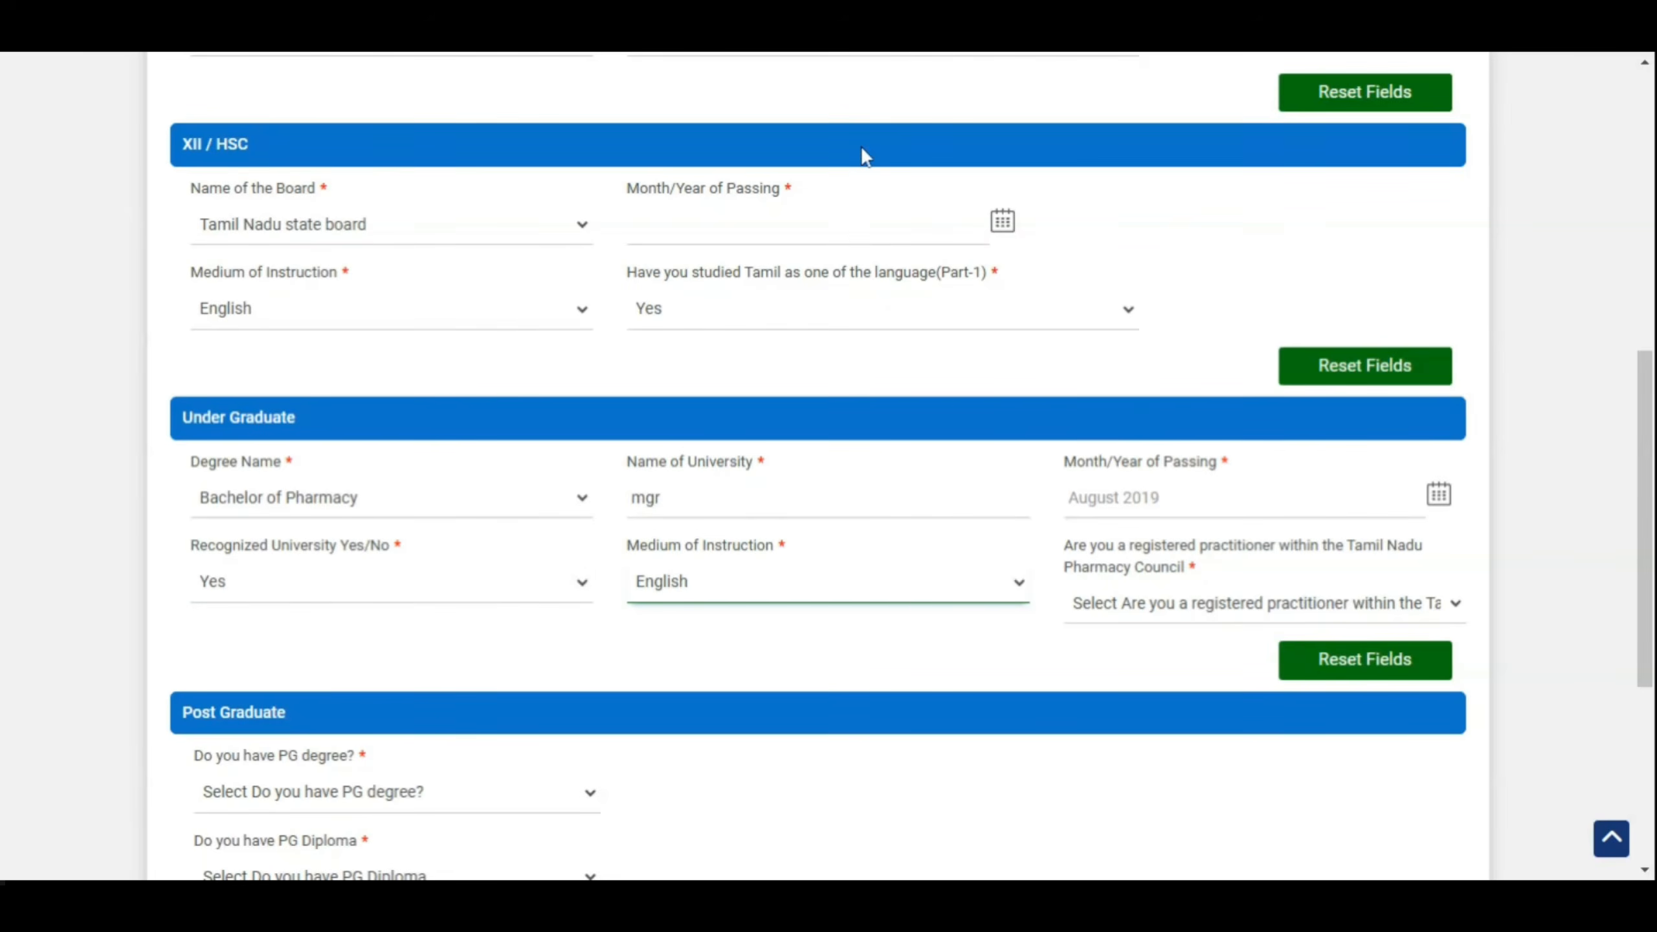
pyautogui.click(1296, 611)
pyautogui.click(1276, 636)
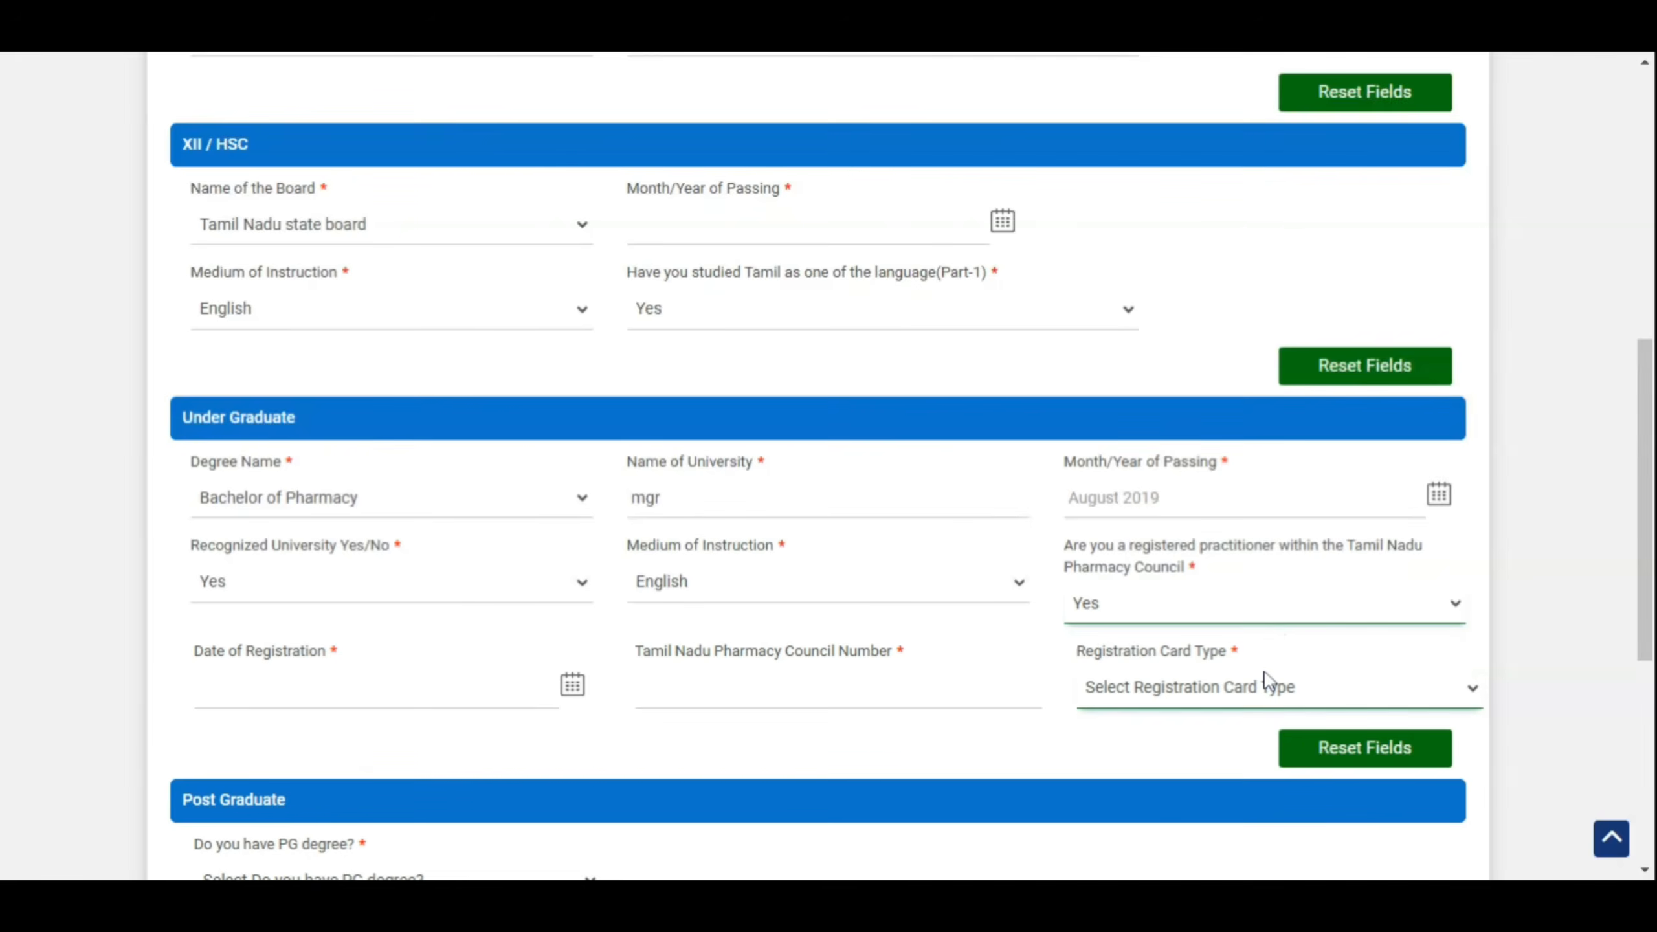
# Step: Set registration date 04-Feb-2020, enter the Pharmacy Council number, and choose Permanent Valid Card
pyautogui.click(569, 691)
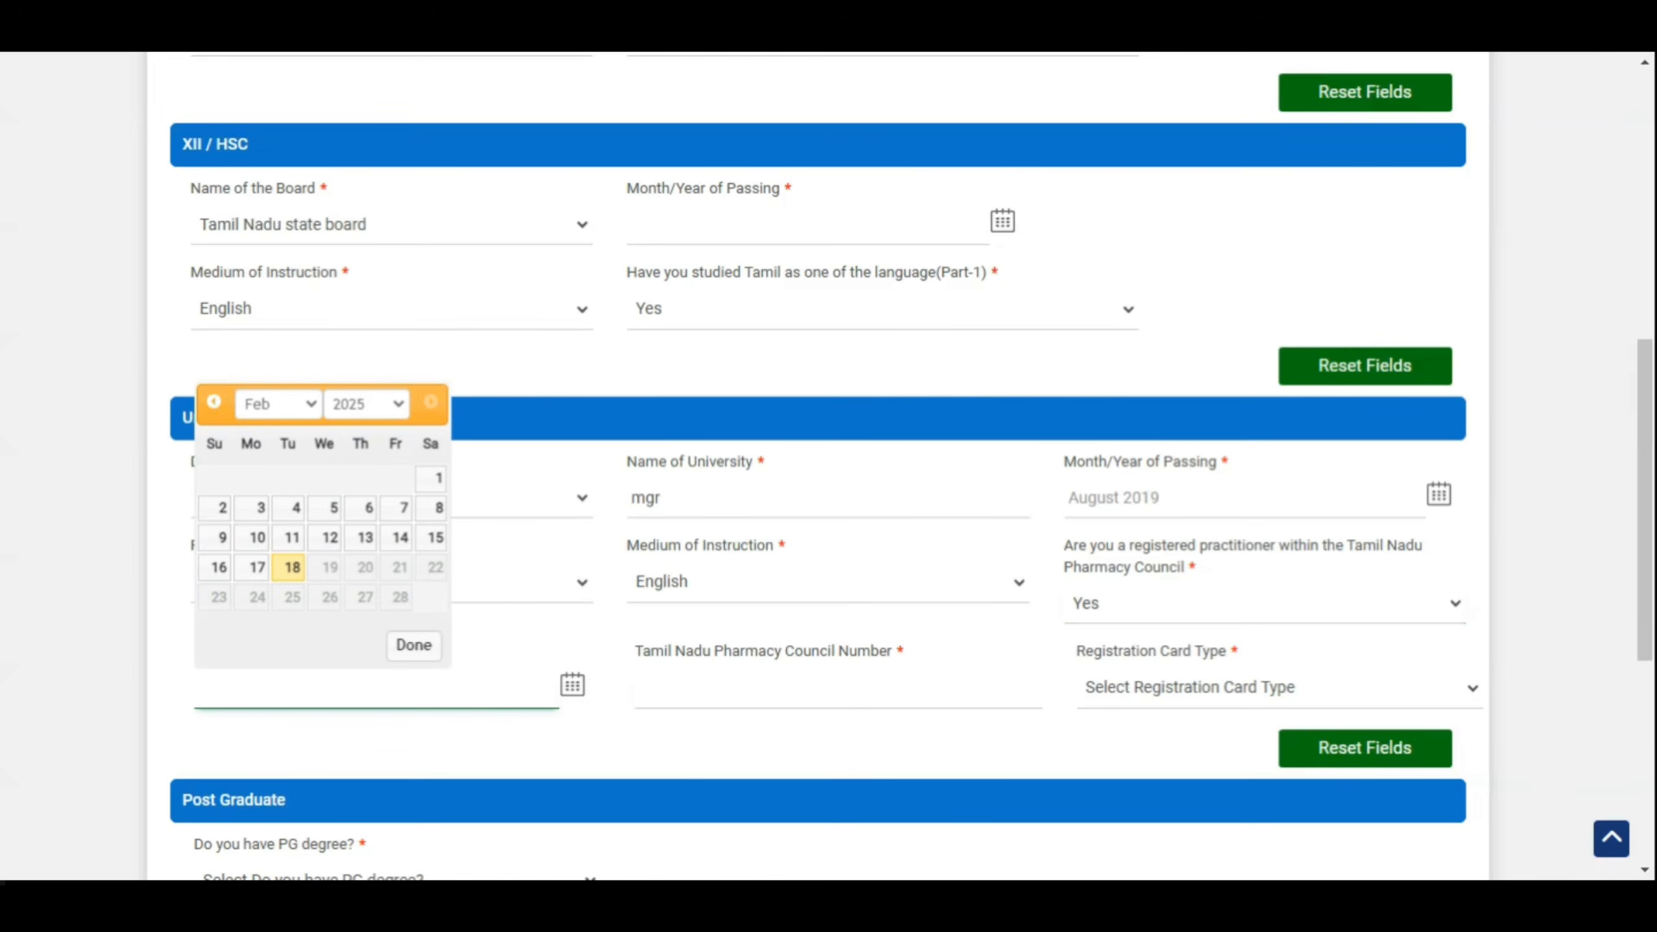
pyautogui.click(385, 404)
pyautogui.click(388, 237)
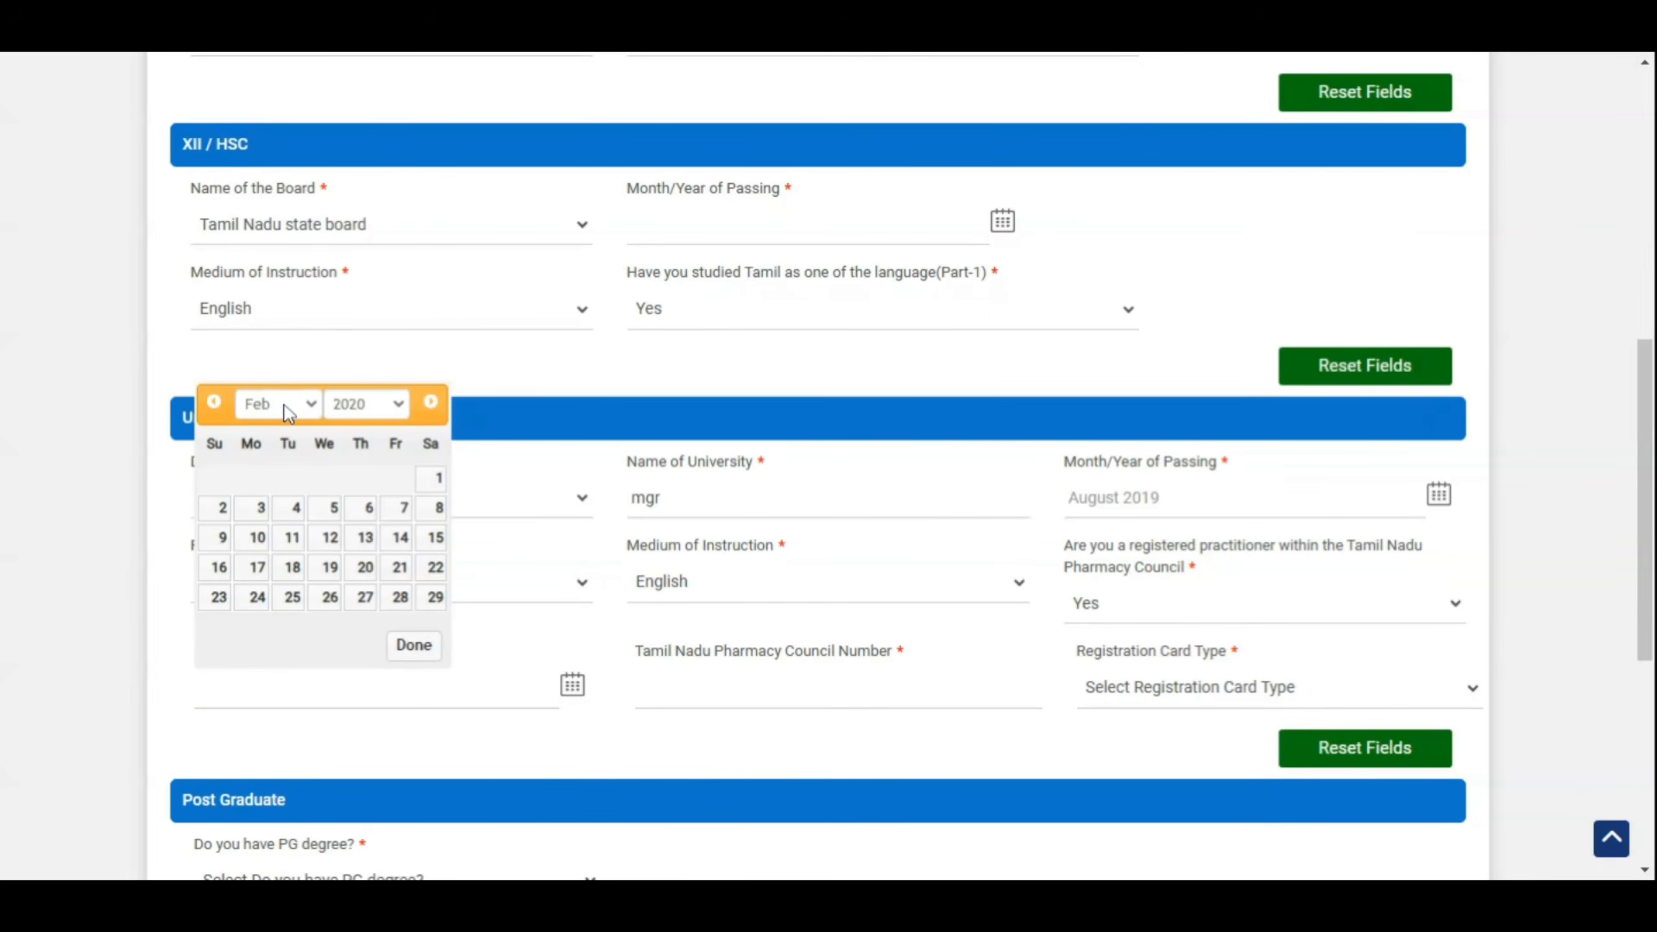
pyautogui.click(295, 507)
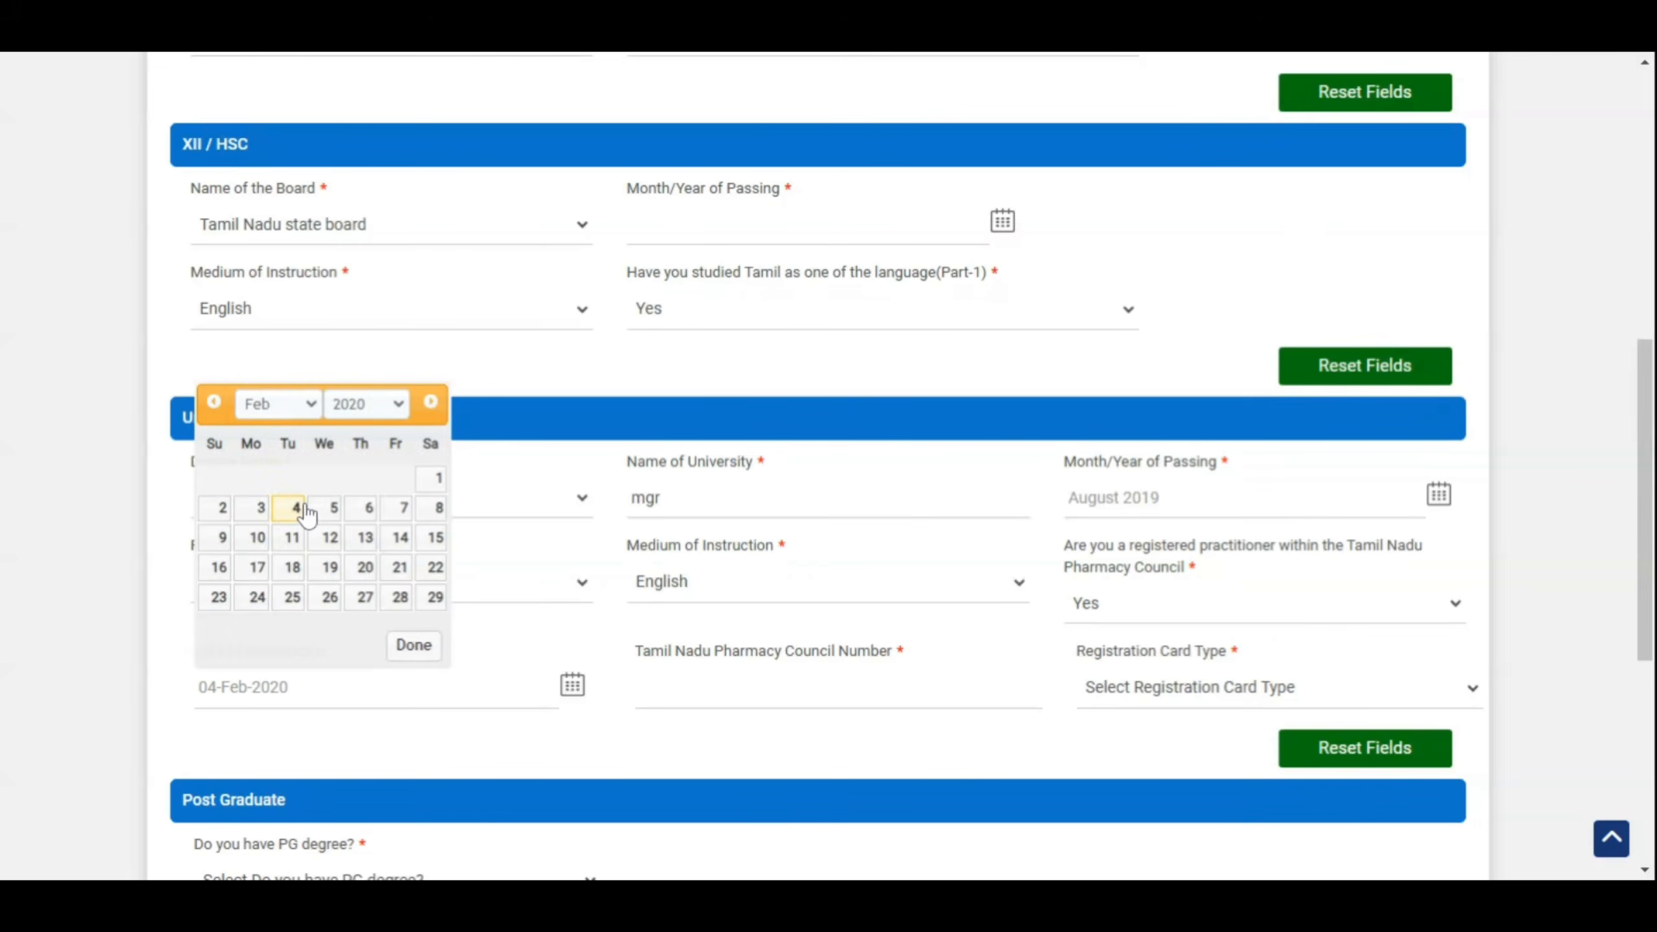
pyautogui.press('Tab')
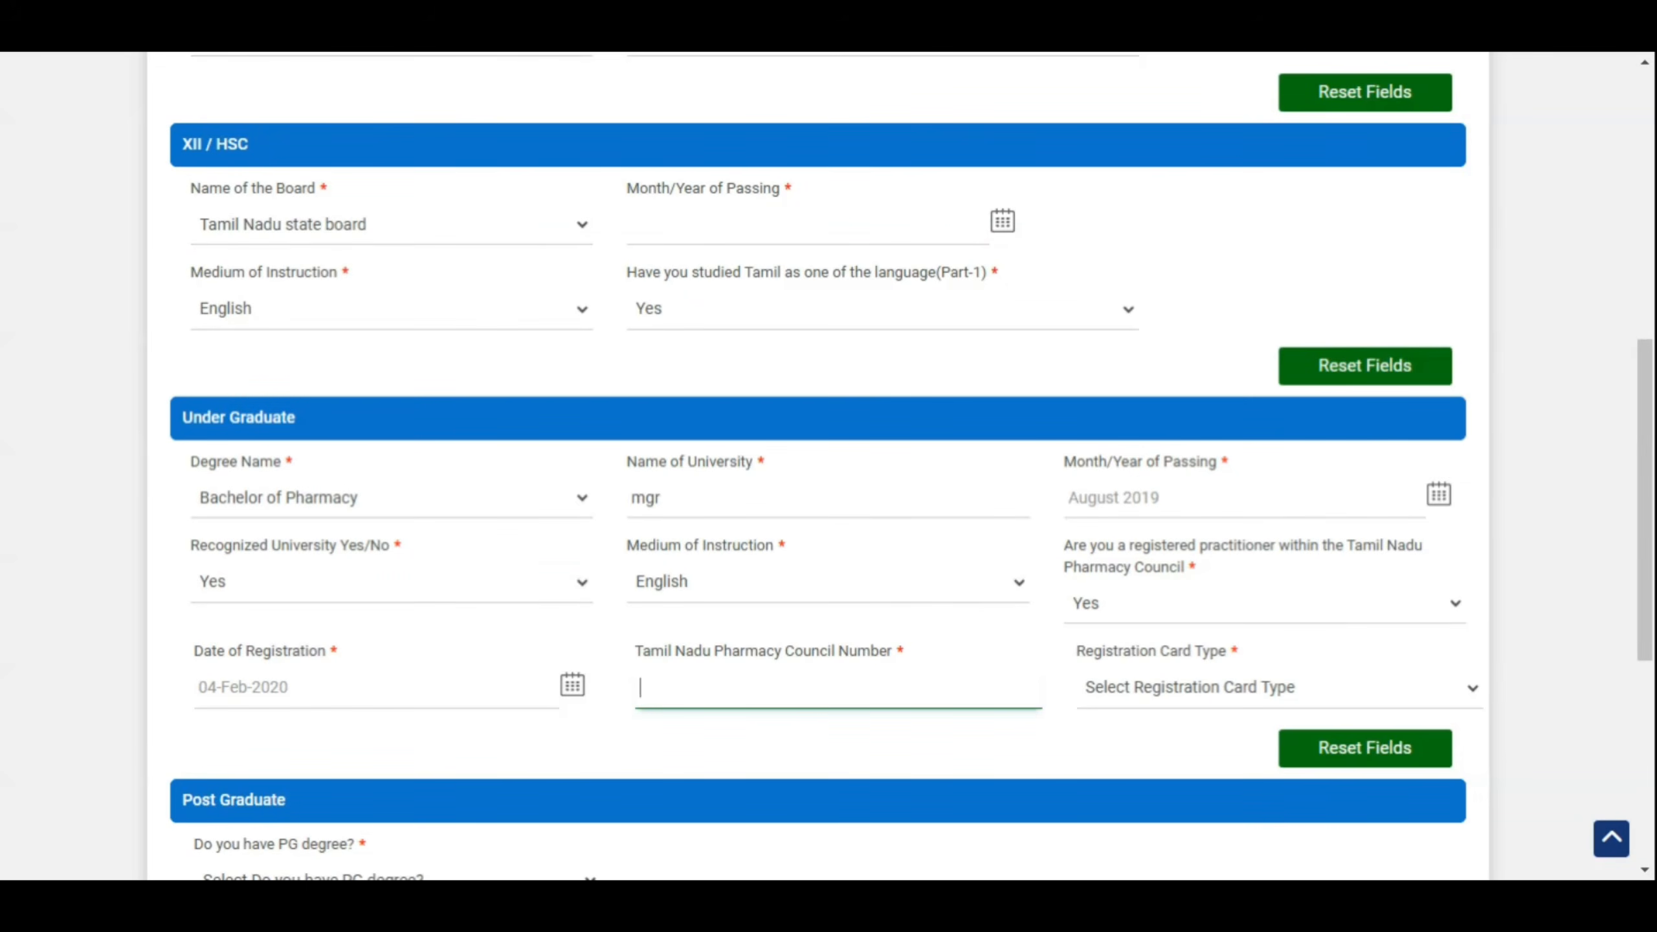
pyautogui.write('12345678')
pyautogui.click(1147, 707)
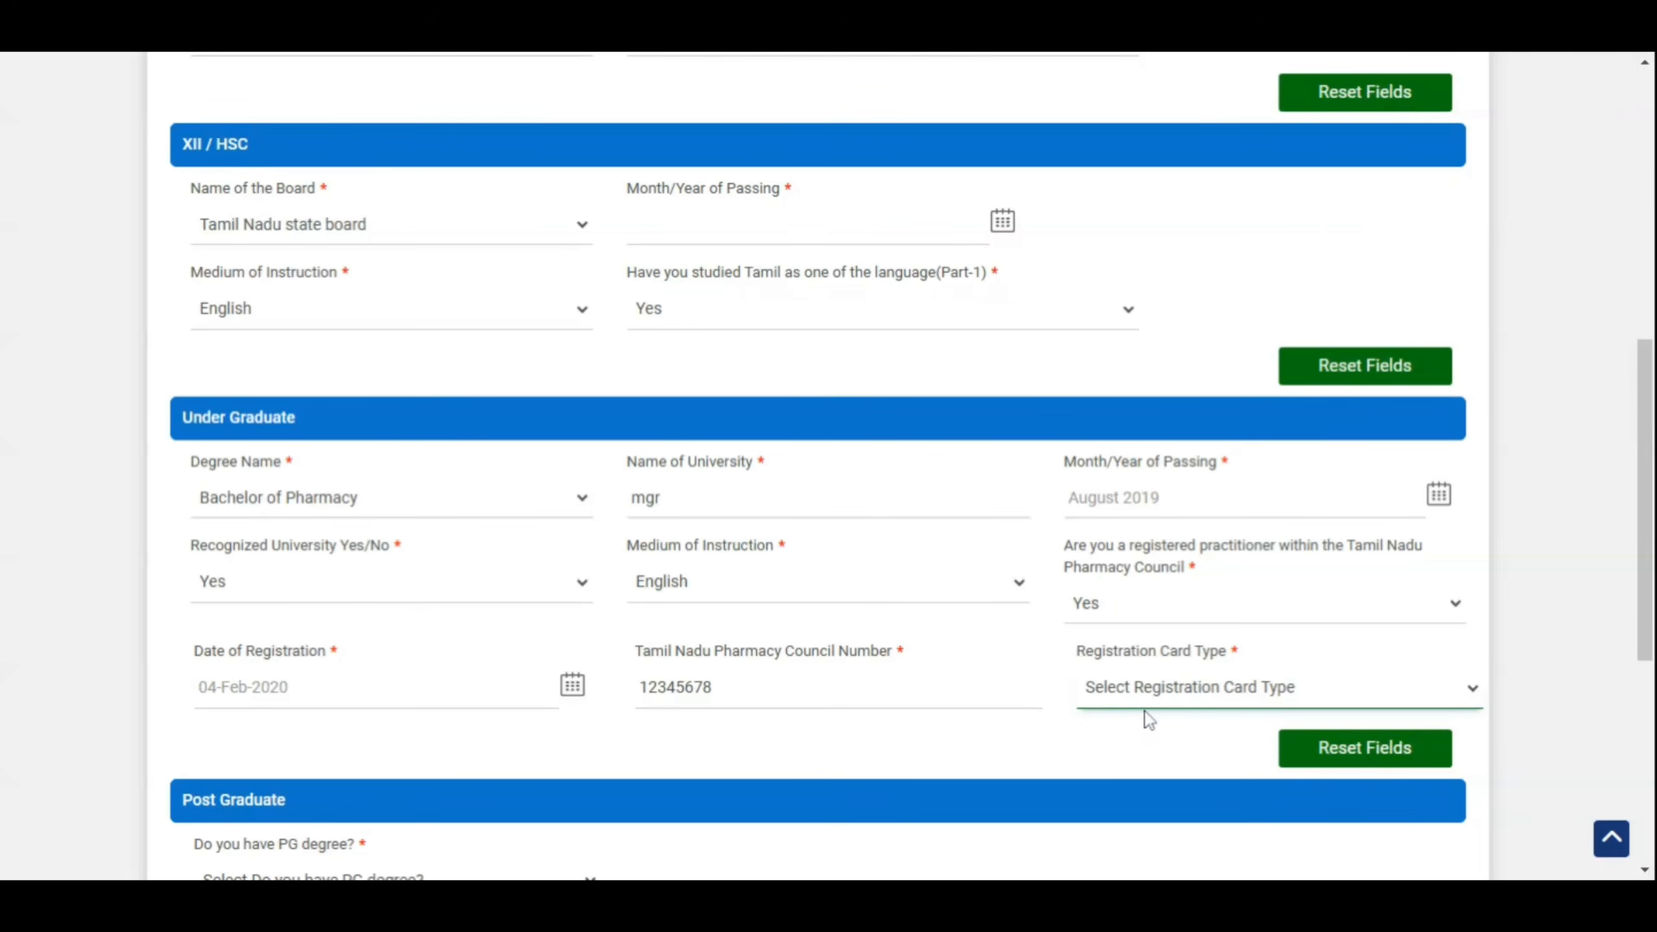
pyautogui.click(1147, 769)
pyautogui.scroll(-3, 1287, 774)
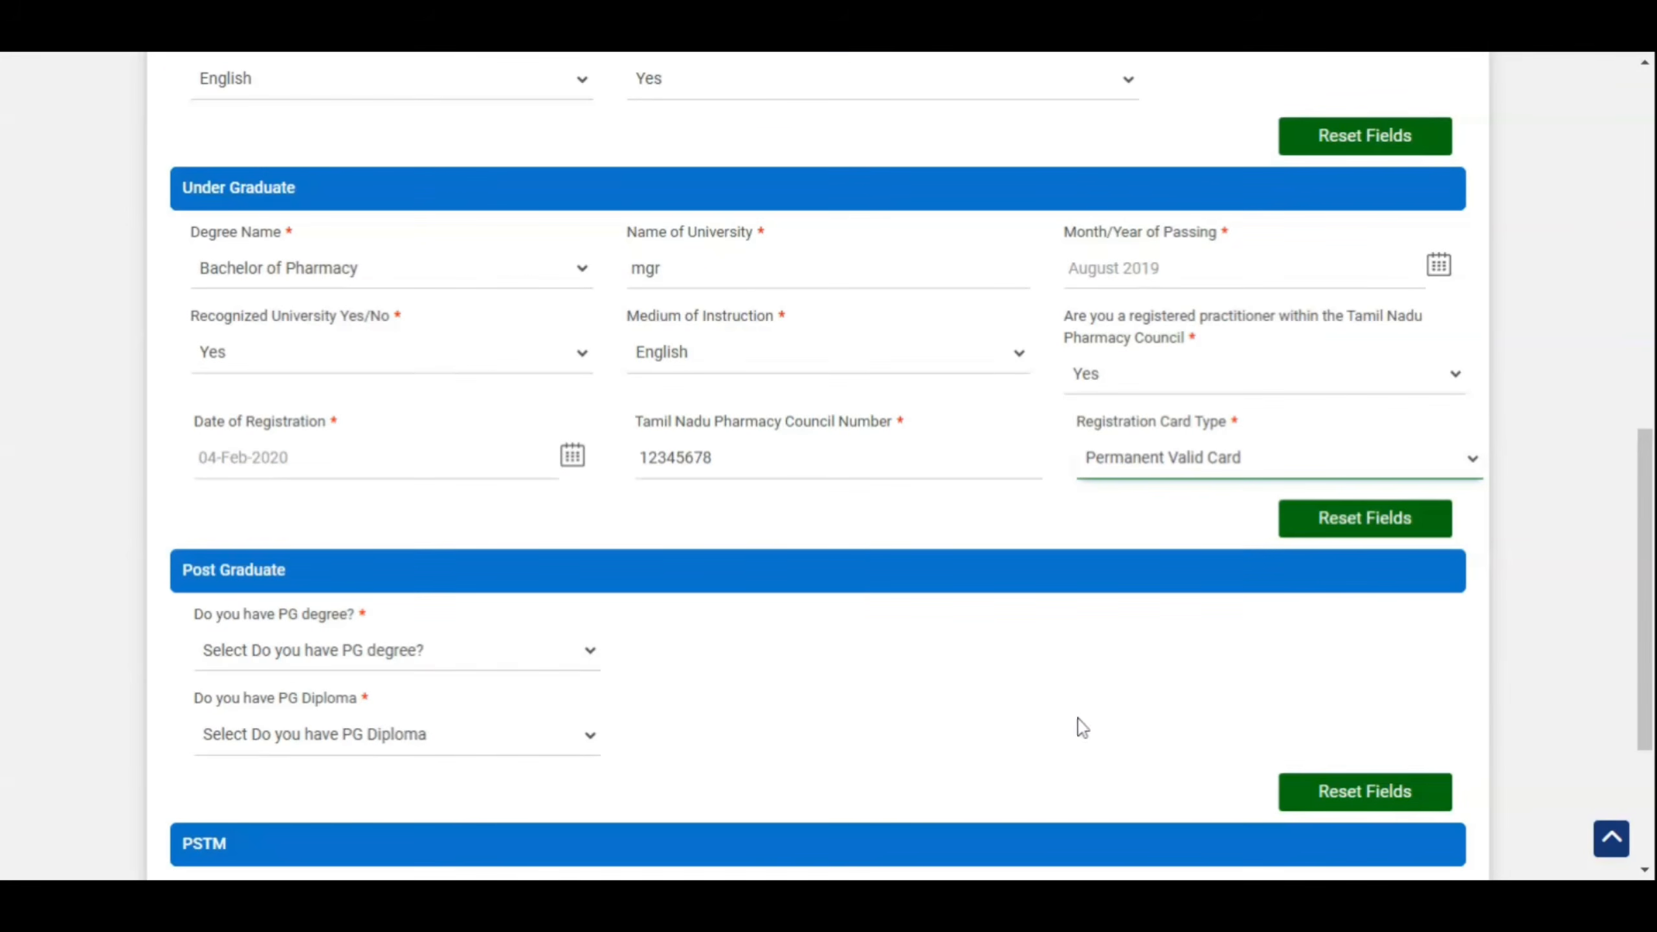
# Step: Answer Yes to having a PG degree and enter specialization 'pharmacoliogy'
pyautogui.click(573, 666)
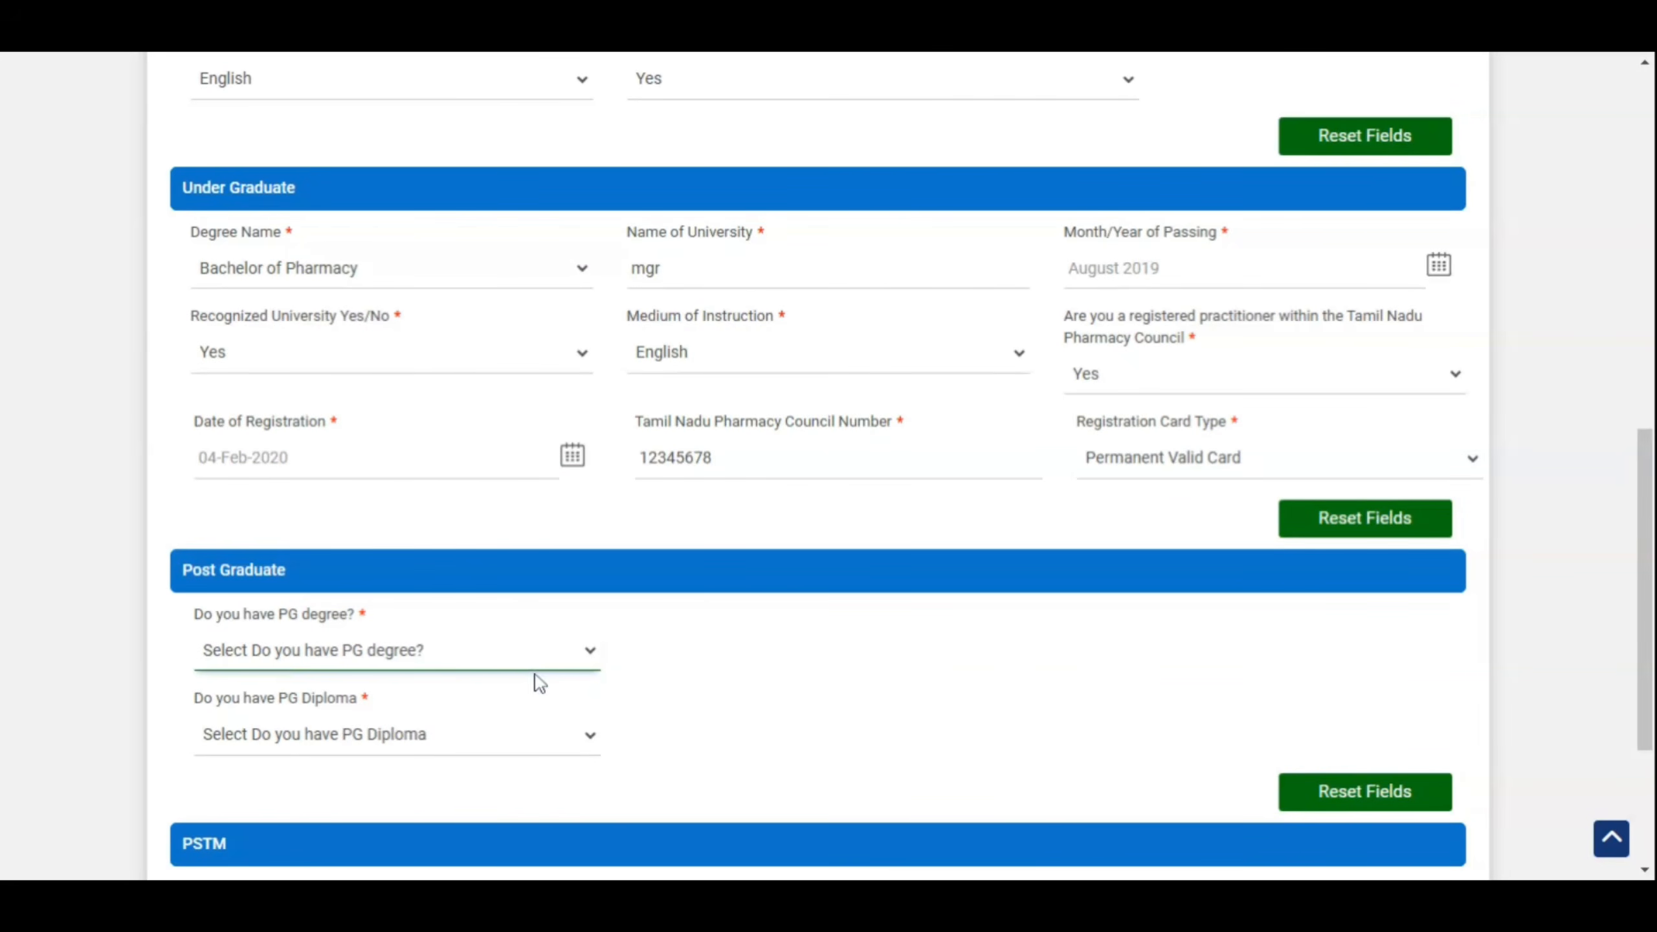
pyautogui.click(522, 718)
pyautogui.scroll(-2, 677, 655)
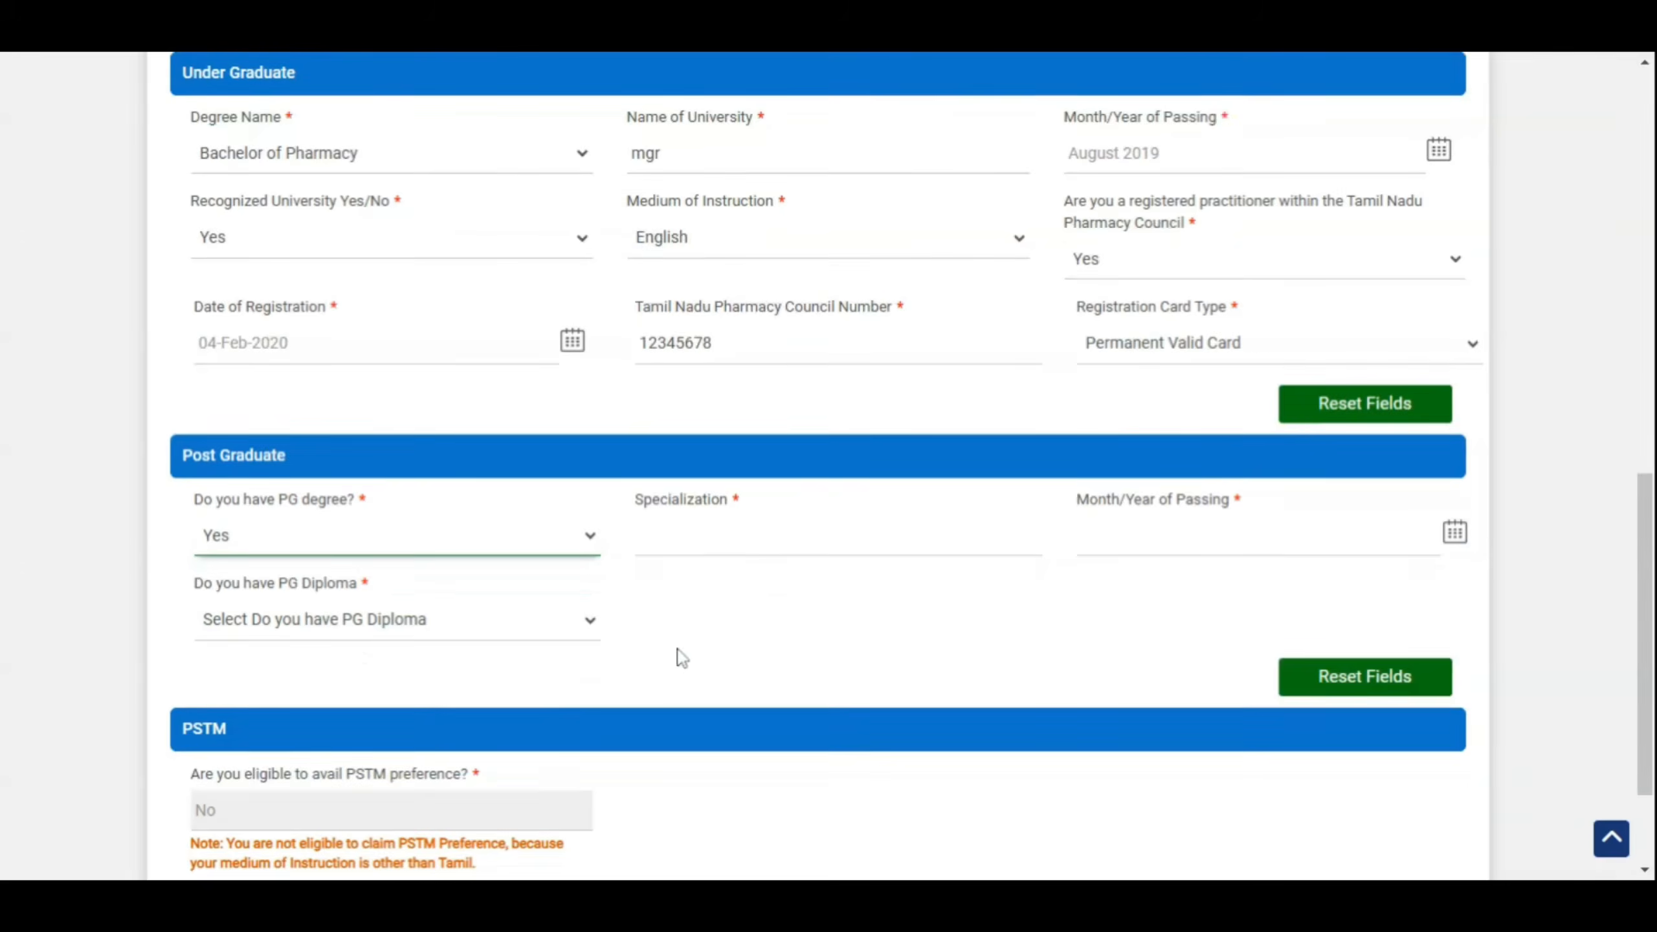
pyautogui.click(737, 571)
pyautogui.click(737, 542)
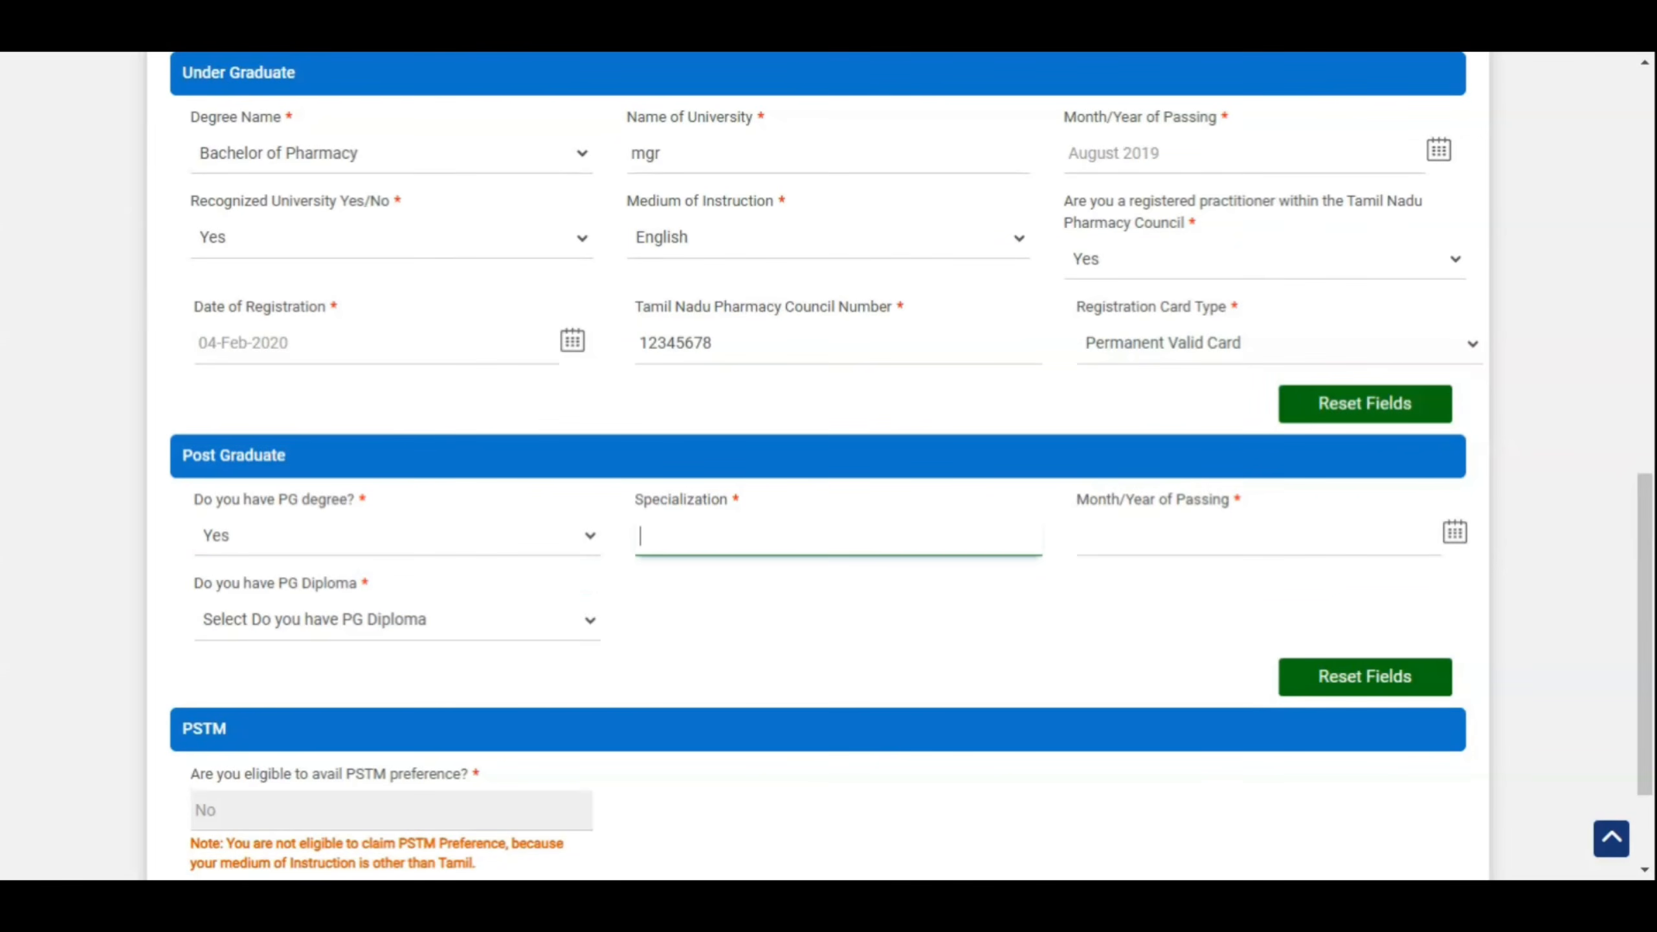
pyautogui.write('pharmacoliogy')
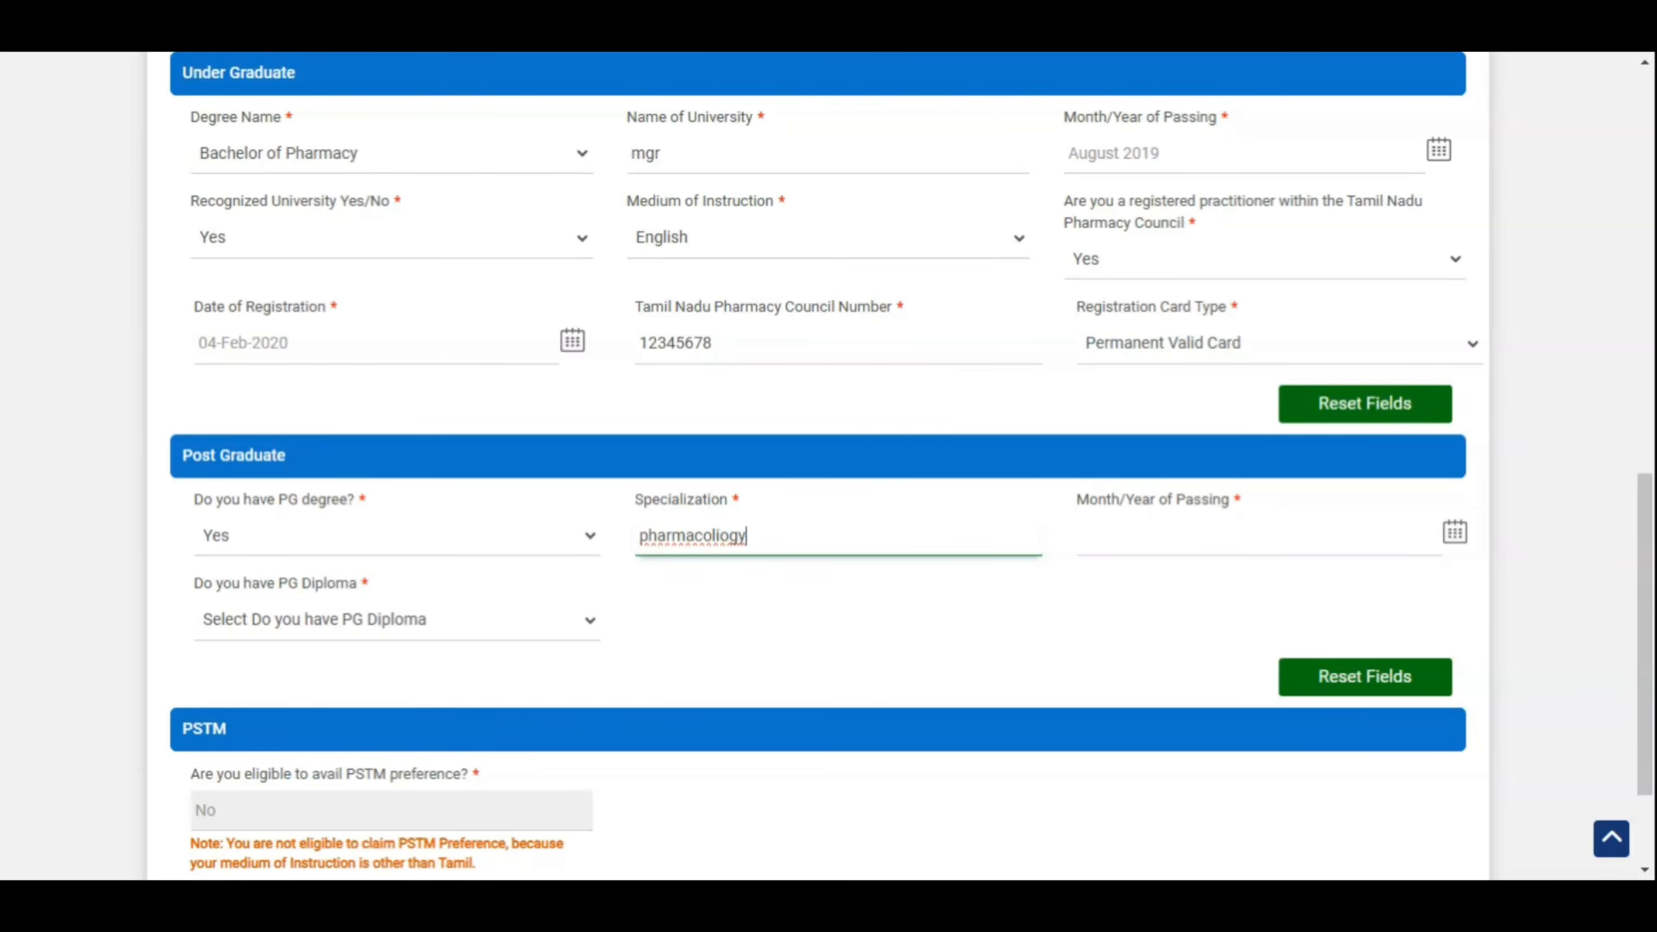
pyautogui.press('Tab')
# Step: Set the PG passing date to October 2023
pyautogui.click(1458, 545)
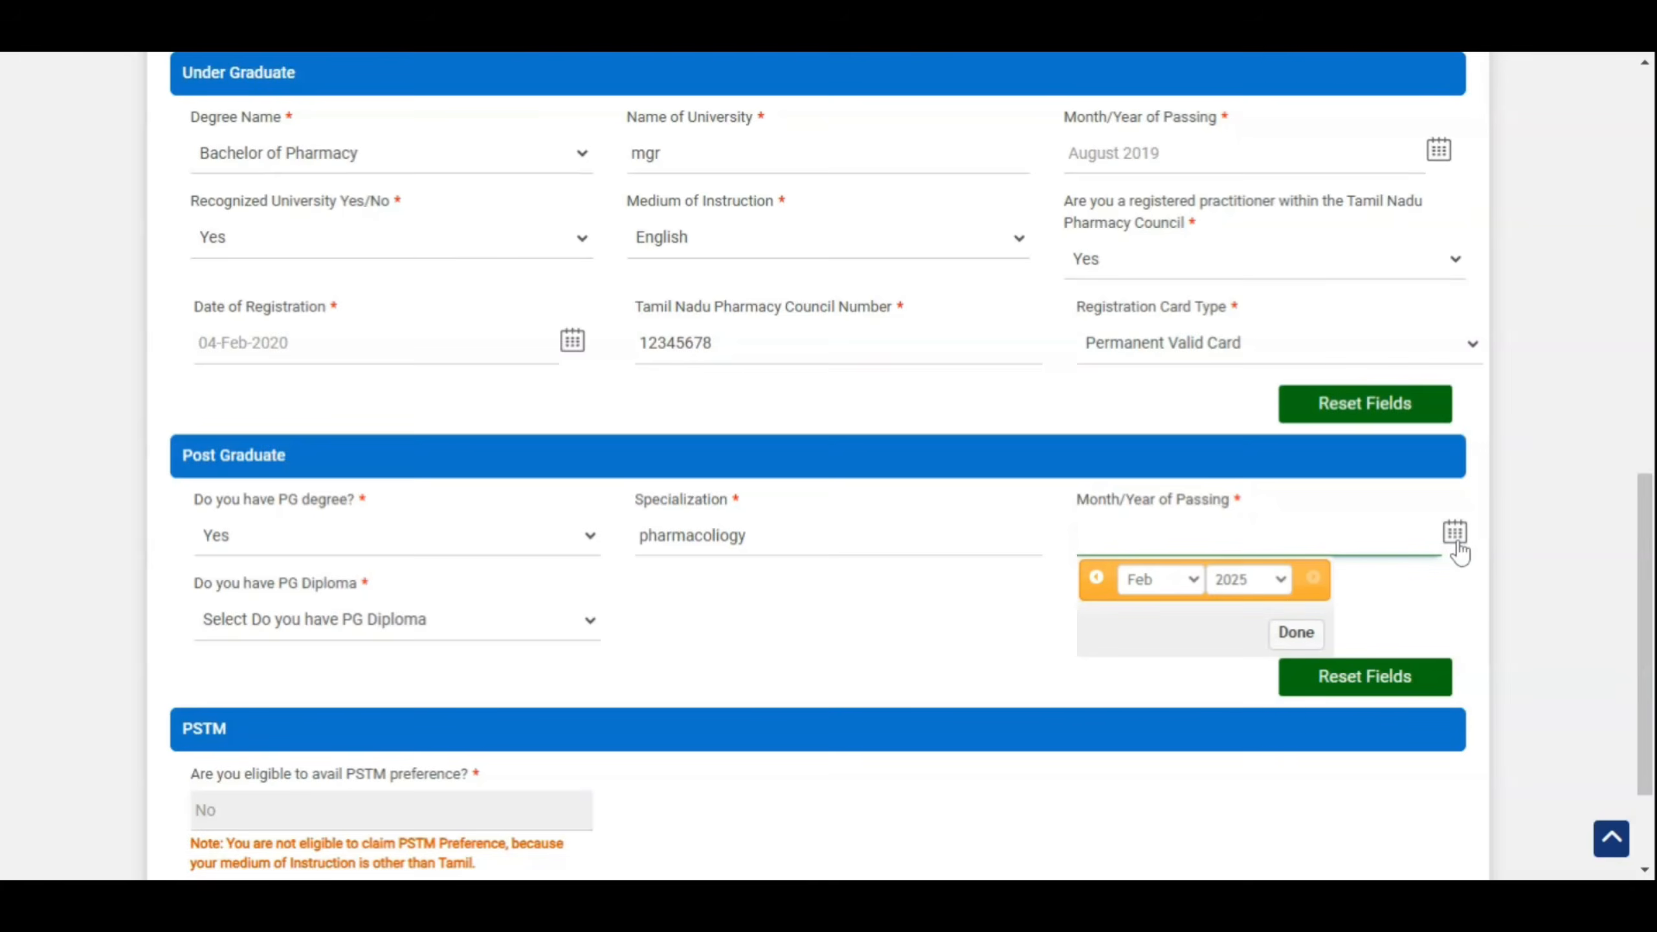
pyautogui.click(1281, 592)
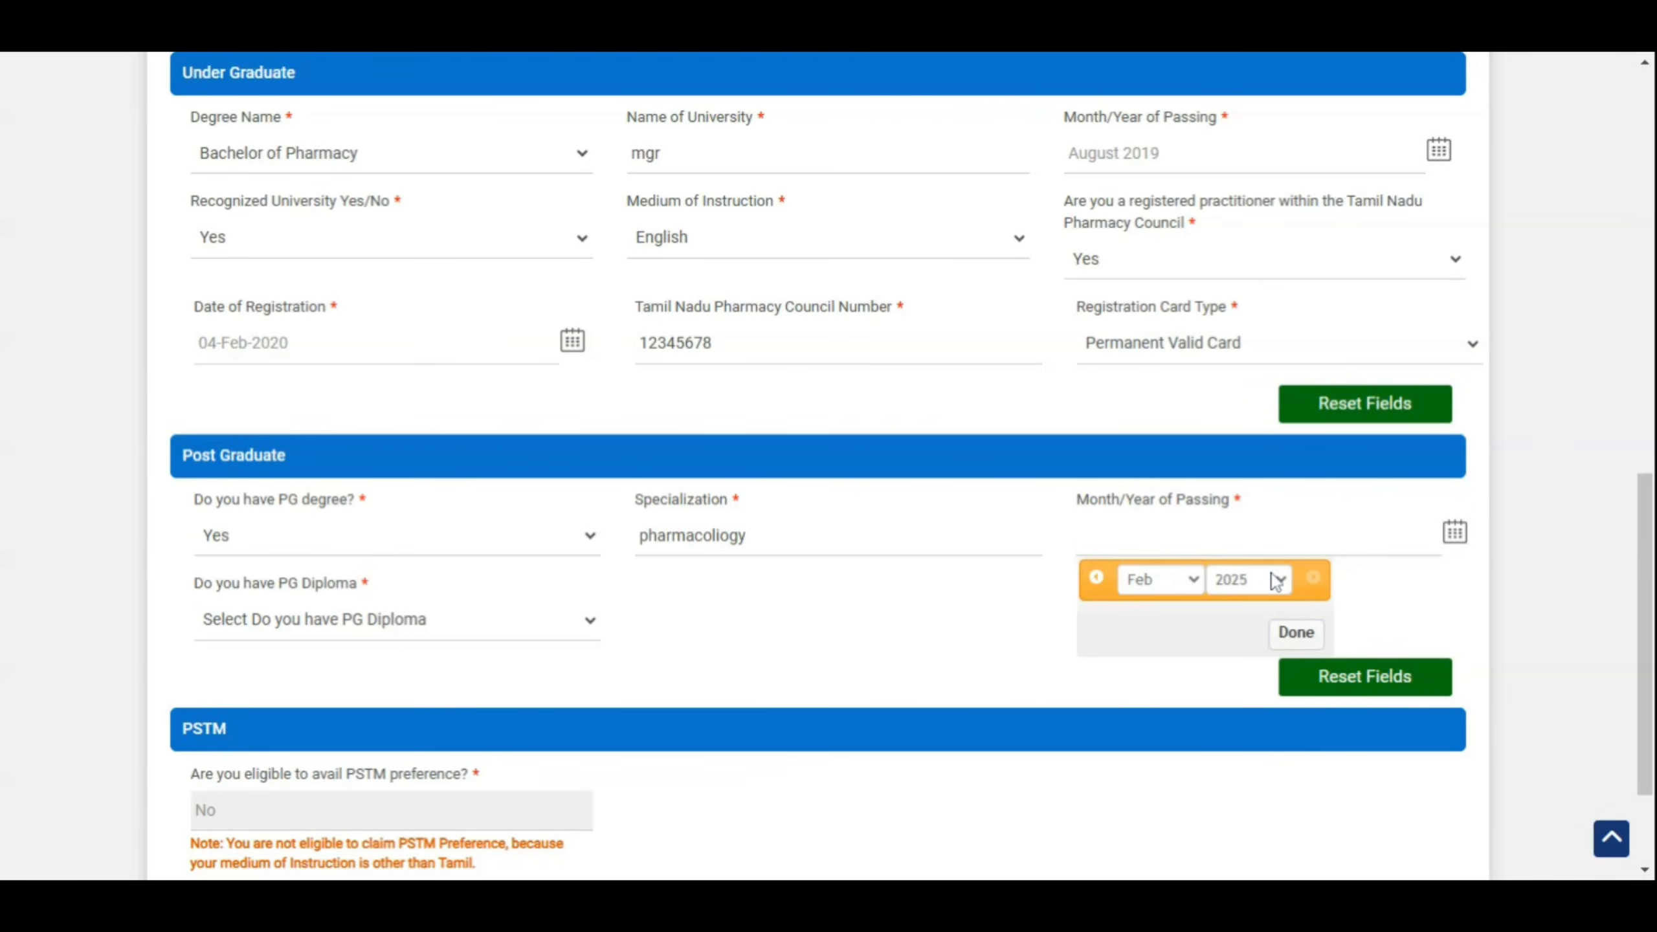
pyautogui.click(1243, 526)
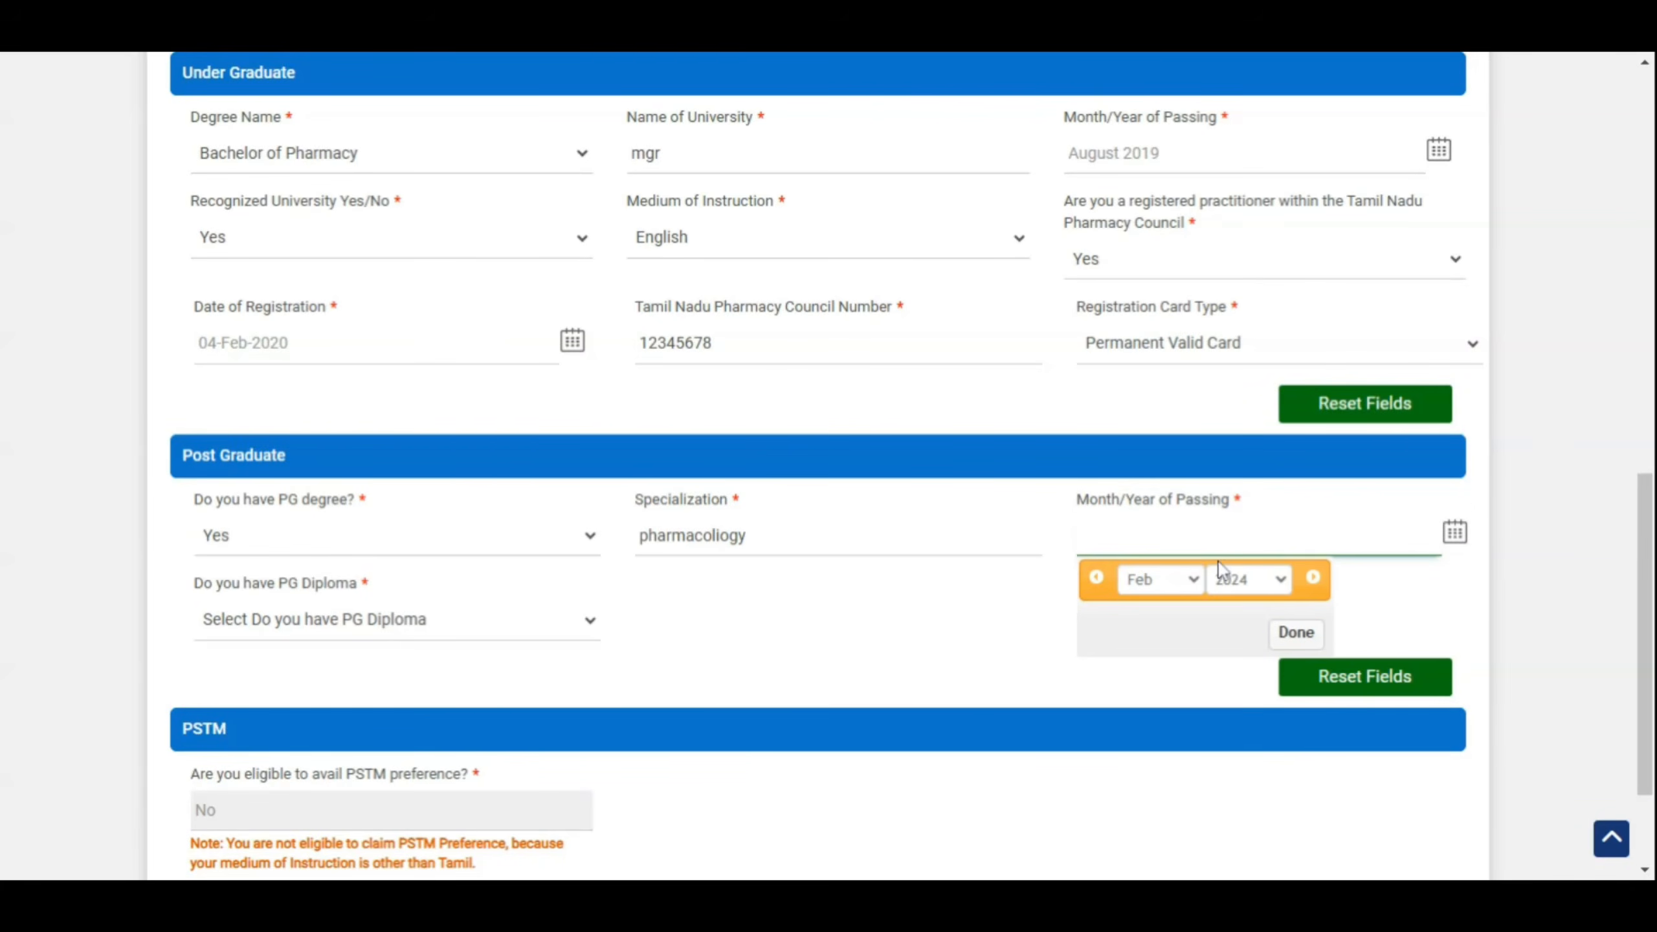
pyautogui.click(1237, 589)
pyautogui.click(1236, 592)
pyautogui.click(1194, 584)
pyautogui.click(1162, 508)
pyautogui.click(1283, 632)
# Step: Answer No to the PG diploma question and save the educational details
pyautogui.click(368, 613)
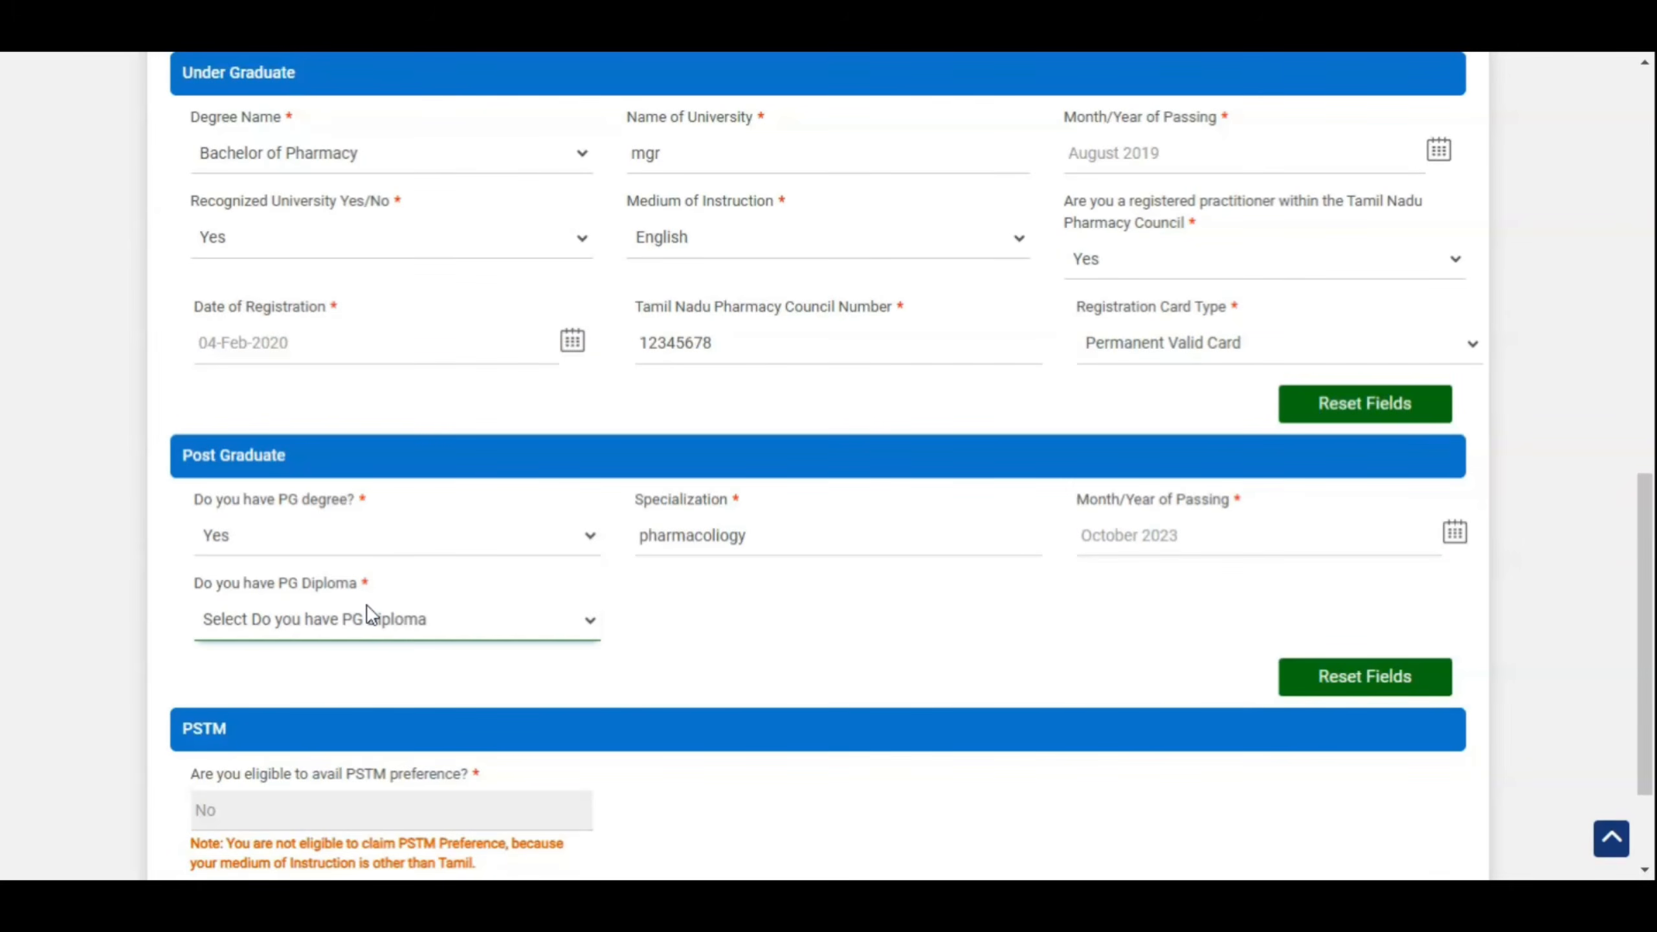
pyautogui.click(379, 653)
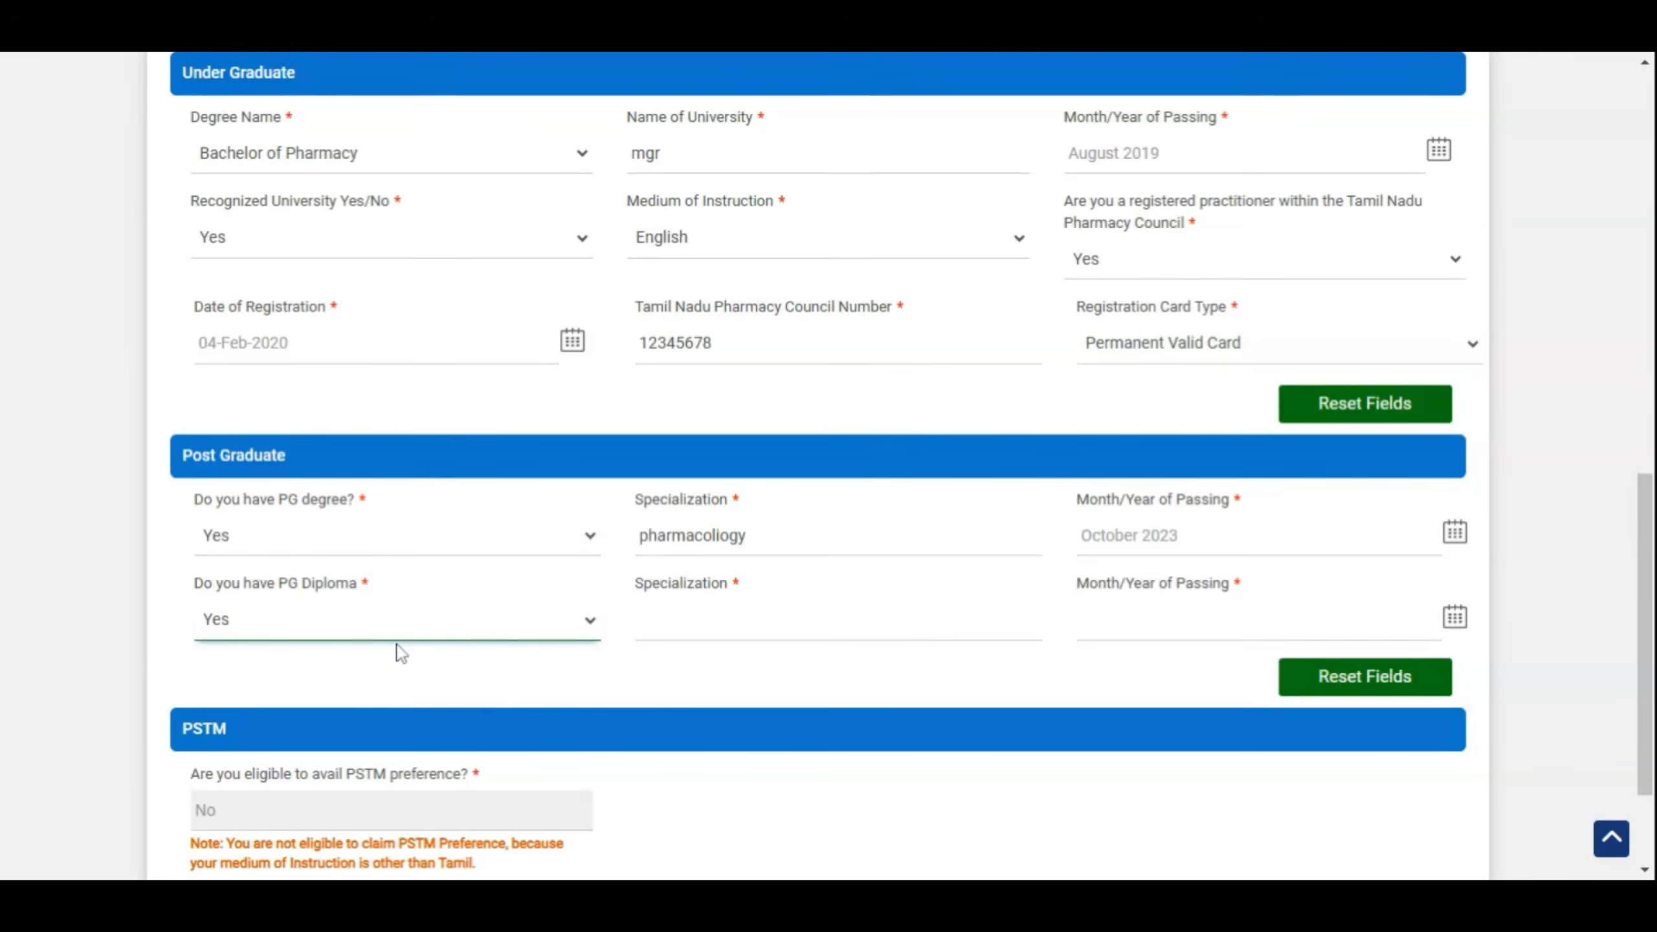
pyautogui.press('Down')
pyautogui.scroll(-3, 694, 646)
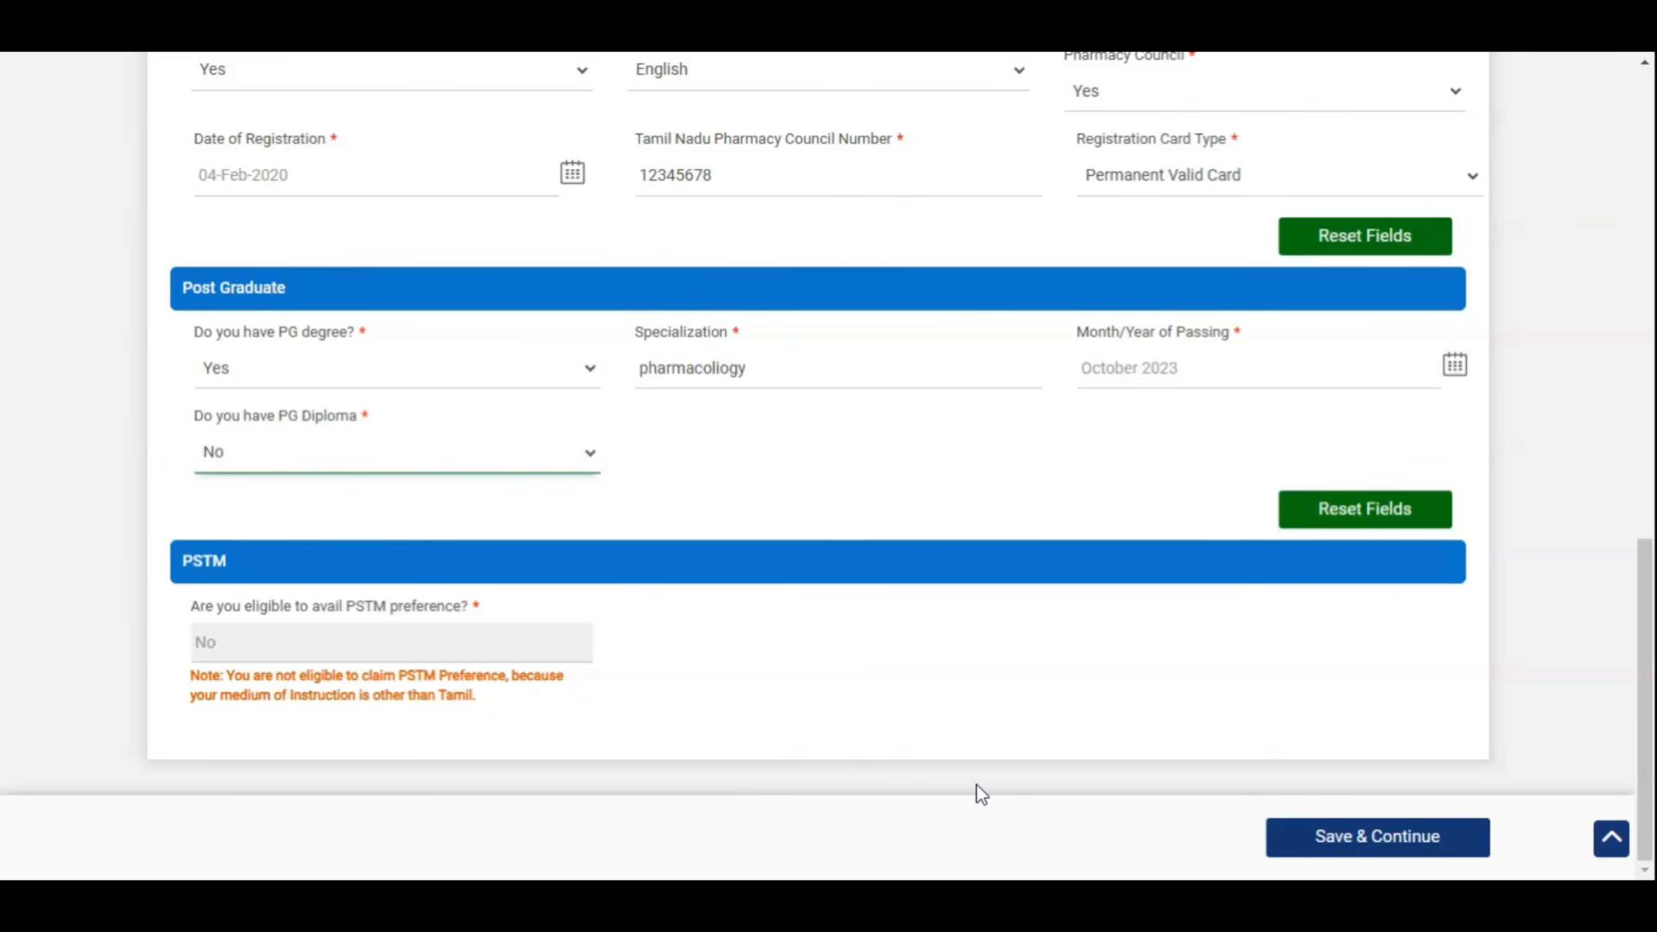
pyautogui.click(1311, 849)
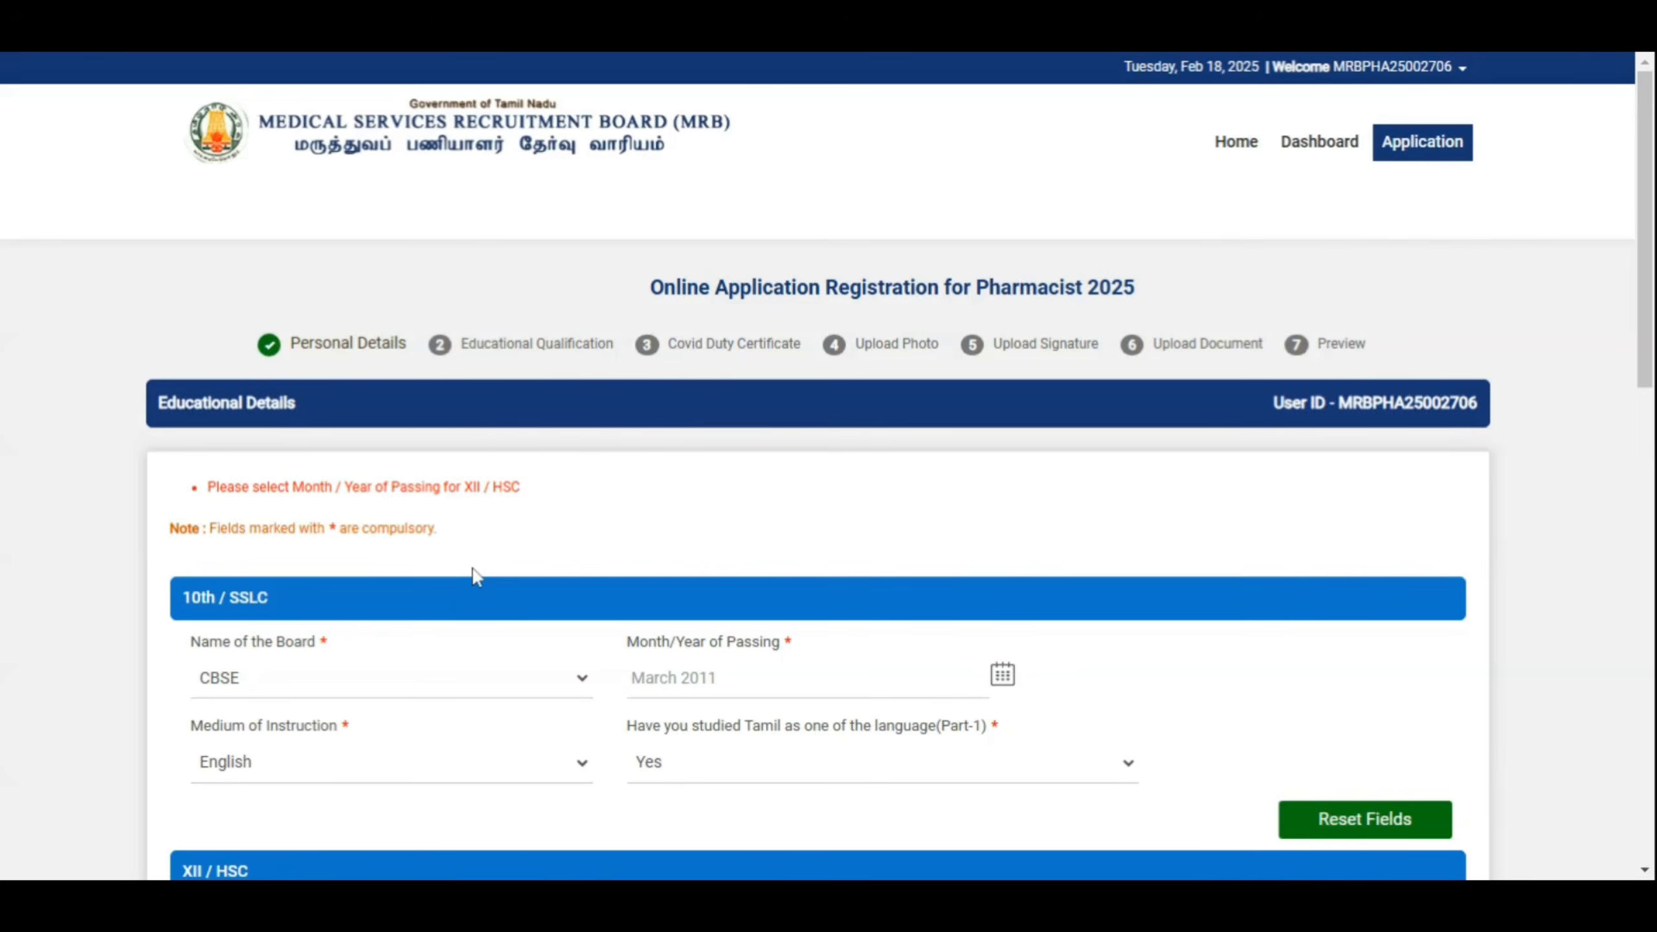
# Step: Set the 10th passing date to April 2011
pyautogui.scroll(-2, 476, 576)
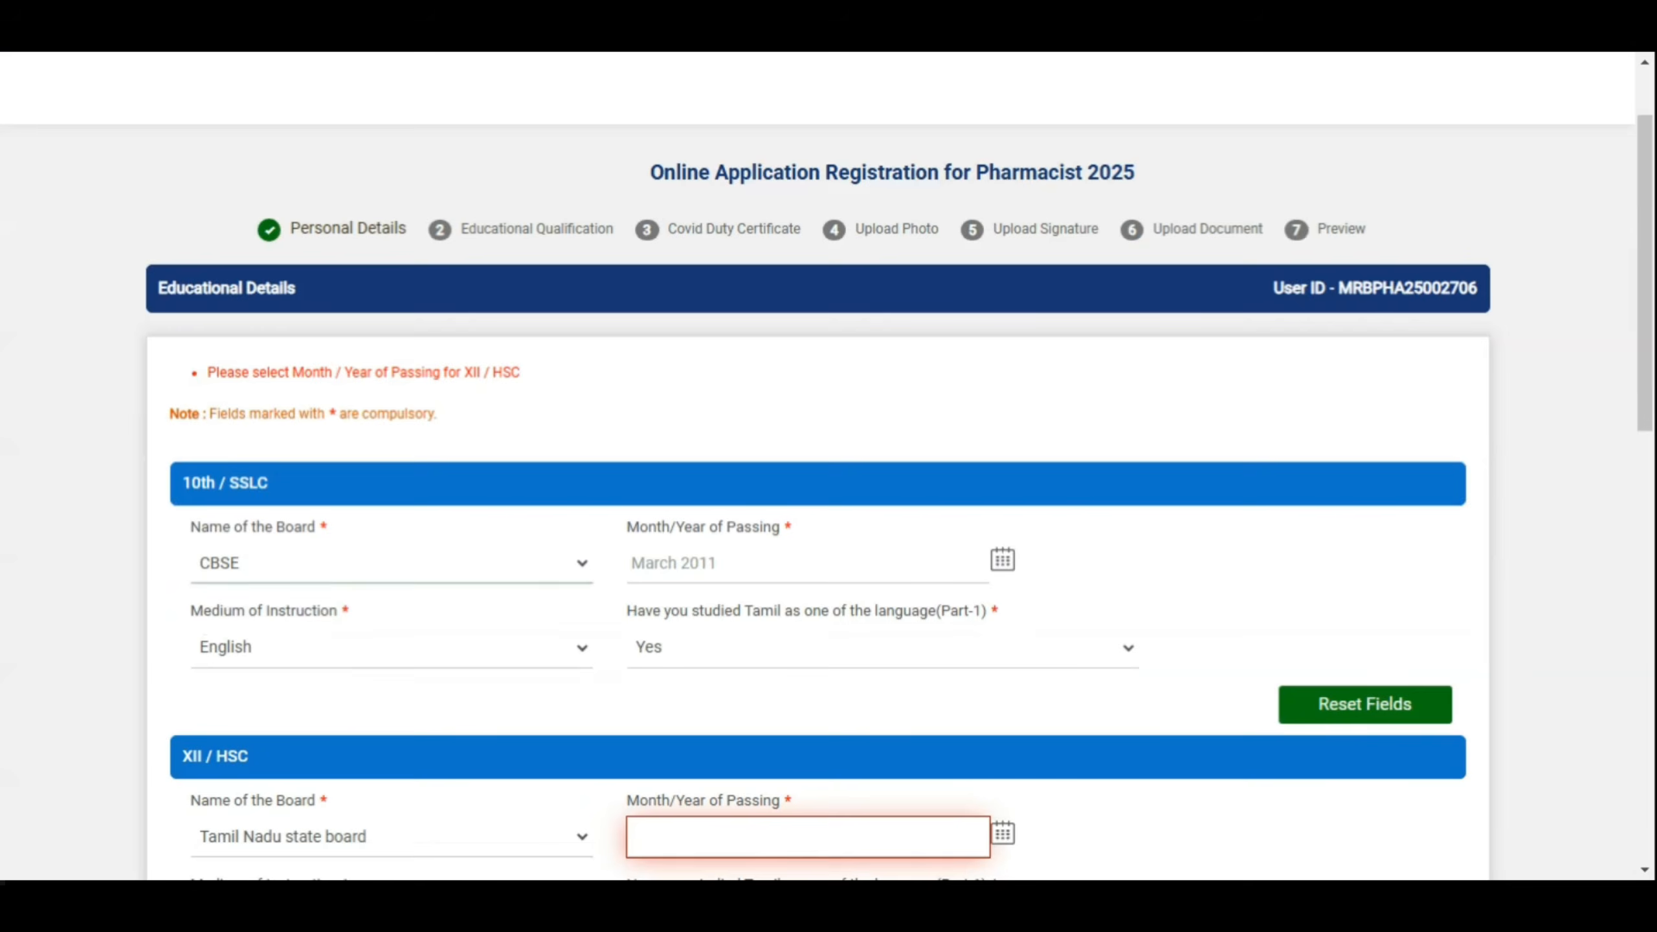
pyautogui.click(1005, 563)
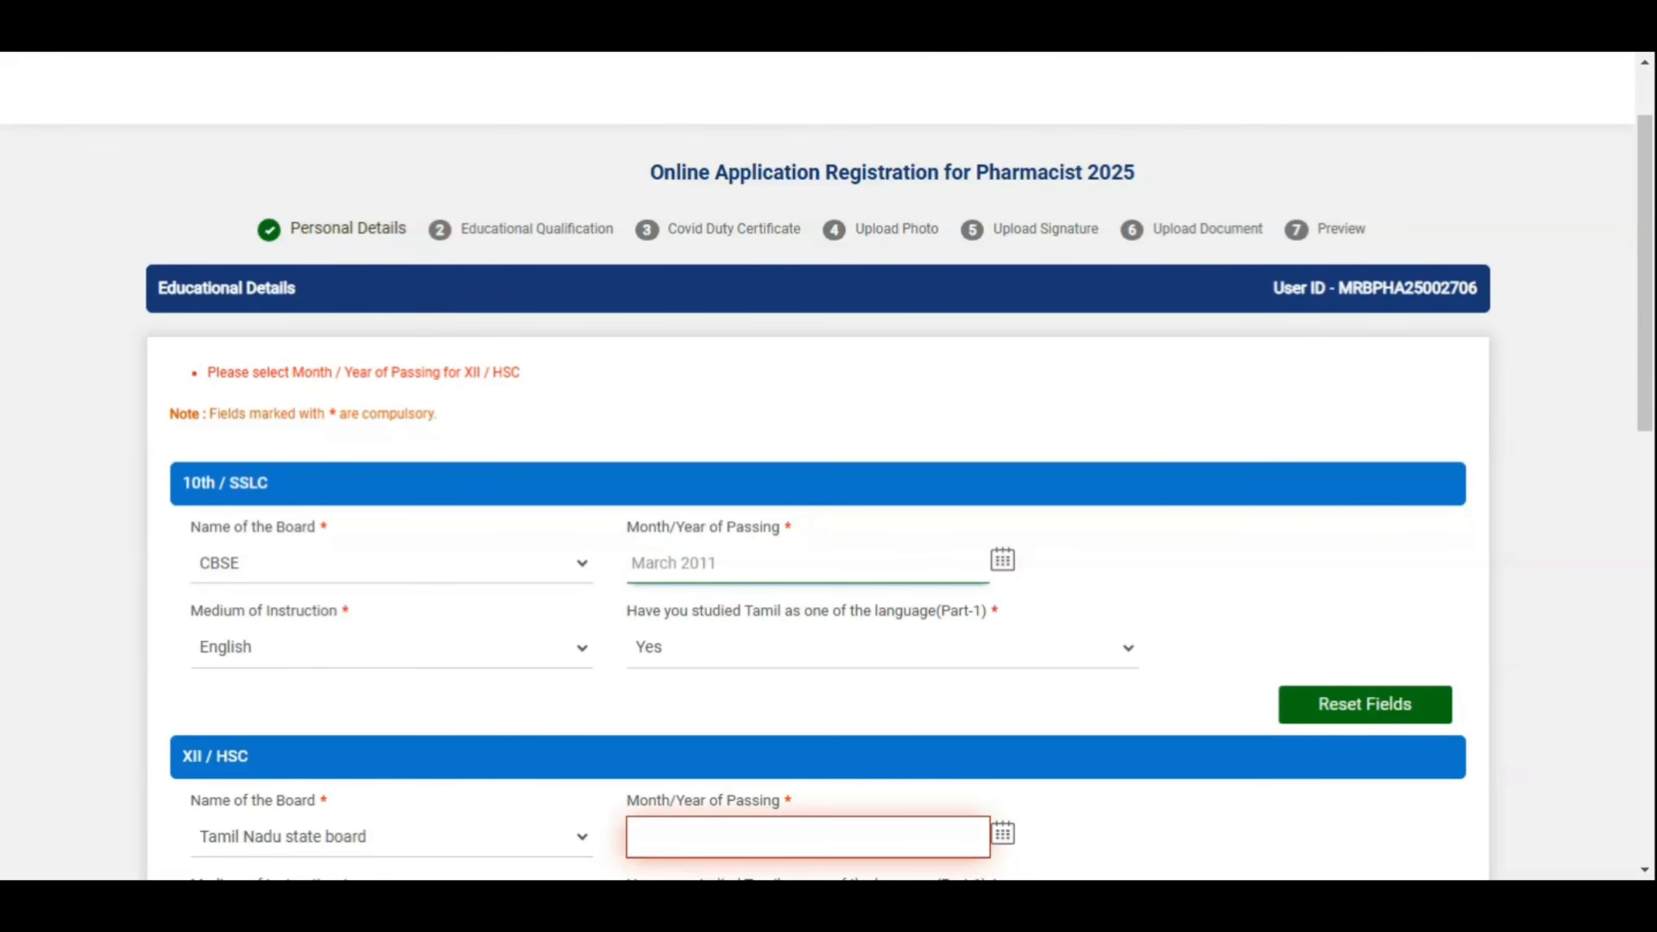
pyautogui.click(1002, 560)
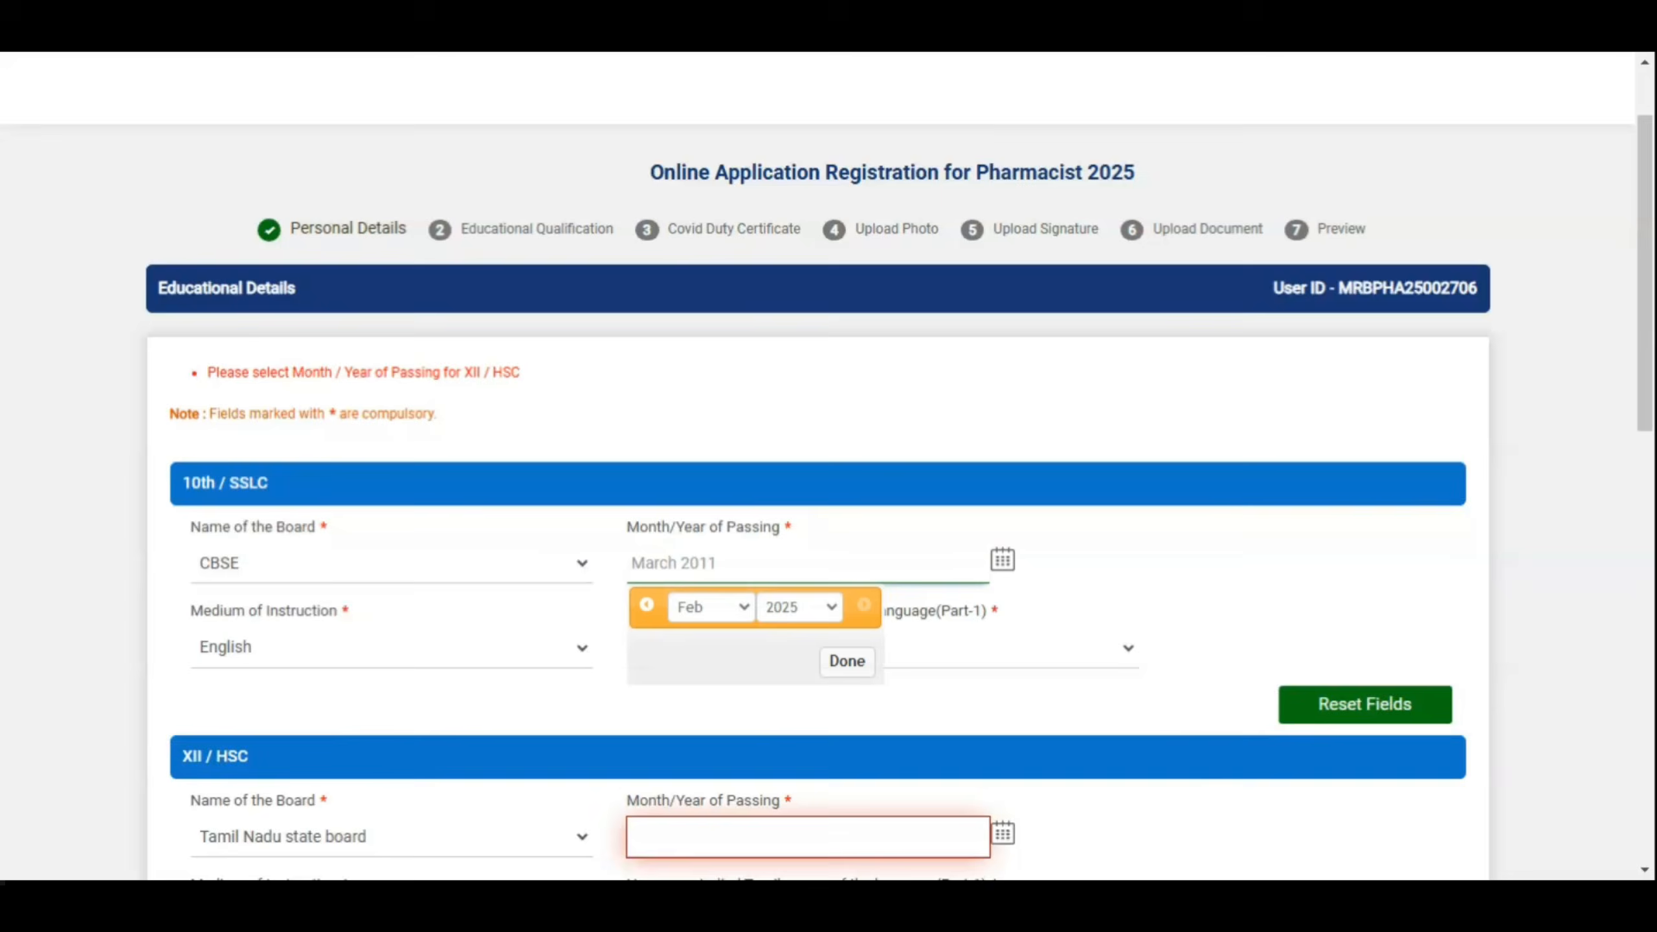
pyautogui.click(791, 599)
pyautogui.click(725, 463)
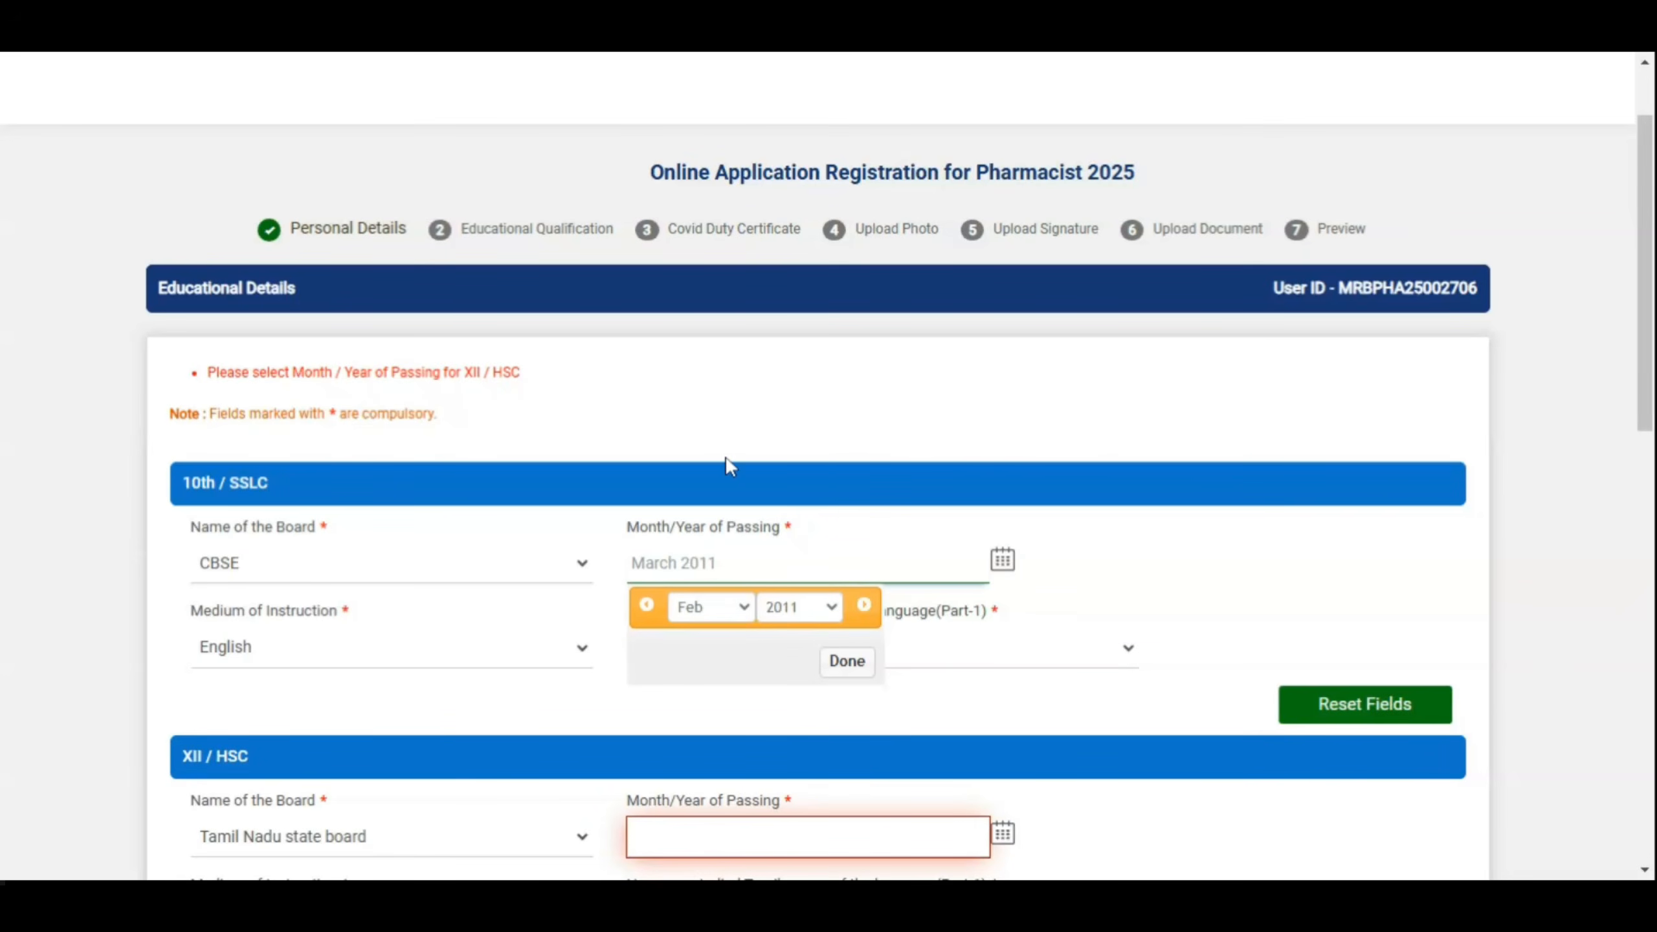
pyautogui.click(705, 596)
pyautogui.click(717, 372)
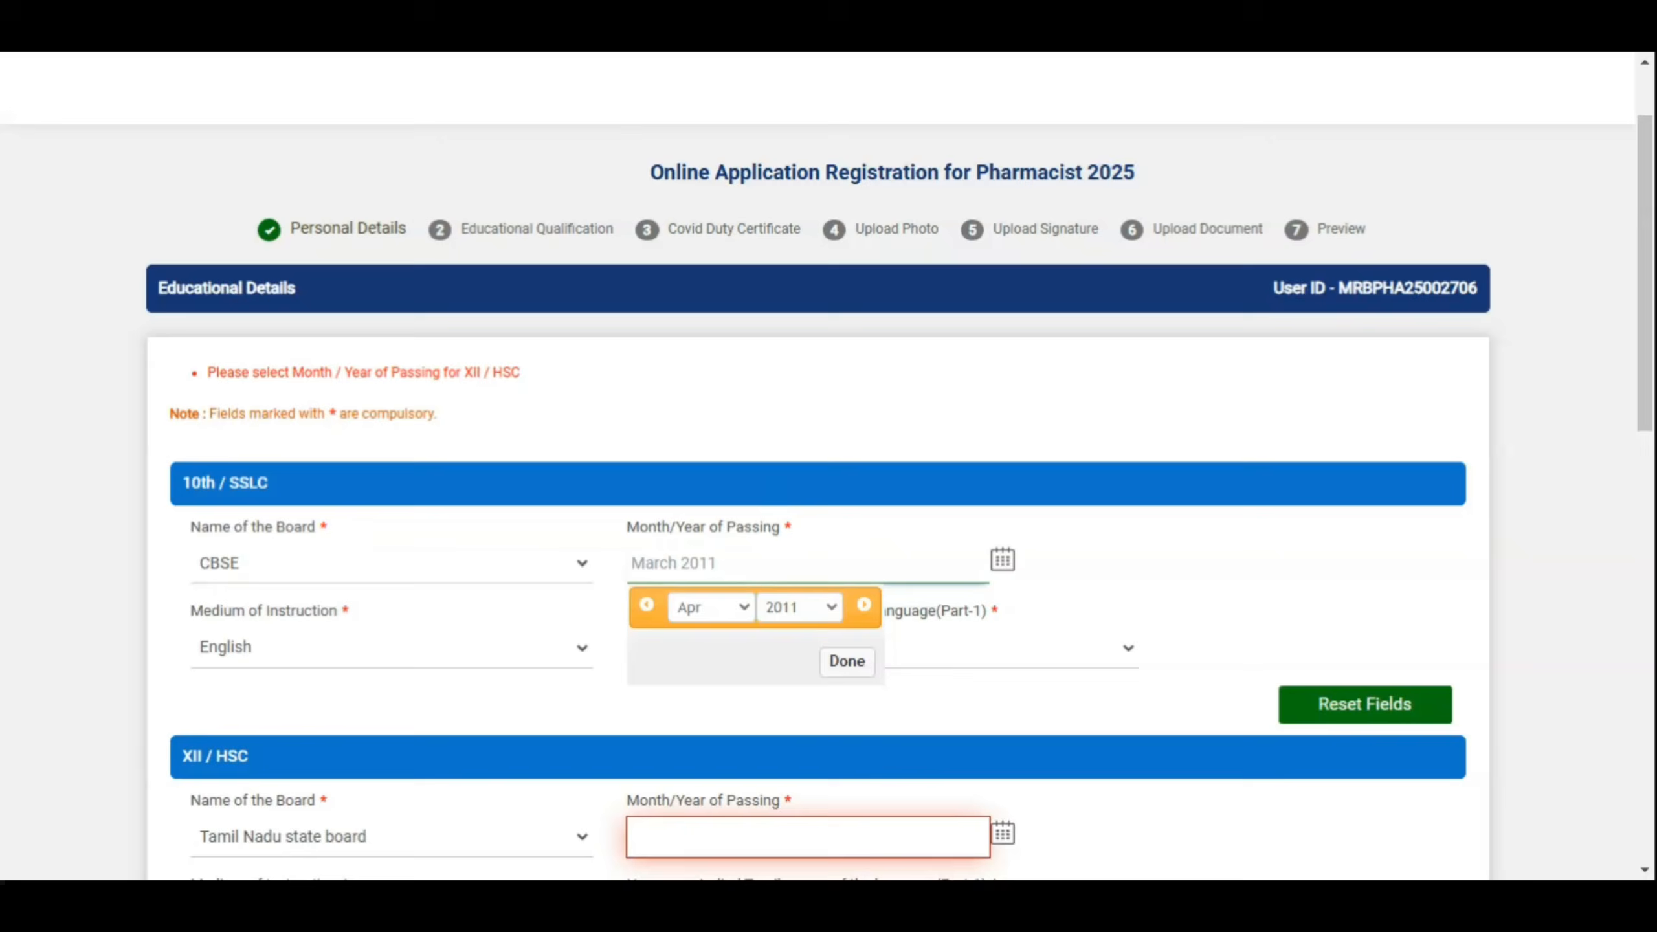
pyautogui.click(846, 661)
pyautogui.click(852, 673)
# Step: Set the XII passing date to April 2013 and save the educational details
pyautogui.scroll(-3, 855, 676)
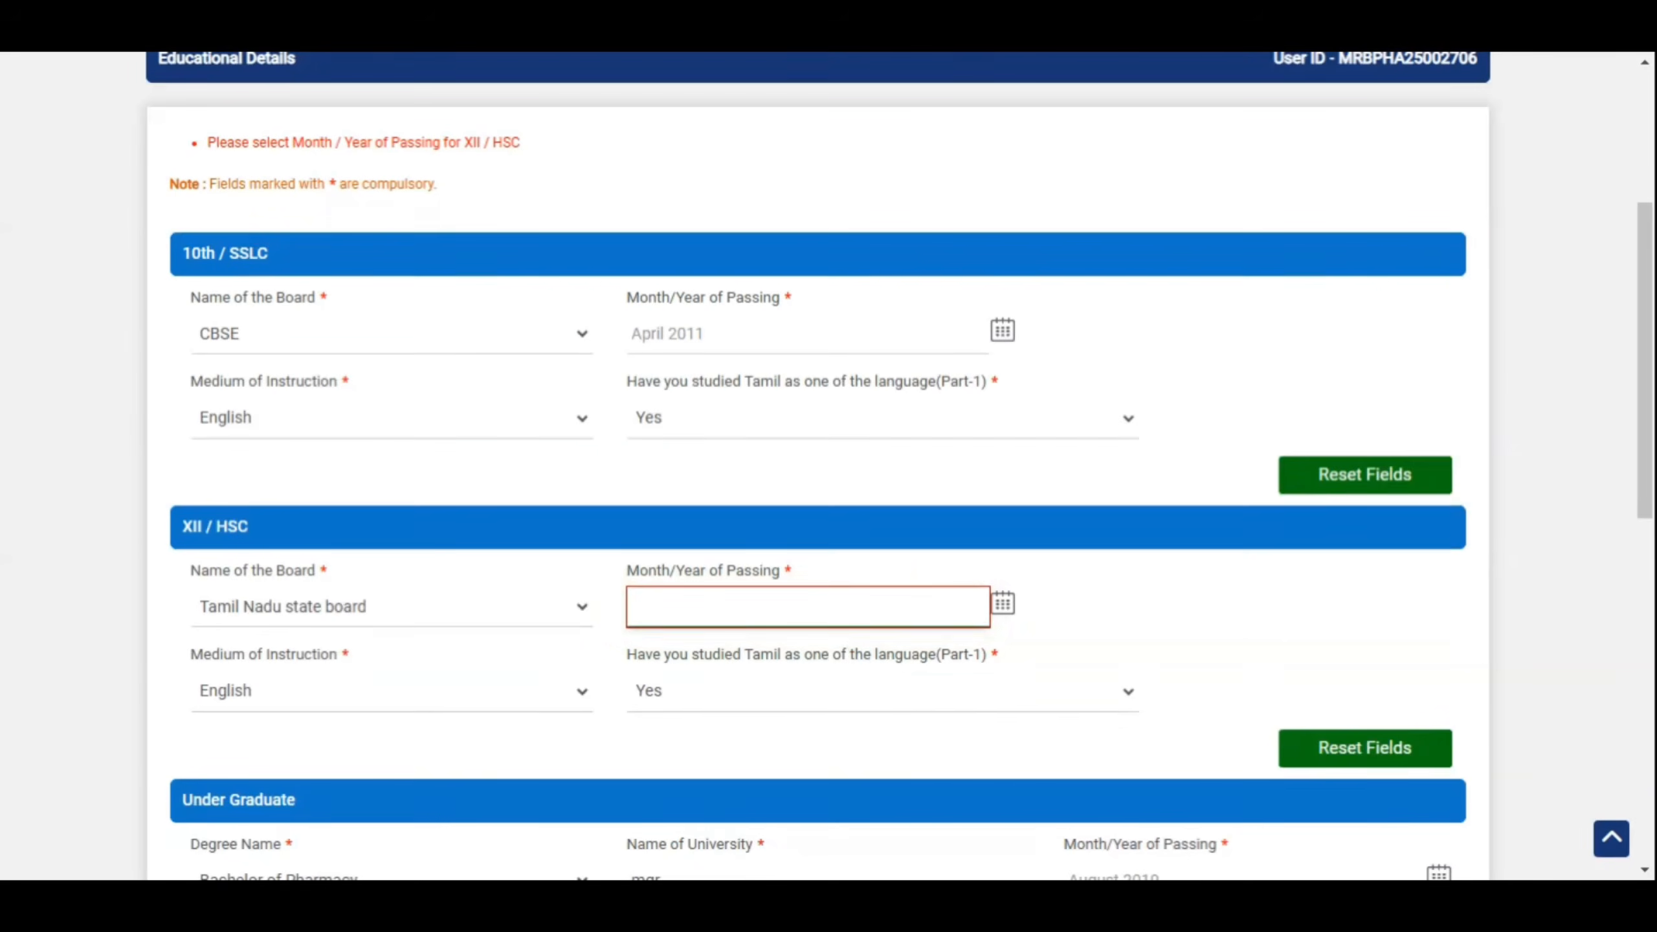
pyautogui.click(1005, 607)
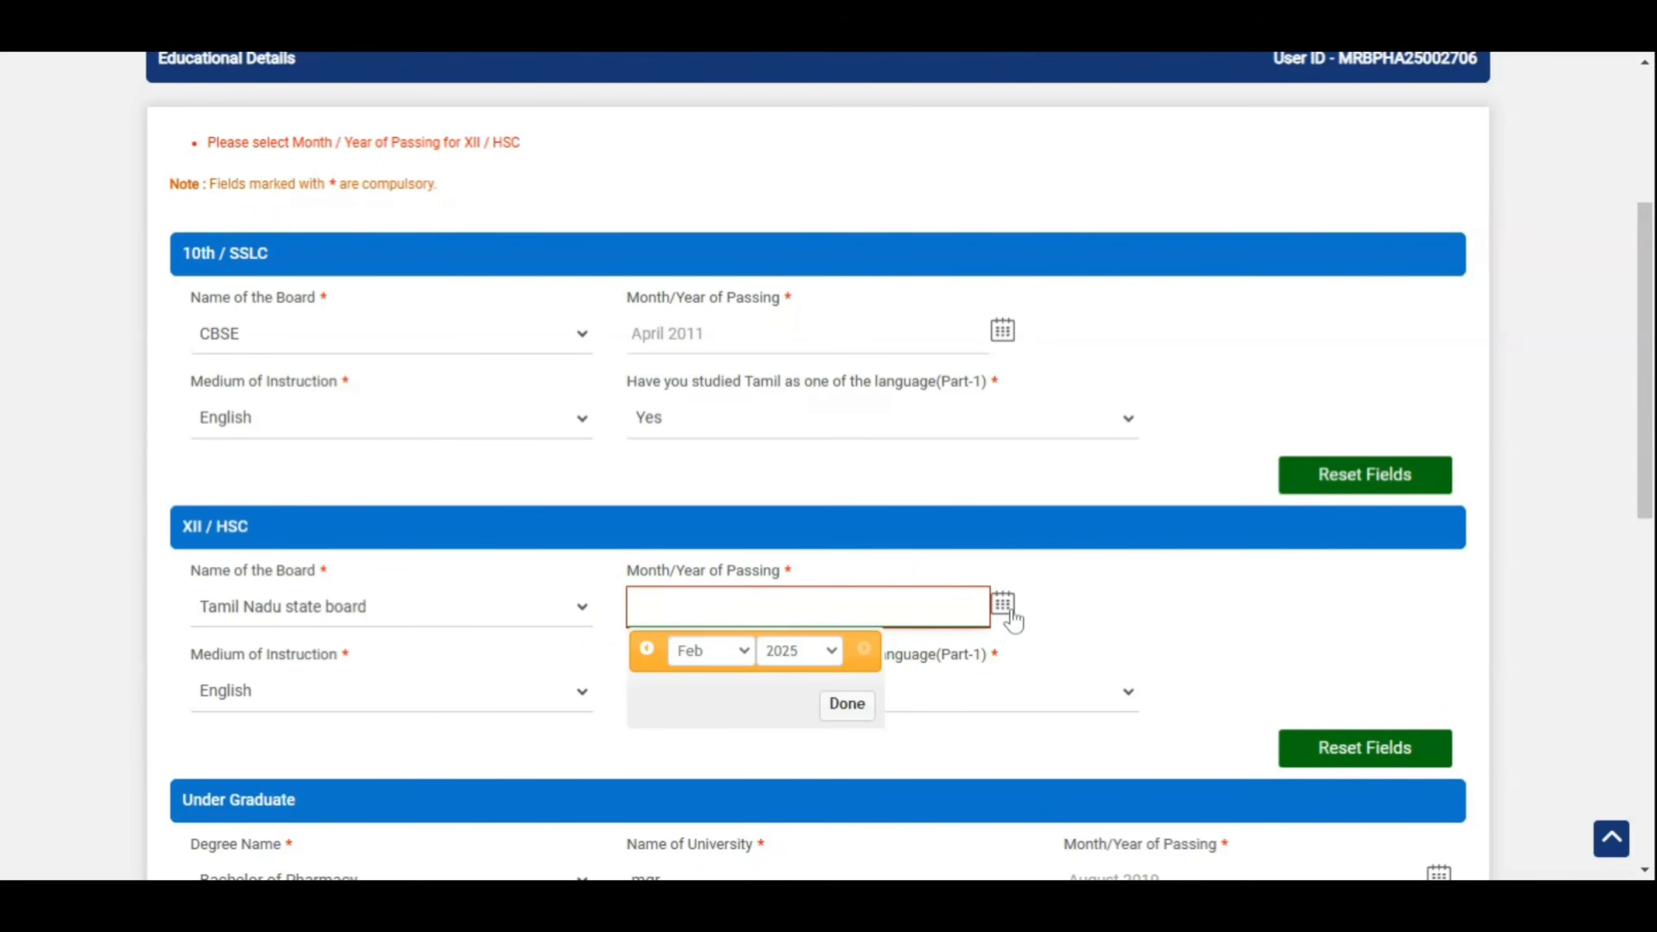
pyautogui.click(824, 649)
pyautogui.click(822, 309)
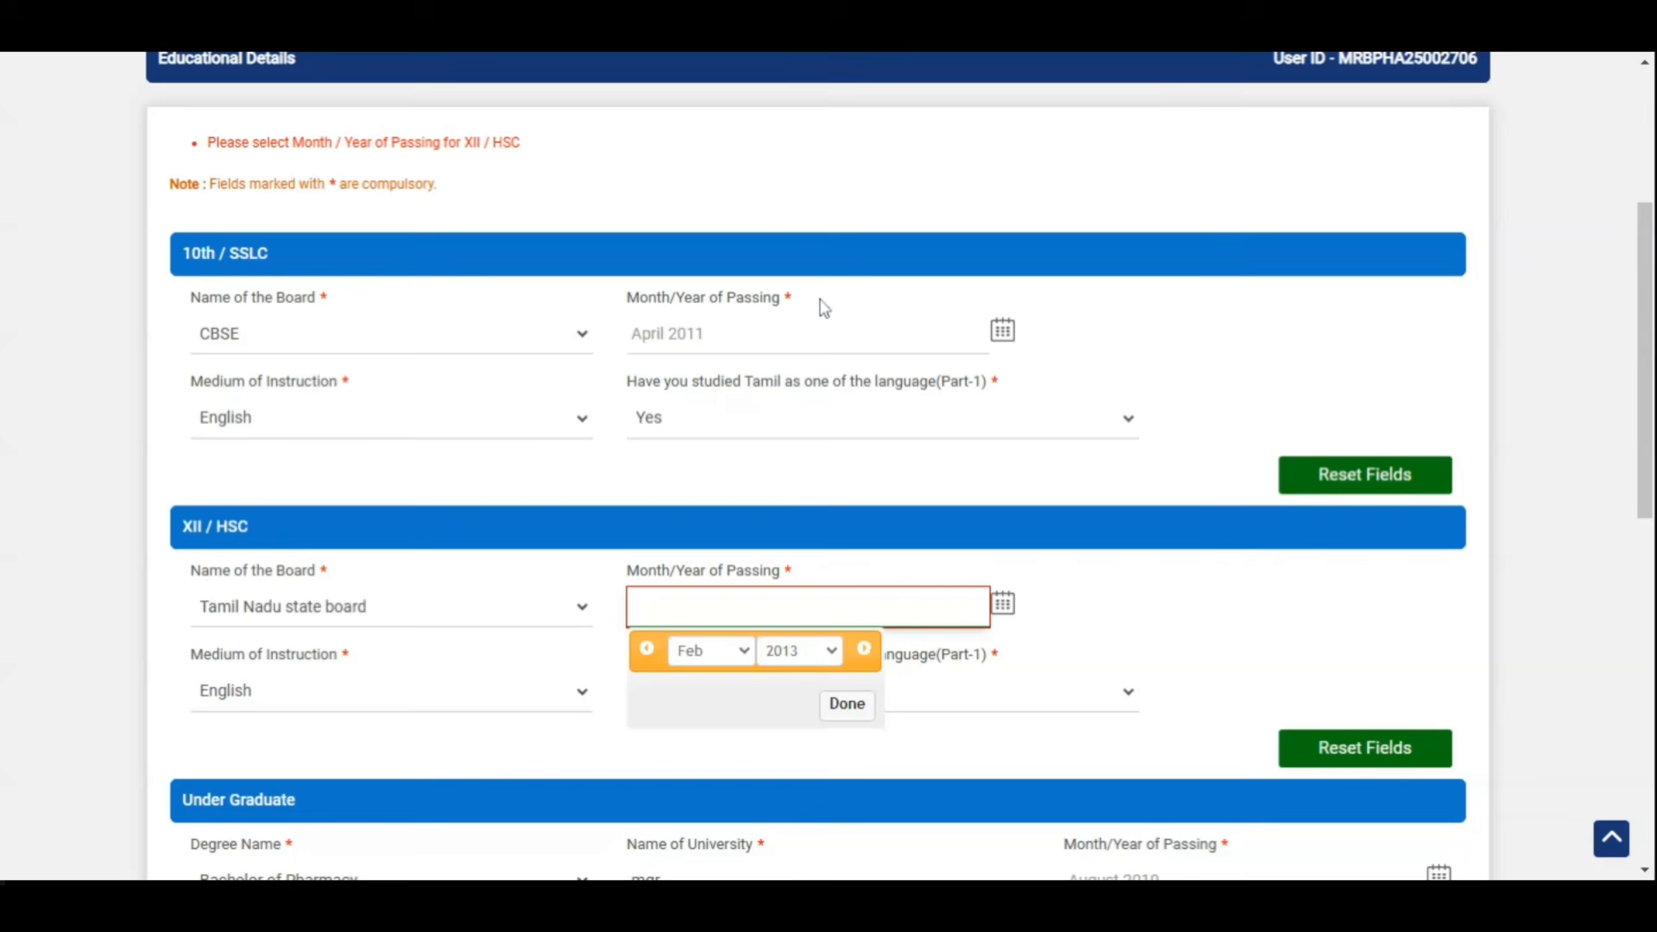
pyautogui.click(730, 644)
pyautogui.click(710, 415)
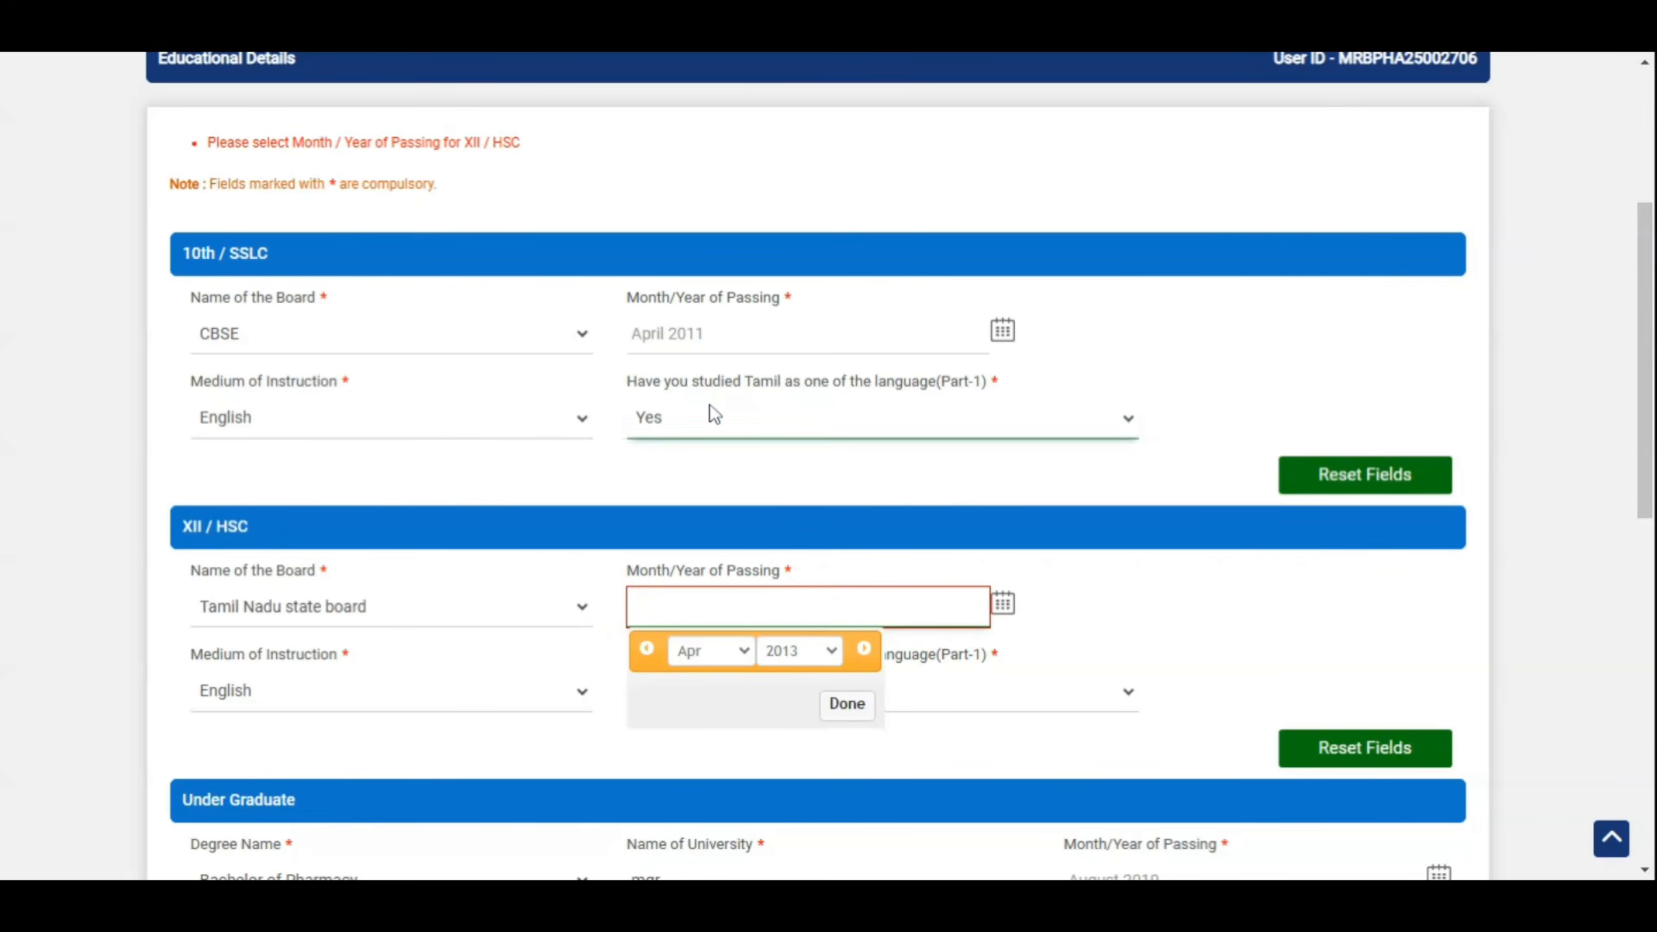
pyautogui.click(846, 703)
pyautogui.scroll(-12, 848, 718)
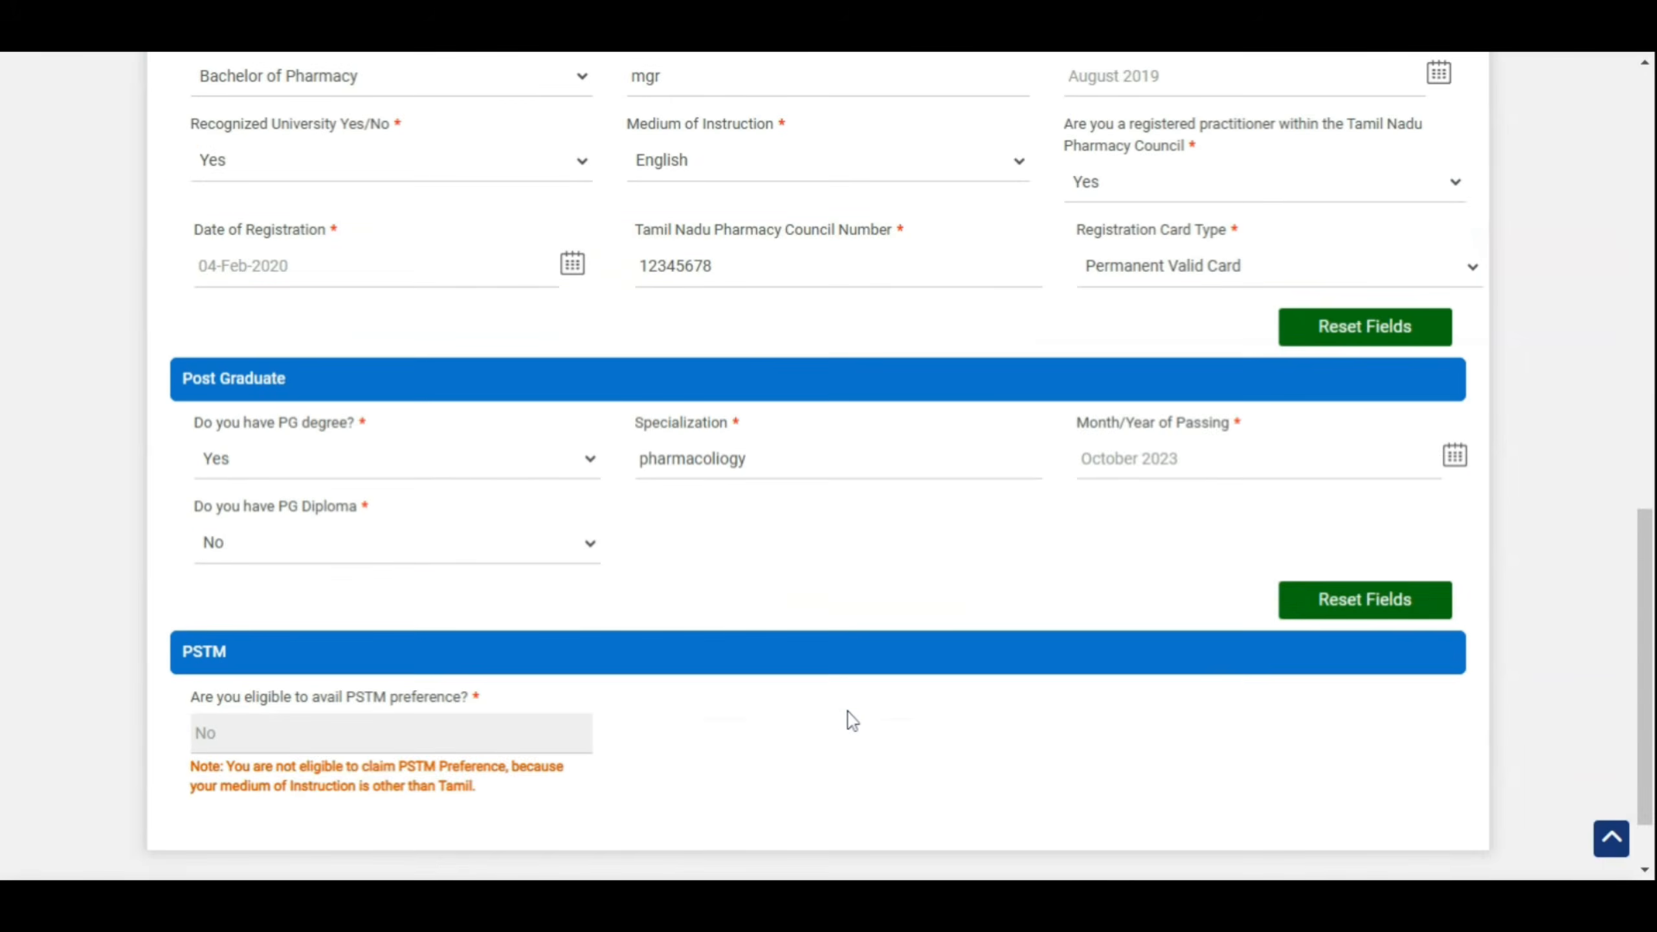
pyautogui.click(1425, 842)
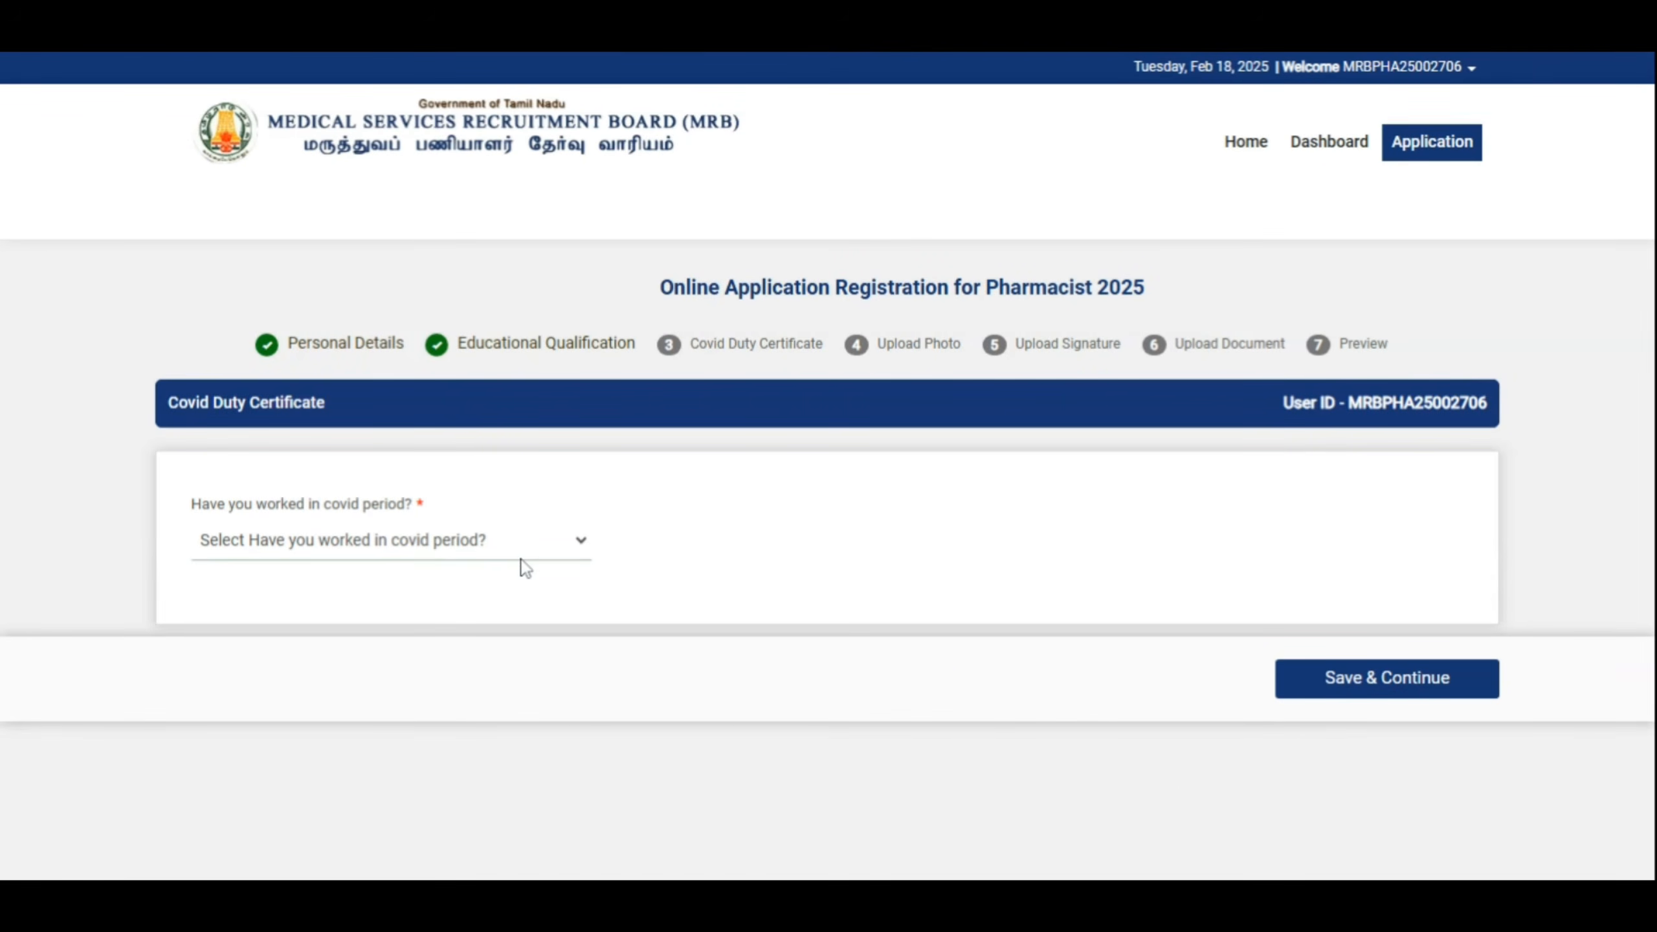
# Step: Answer Yes to covid-period work and look over the institution details fields
pyautogui.click(469, 575)
pyautogui.scroll(-2, 265, 687)
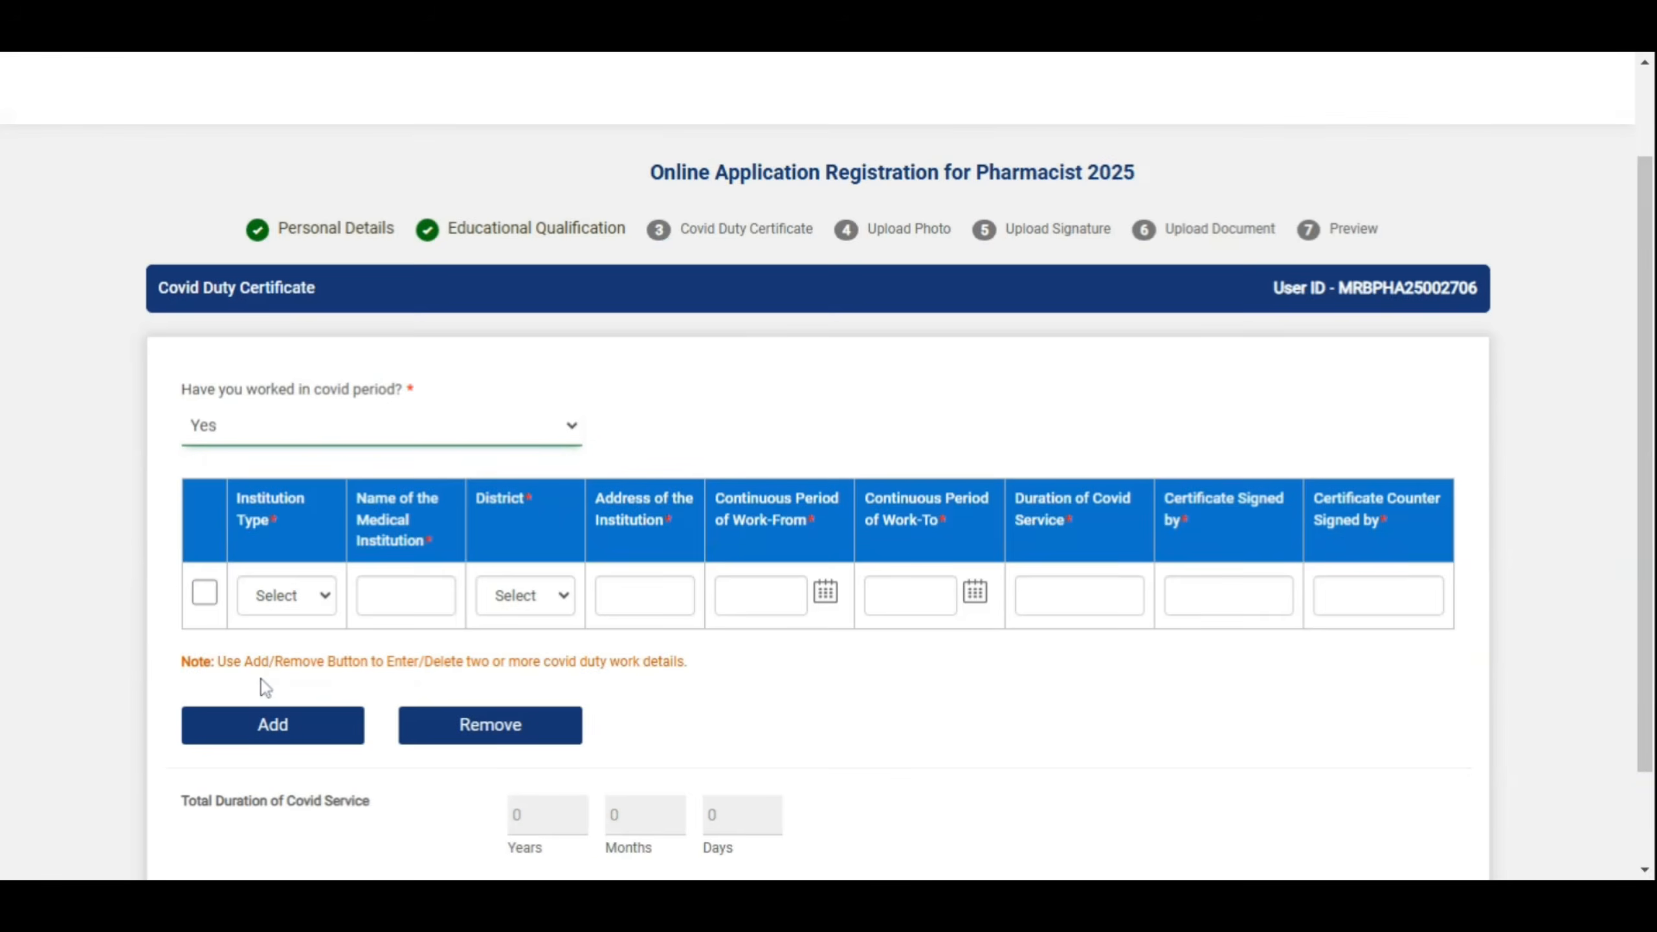
pyautogui.click(279, 604)
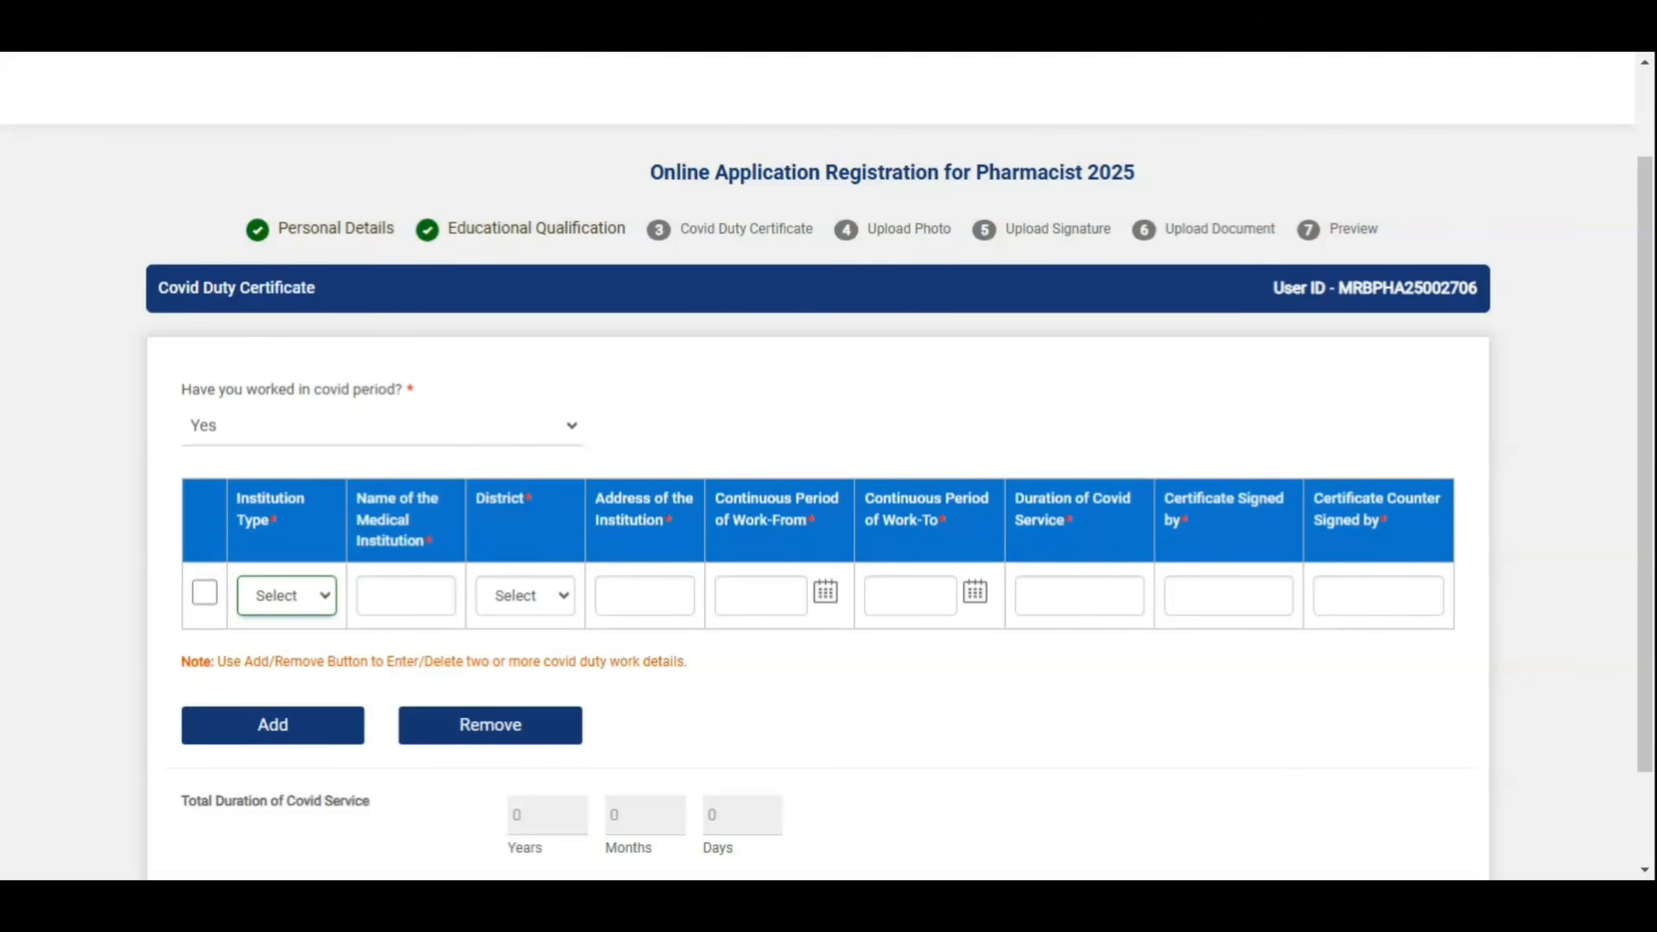
pyautogui.click(372, 593)
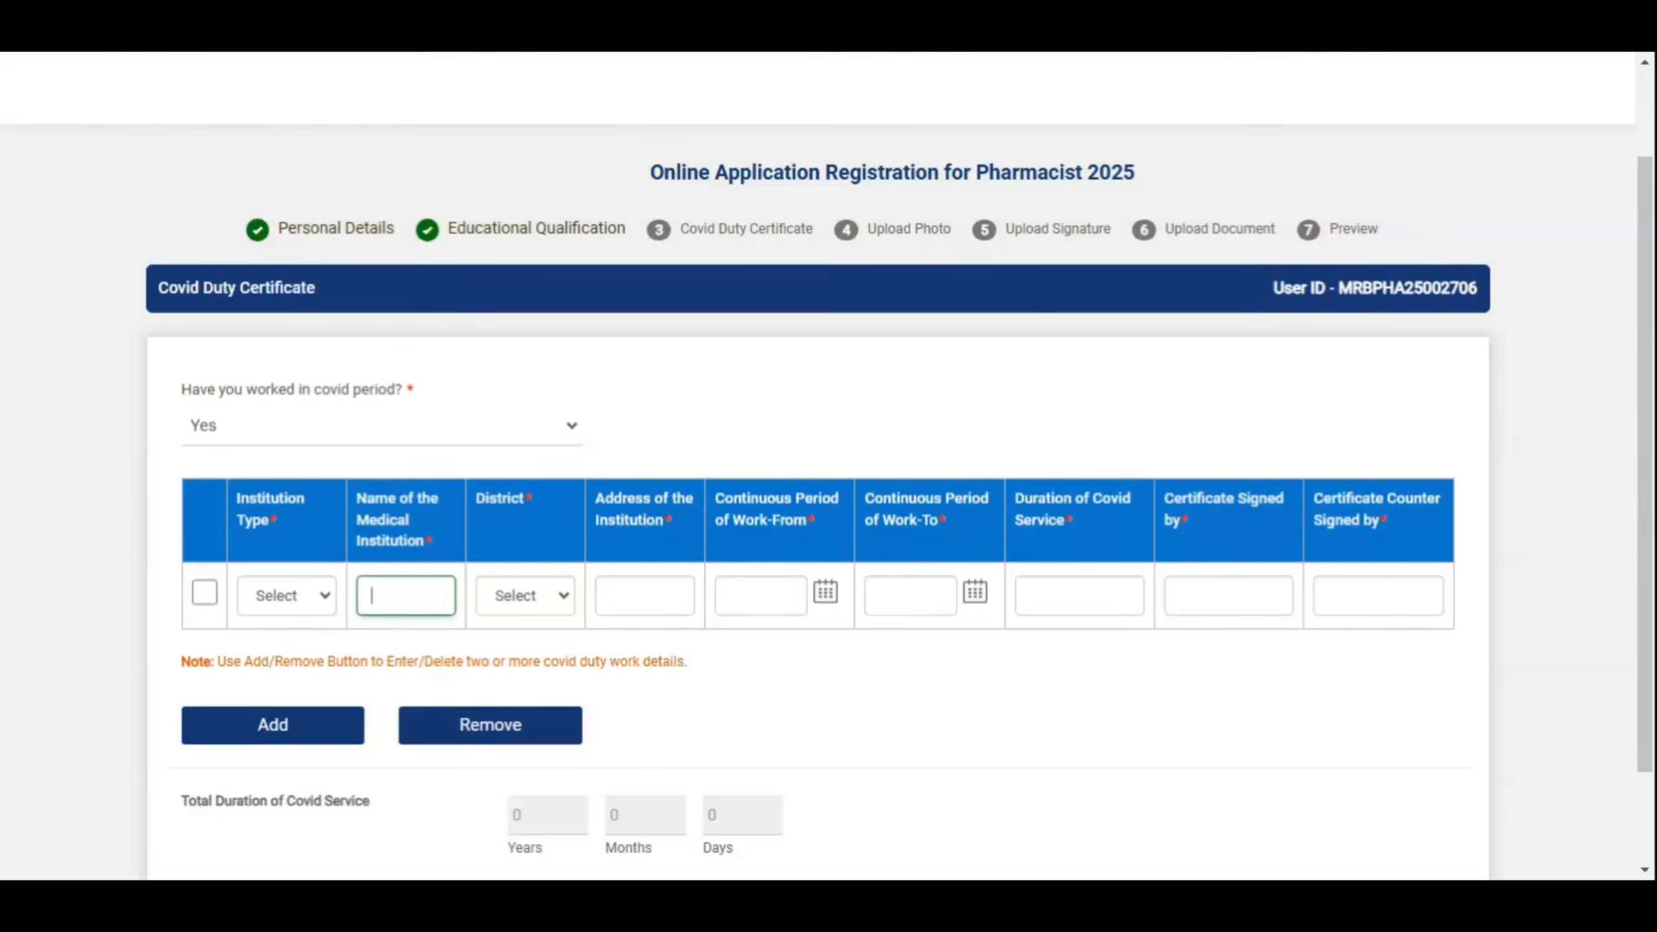
pyautogui.click(525, 601)
pyautogui.click(627, 598)
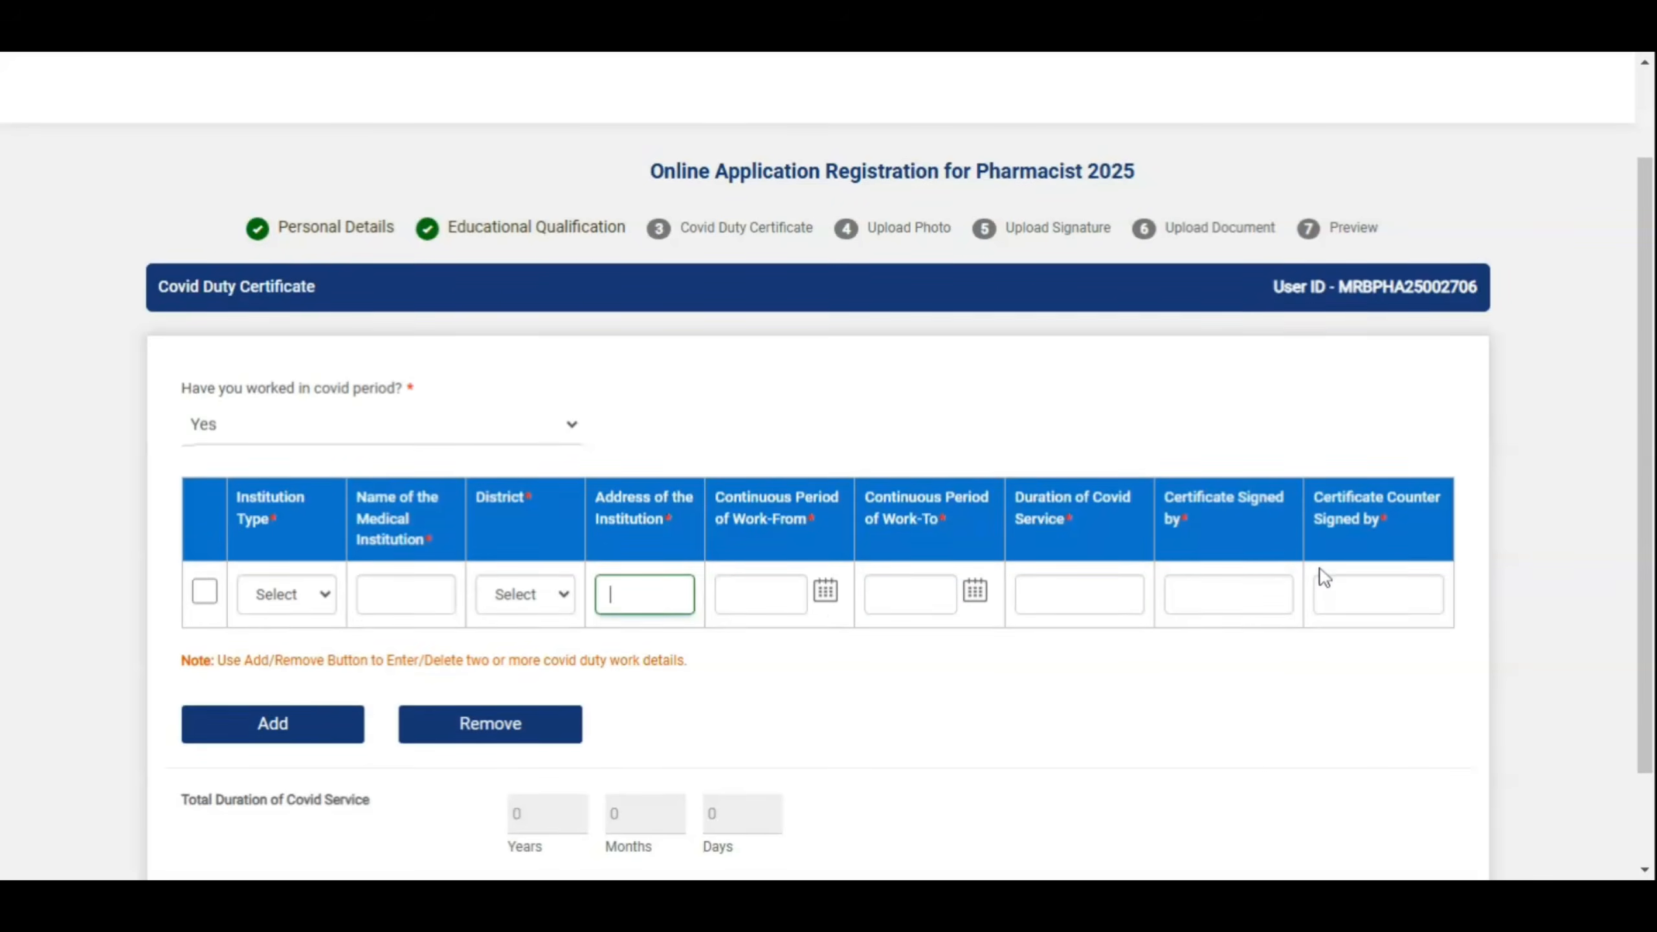
pyautogui.scroll(-2, 1324, 581)
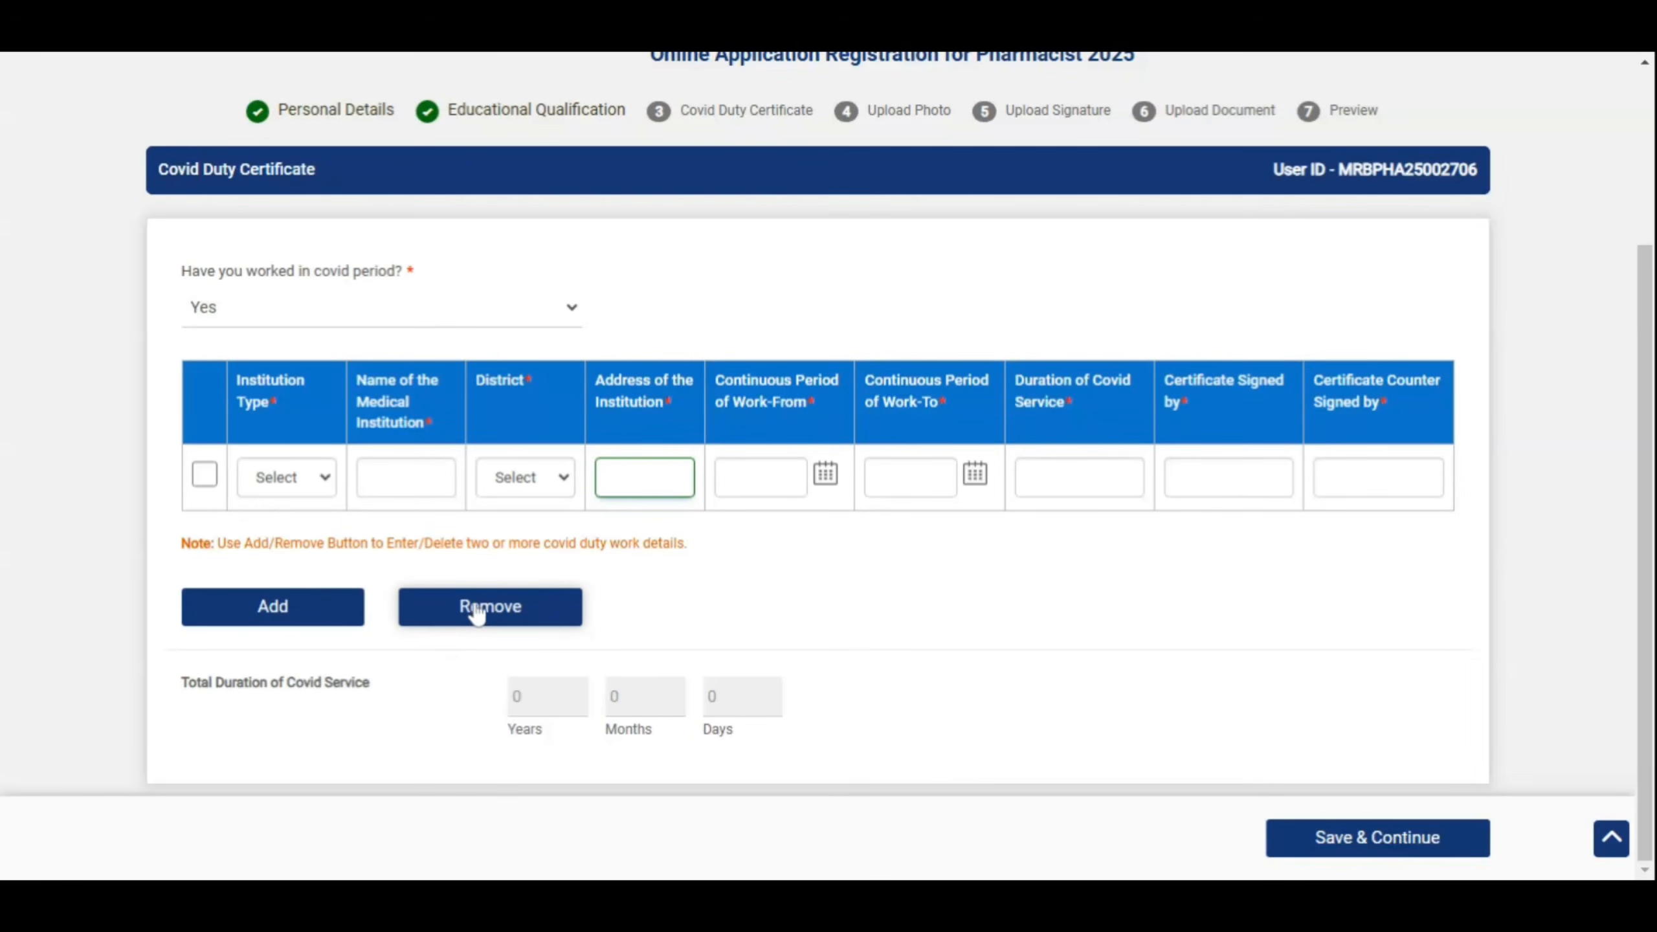
# Step: Switch the covid-period answer back to No and save the step
pyautogui.click(348, 320)
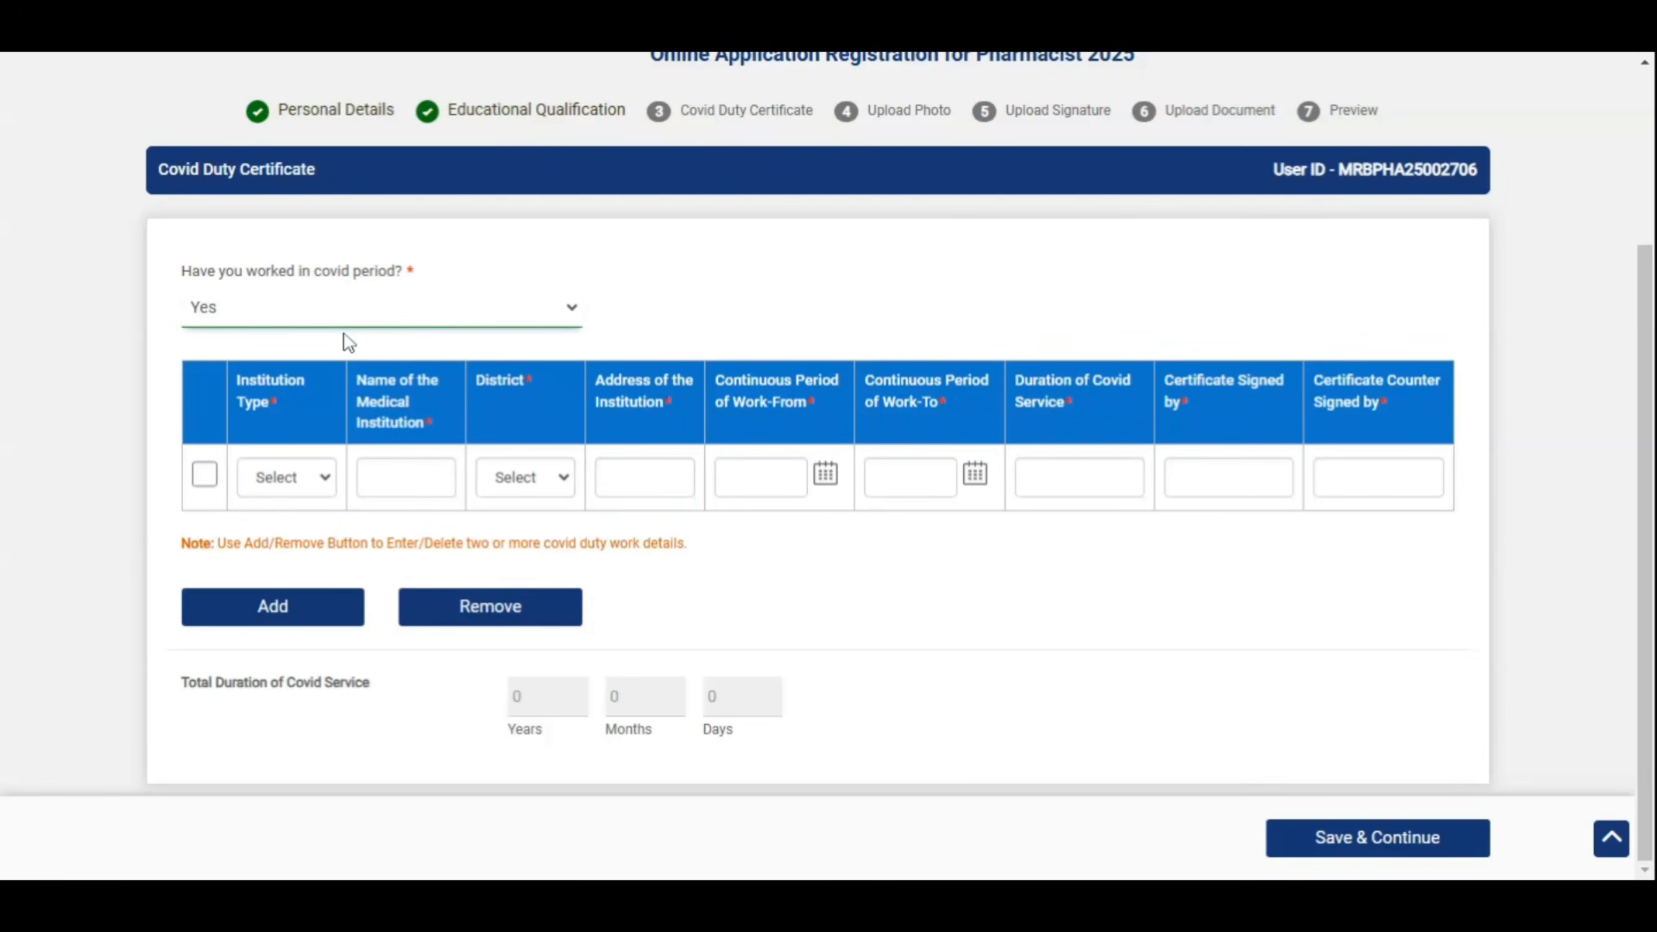
pyautogui.click(346, 372)
pyautogui.click(1335, 679)
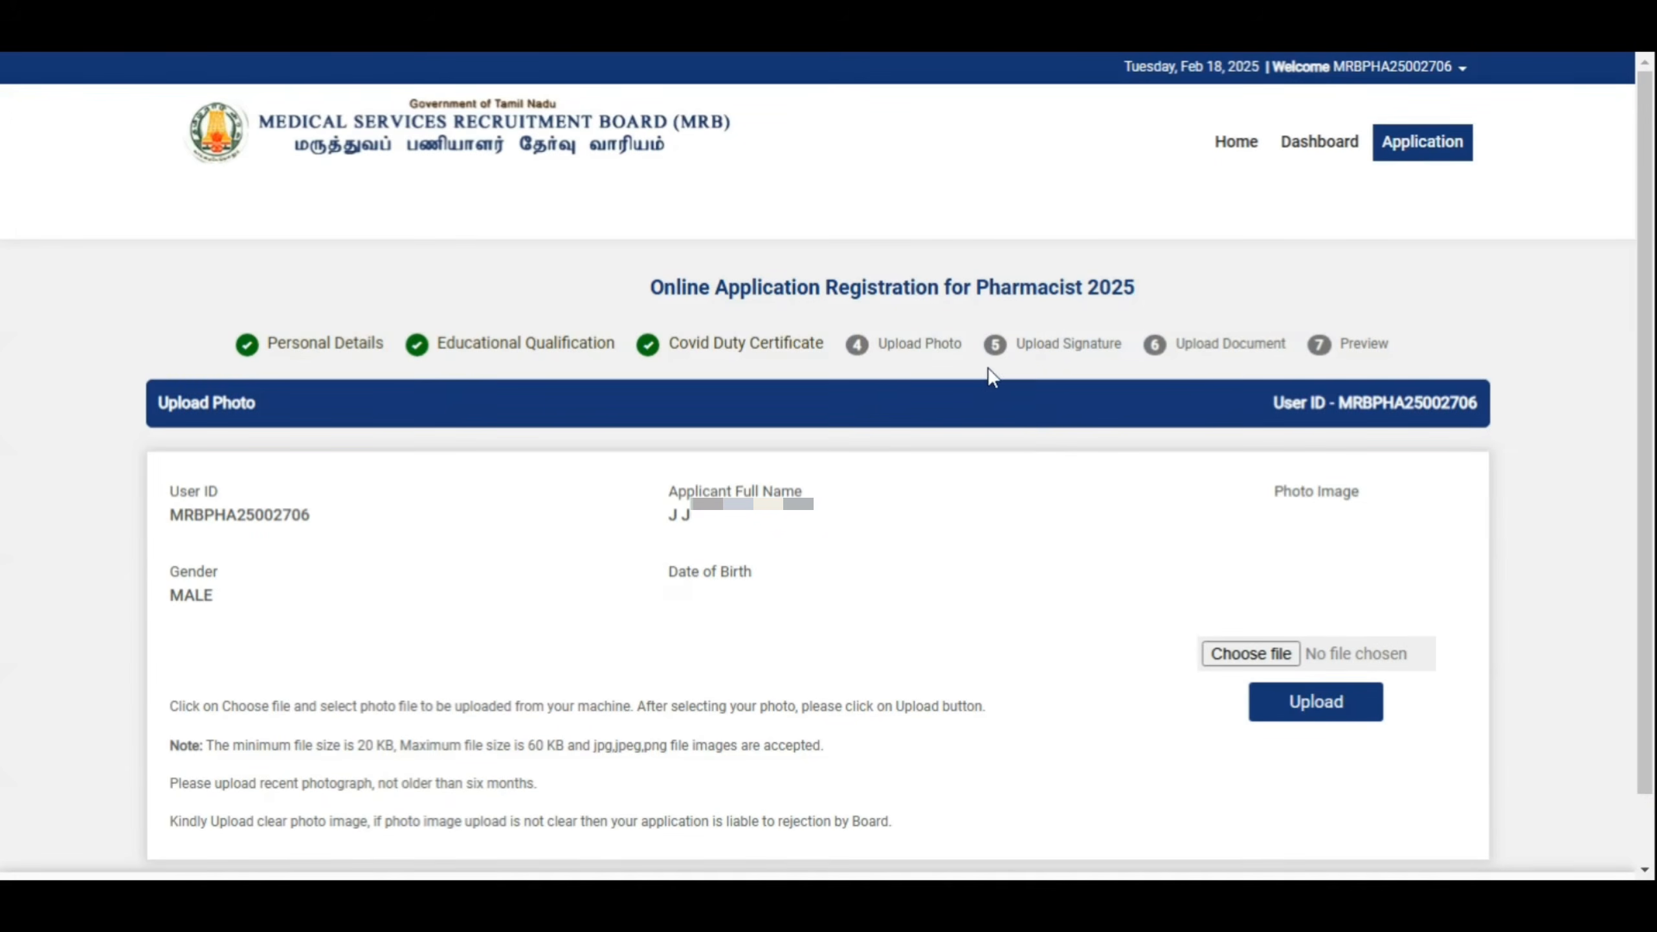
# Step: Upload PHOTO.jpg and save the Upload Photo step
pyautogui.scroll(-2, 932, 536)
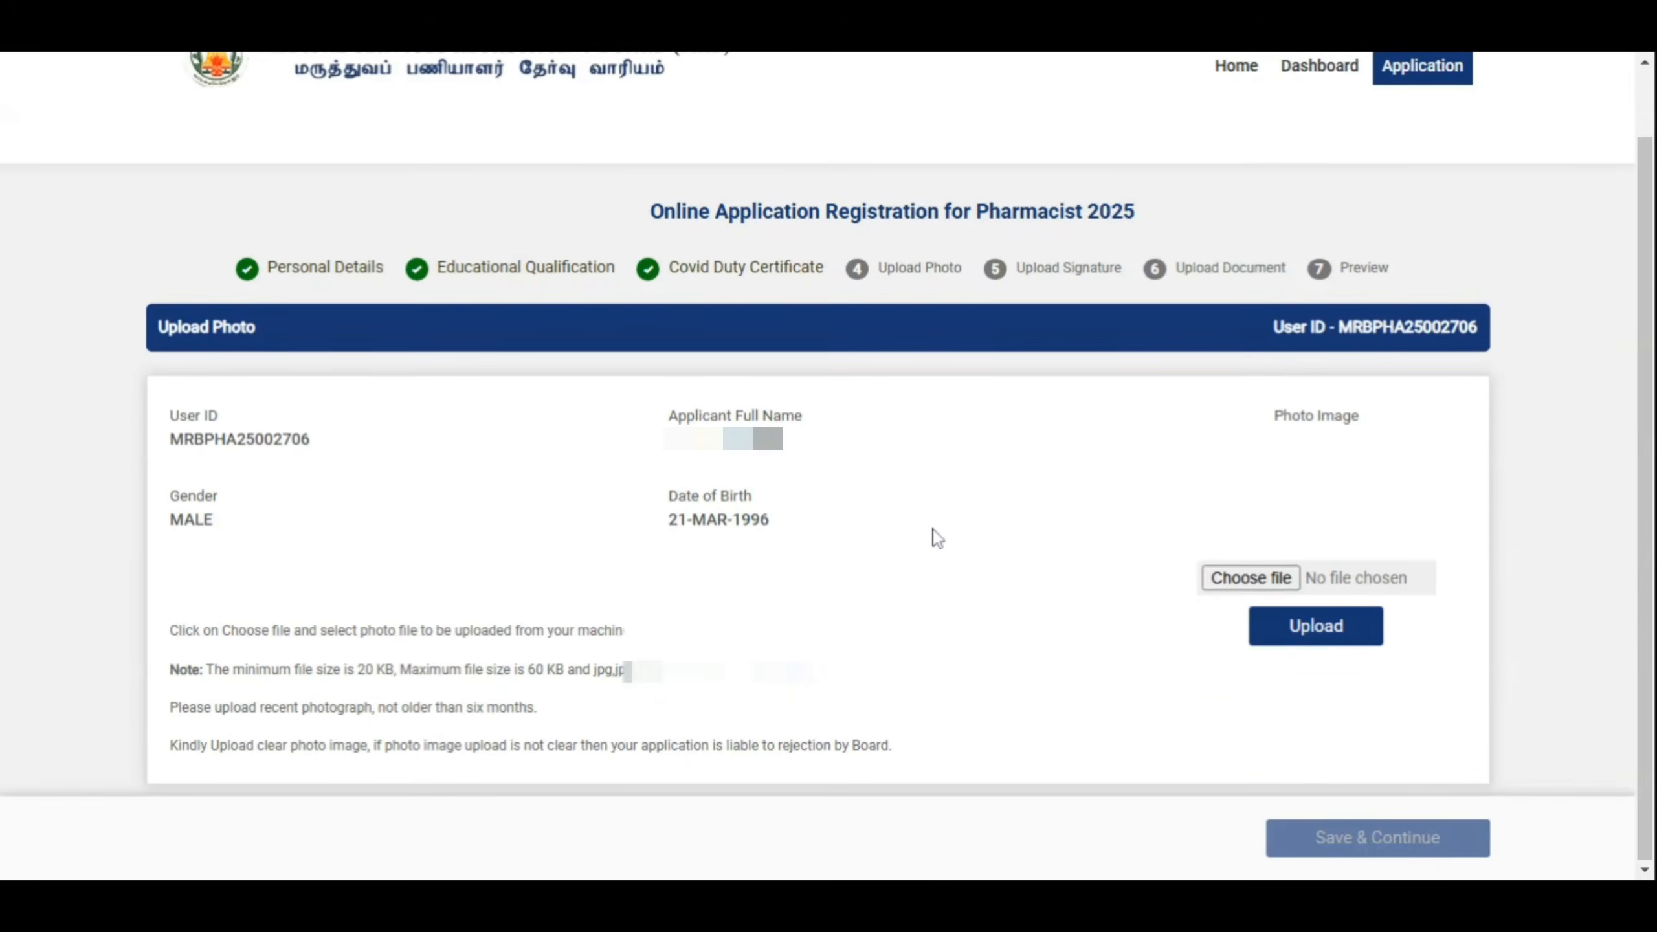
pyautogui.click(1224, 579)
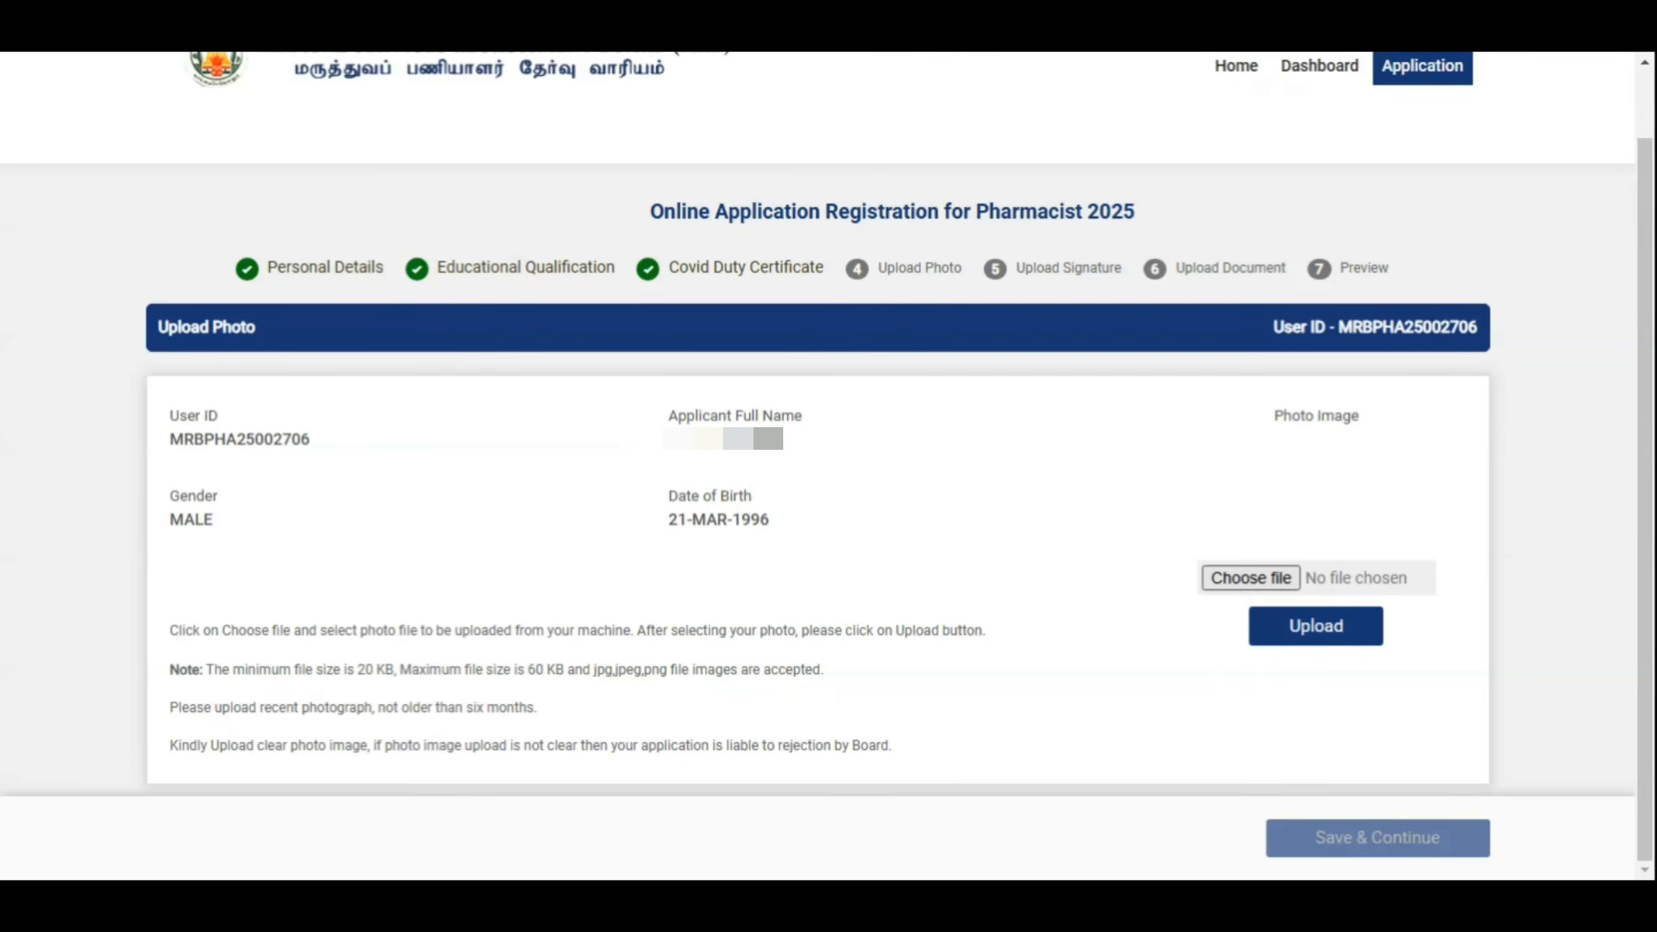
pyautogui.click(1354, 638)
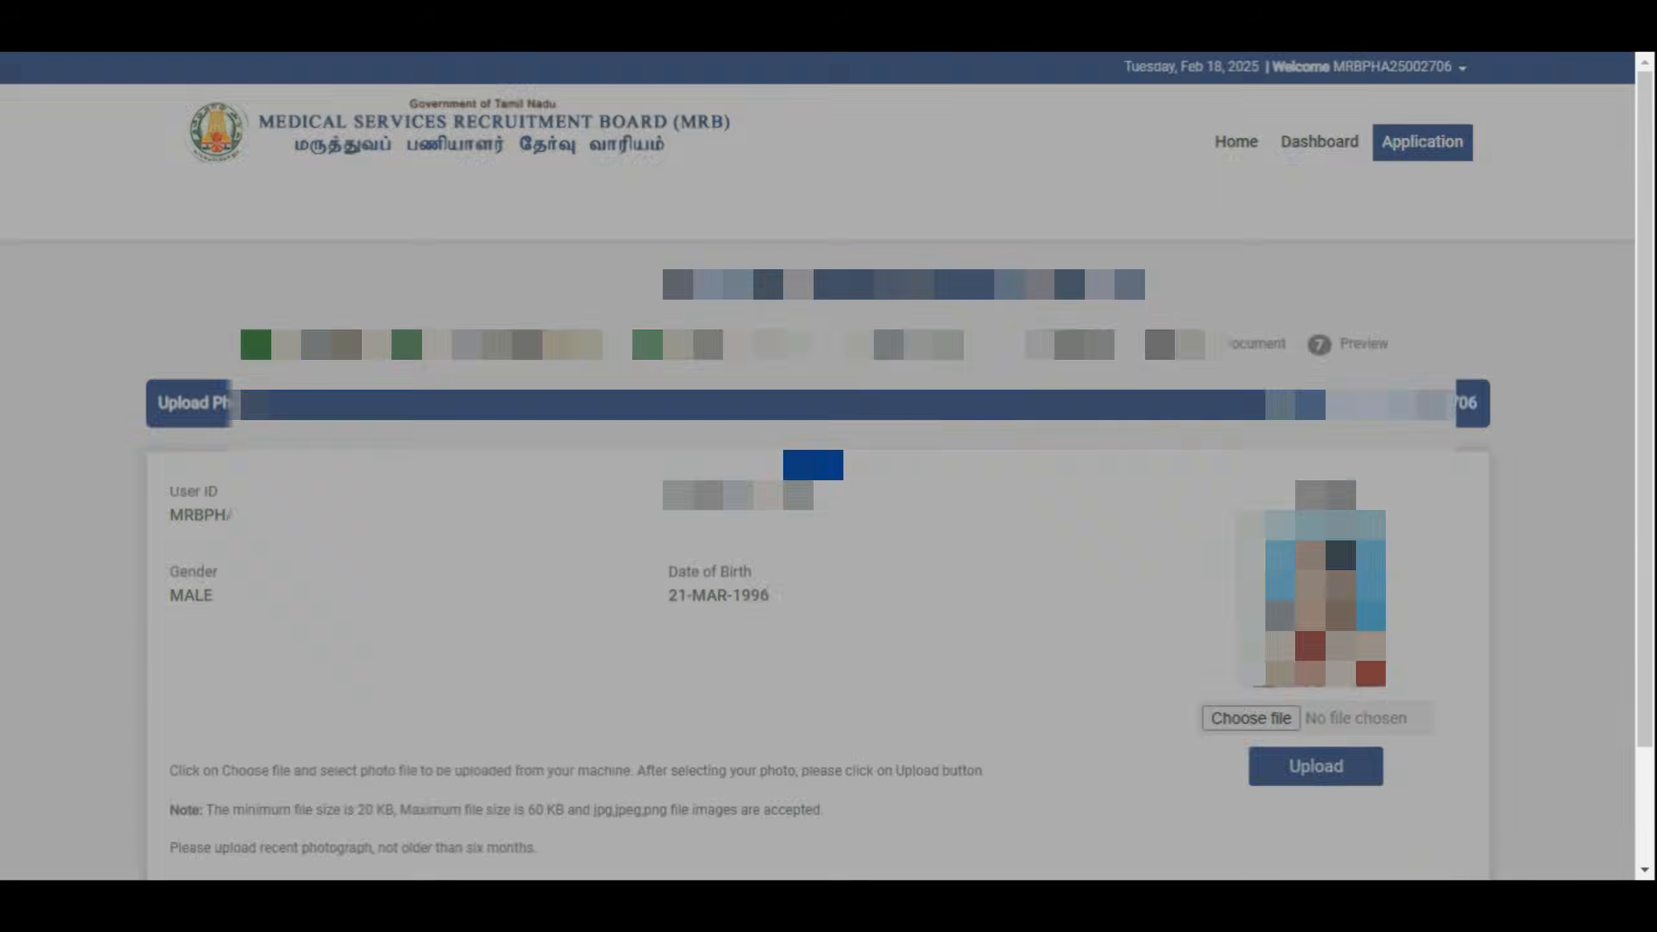
pyautogui.scroll(-2, 819, 466)
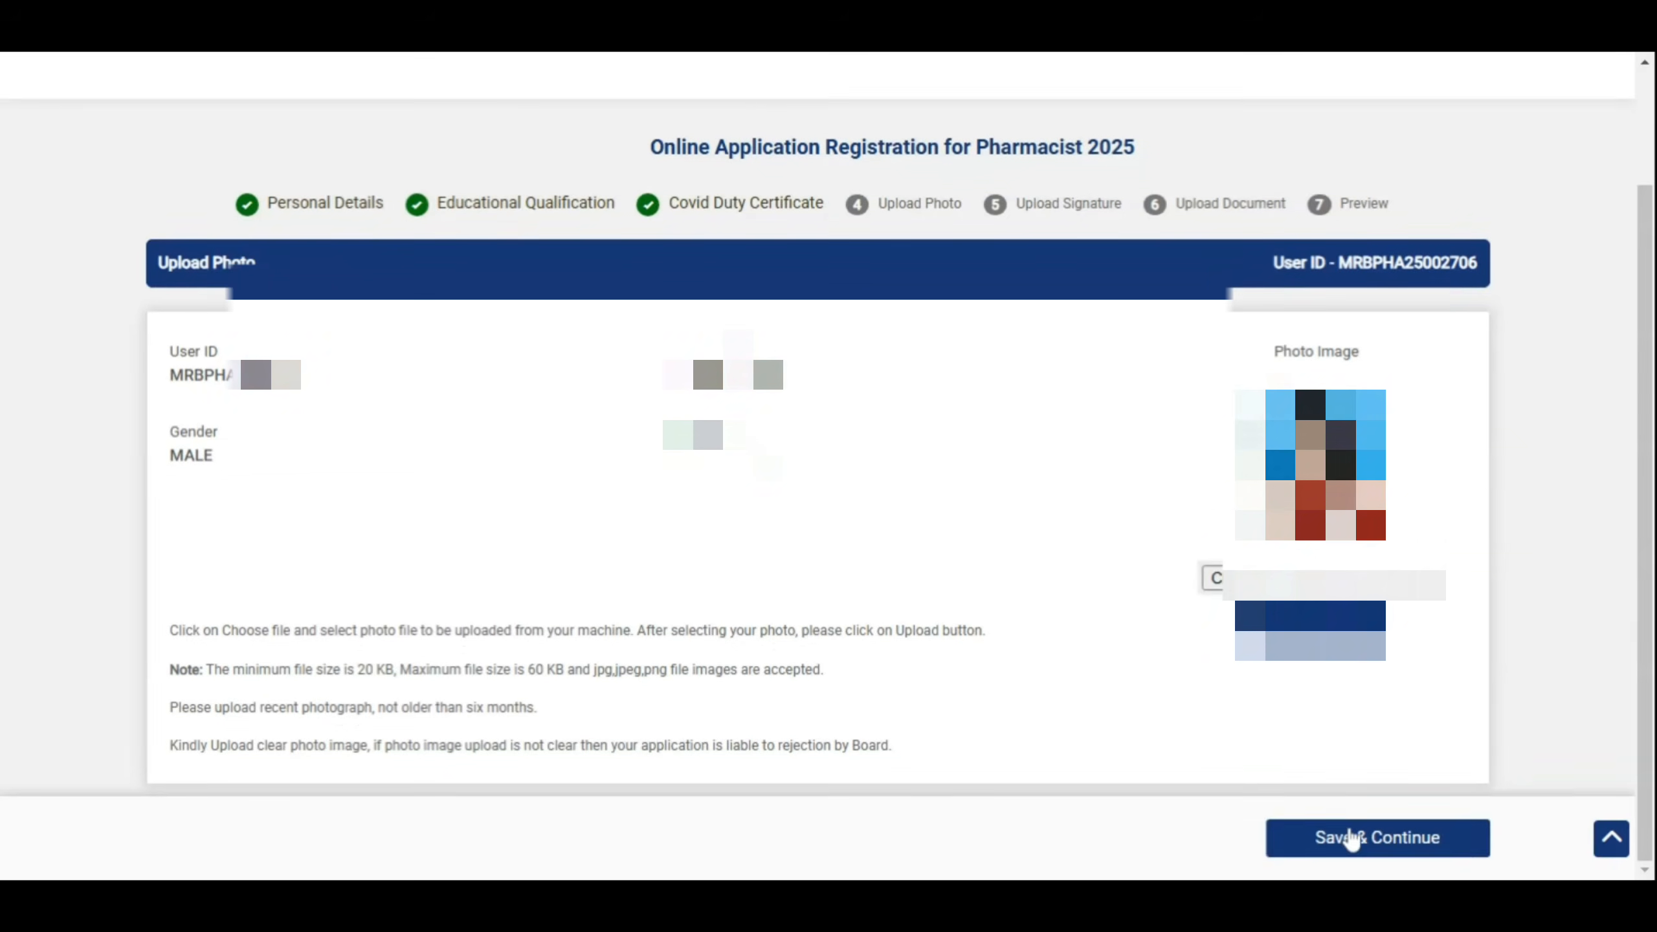
pyautogui.click(1352, 842)
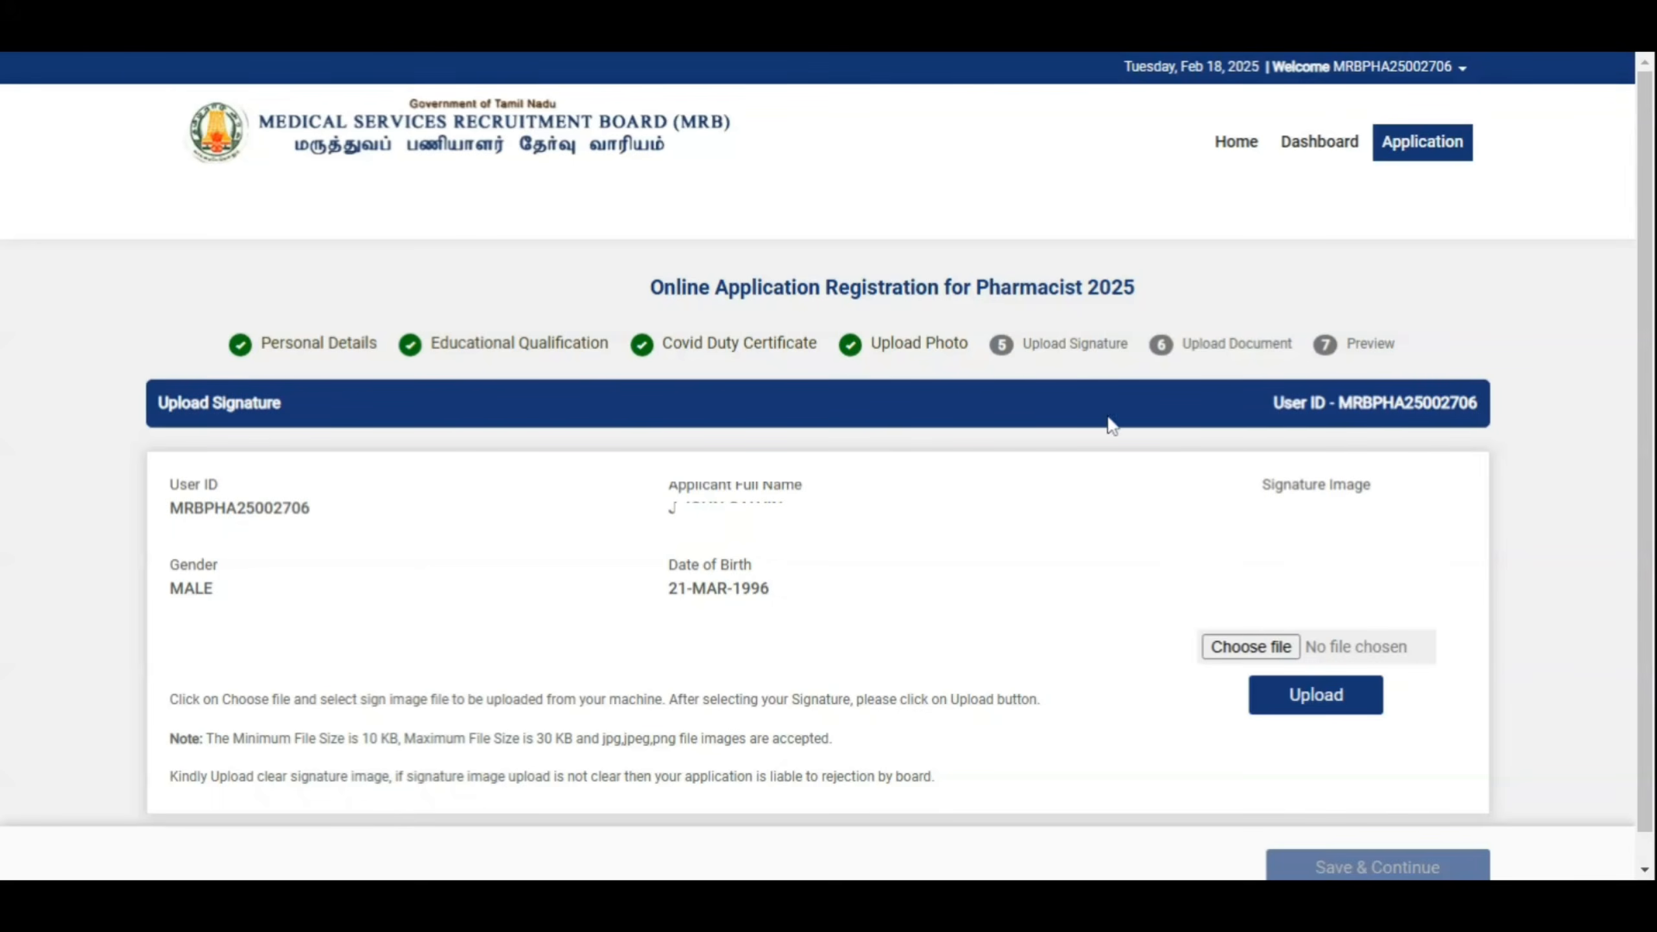
# Step: Upload SIGNATURE.jpg and save the Upload Signature step
pyautogui.scroll(-1, 1250, 656)
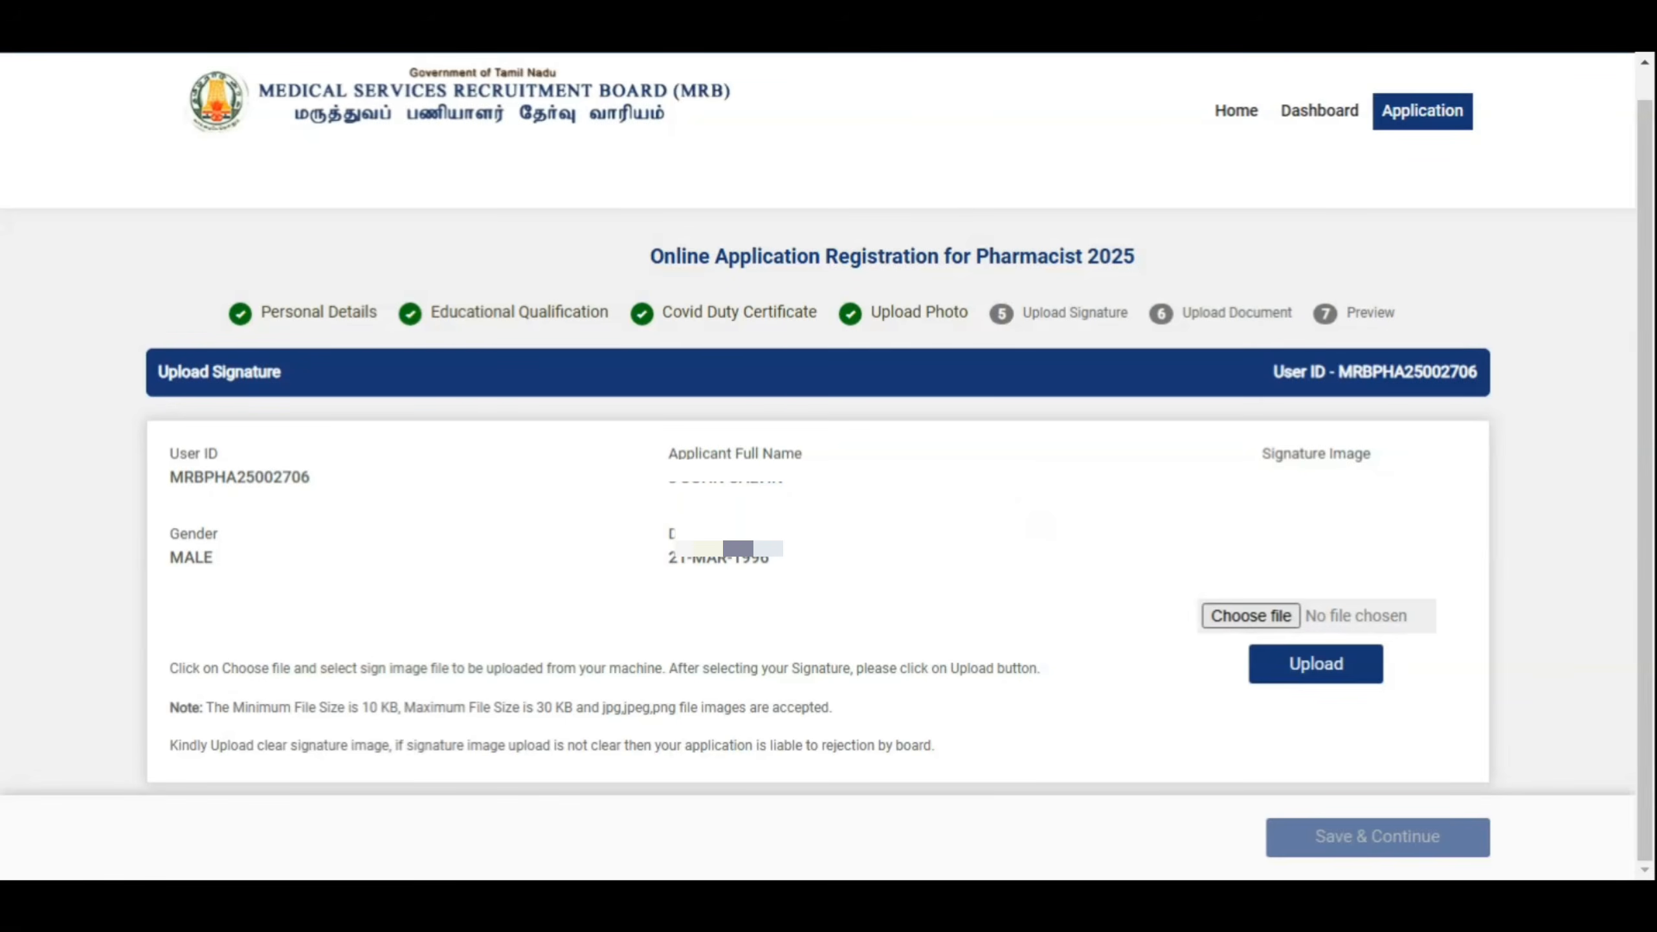
pyautogui.click(1324, 673)
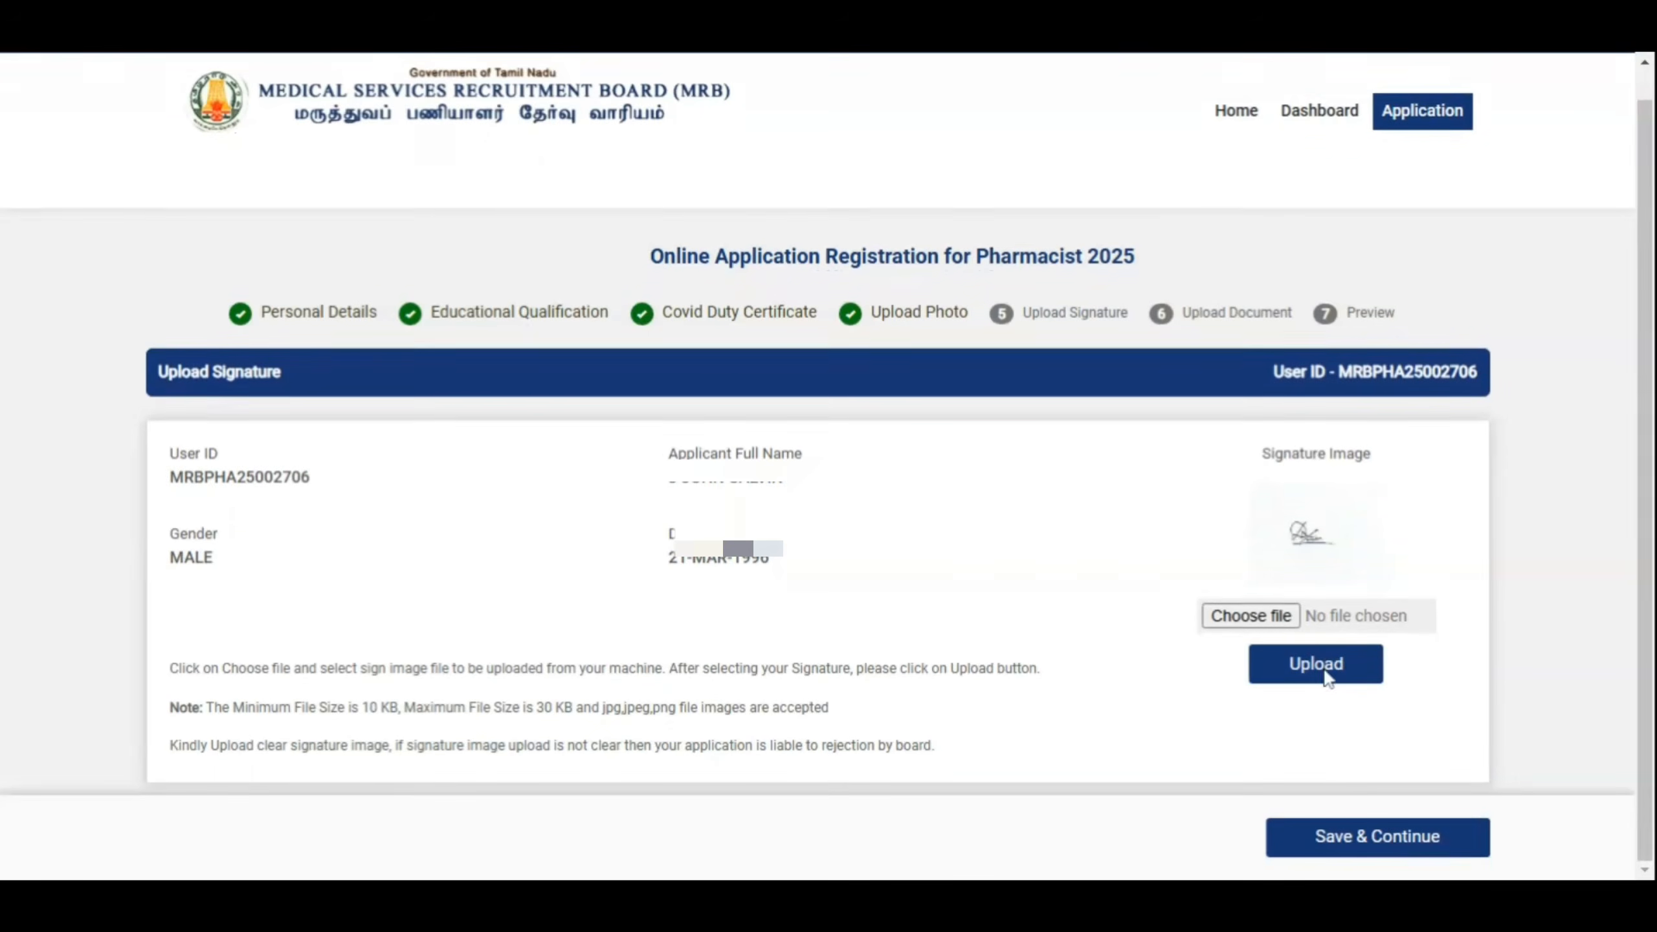
pyautogui.click(1360, 853)
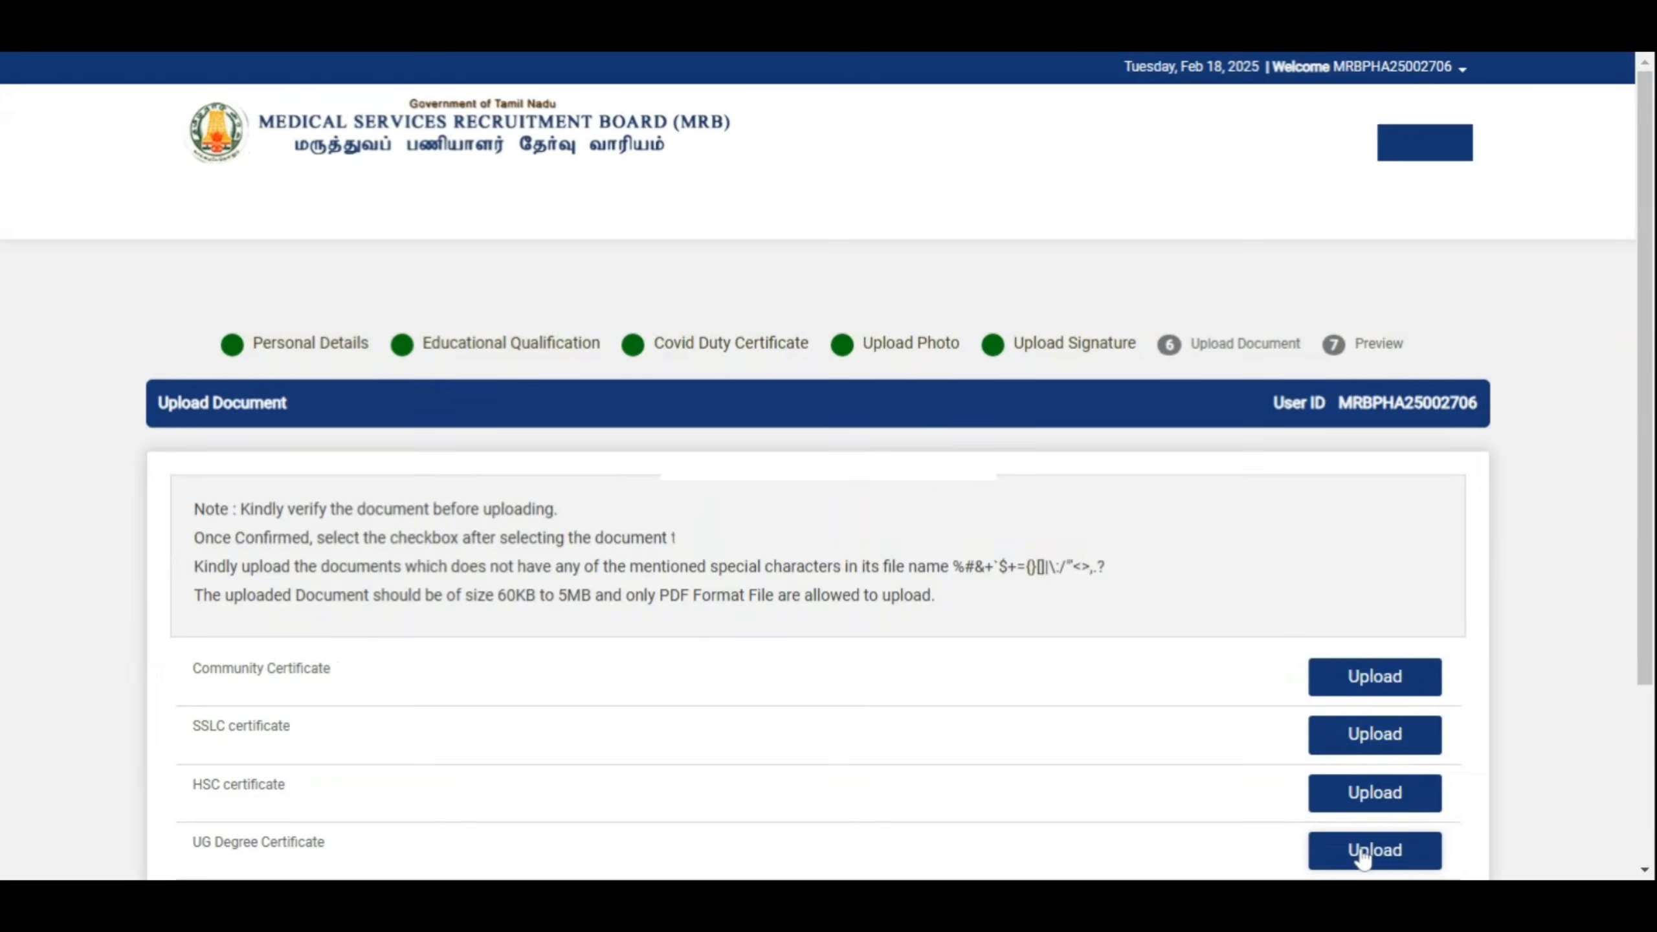
# Step: Upload COMMUNITY.pdf as the Community Certificate
pyautogui.scroll(-2, 1363, 859)
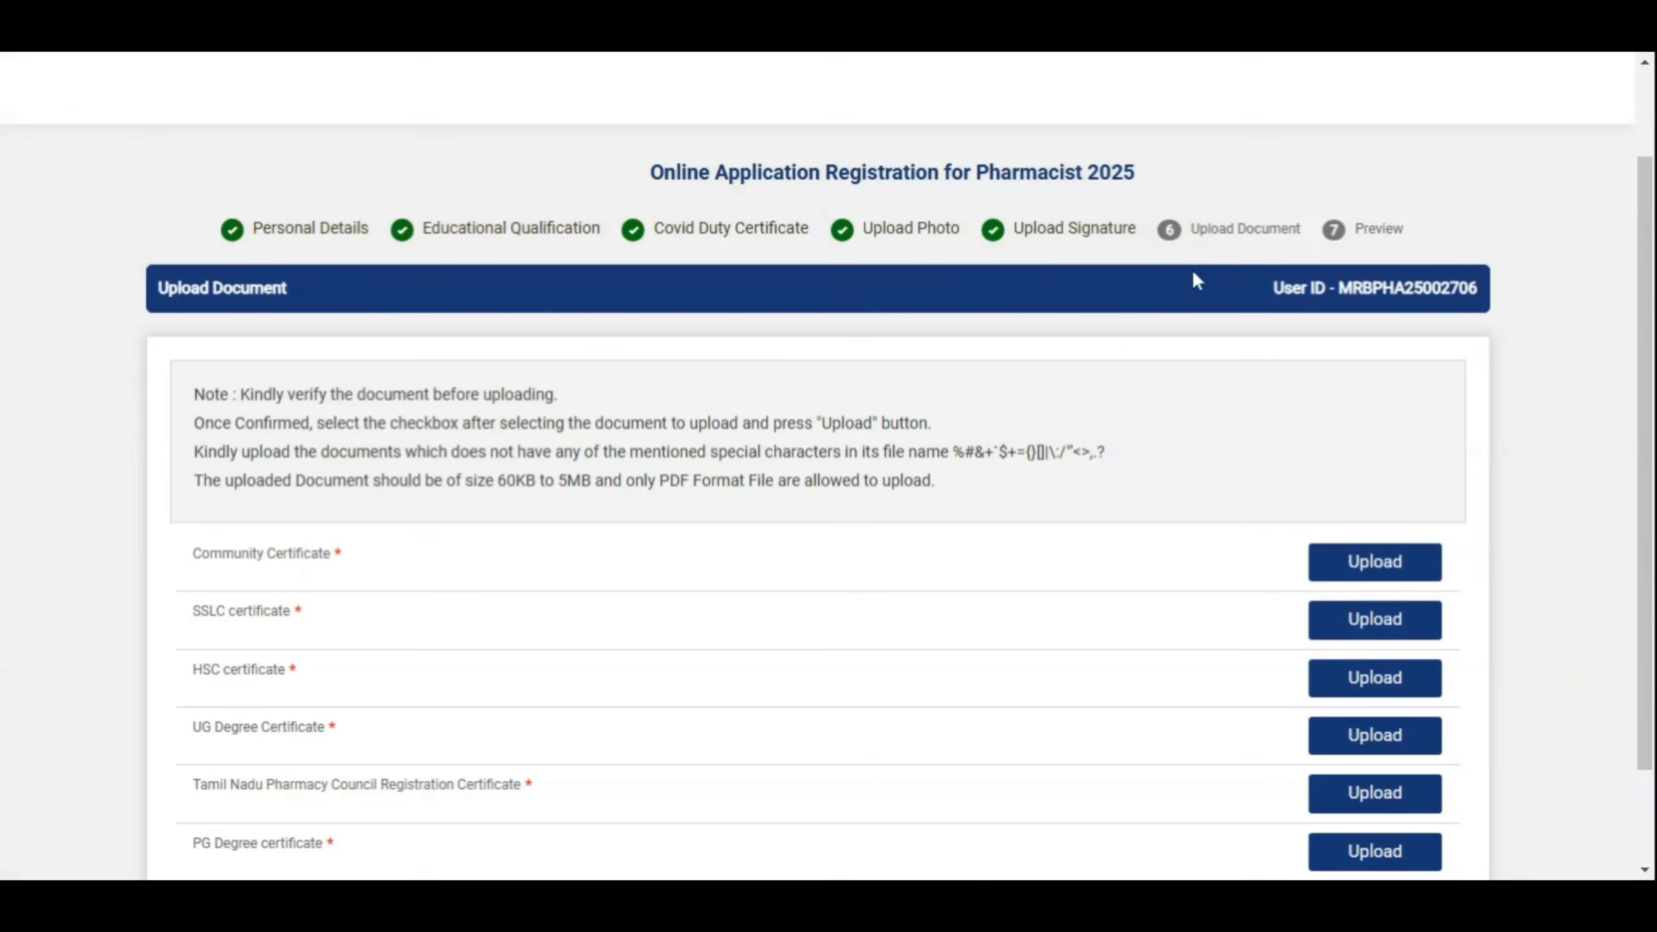
pyautogui.scroll(-2, 1117, 337)
pyautogui.click(1348, 449)
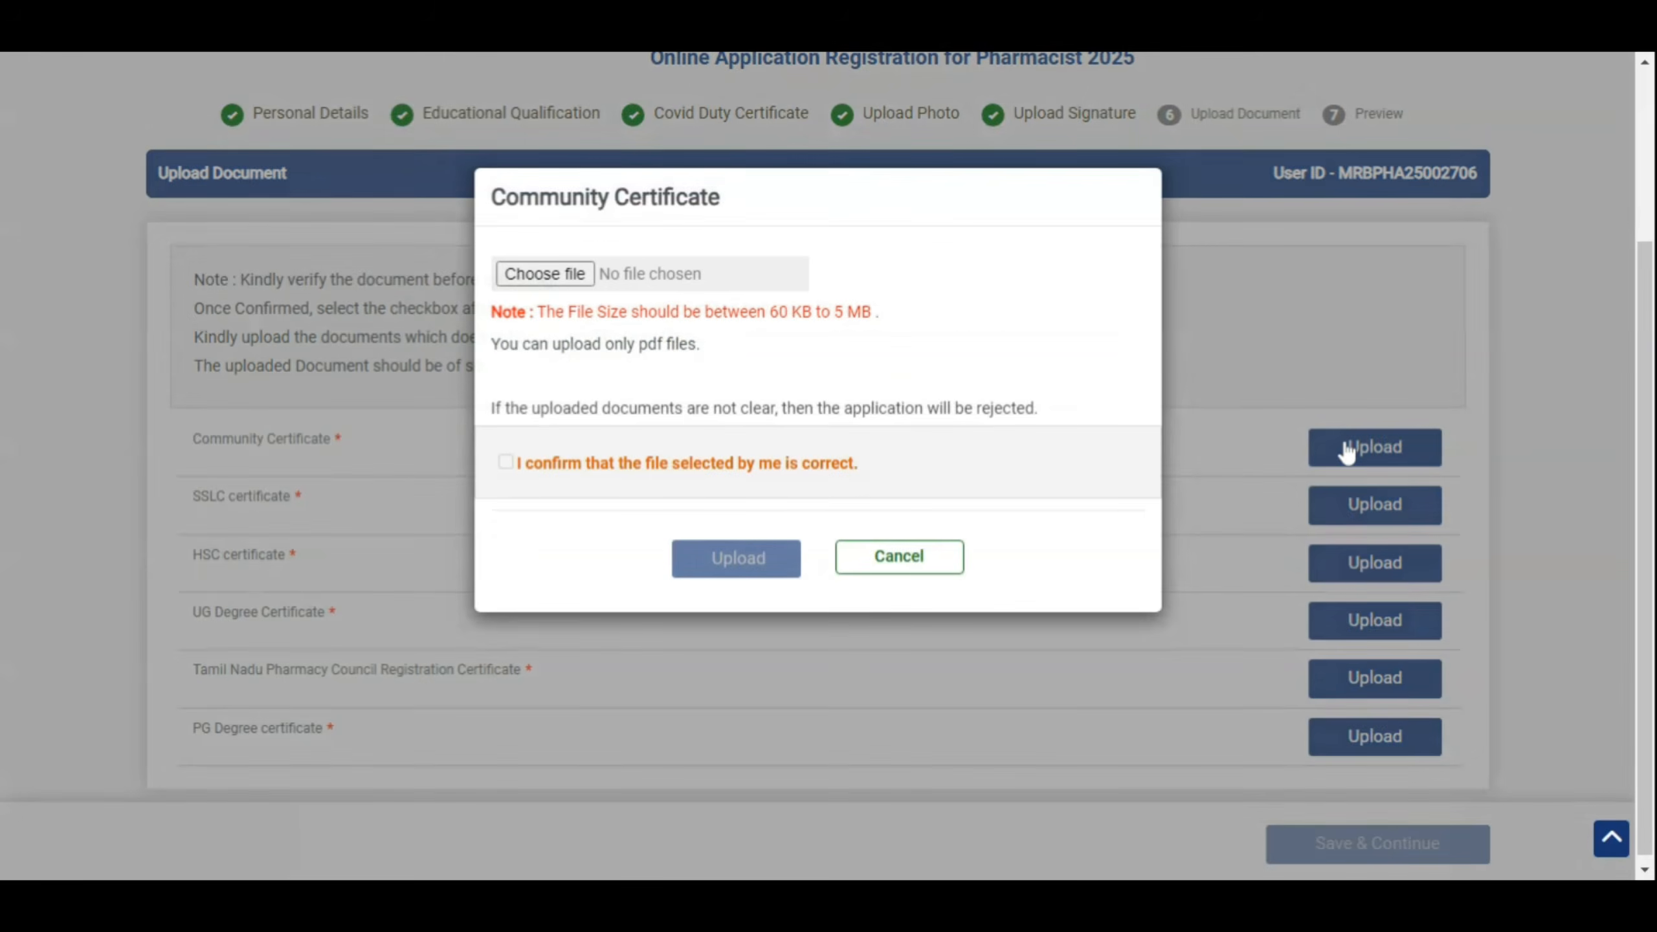
pyautogui.click(542, 275)
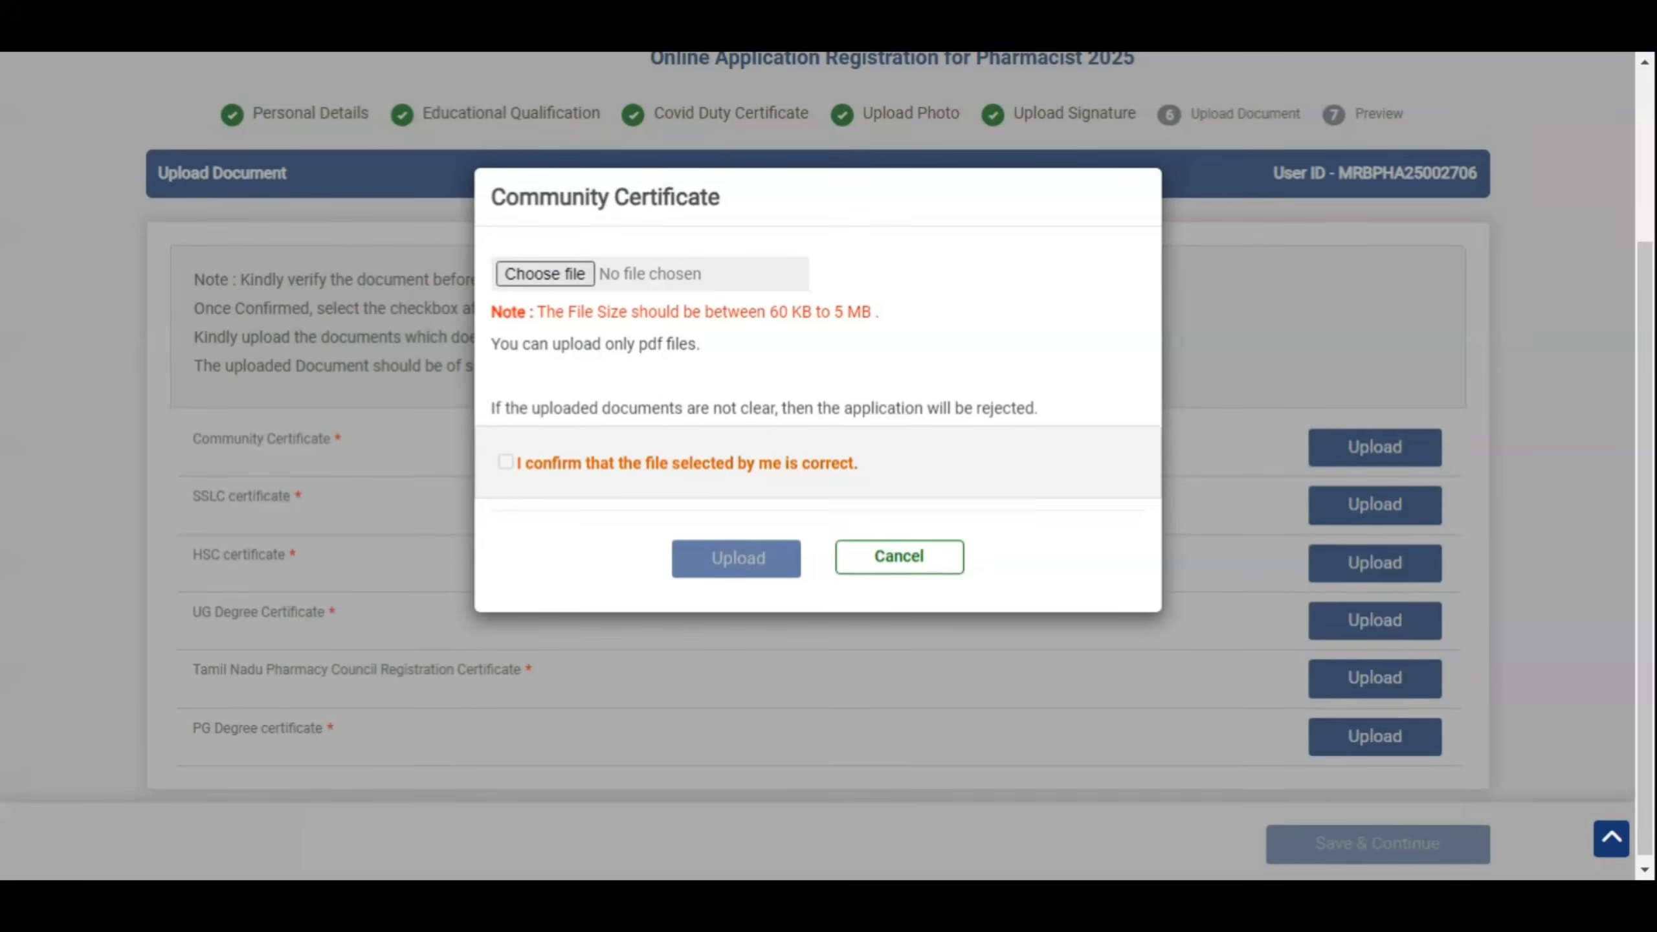
pyautogui.press('Return')
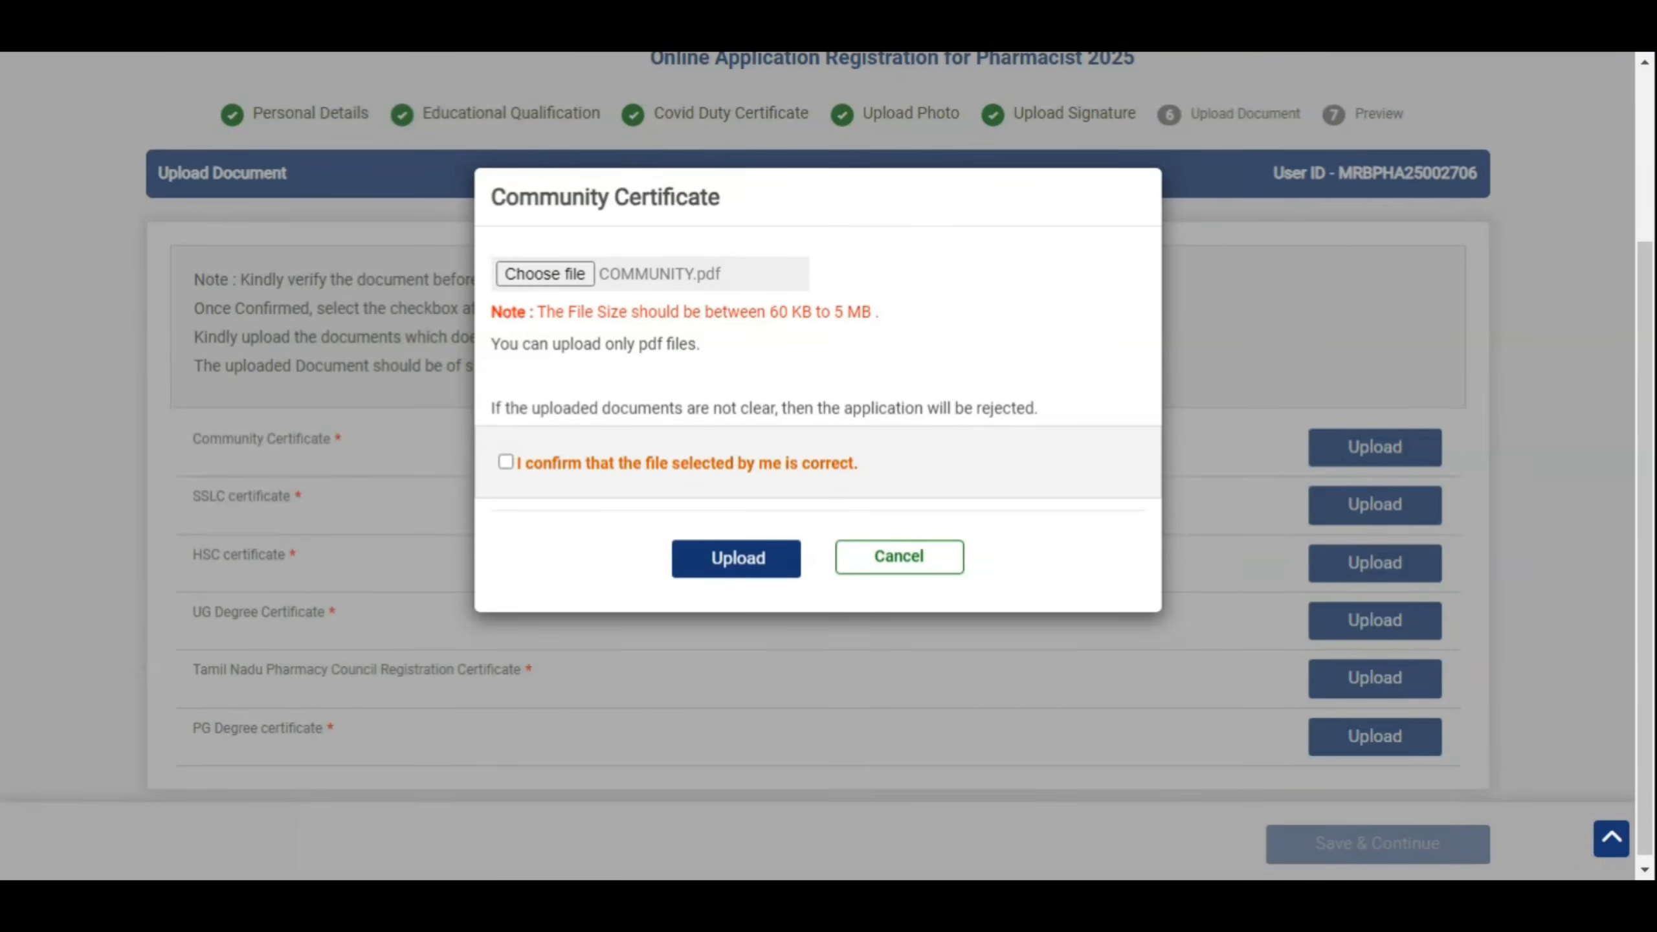
pyautogui.click(508, 463)
pyautogui.click(718, 562)
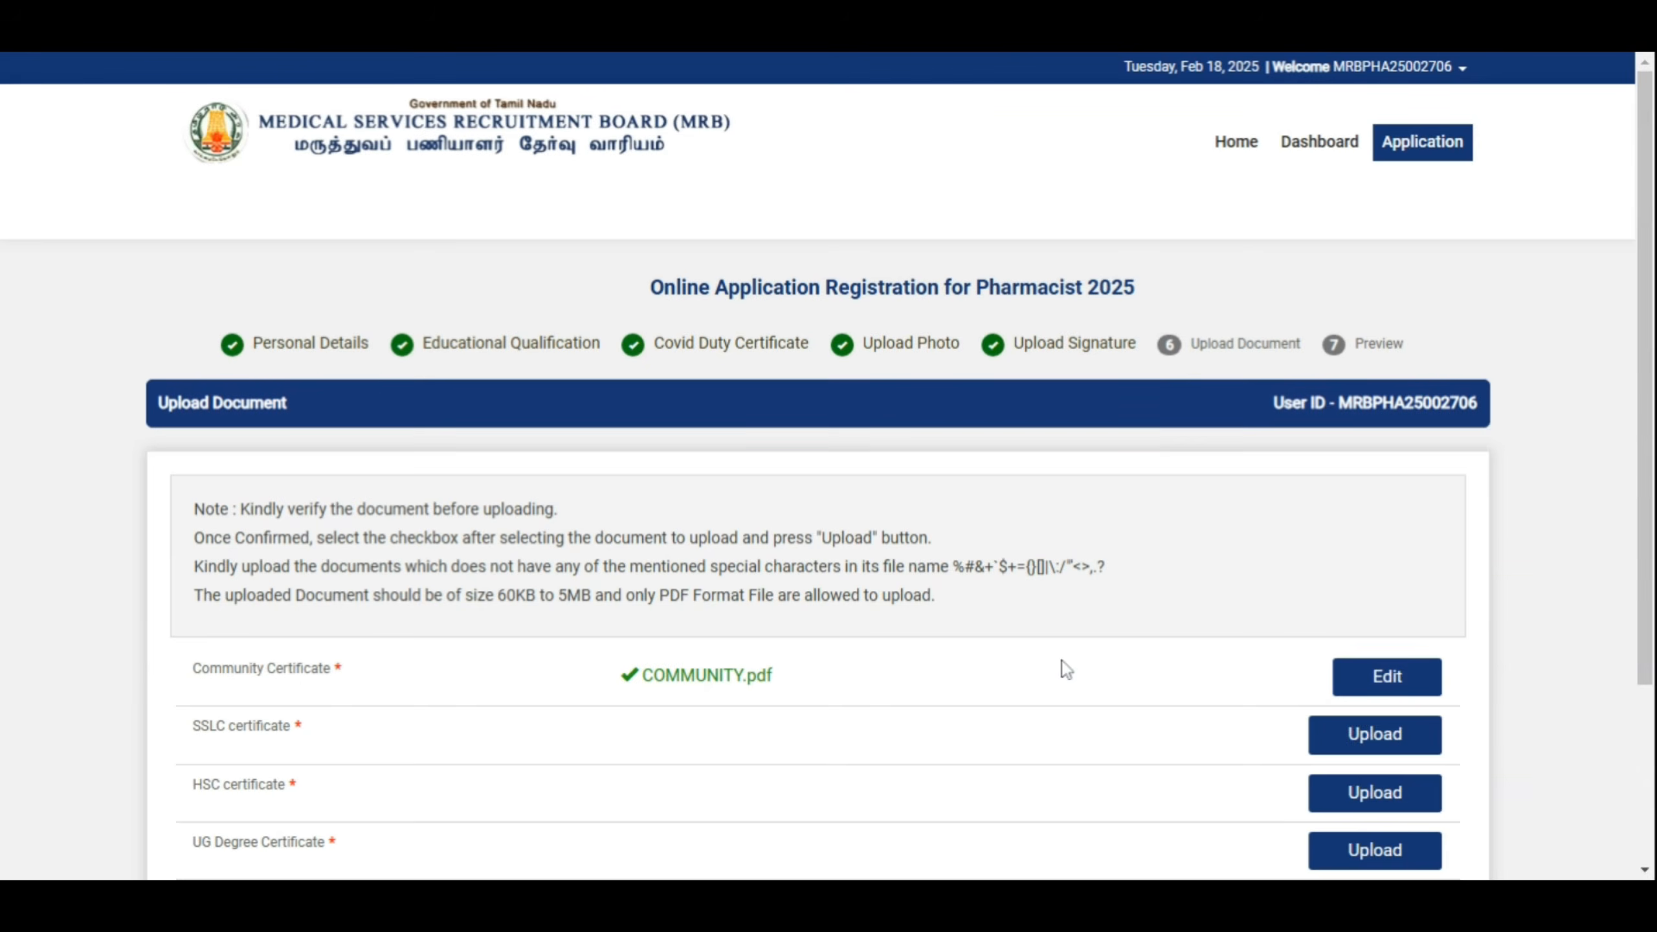
# Step: Upload SSLC.pdf as the SSLC certificate
pyautogui.scroll(-3, 1175, 639)
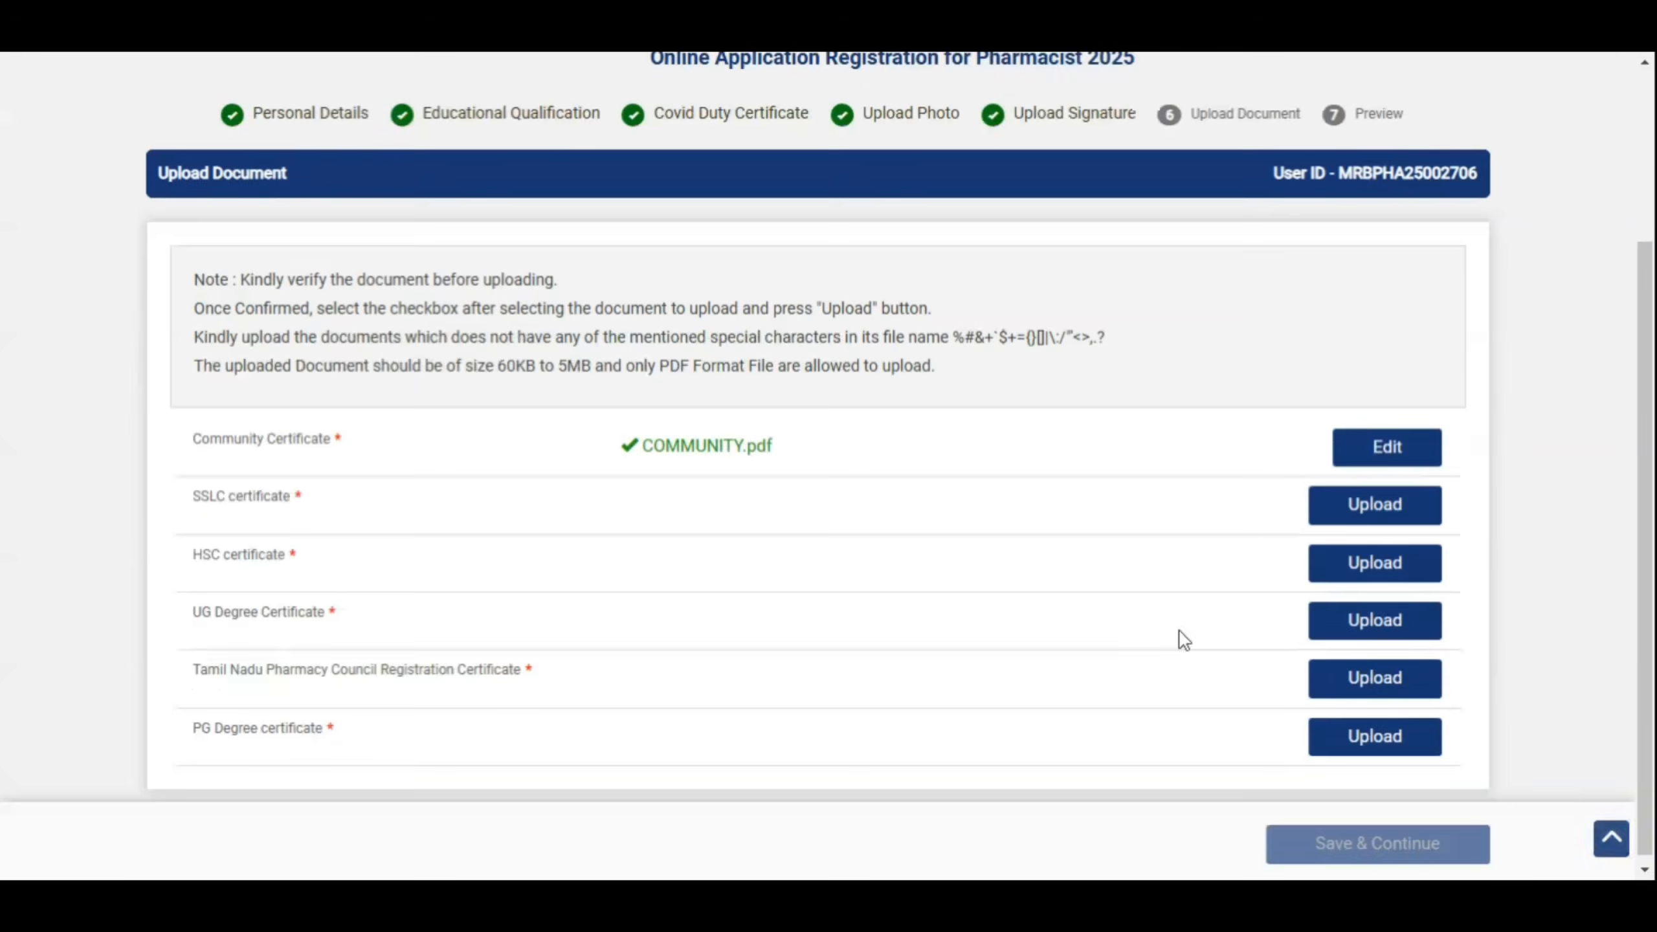
pyautogui.click(1344, 506)
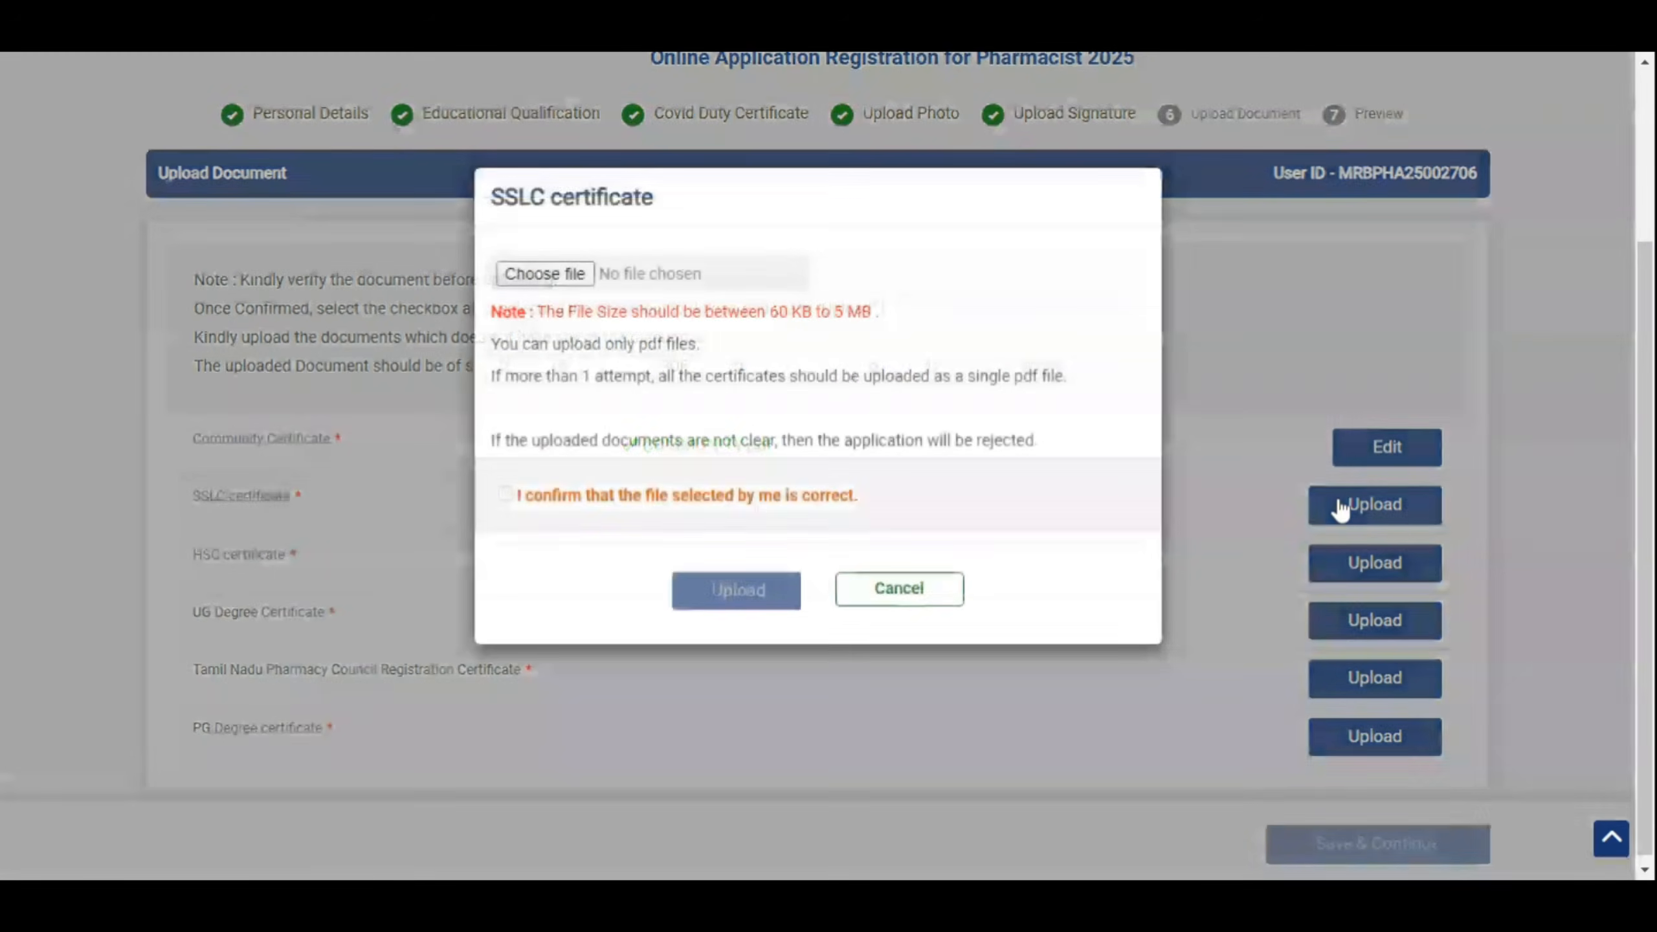
pyautogui.click(534, 278)
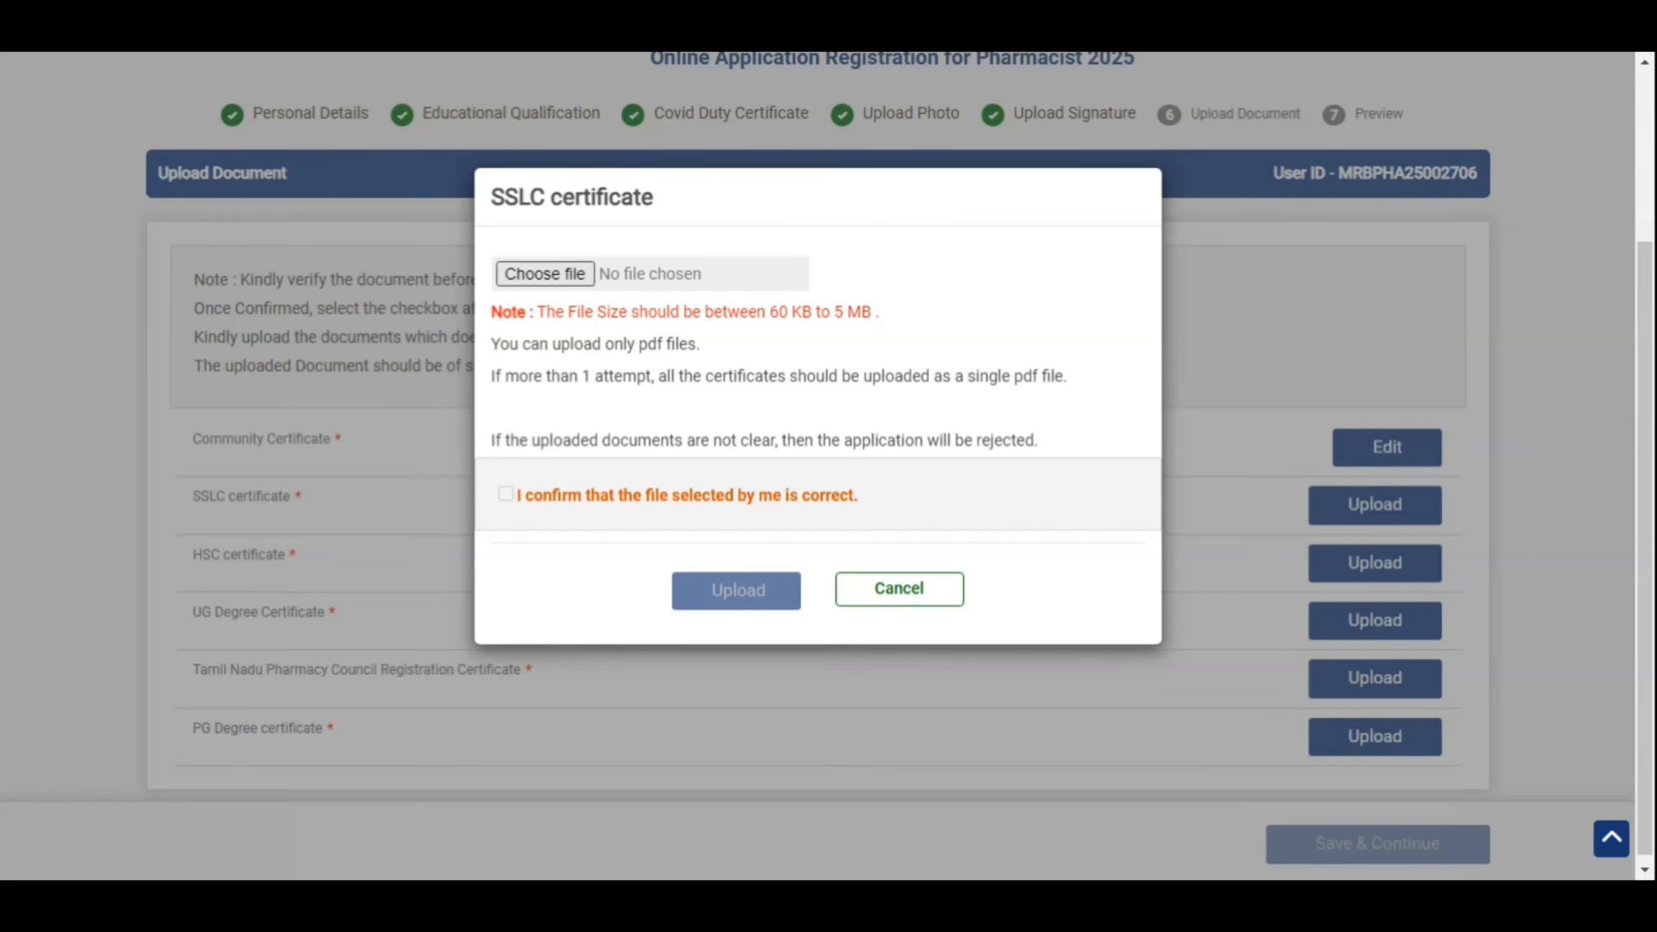
pyautogui.press('Return')
pyautogui.click(505, 494)
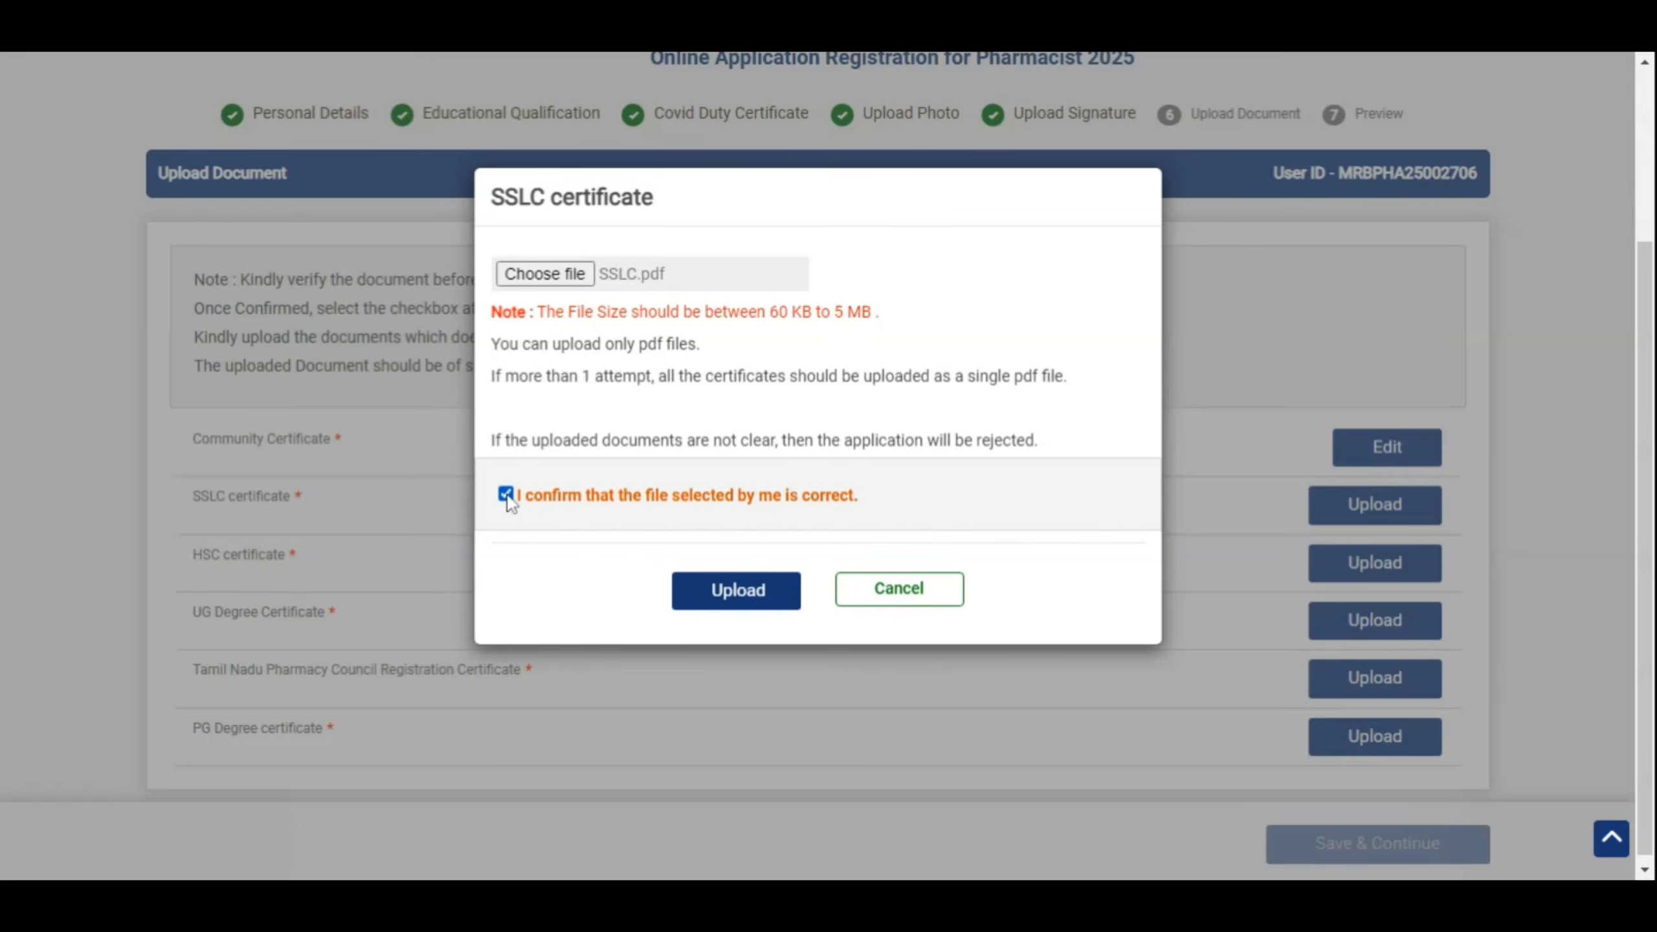
pyautogui.click(707, 600)
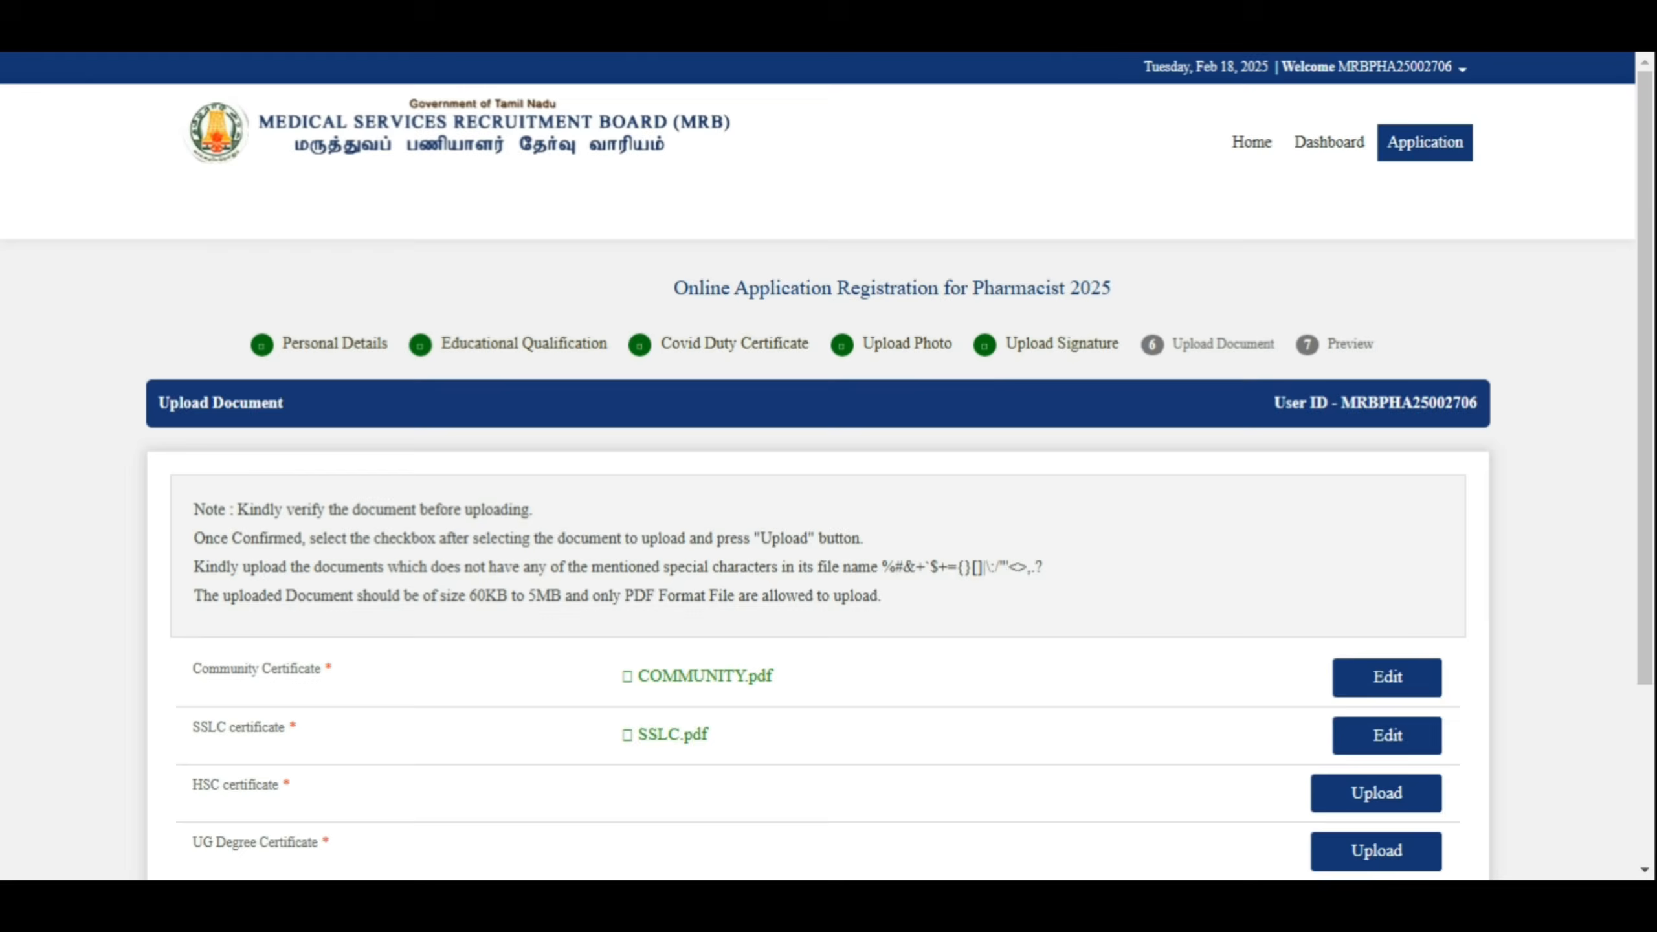
# Step: Upload HSC.pdf as the HSC certificate
pyautogui.scroll(-3, 1379, 653)
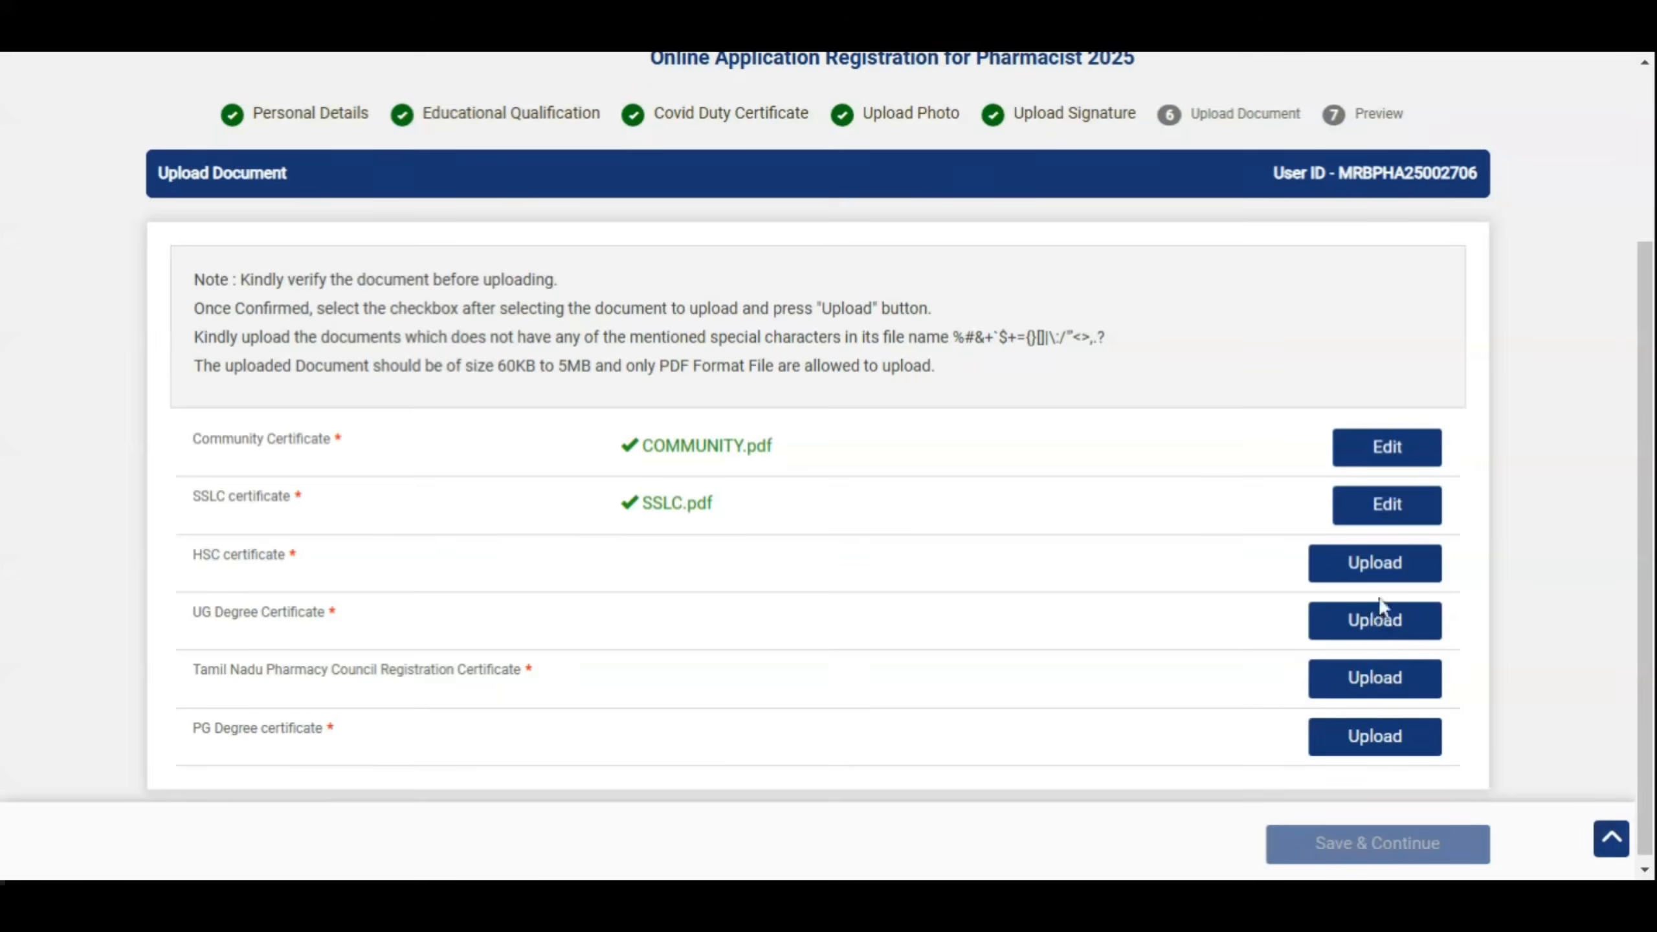
pyautogui.click(1375, 565)
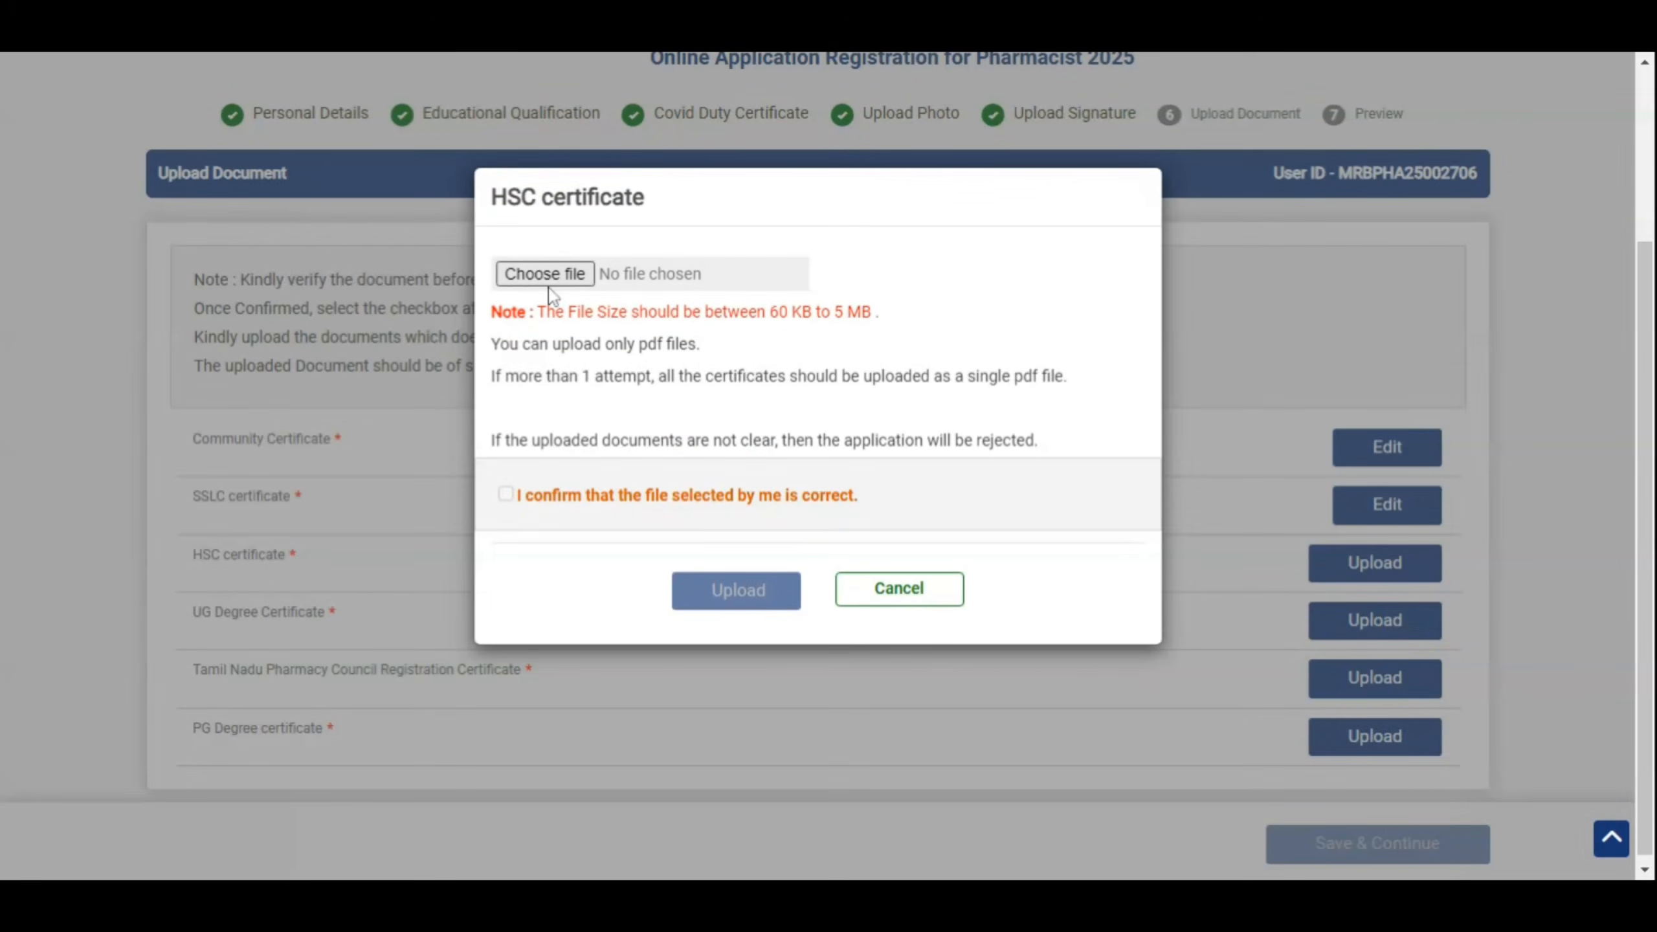
pyautogui.click(547, 278)
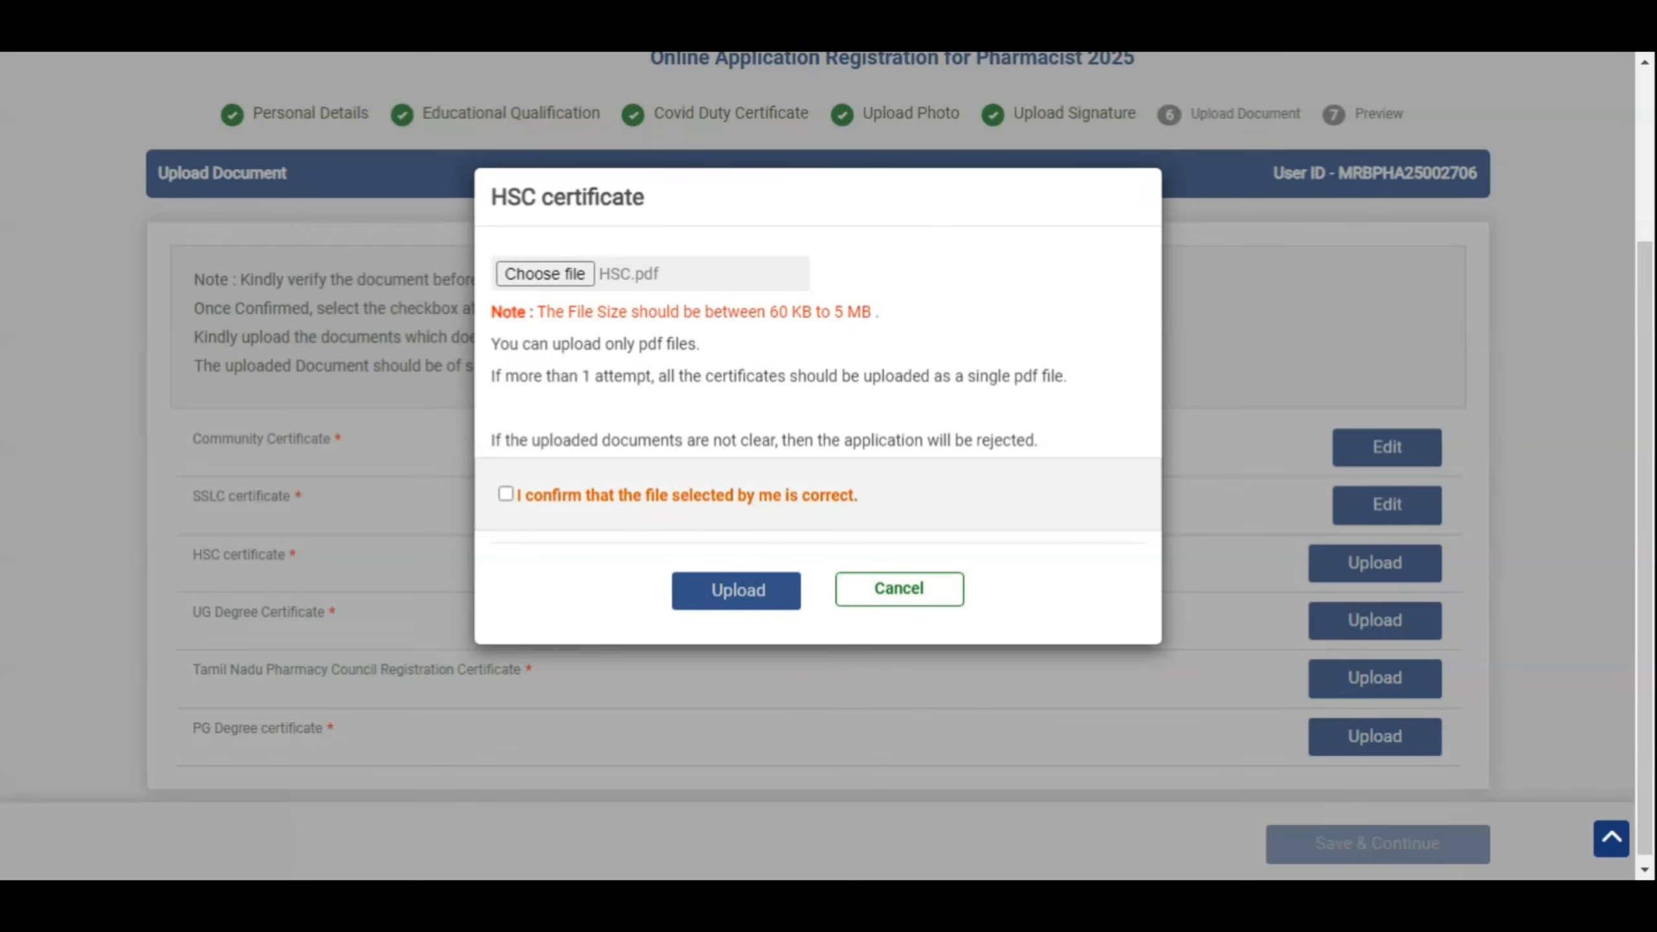
pyautogui.click(506, 494)
pyautogui.click(712, 593)
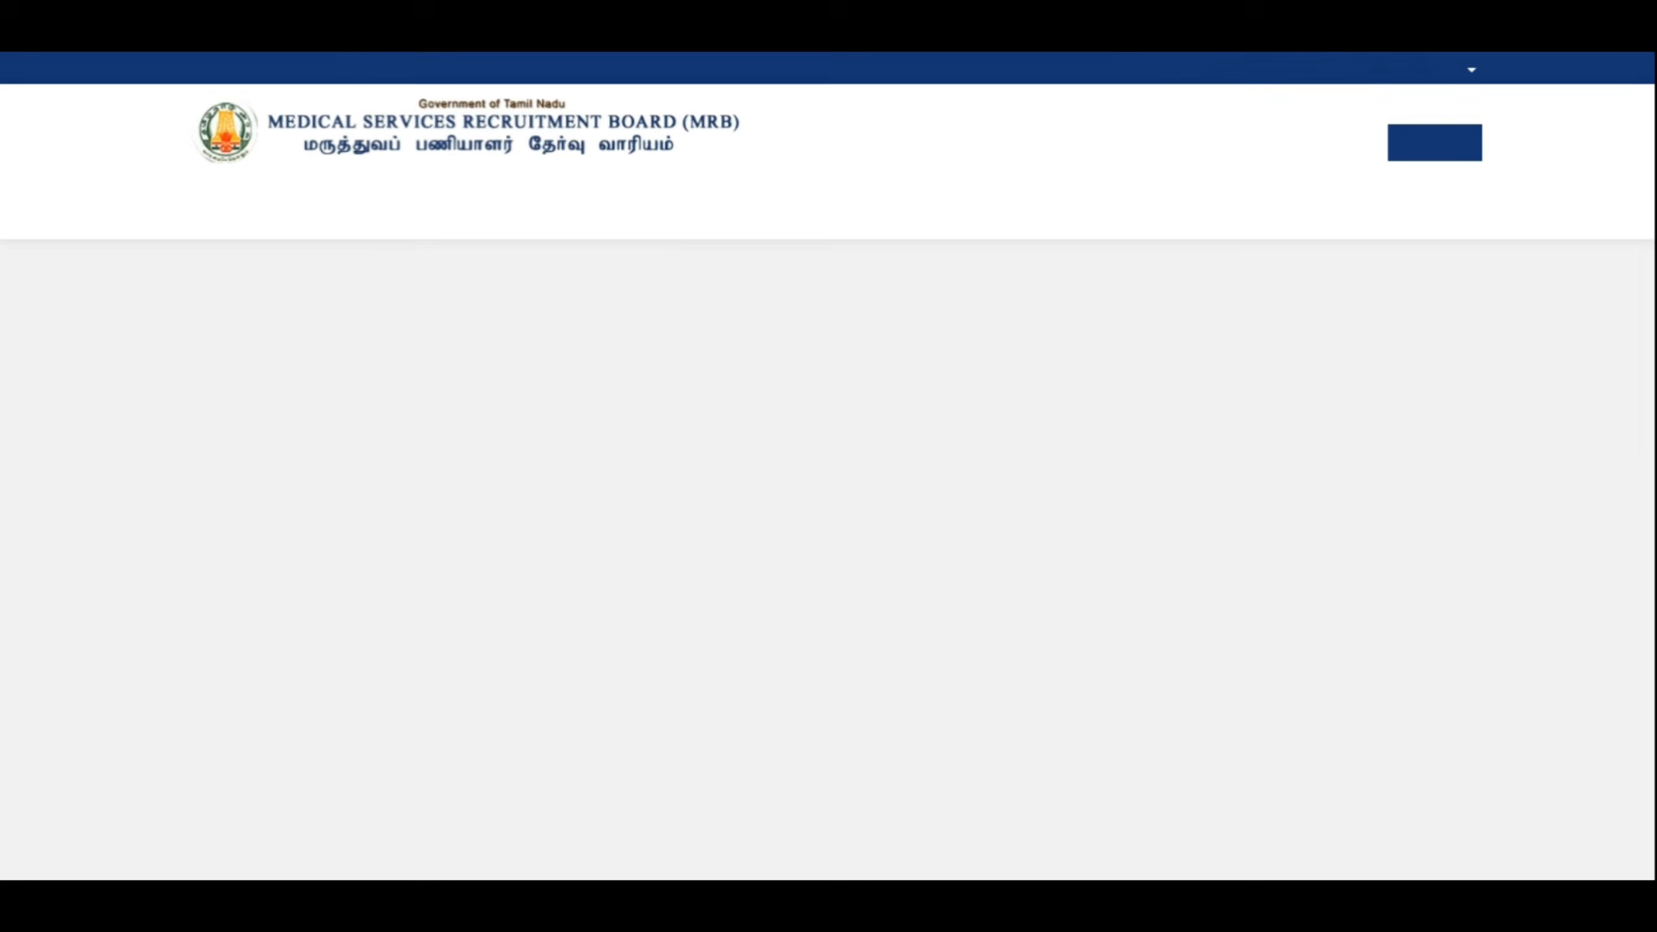
# Step: Upload DEGREE.pdf as the UG Degree Certificate
pyautogui.scroll(-3, 957, 609)
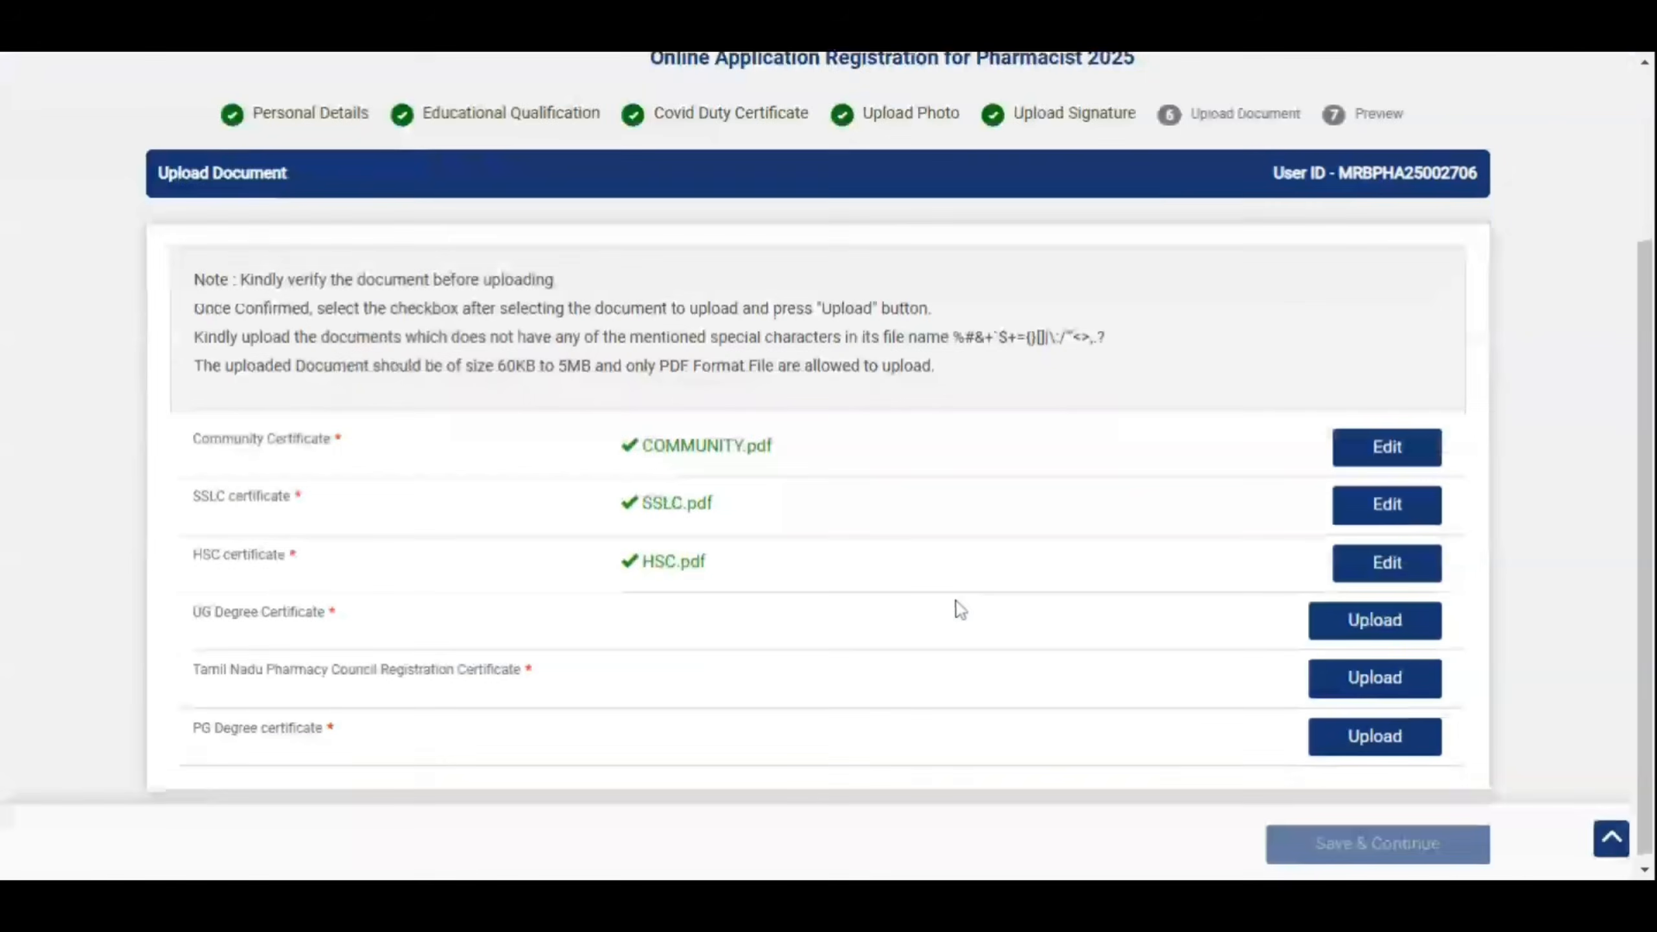
pyautogui.click(1392, 617)
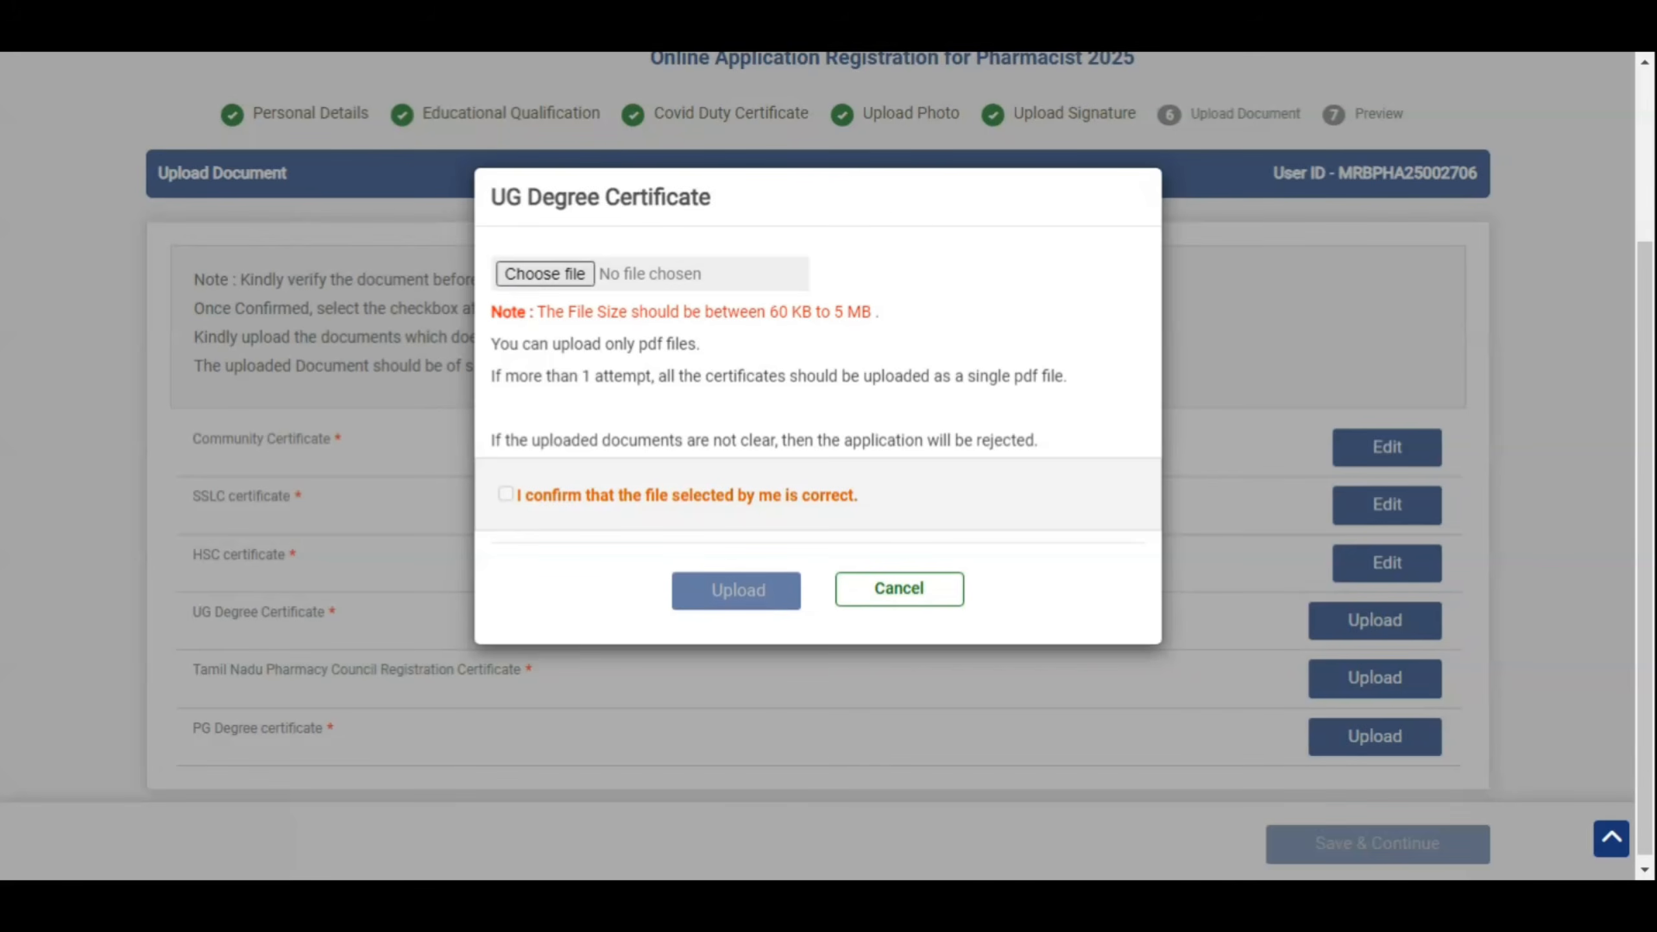
pyautogui.press('Return')
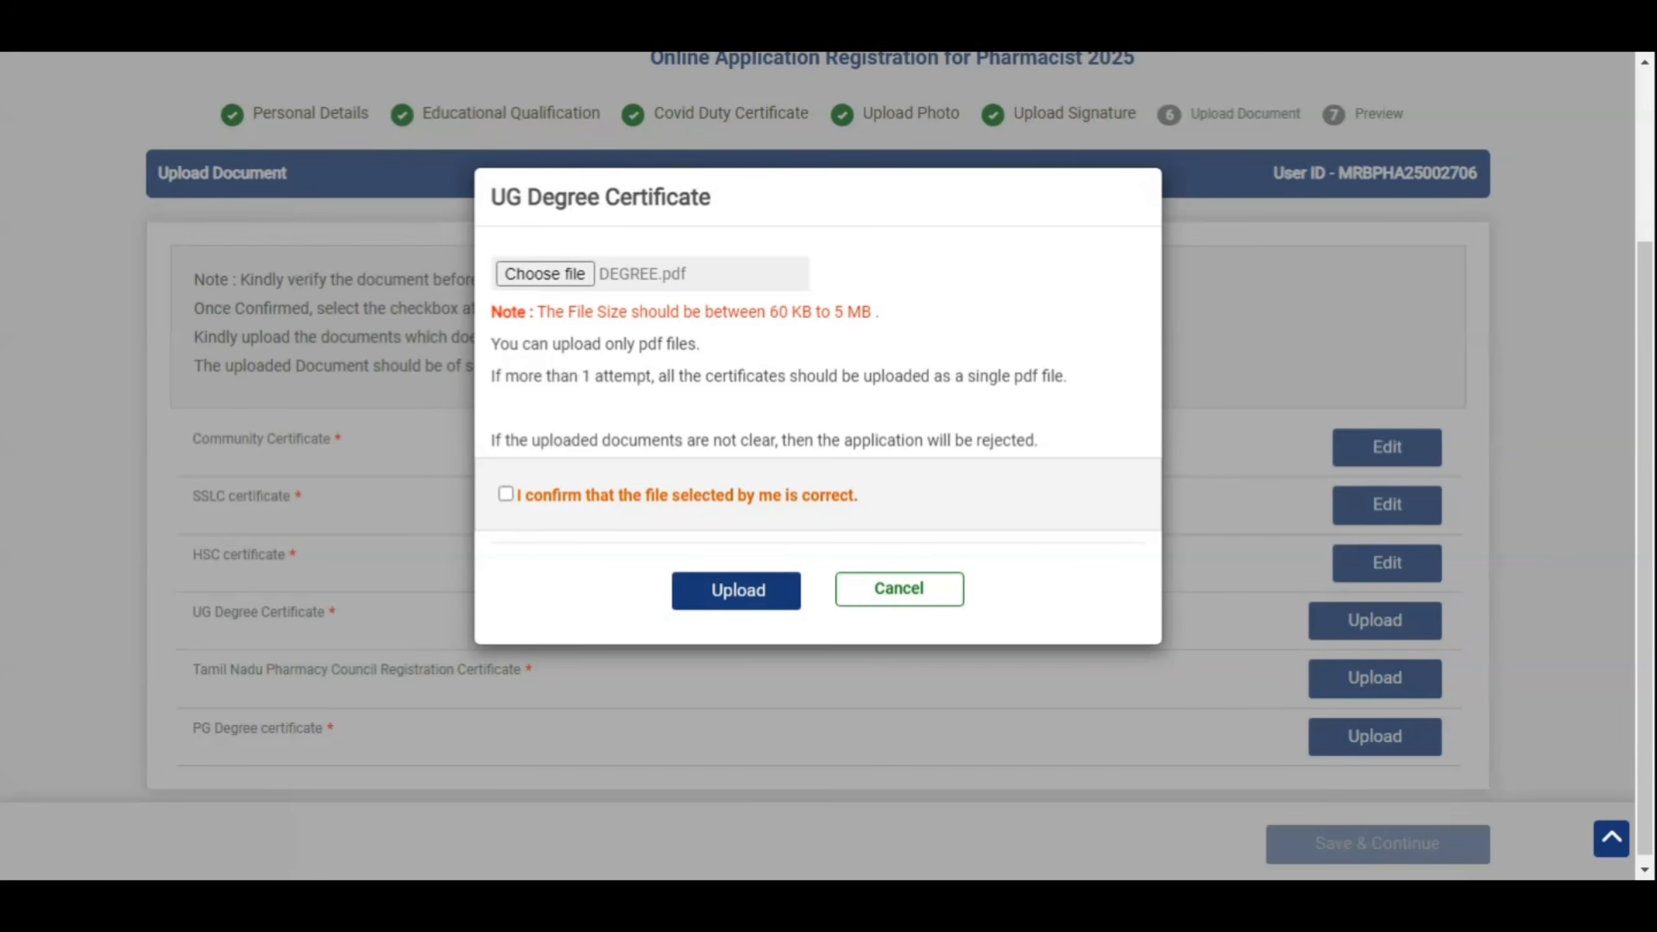
pyautogui.click(506, 493)
pyautogui.click(725, 612)
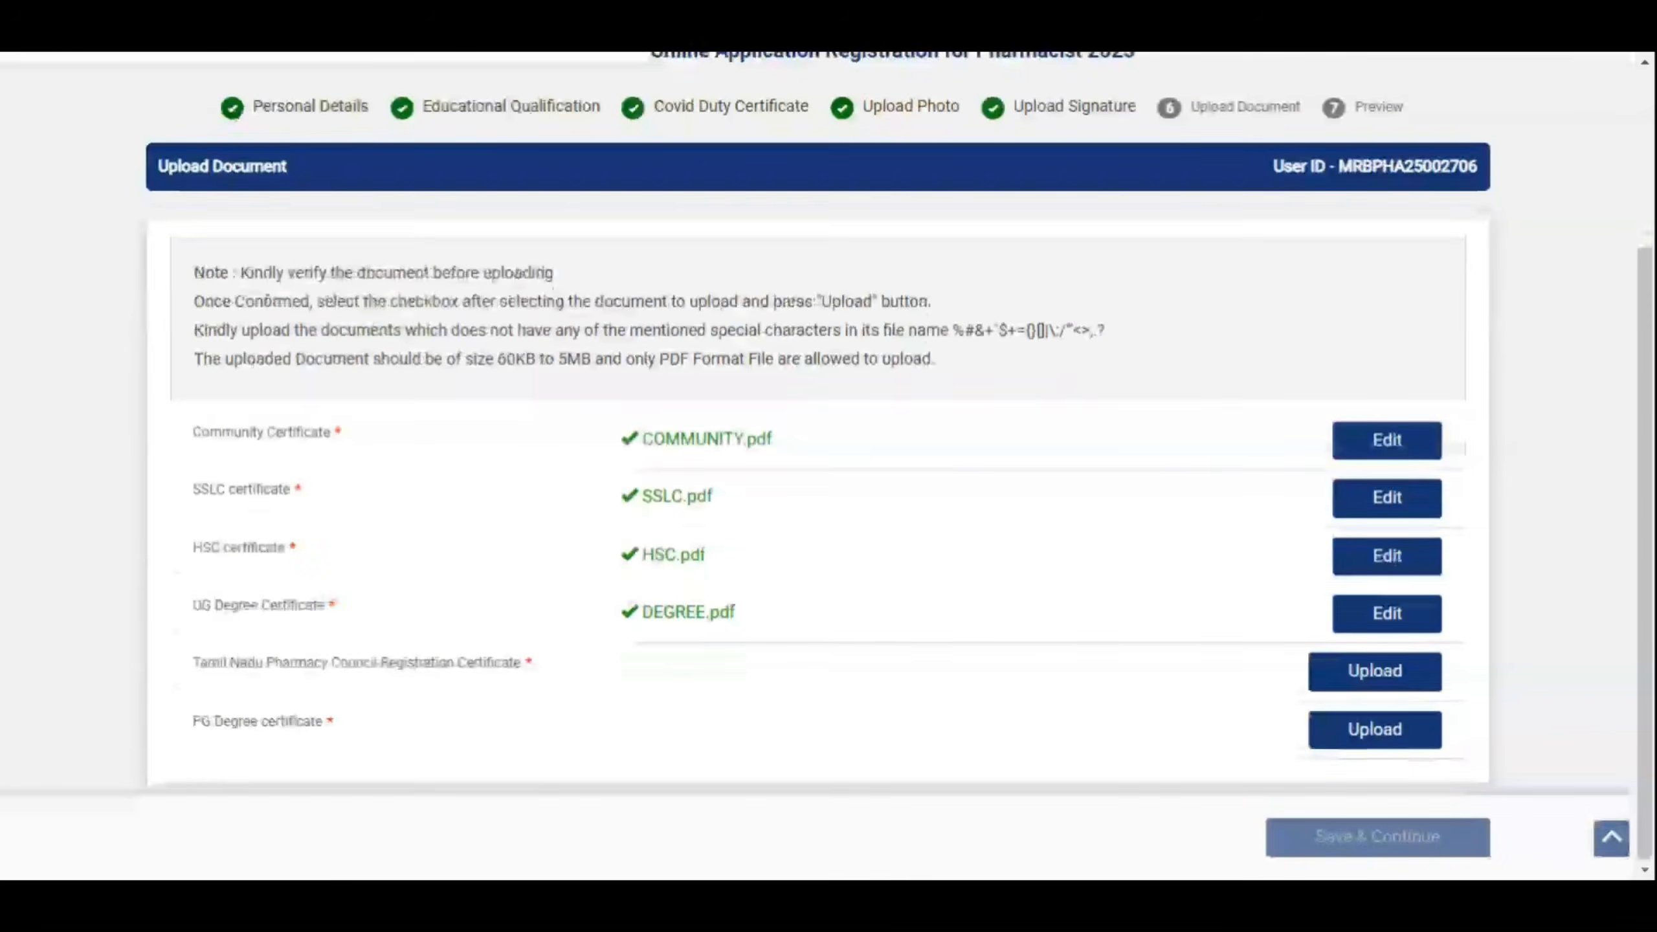
# Step: Upload REGISTRATION.pdf as the Pharmacy Council Registration Certificate
pyautogui.click(1351, 683)
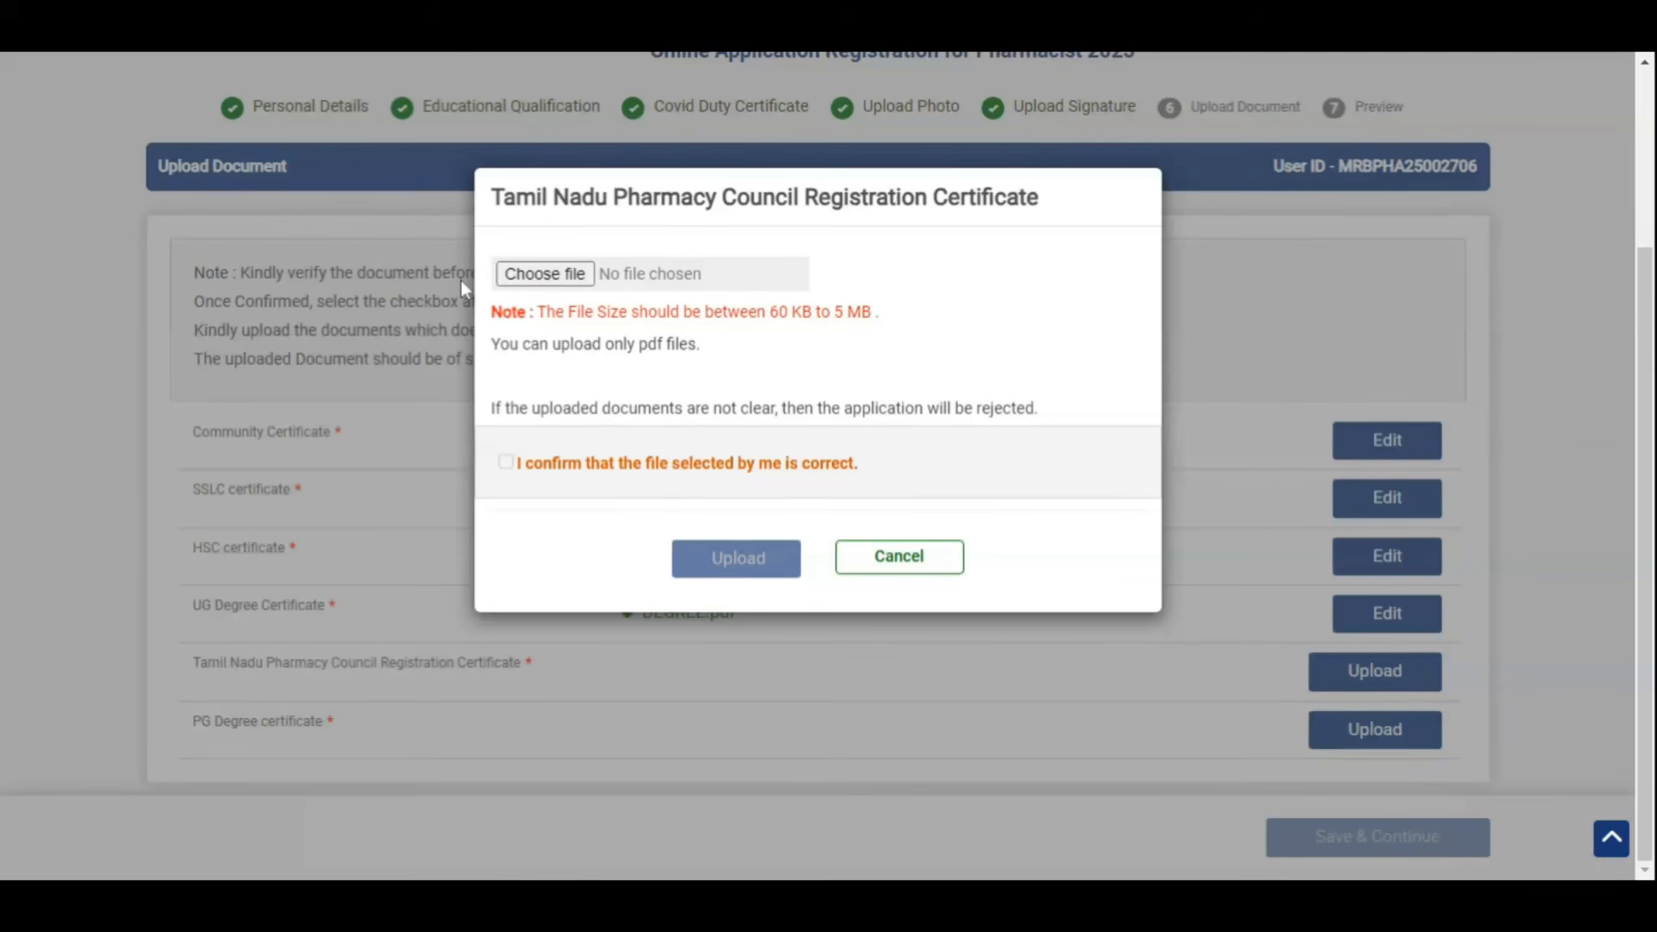
pyautogui.click(516, 281)
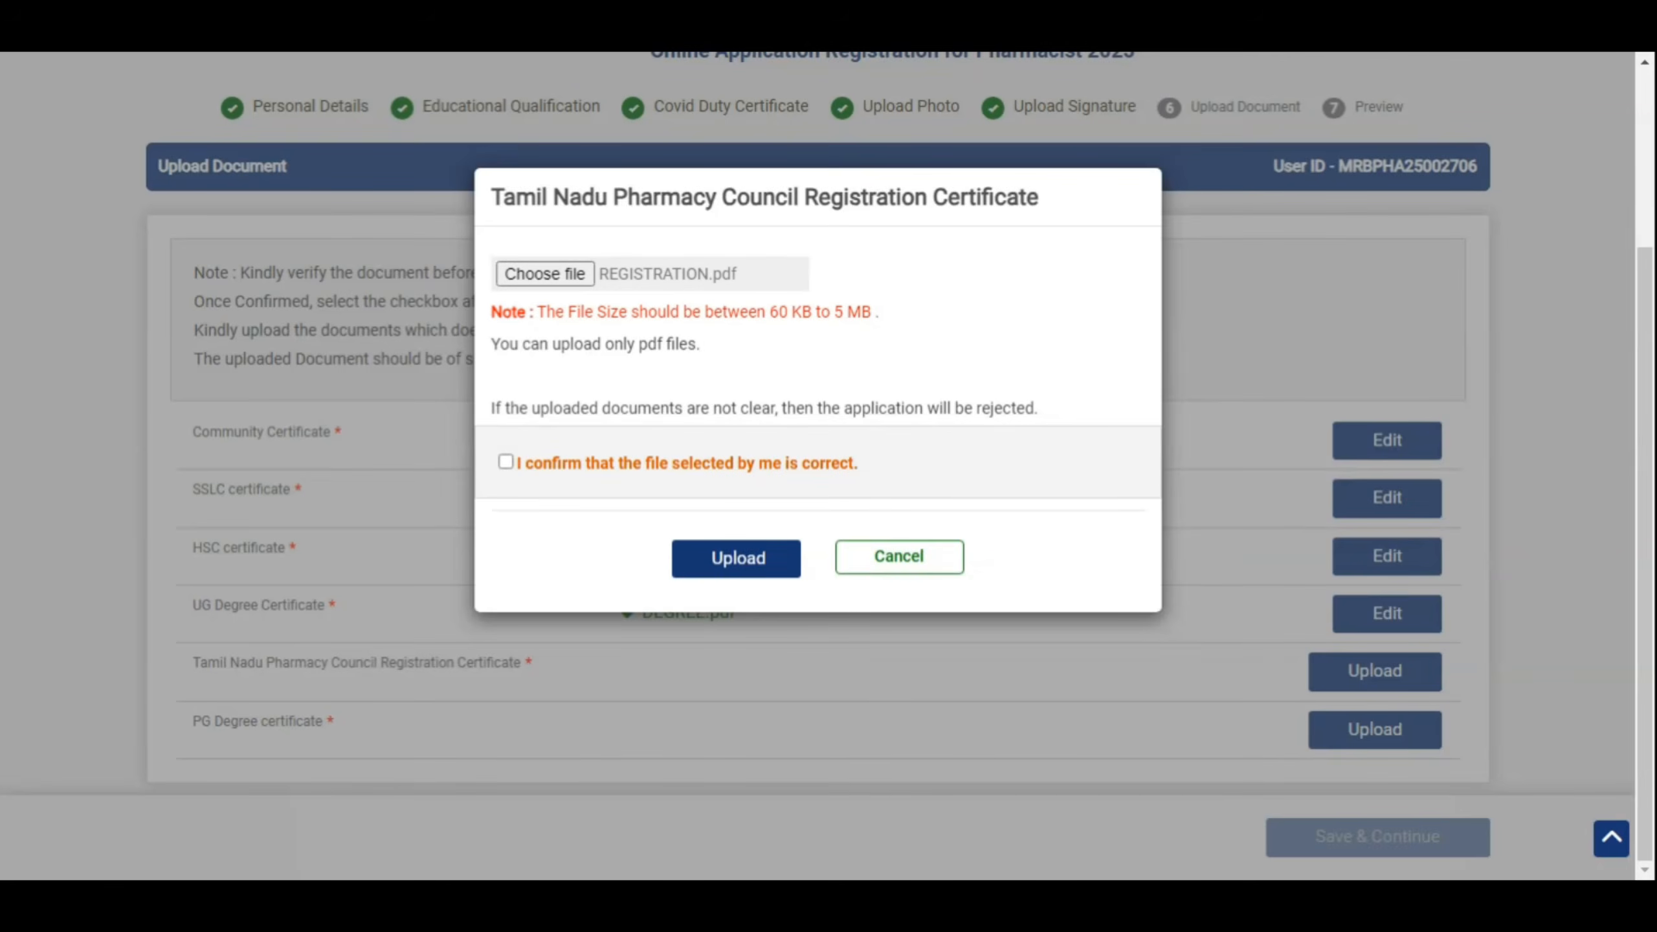
pyautogui.click(513, 464)
pyautogui.click(736, 558)
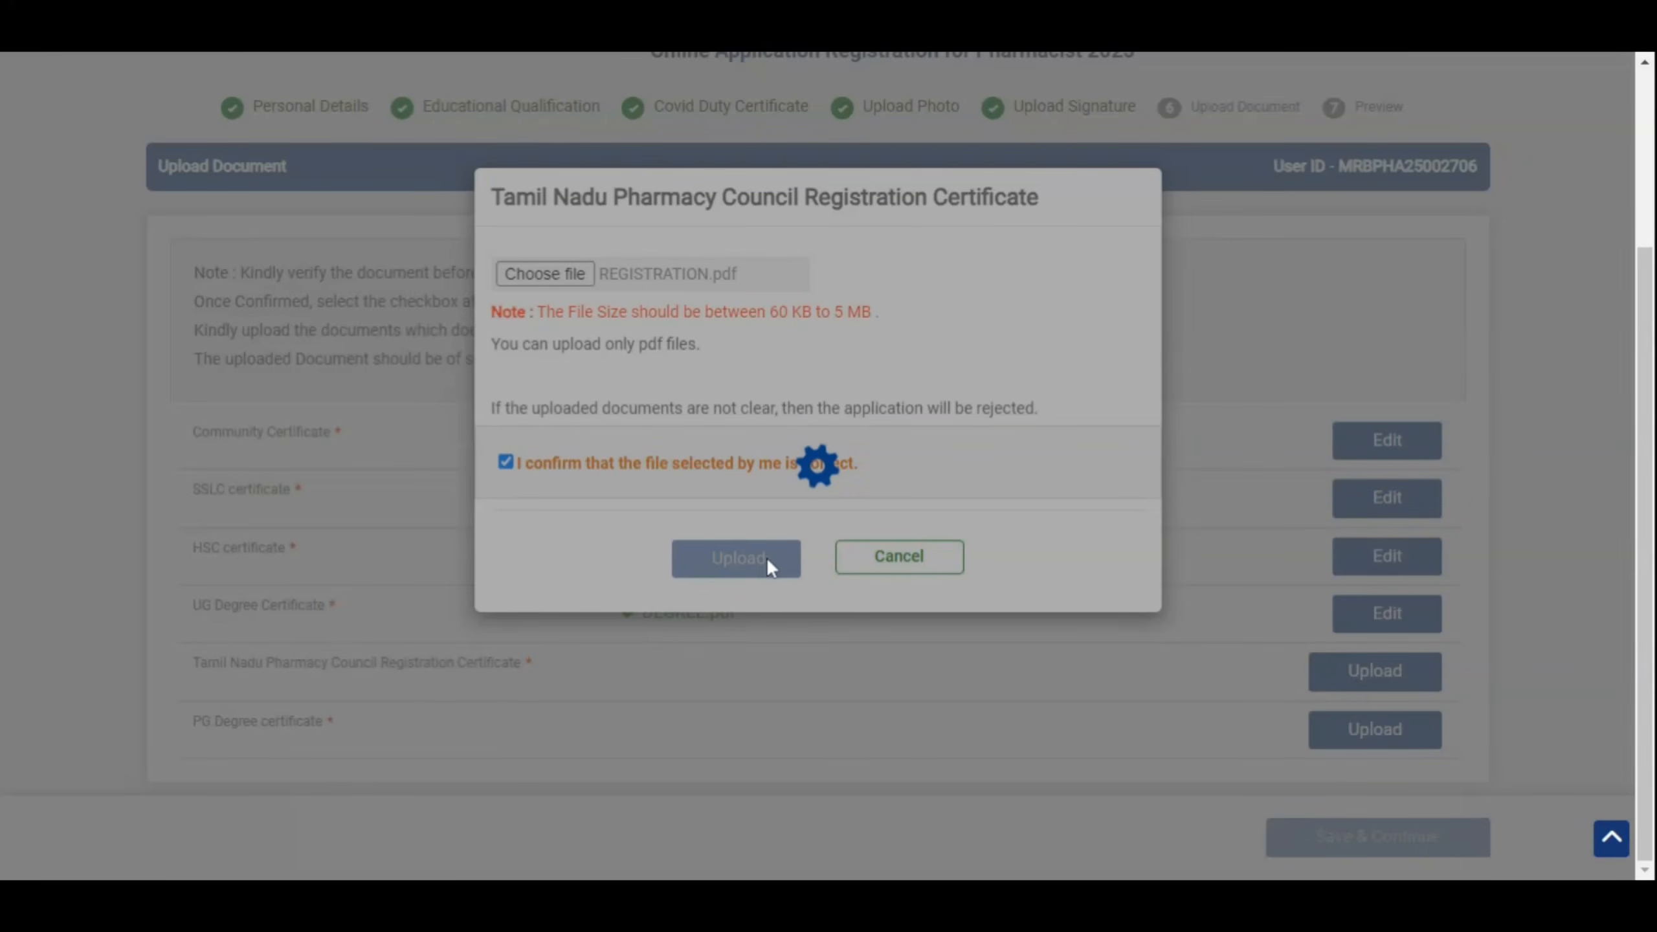
# Step: Upload DEGREE.pdf as the PG Degree certificate and check all six rows show ticks
pyautogui.scroll(-5, 762, 565)
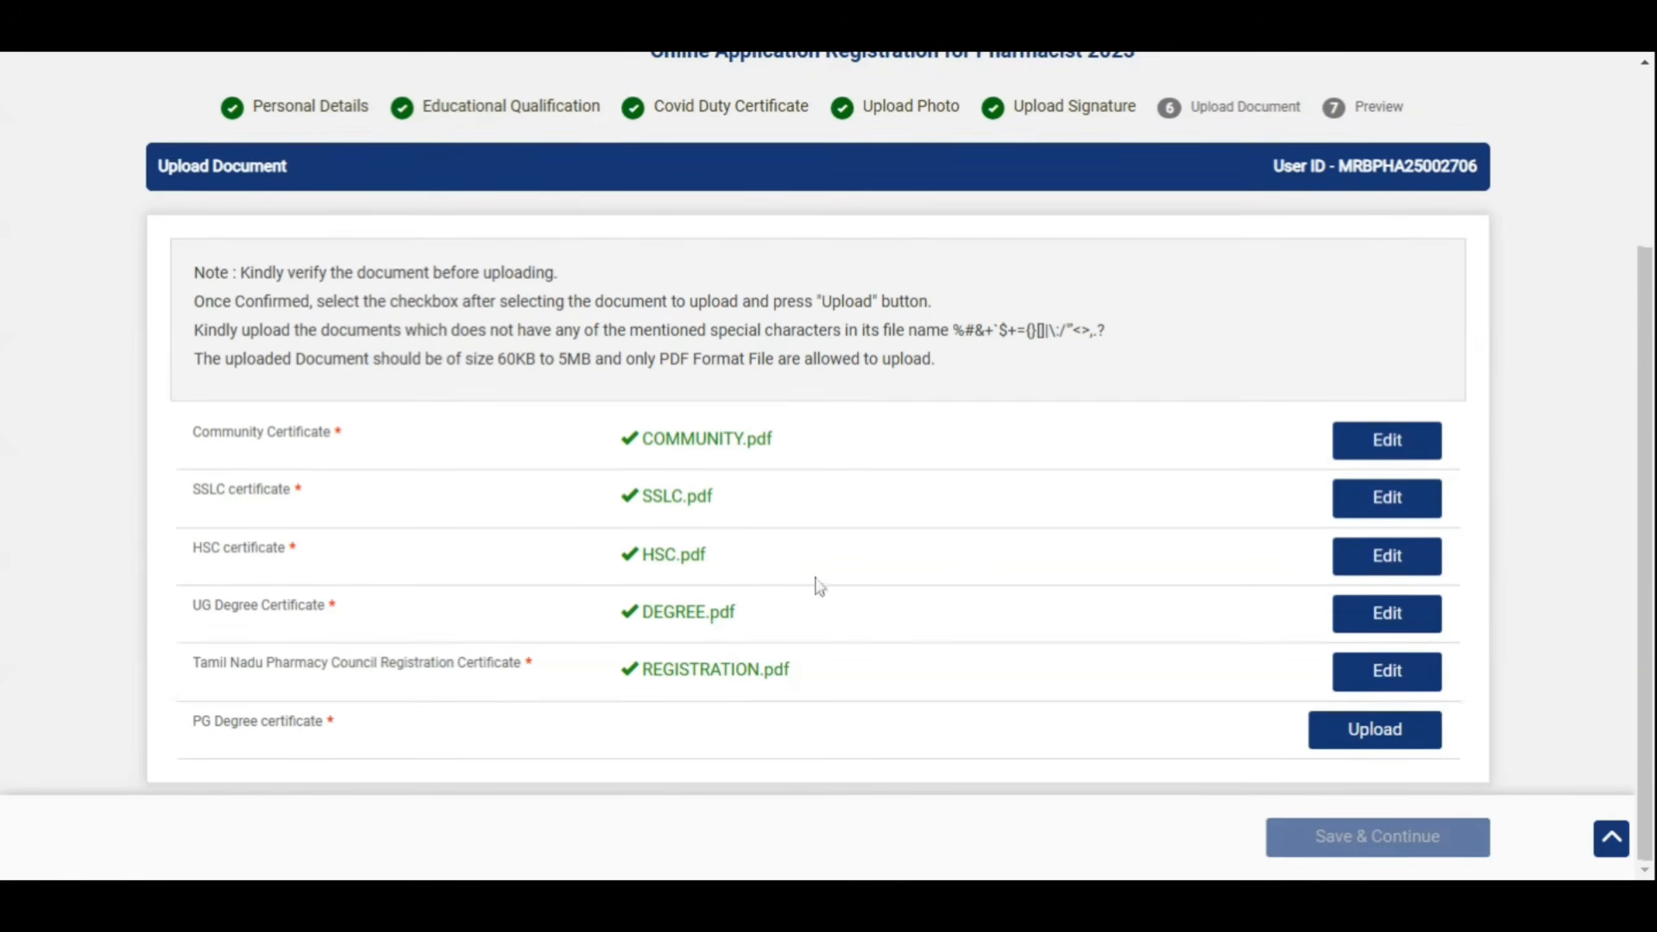
pyautogui.click(1376, 729)
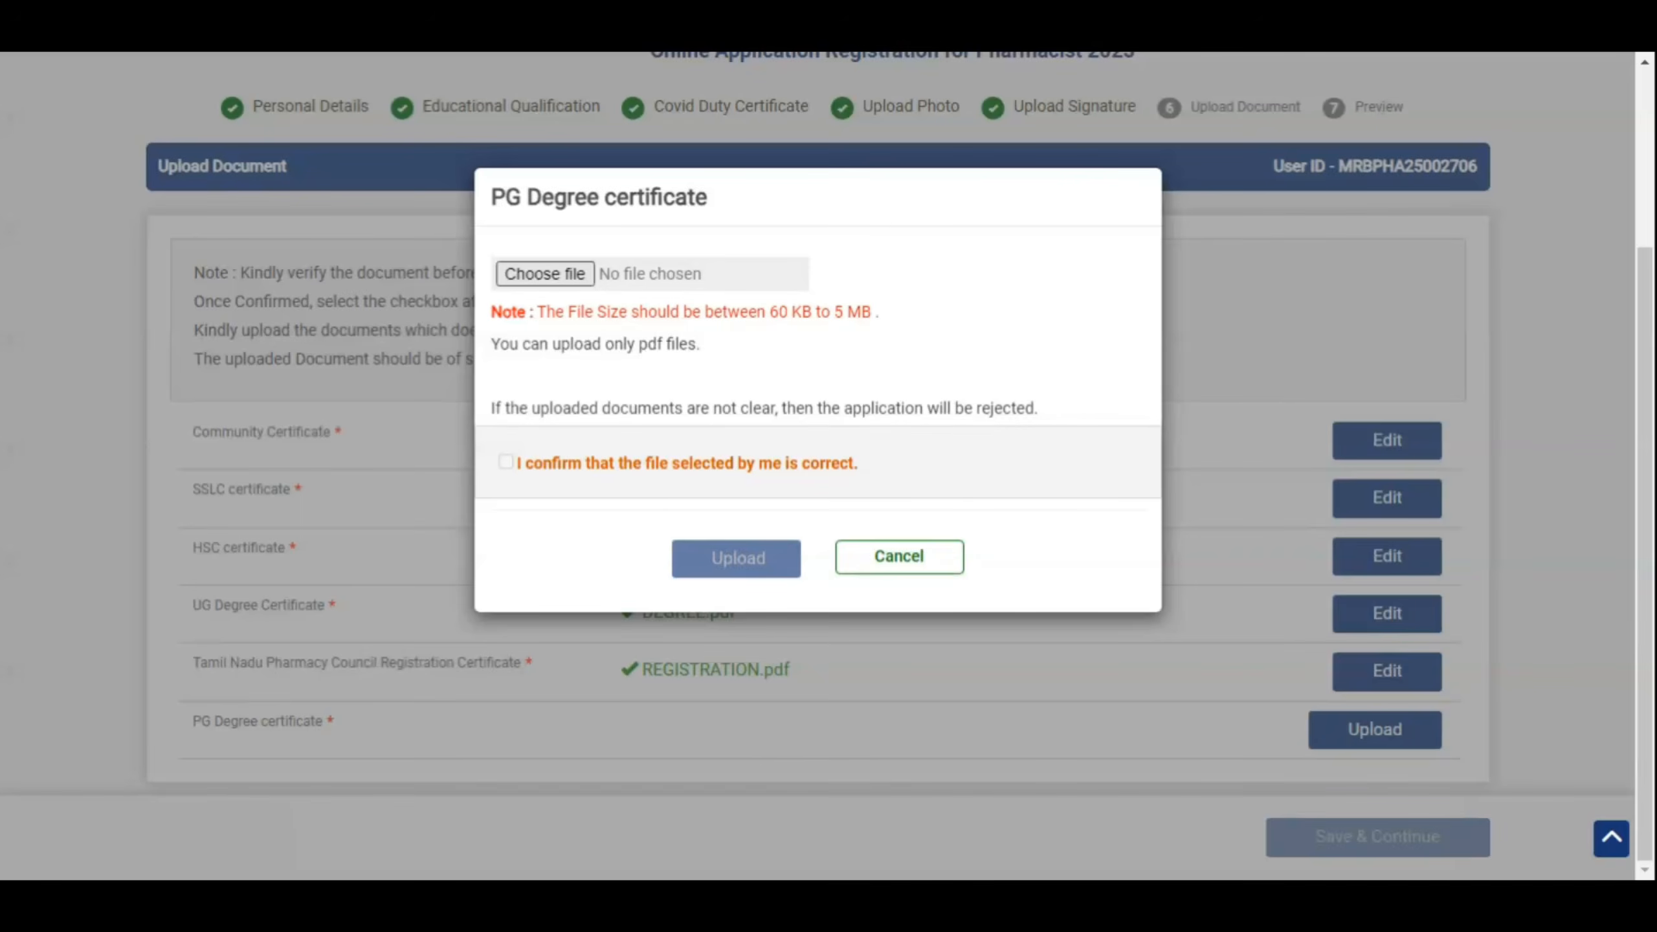
pyautogui.press('Return')
pyautogui.click(521, 465)
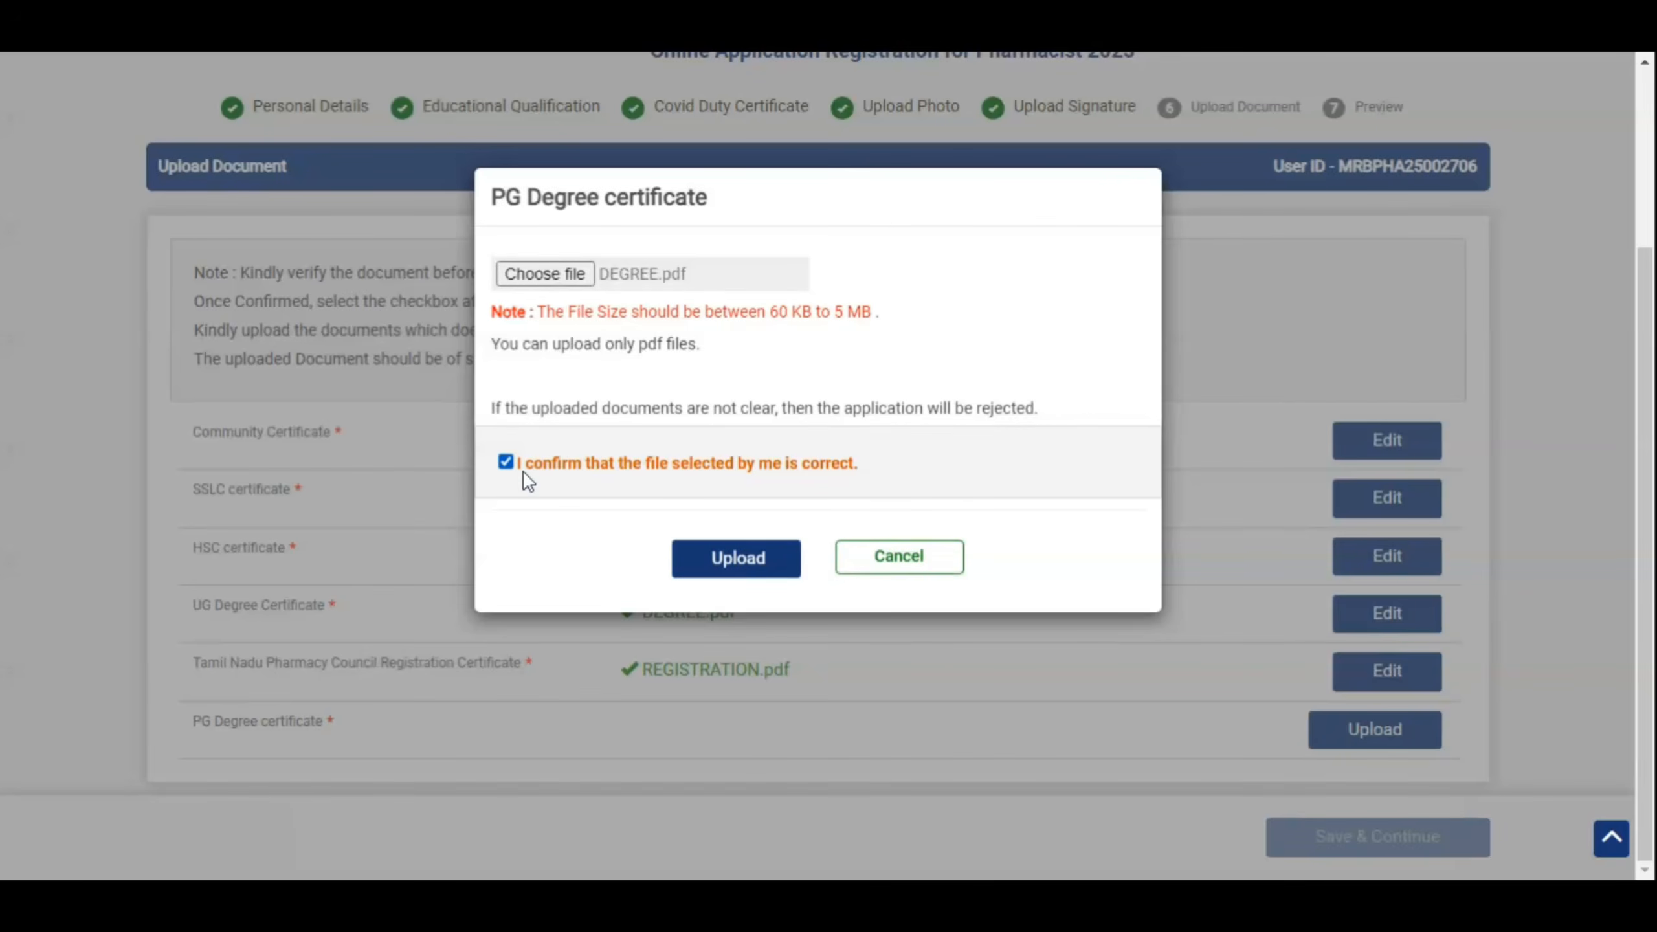
pyautogui.click(685, 556)
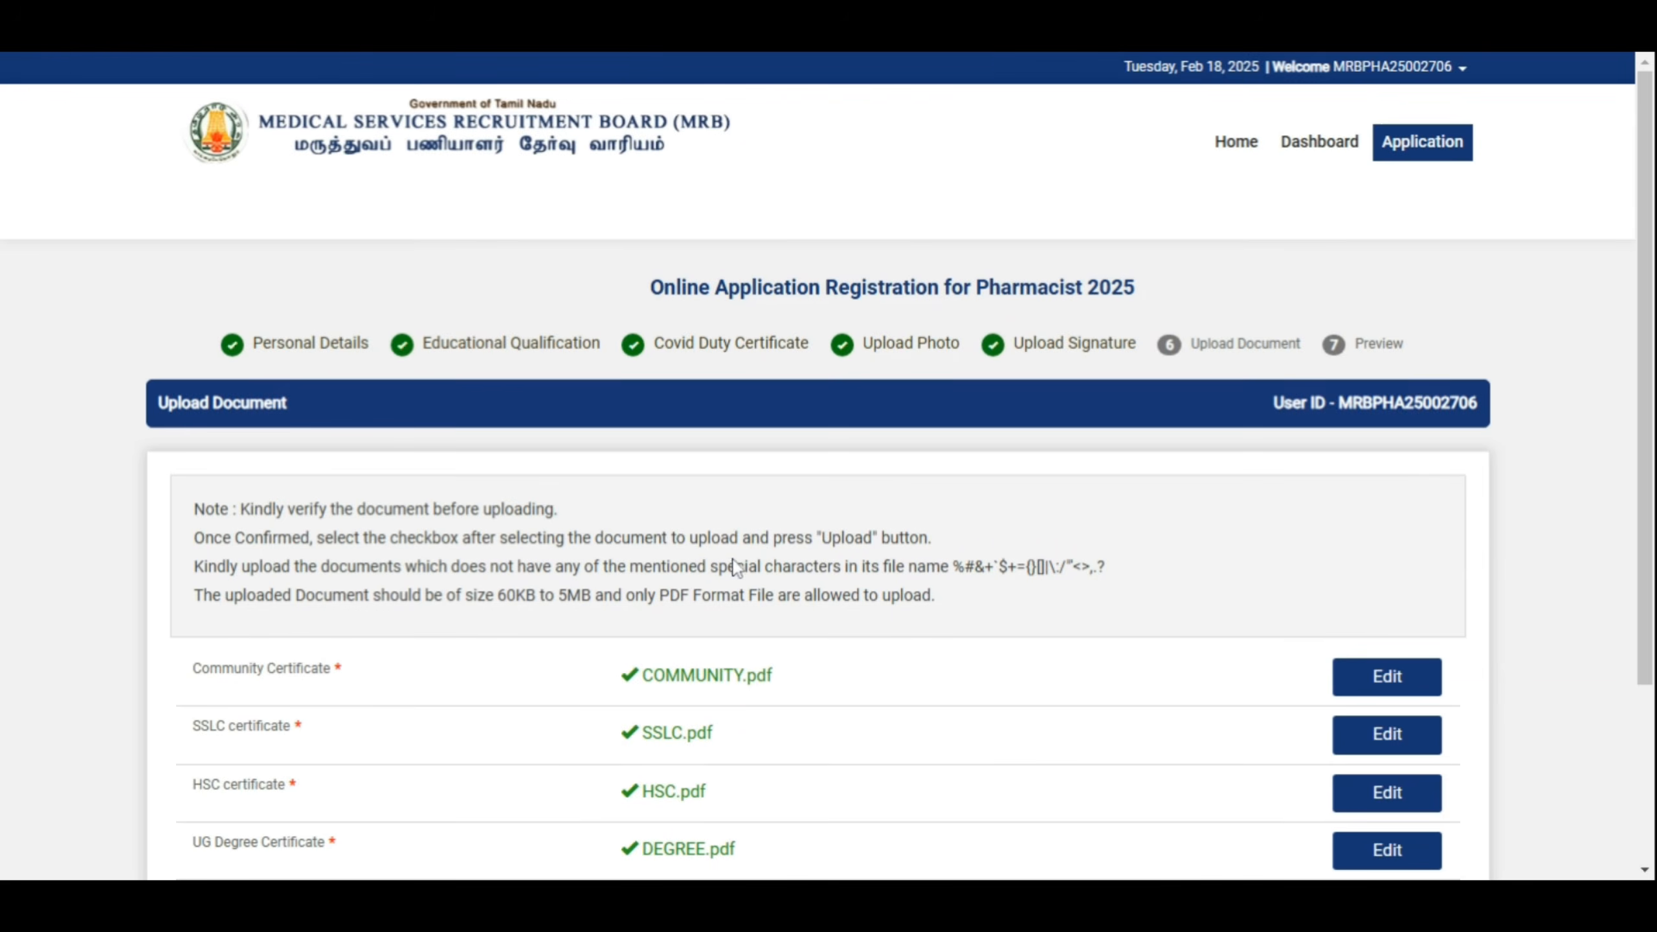
pyautogui.scroll(-3, 763, 567)
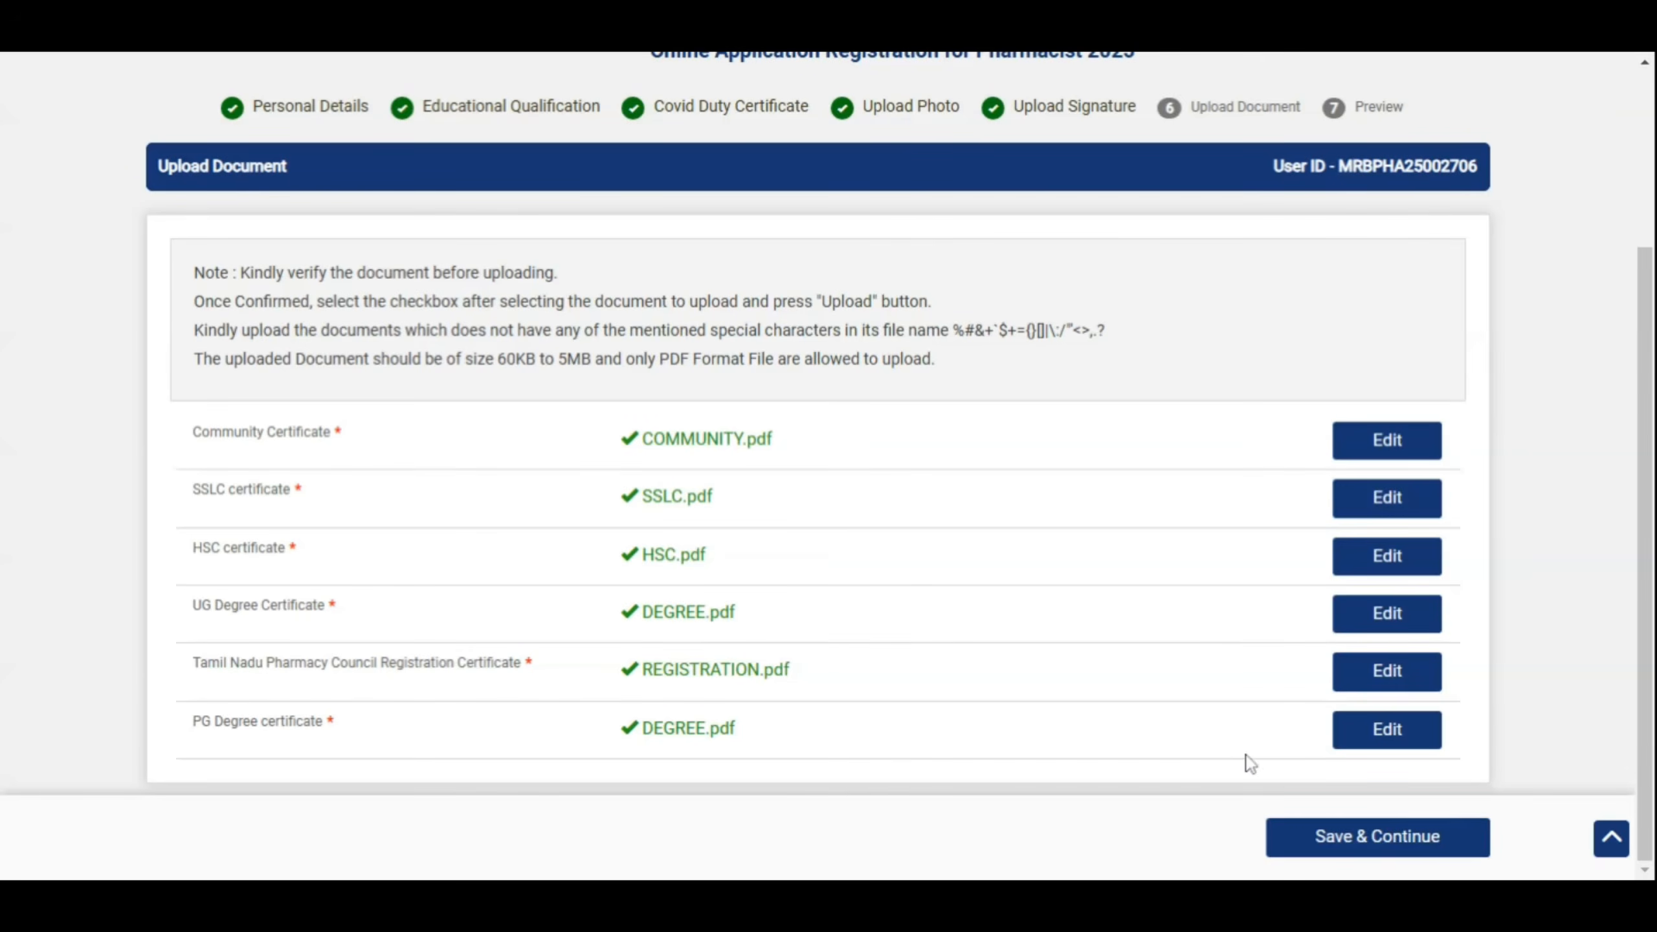
# Step: Save the uploads and scroll the Preview page down to the Upload Documents section
pyautogui.click(1361, 833)
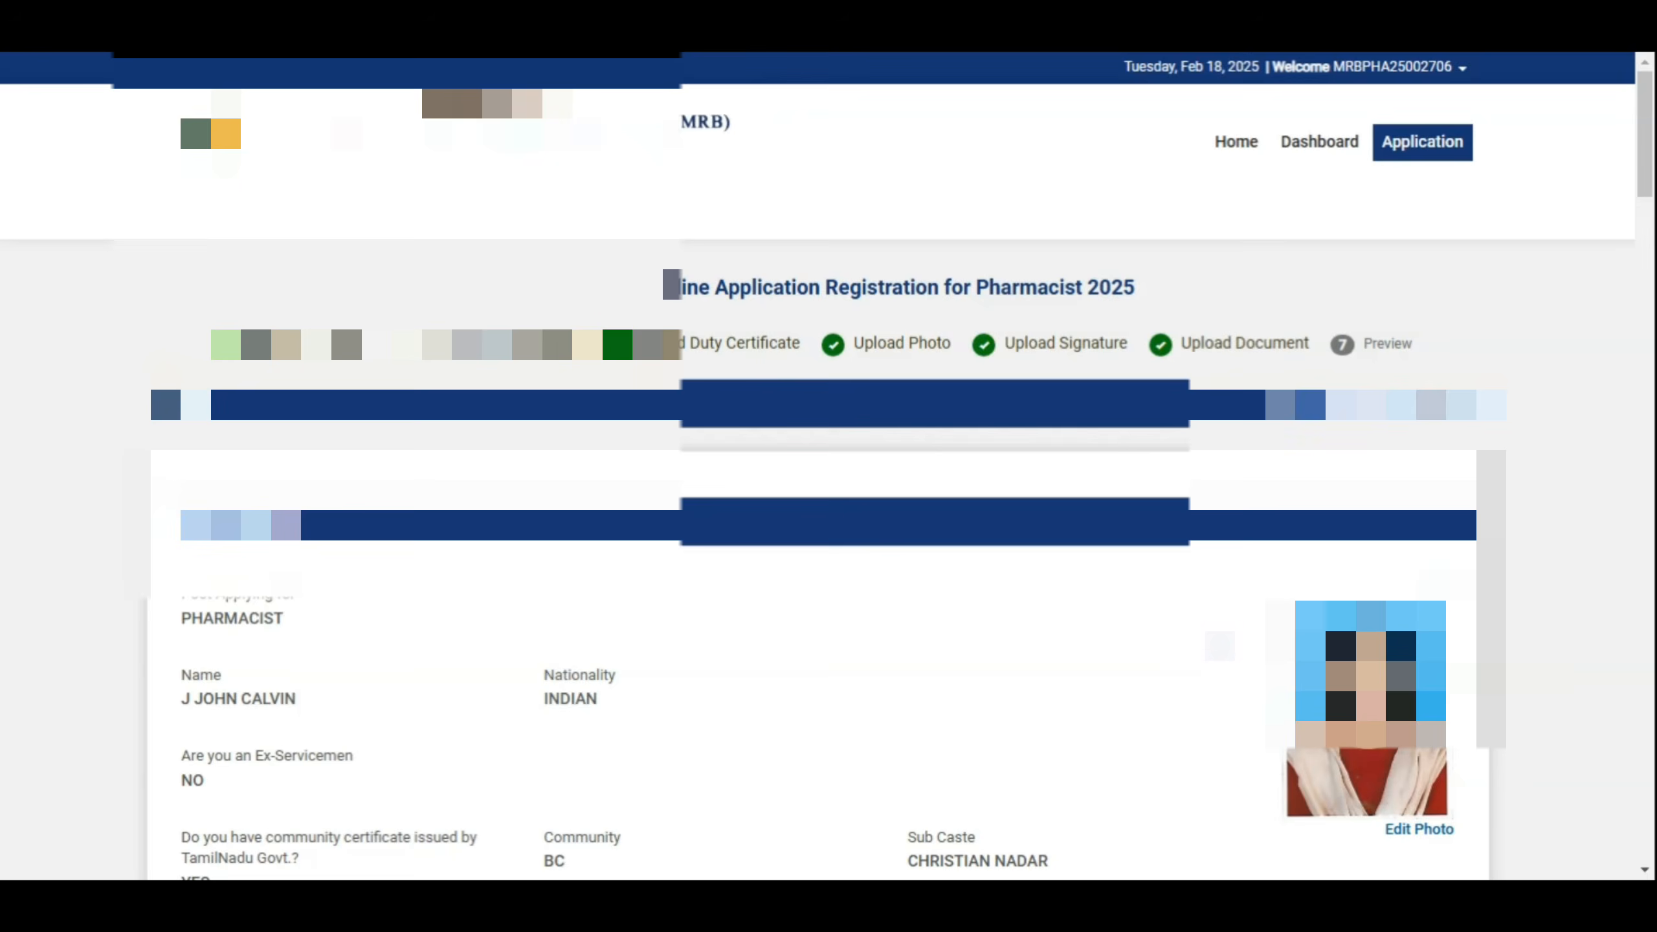
pyautogui.scroll(-2, 1358, 836)
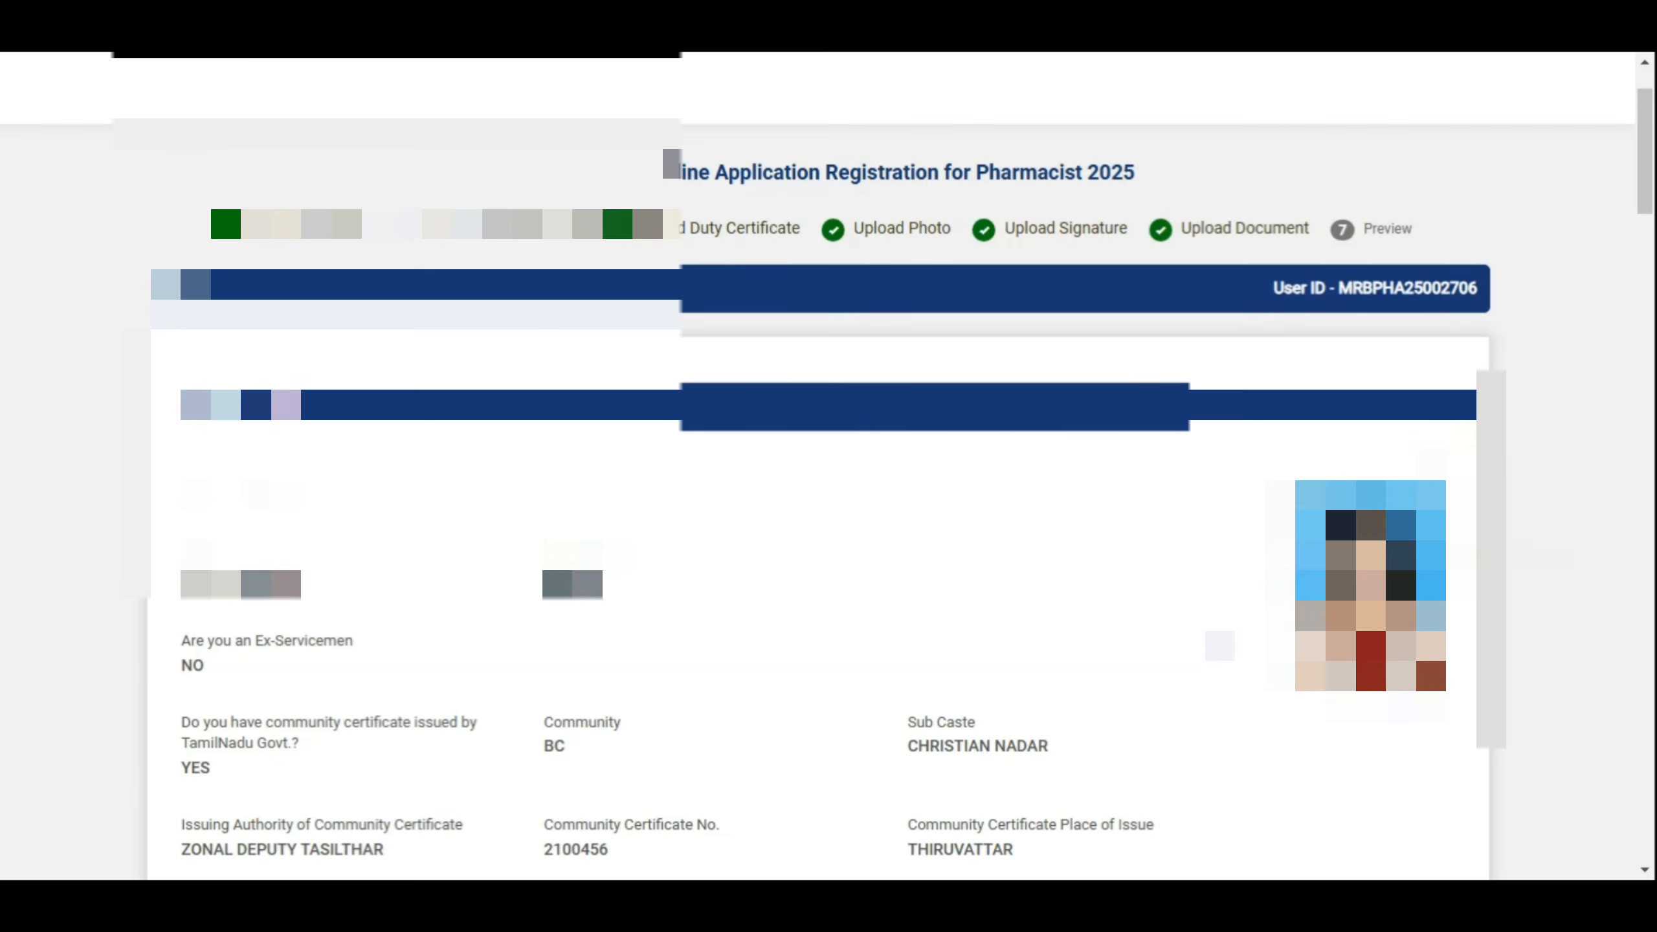
pyautogui.scroll(-2, 868, 540)
pyautogui.scroll(-3, 768, 436)
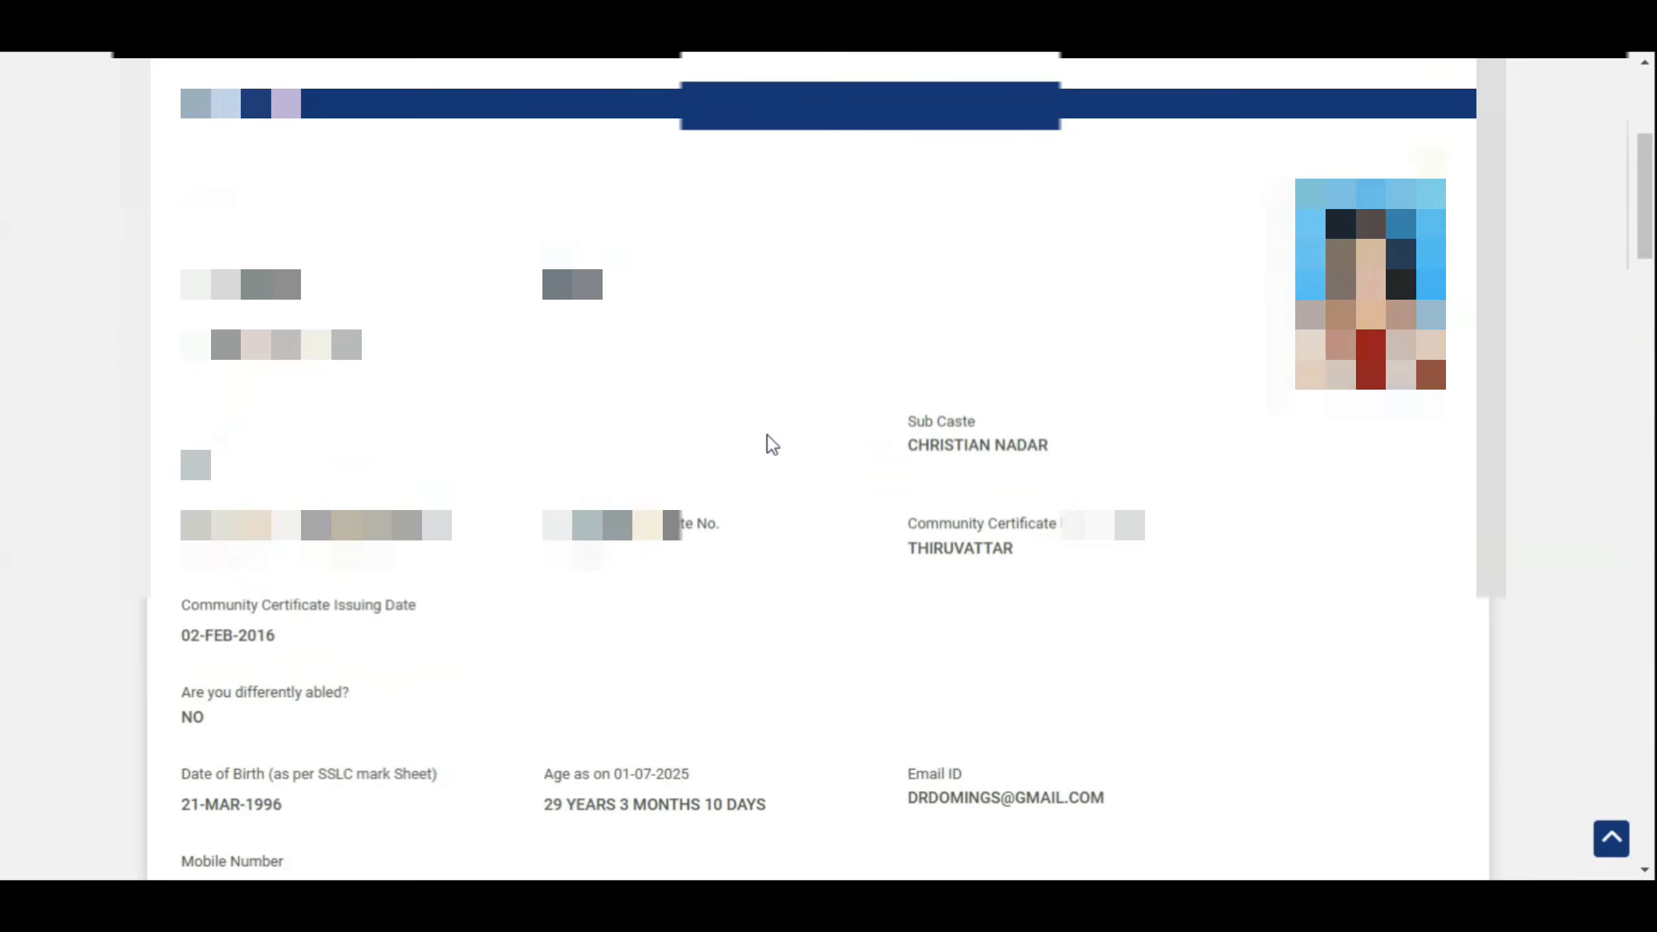
pyautogui.scroll(-12, 768, 435)
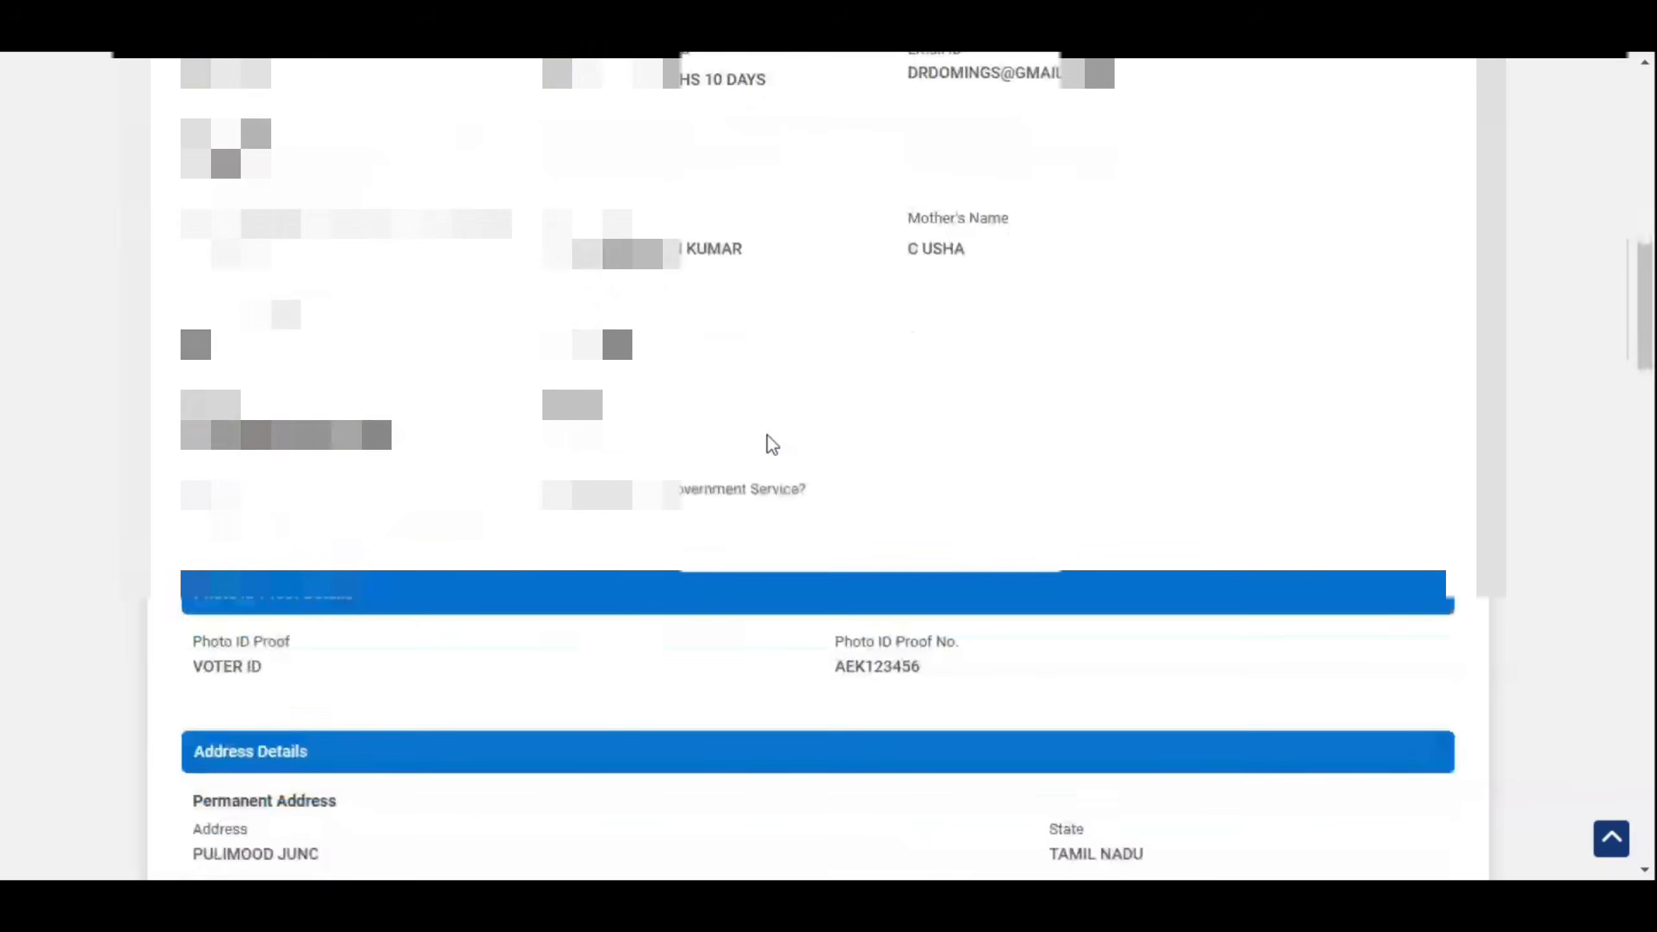
pyautogui.scroll(-10, 768, 436)
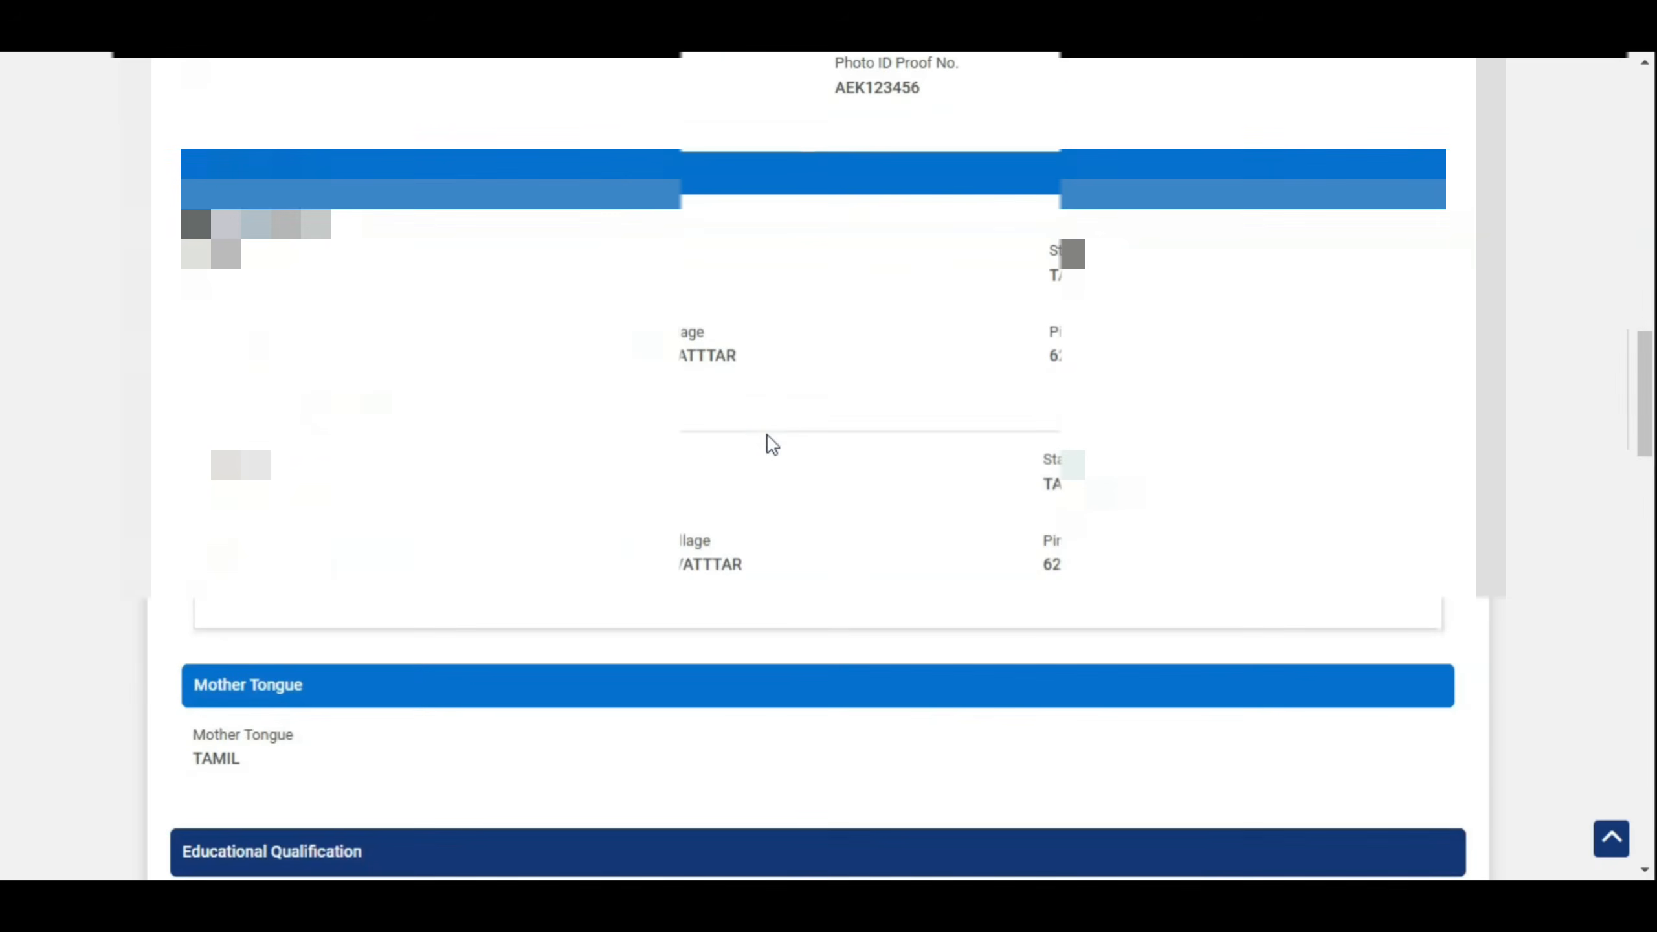
pyautogui.scroll(-12, 768, 436)
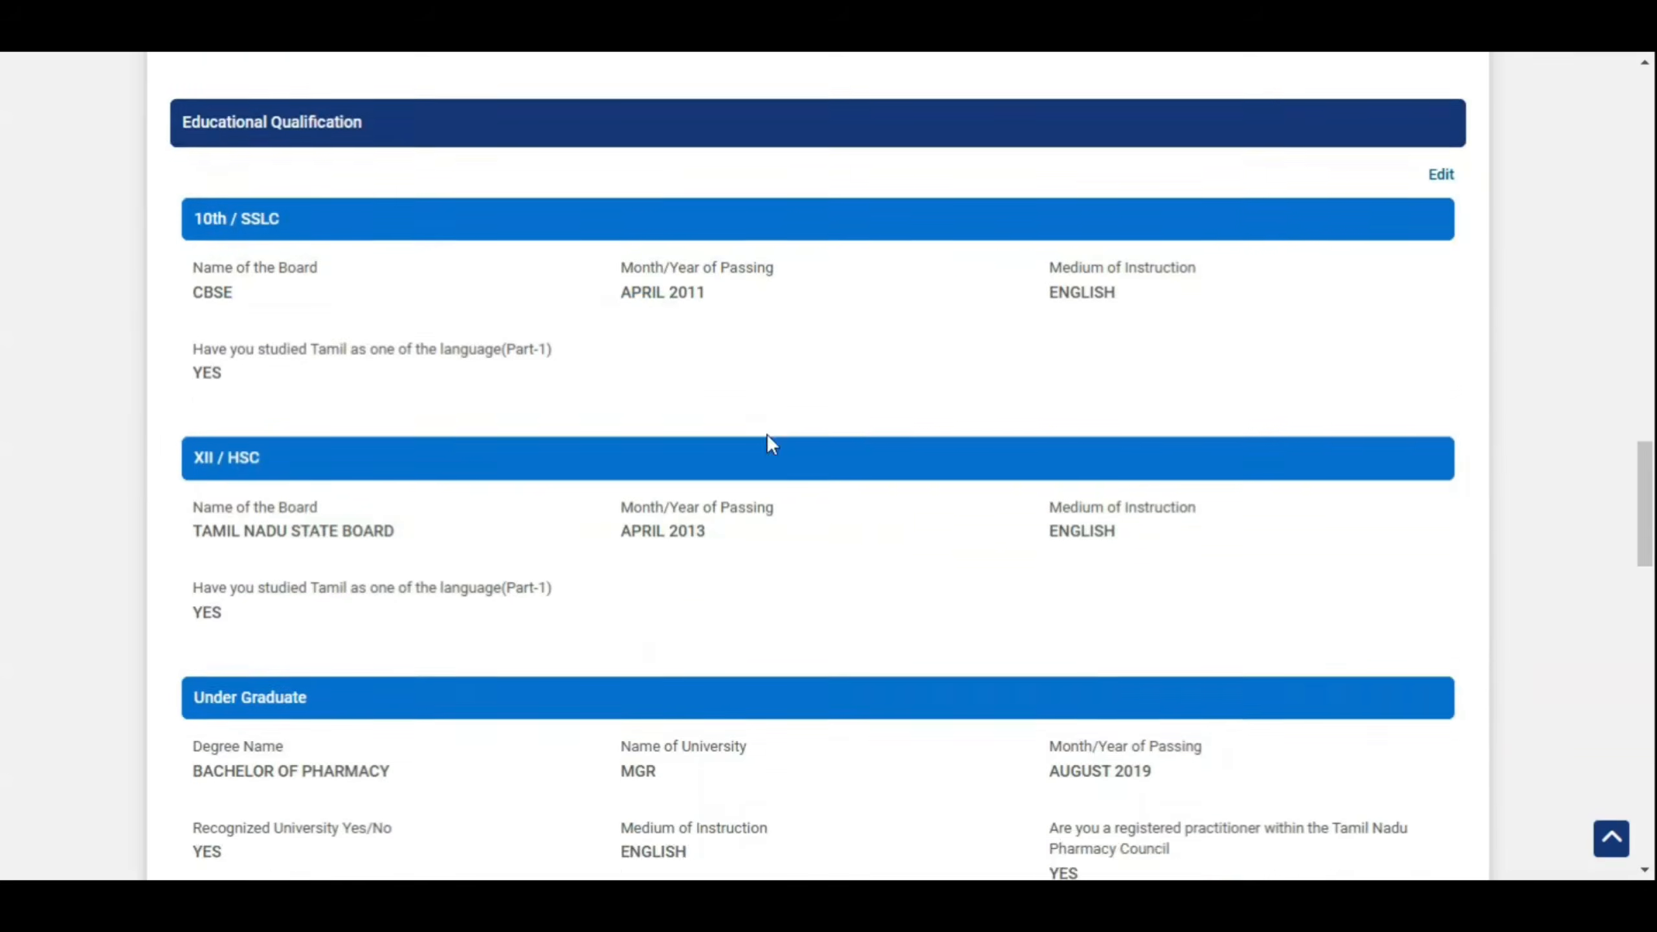
pyautogui.scroll(-14, 768, 436)
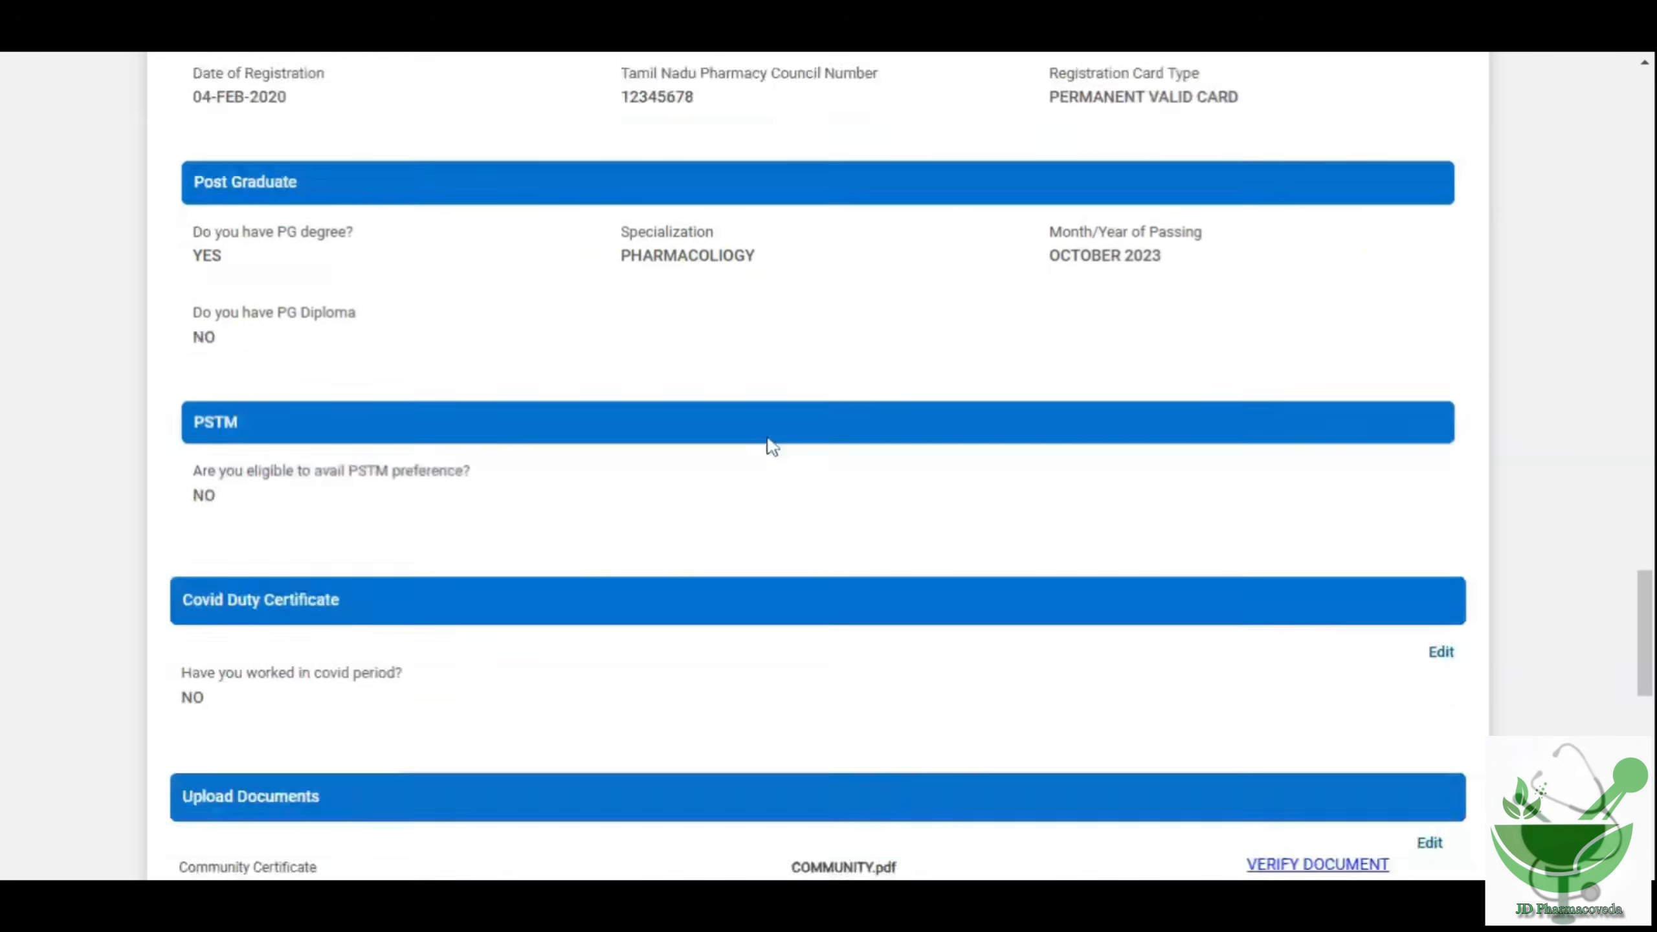
pyautogui.scroll(-8, 768, 444)
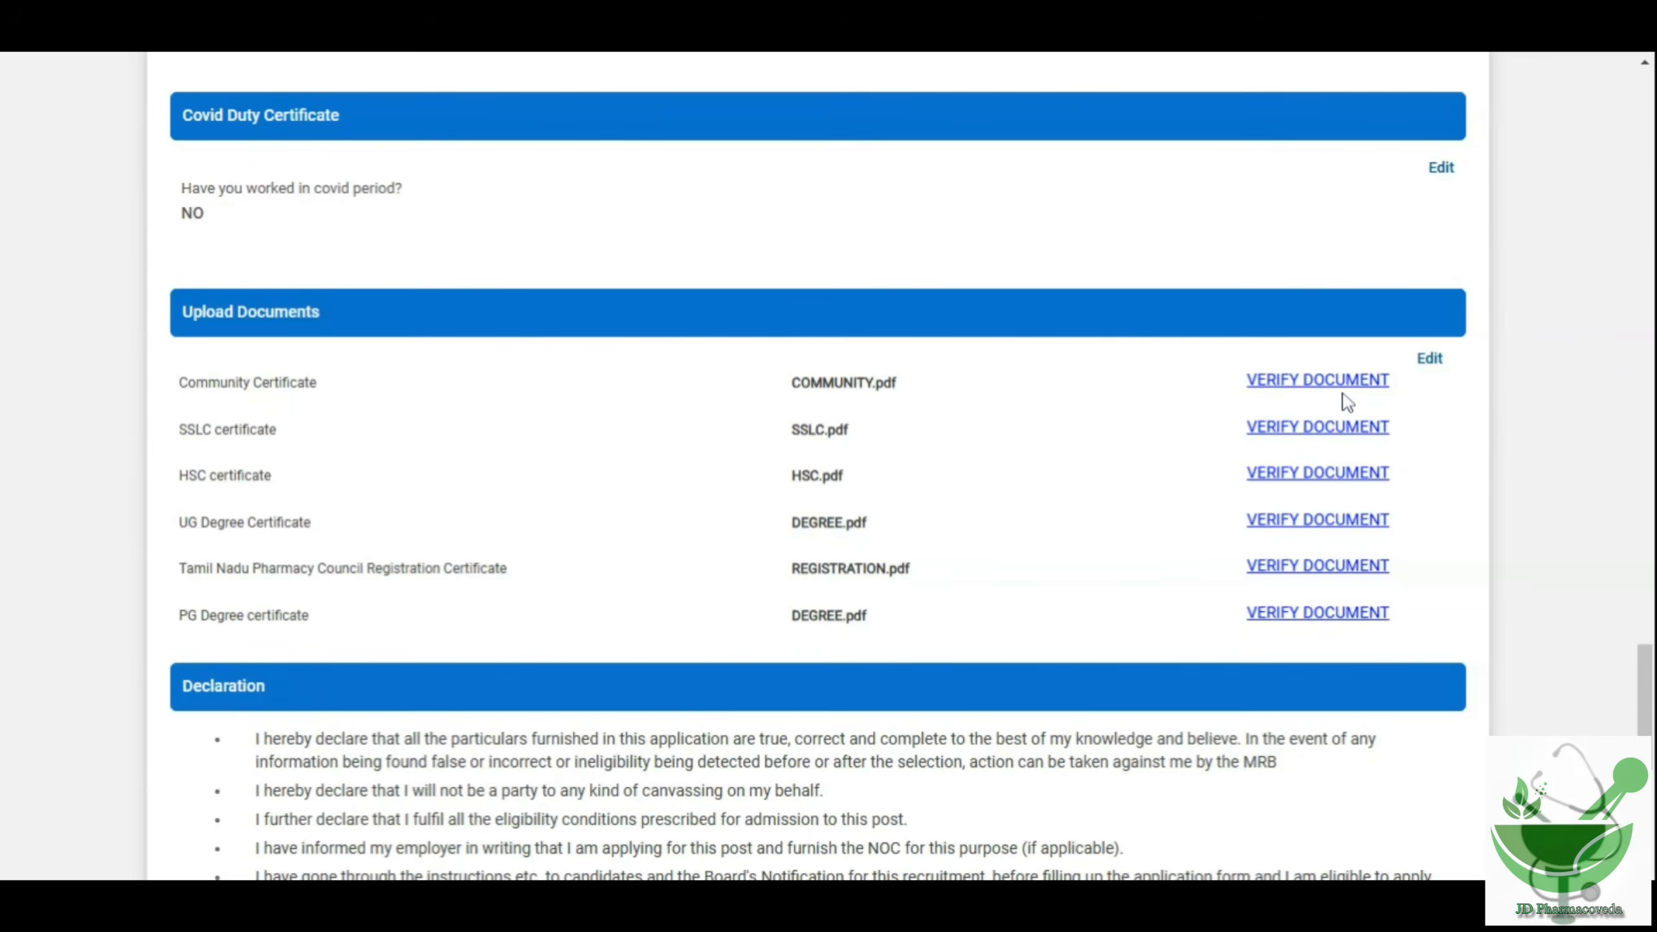
# Step: Verify and confirm the Community, SSLC and HSC certificates
pyautogui.click(1342, 385)
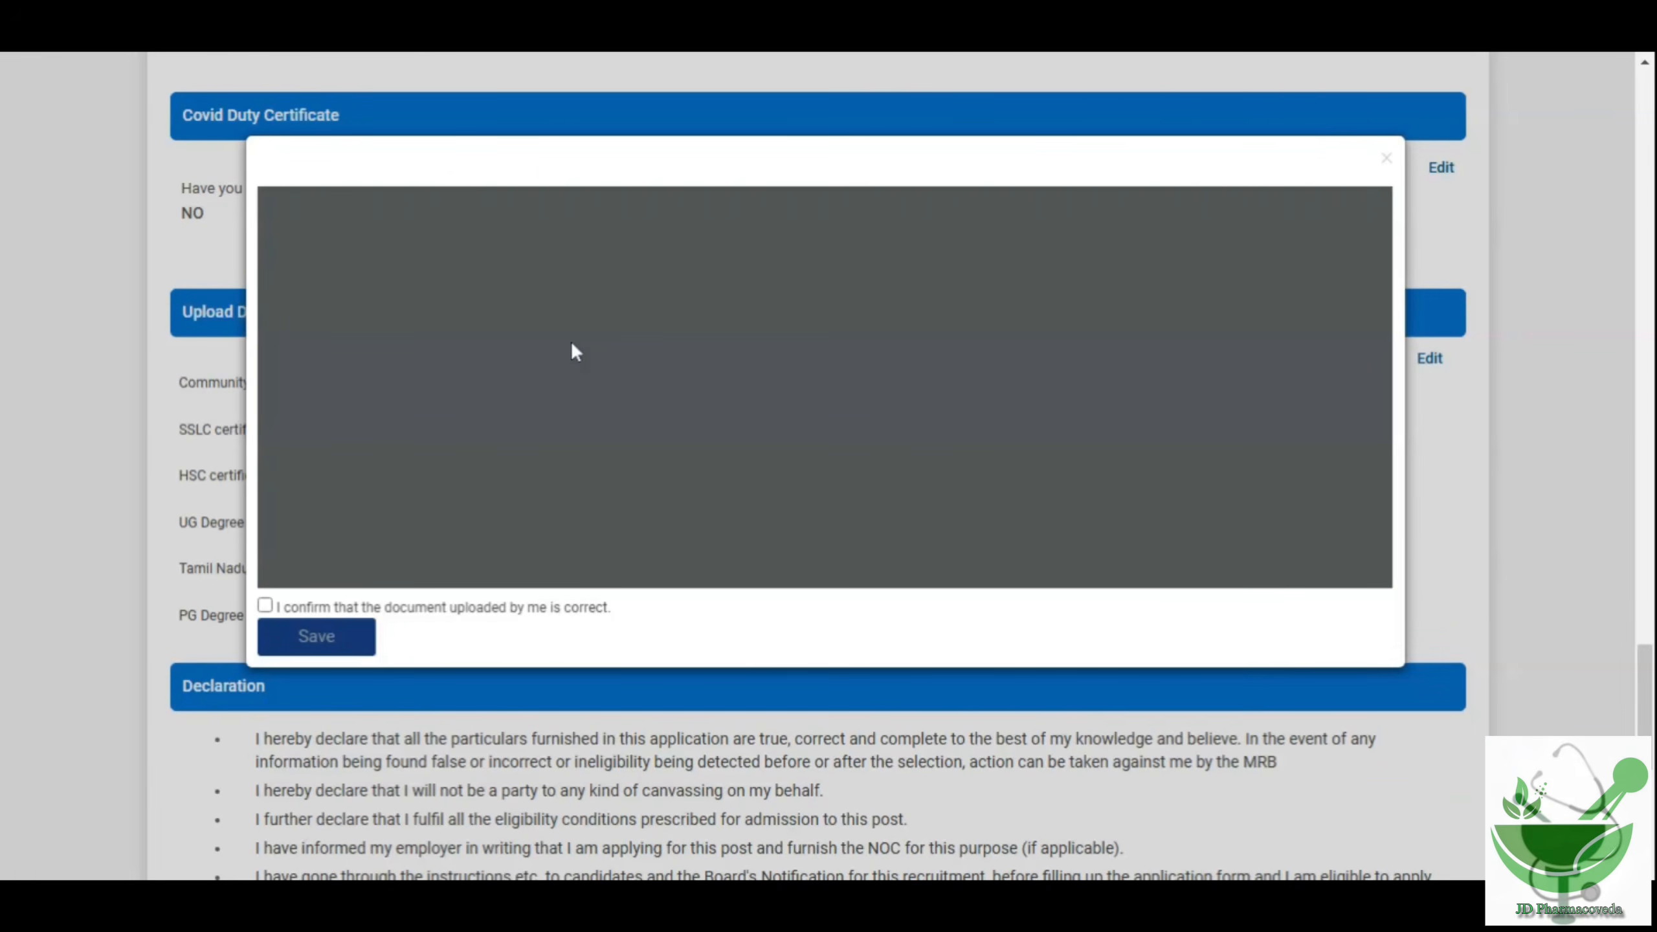
pyautogui.click(264, 606)
pyautogui.click(340, 649)
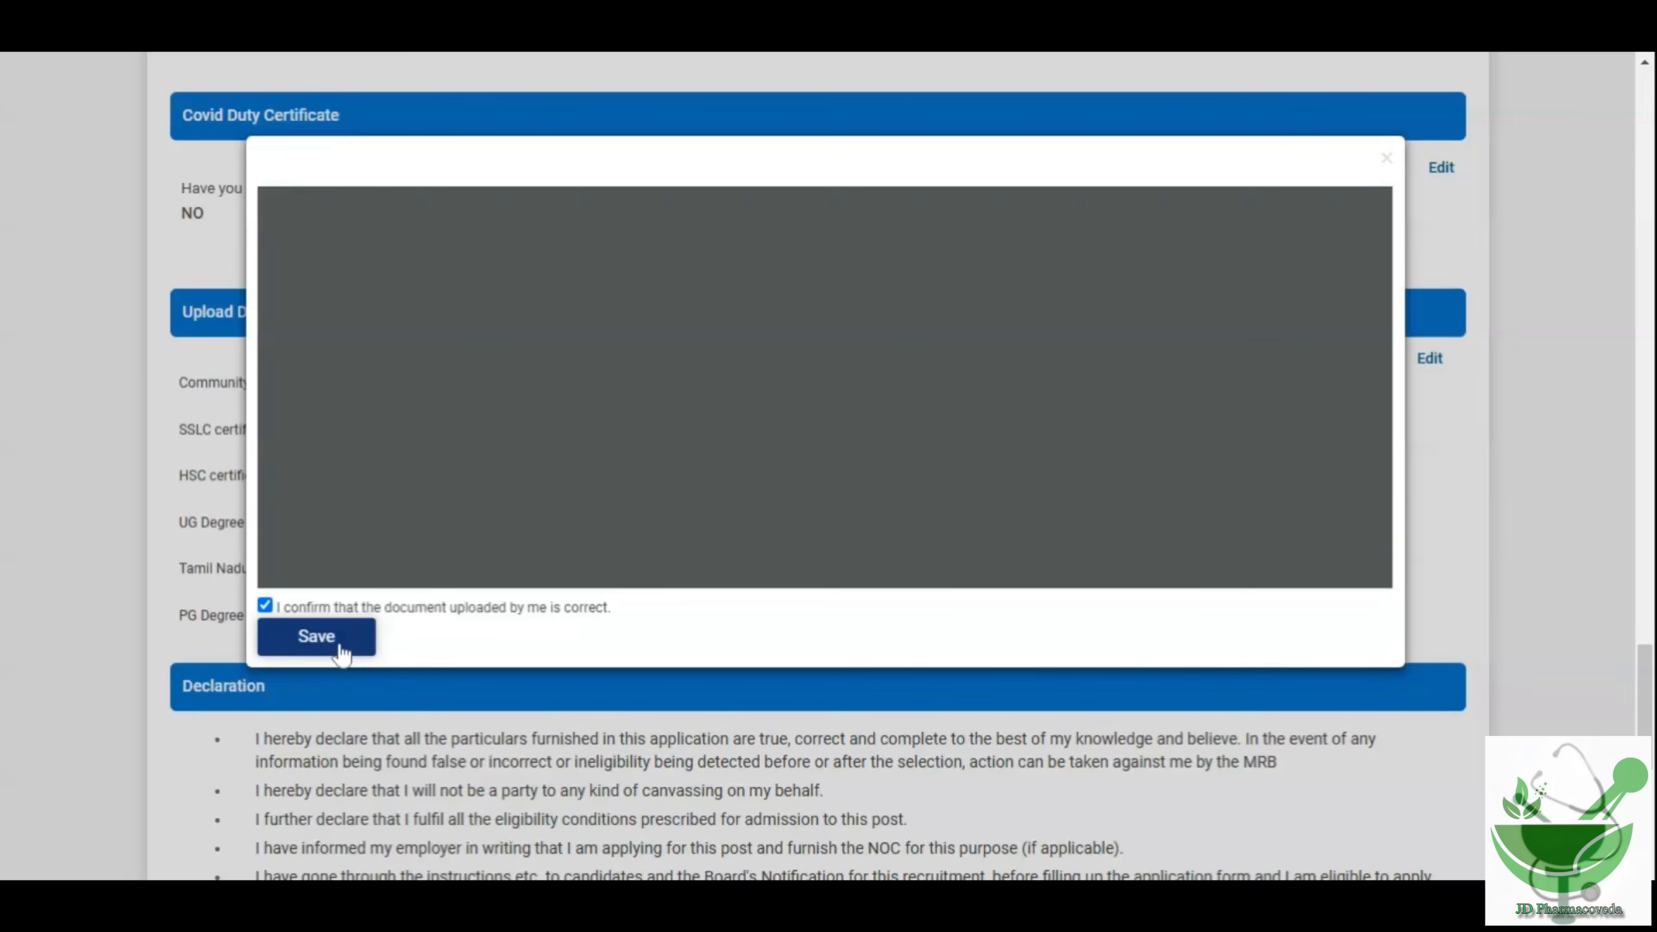
pyautogui.click(1349, 425)
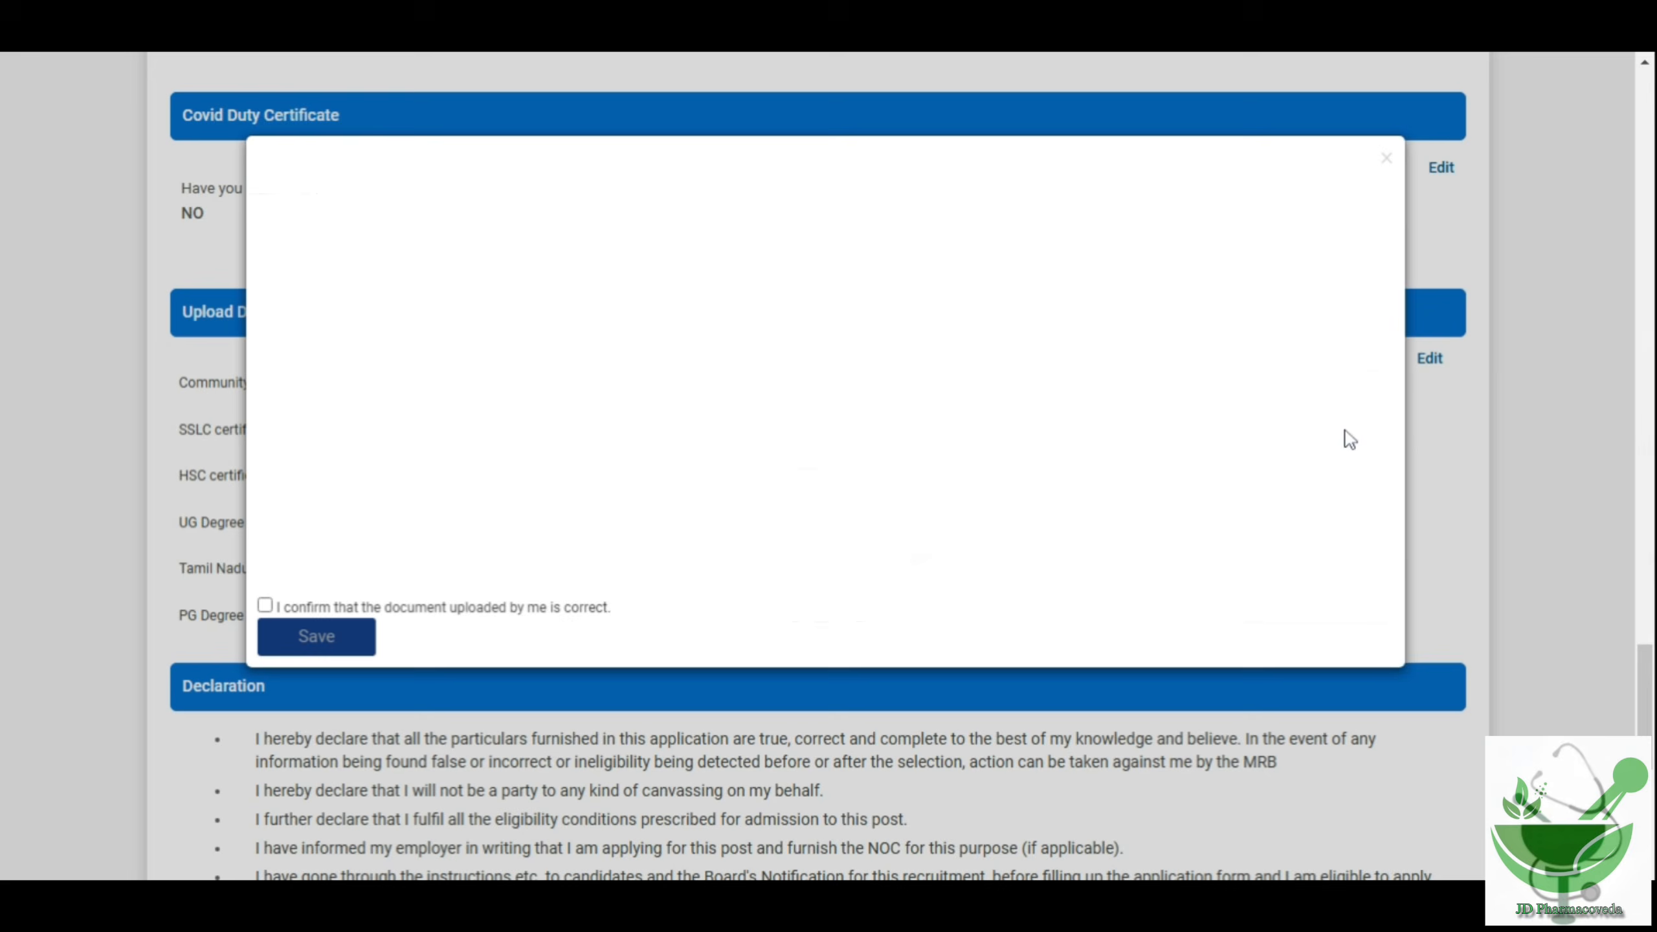
pyautogui.click(266, 607)
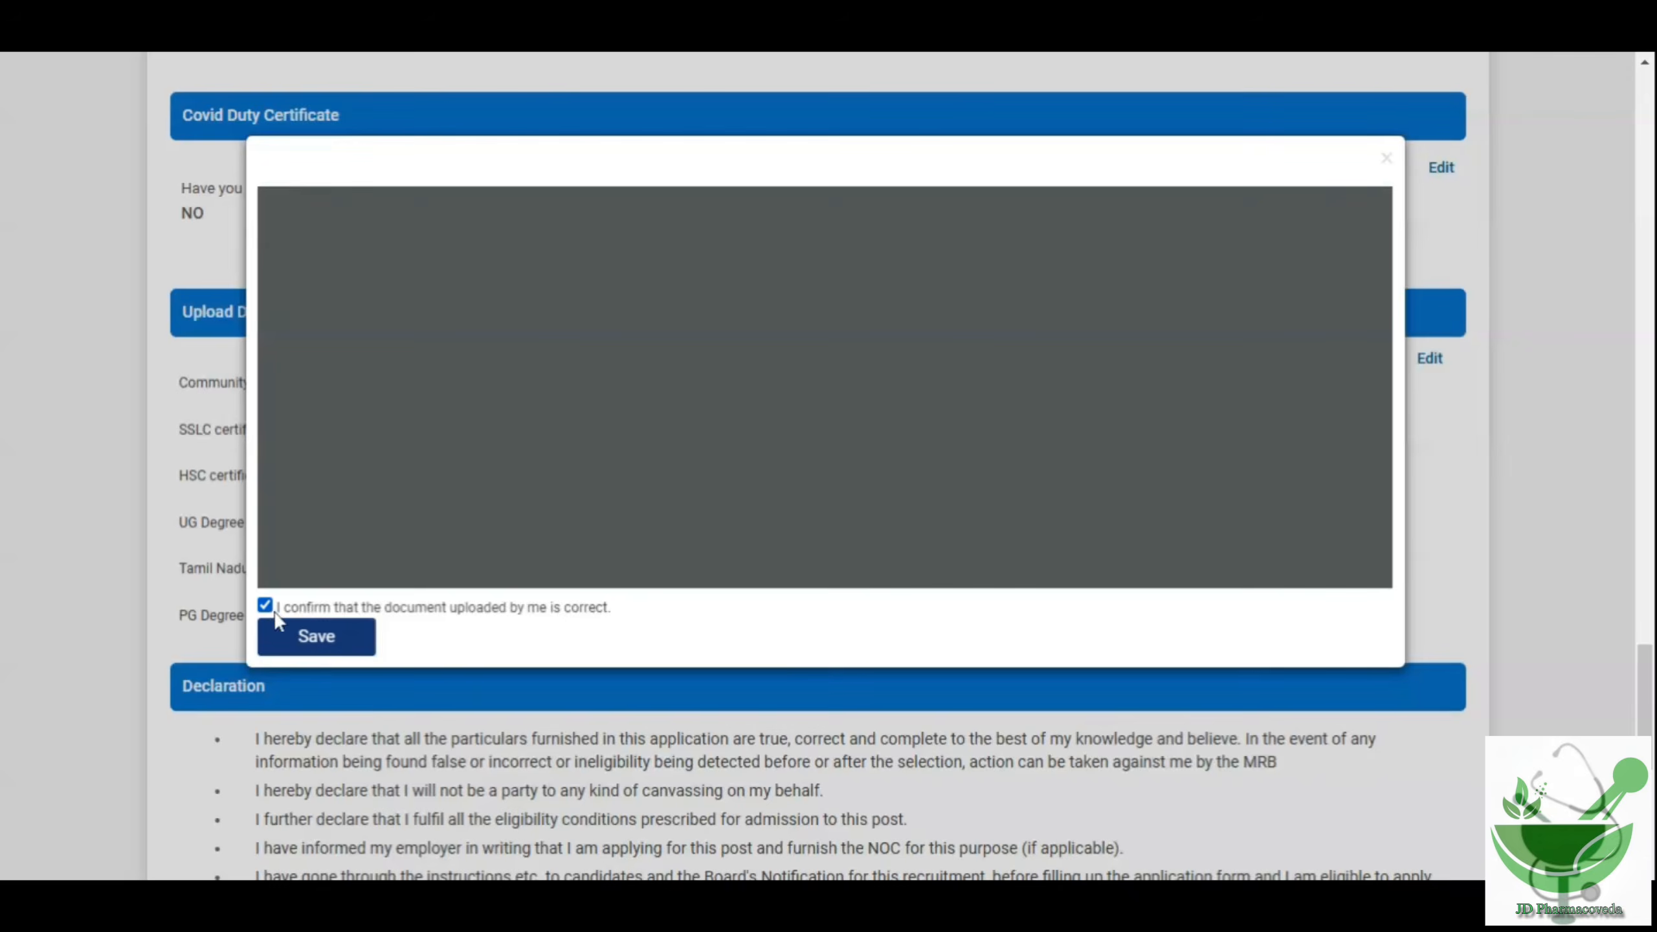
pyautogui.click(306, 643)
pyautogui.click(1365, 483)
pyautogui.click(265, 605)
pyautogui.click(291, 646)
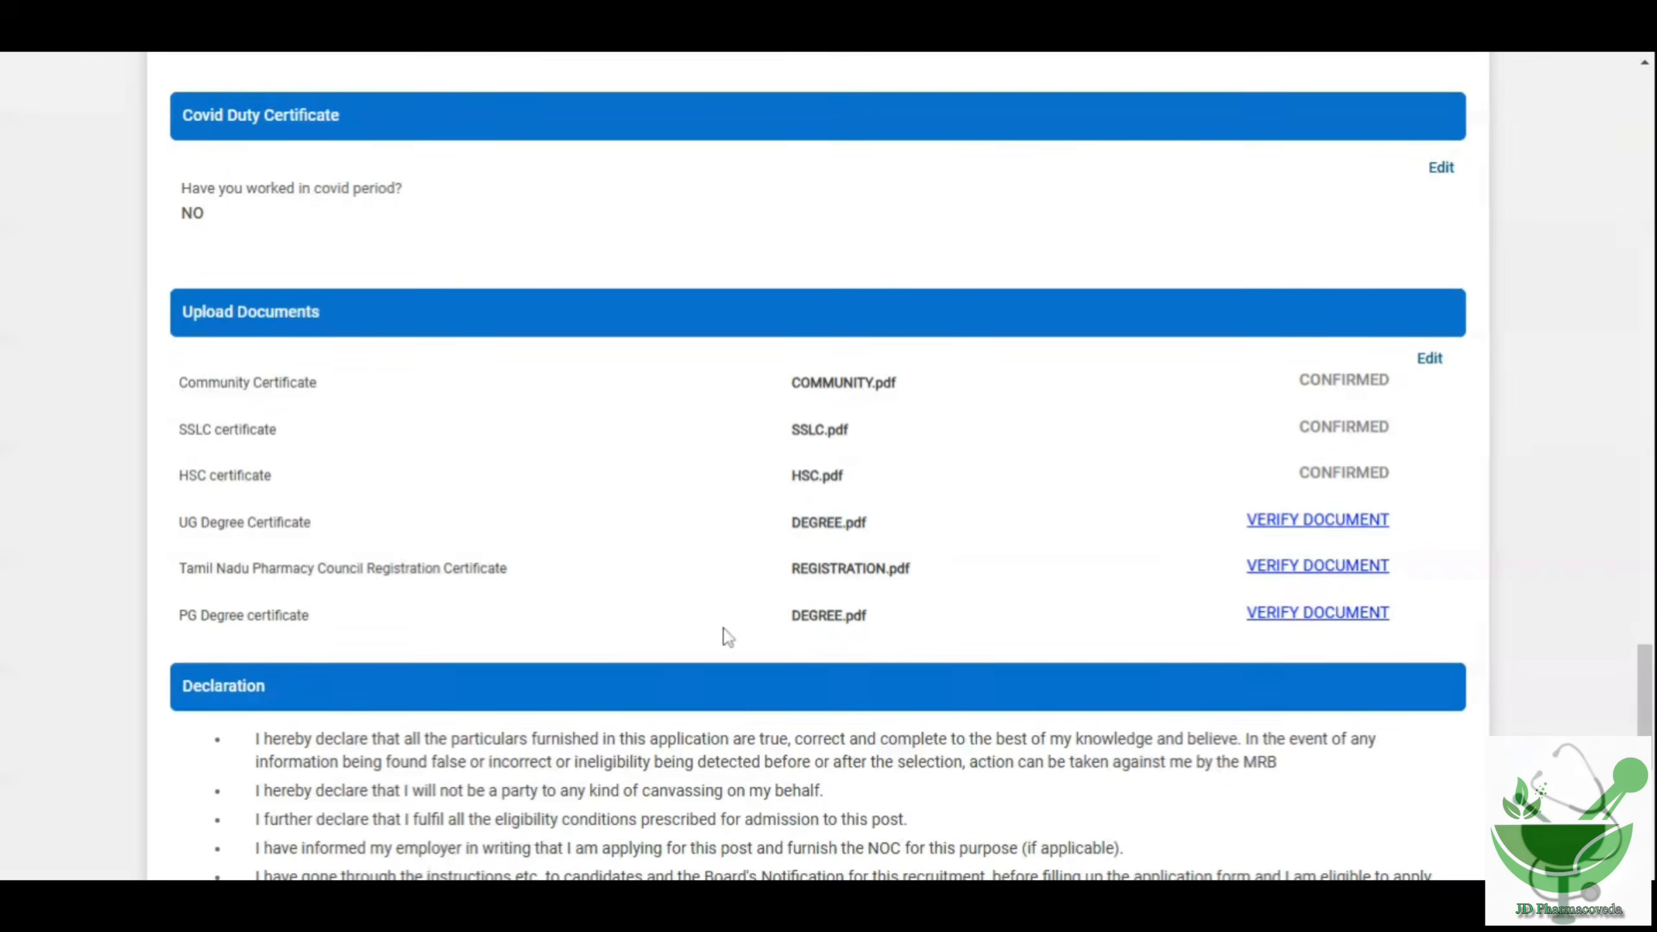
# Step: Verify and confirm the UG Degree, Pharmacy Council Registration and PG Degree certificates
pyautogui.click(1313, 525)
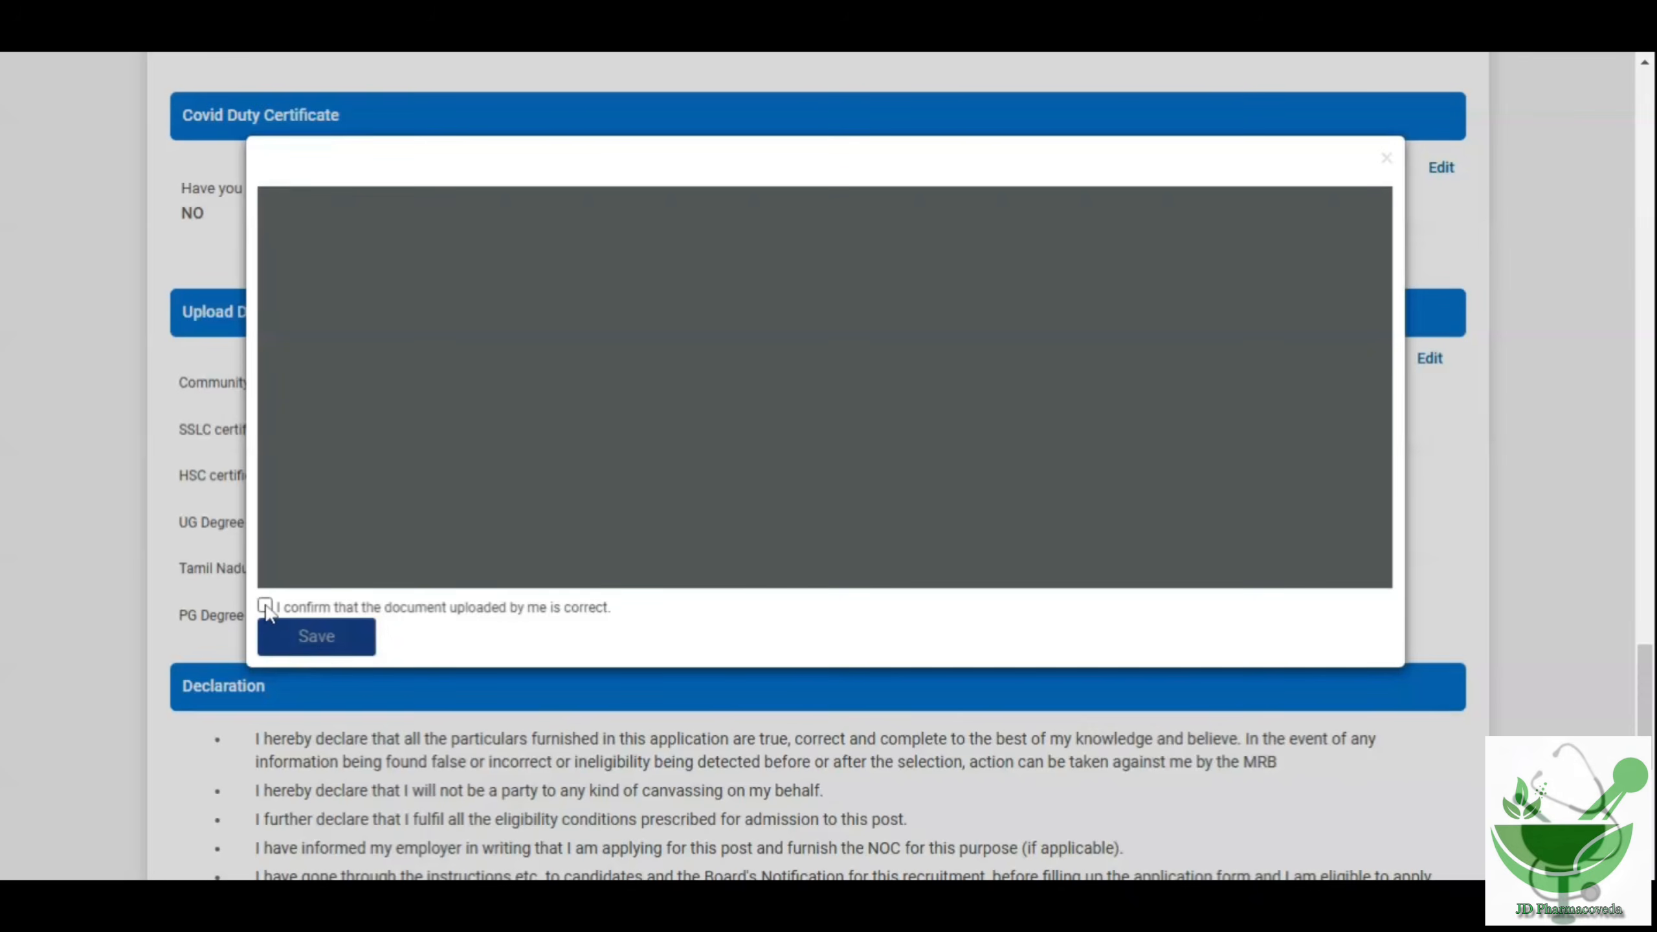
pyautogui.click(265, 605)
pyautogui.click(307, 642)
pyautogui.click(1320, 567)
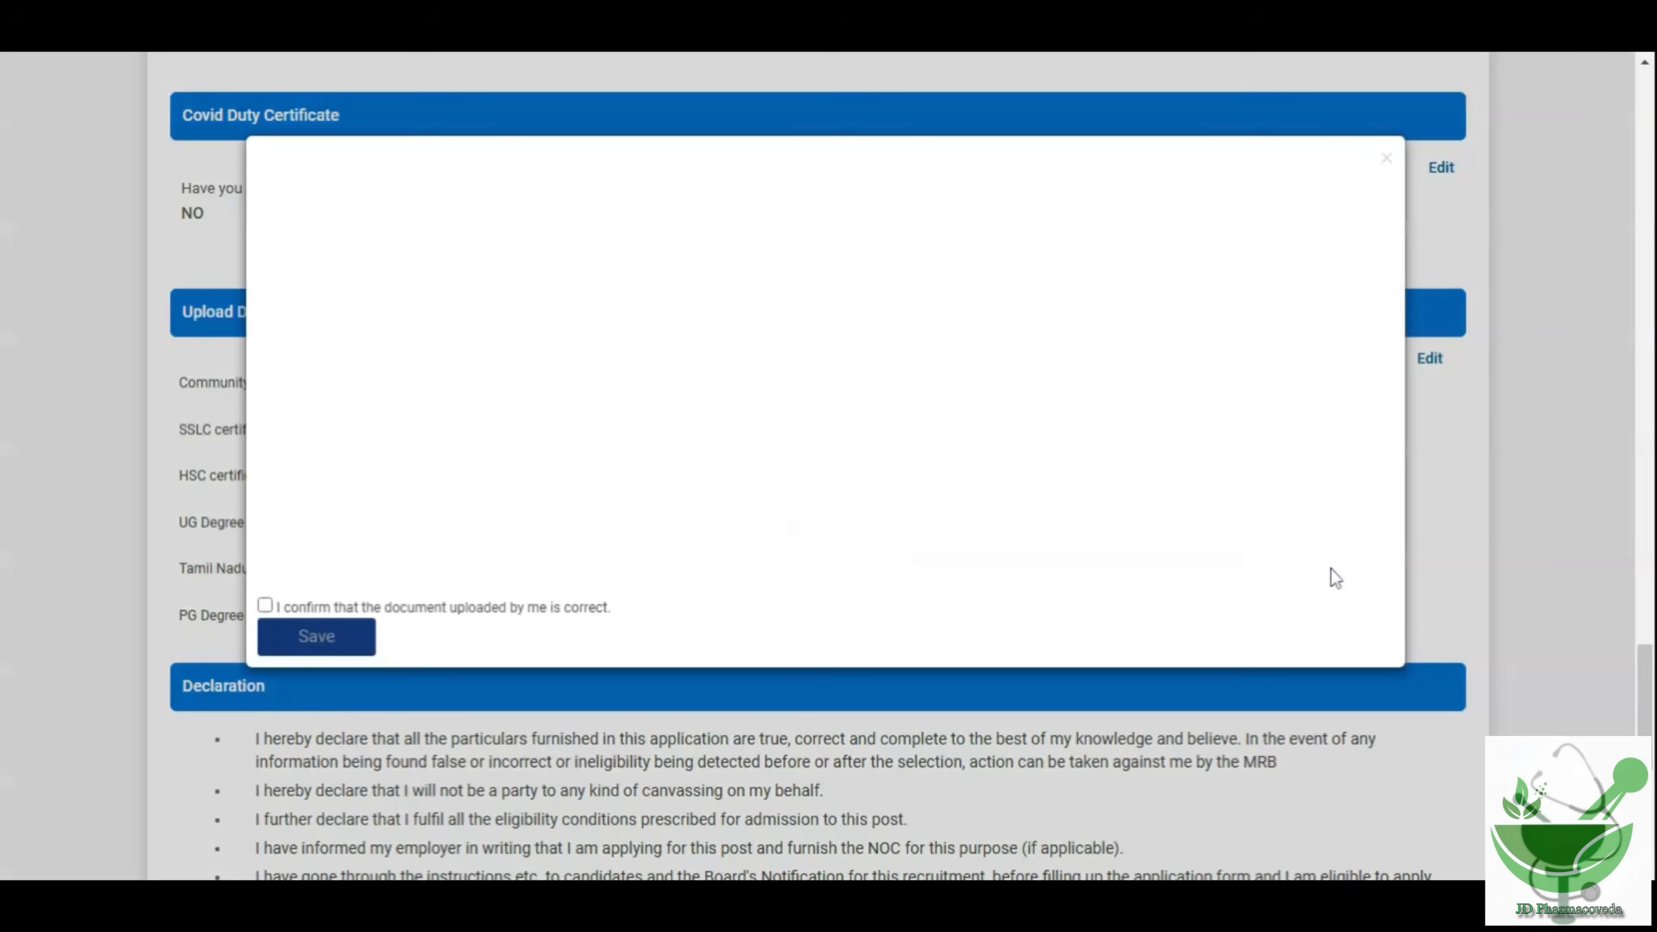
pyautogui.click(265, 606)
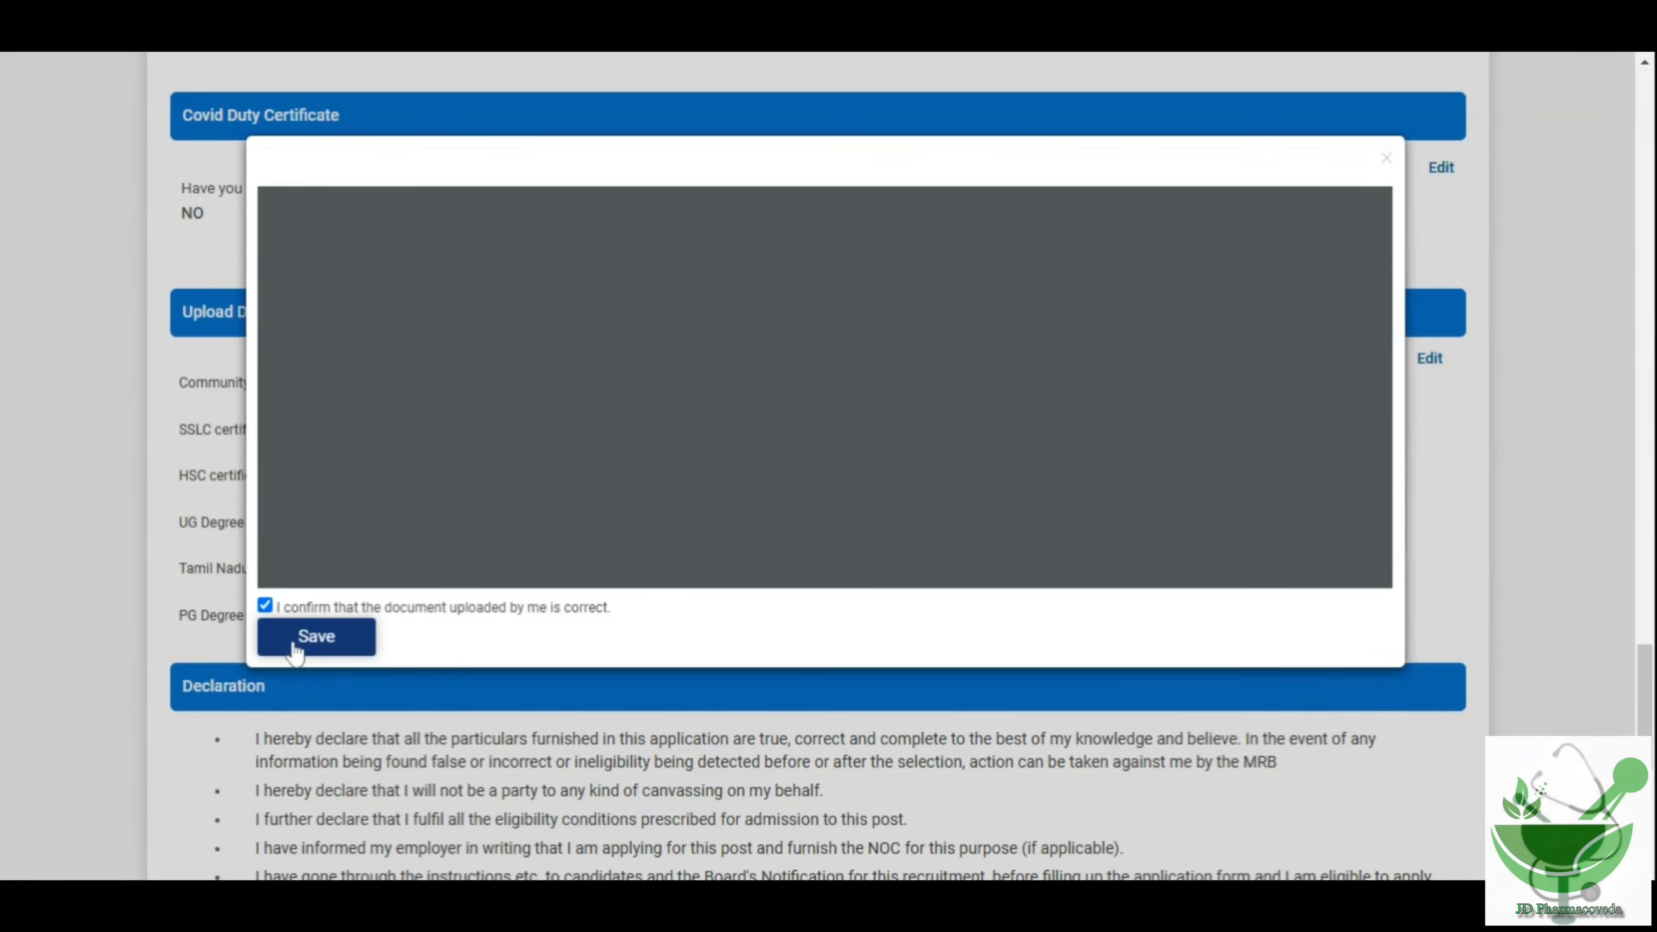
pyautogui.click(295, 646)
pyautogui.click(1304, 620)
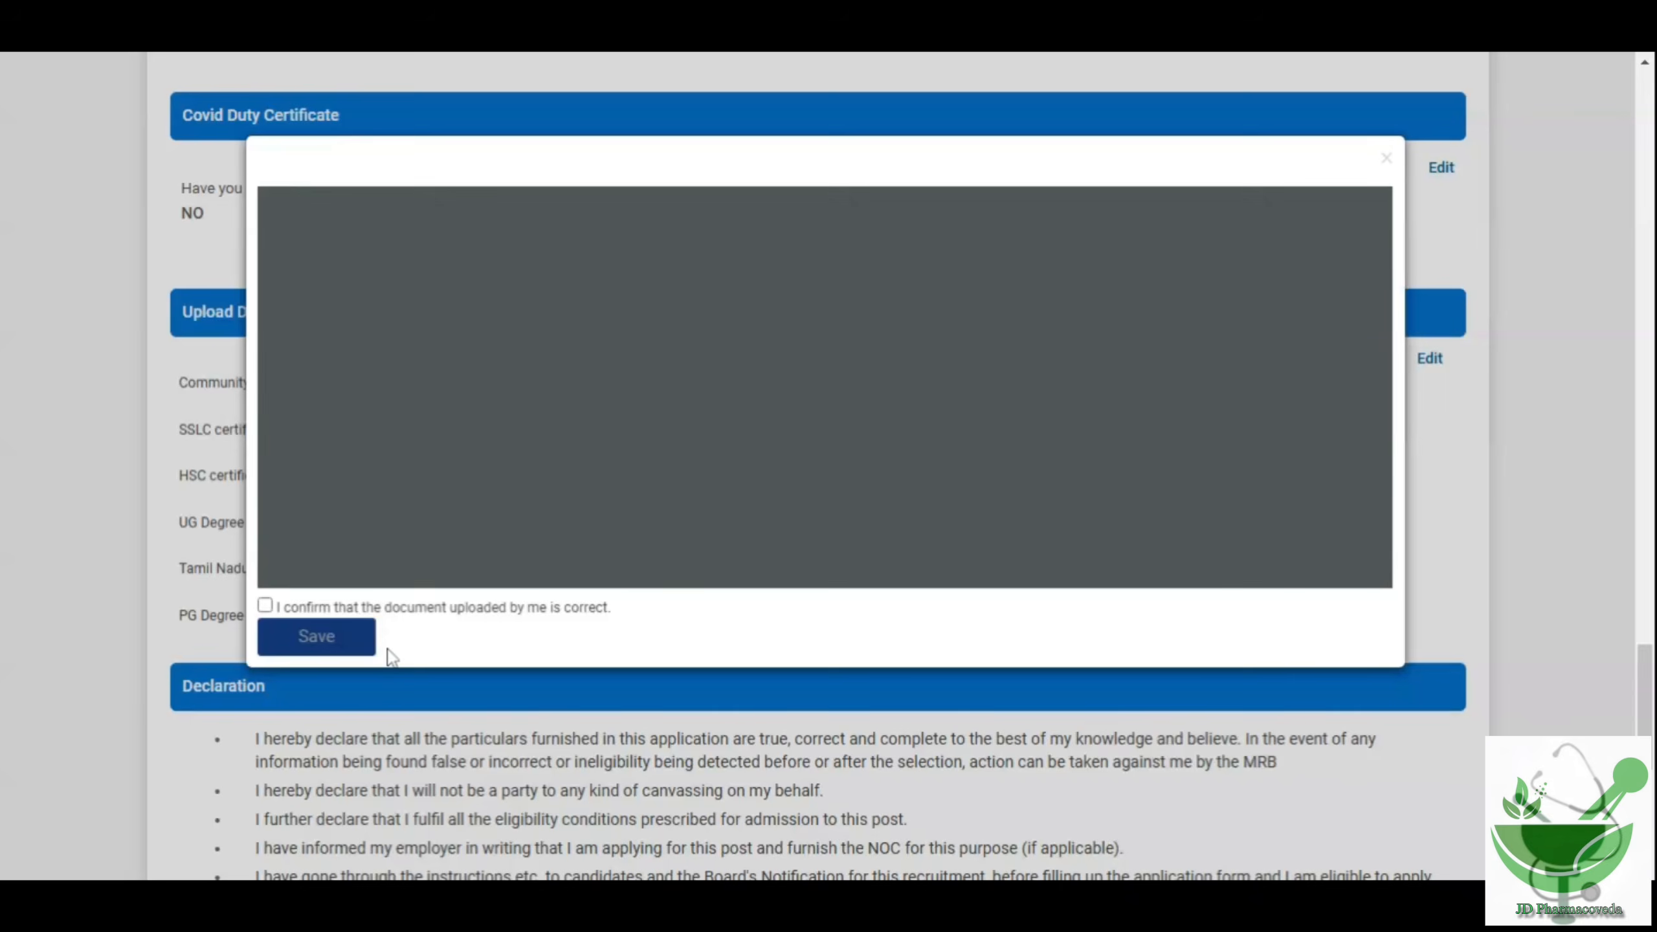
pyautogui.click(265, 606)
pyautogui.click(297, 643)
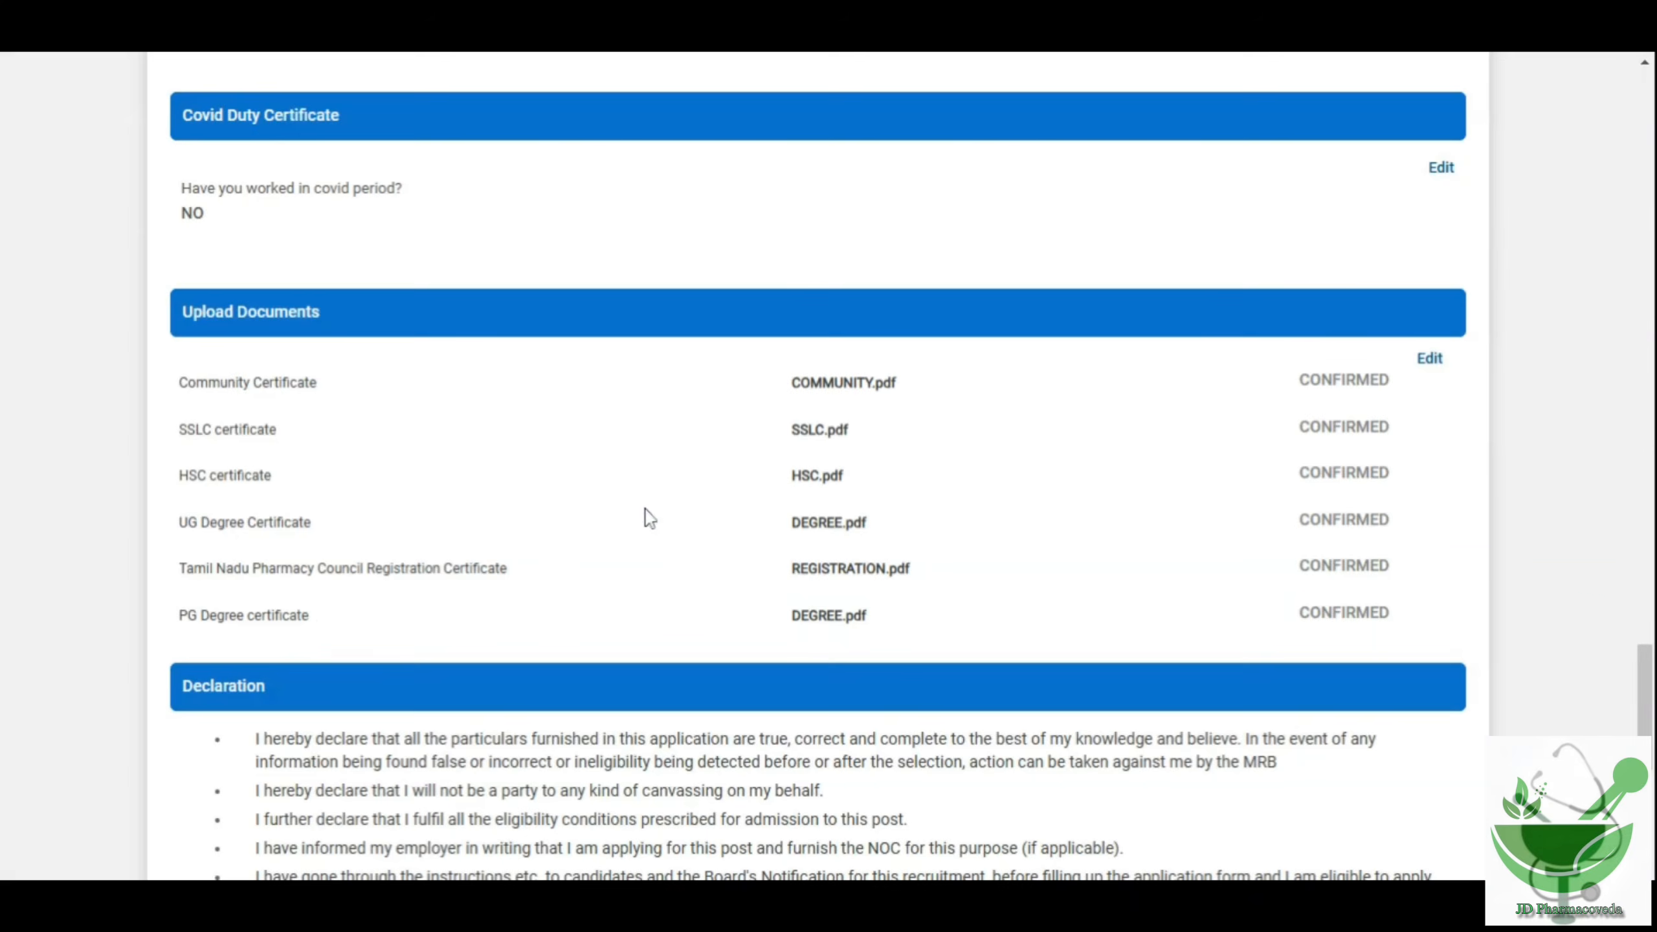
pyautogui.scroll(-9, 649, 518)
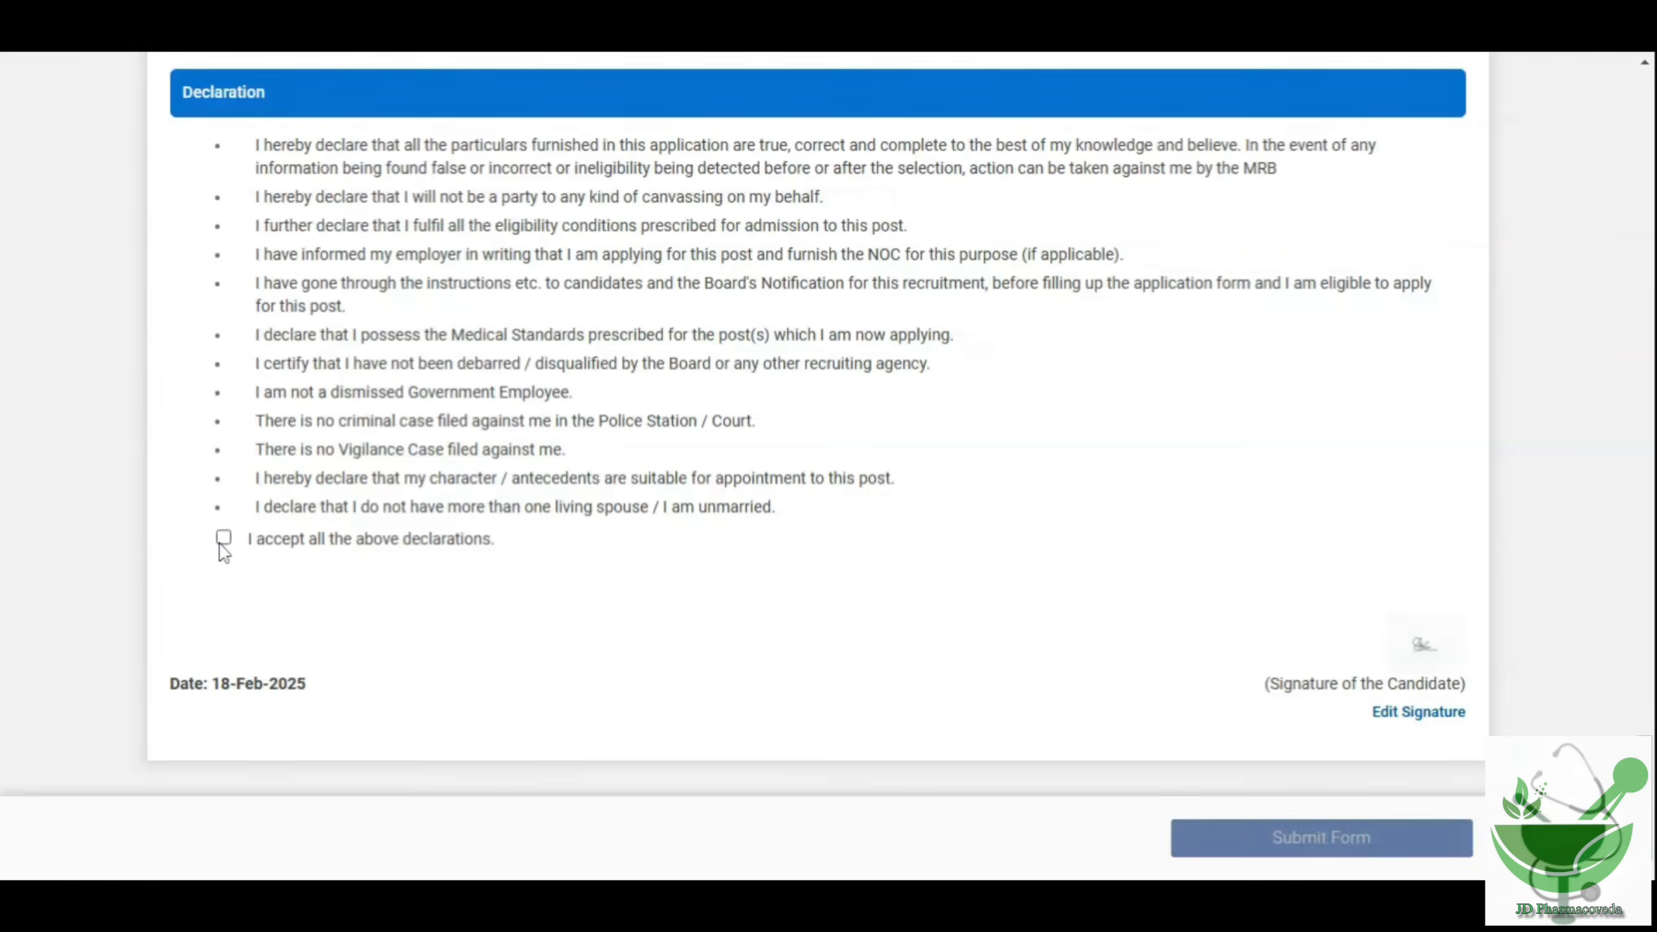
# Step: Accept both declarations, submit the form, and proceed to the INR 1000 online payment
pyautogui.click(224, 537)
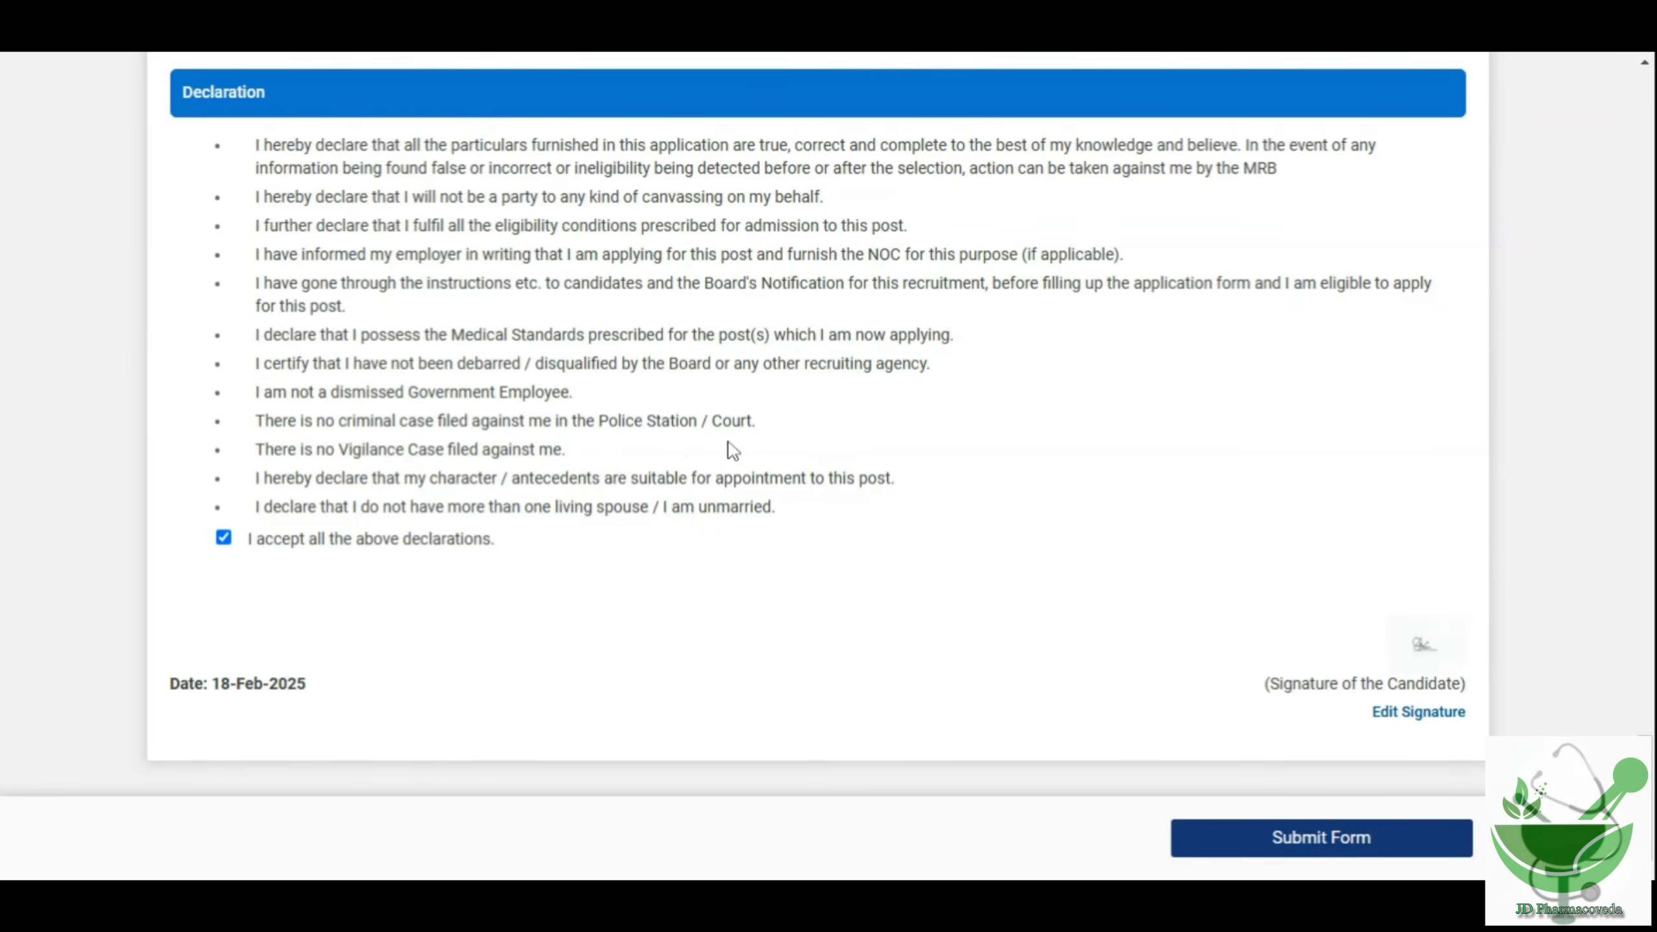
pyautogui.click(1233, 853)
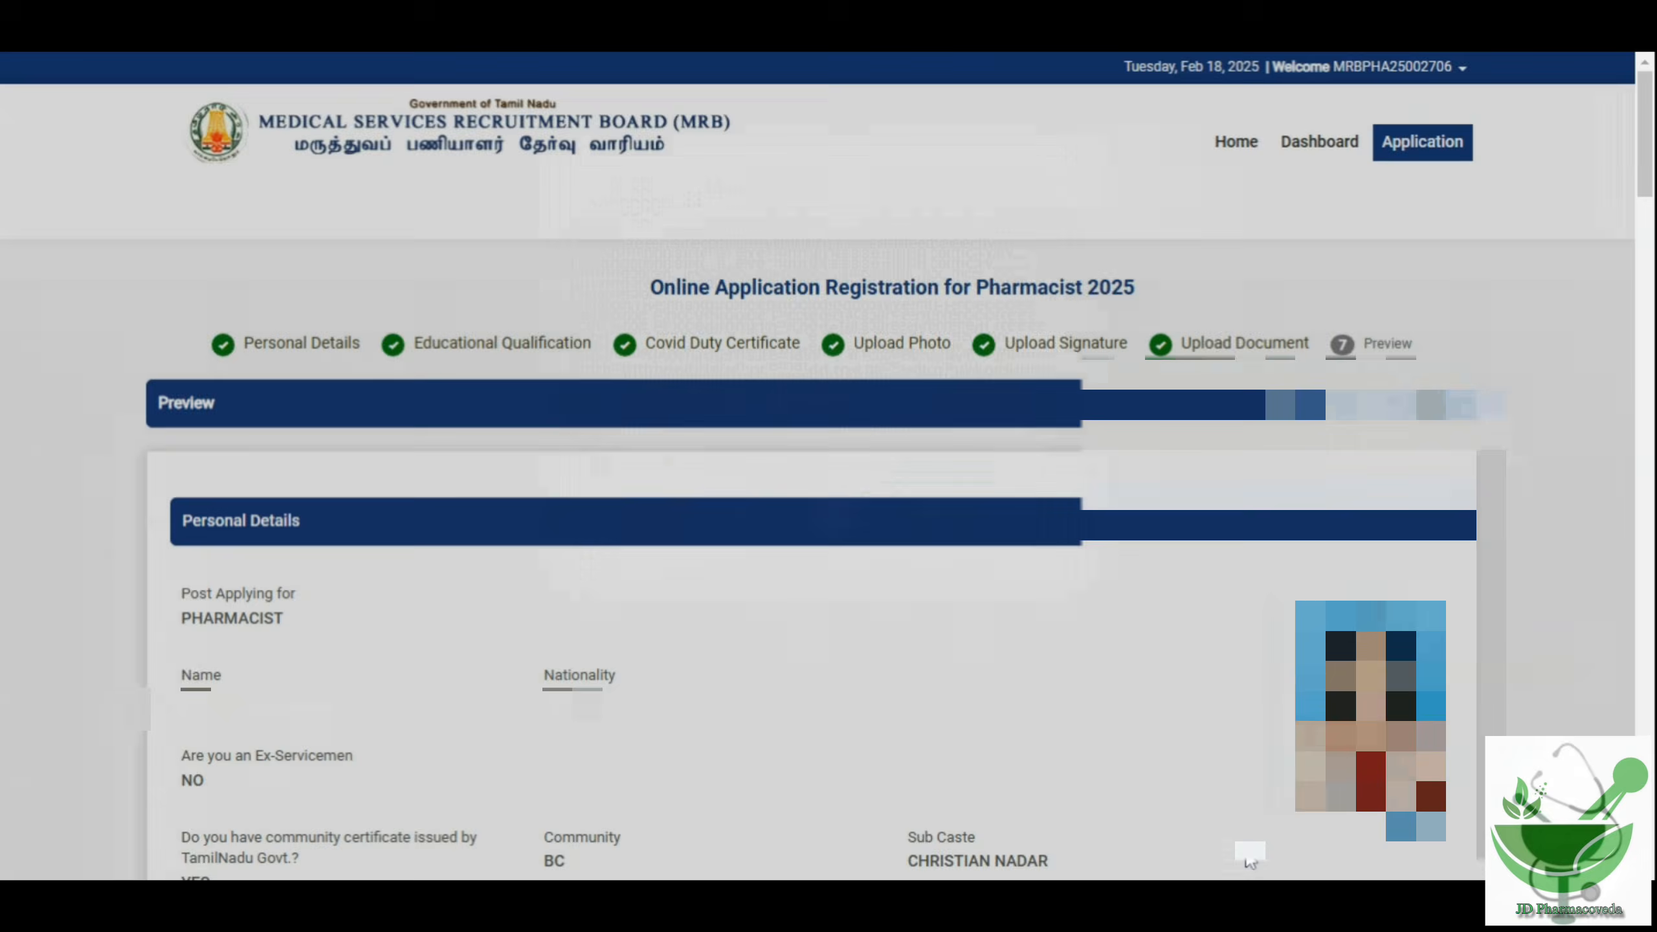
pyautogui.click(619, 428)
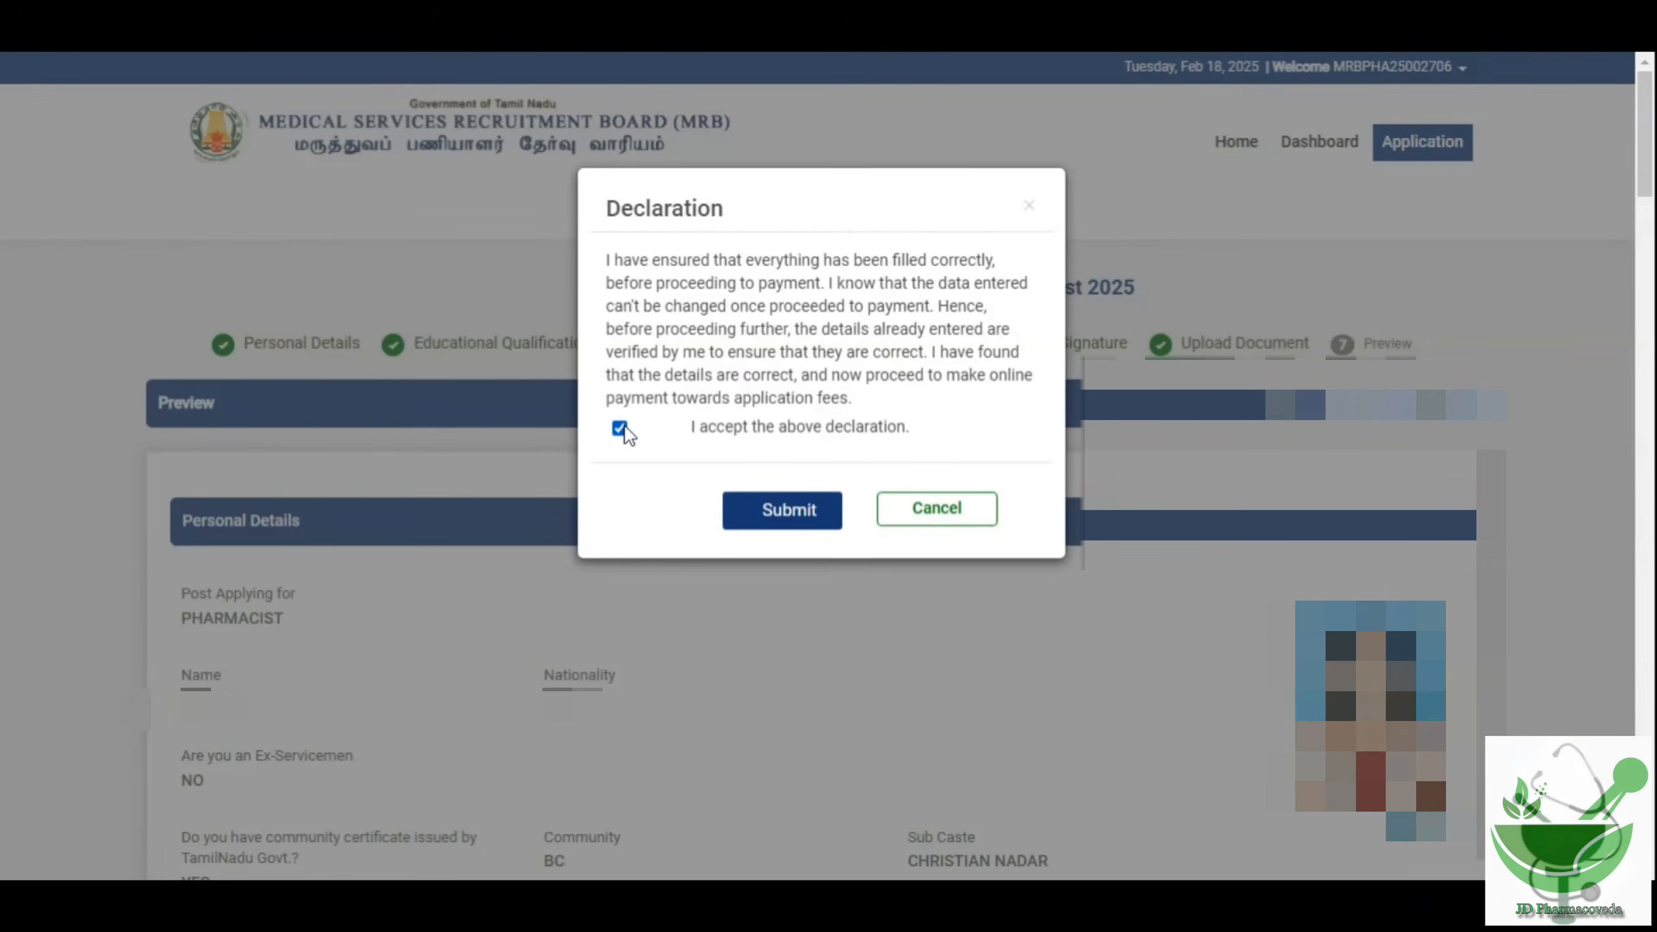
pyautogui.click(789, 511)
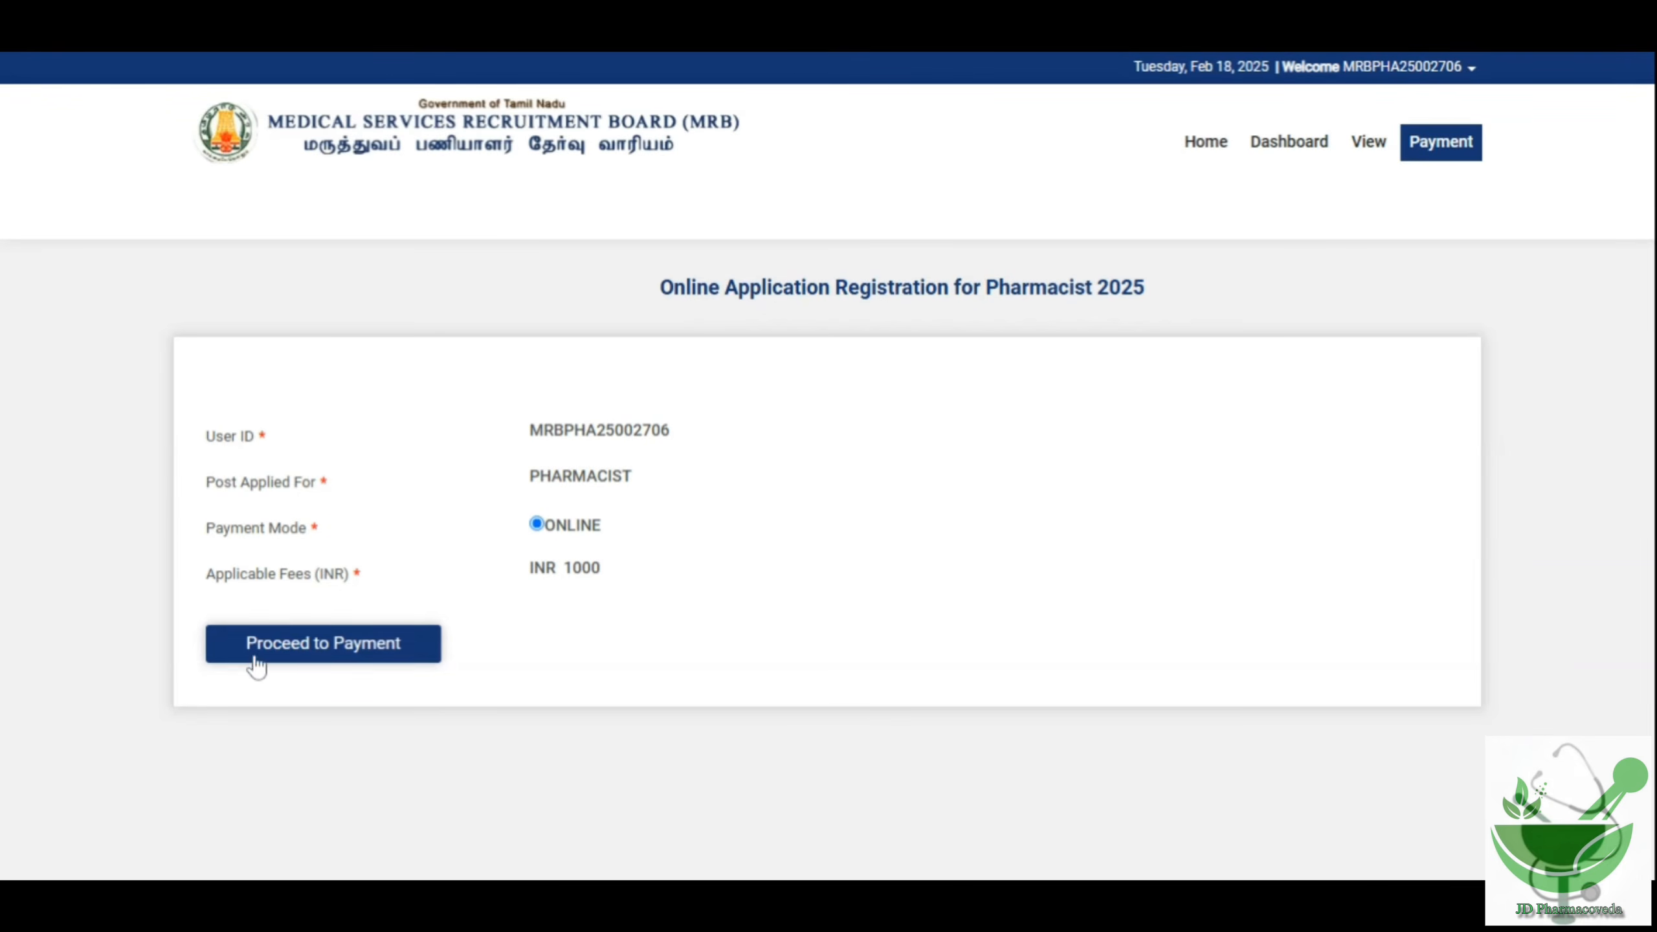
pyautogui.click(277, 656)
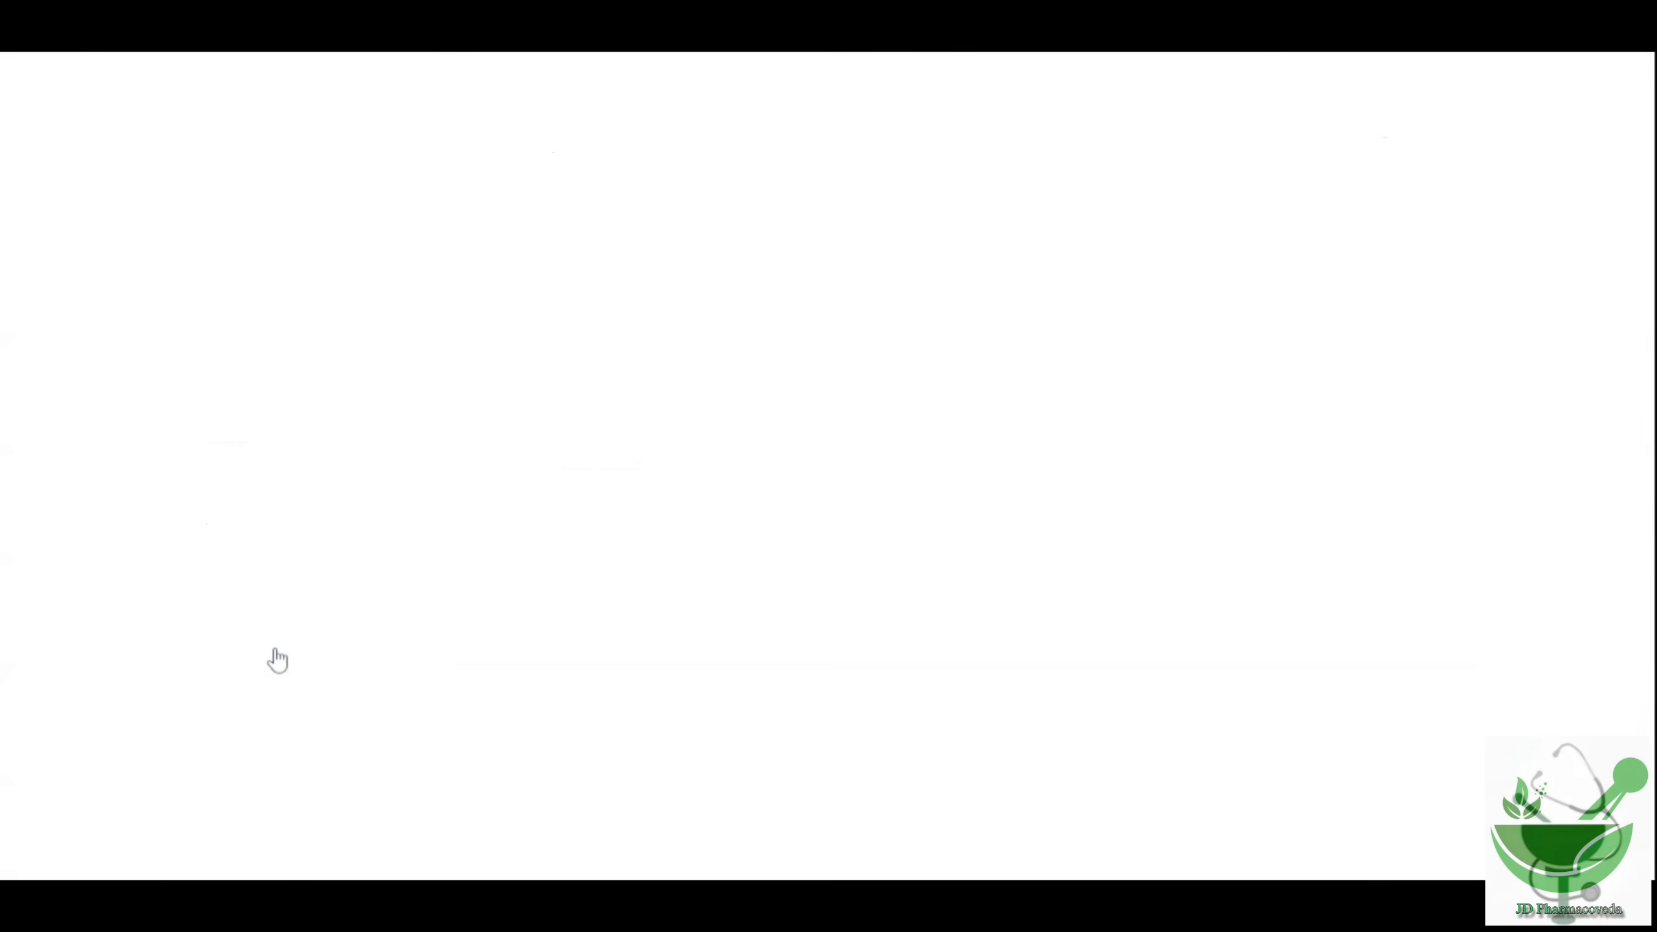